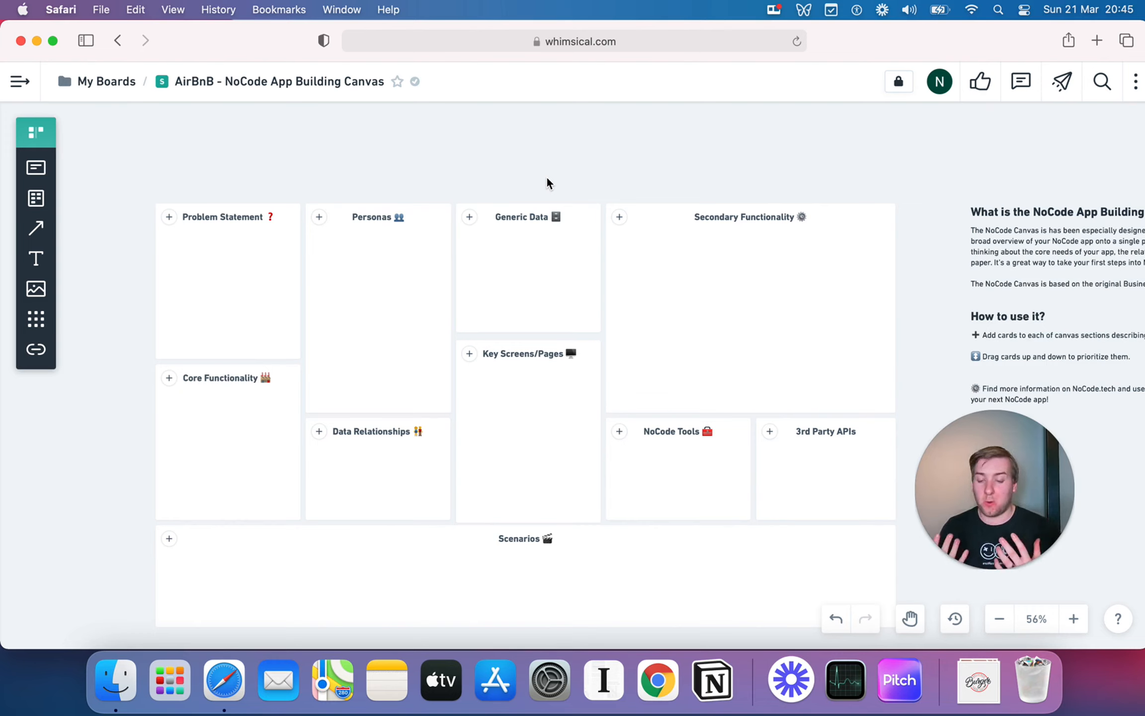
scroll(547, 178, down, 3)
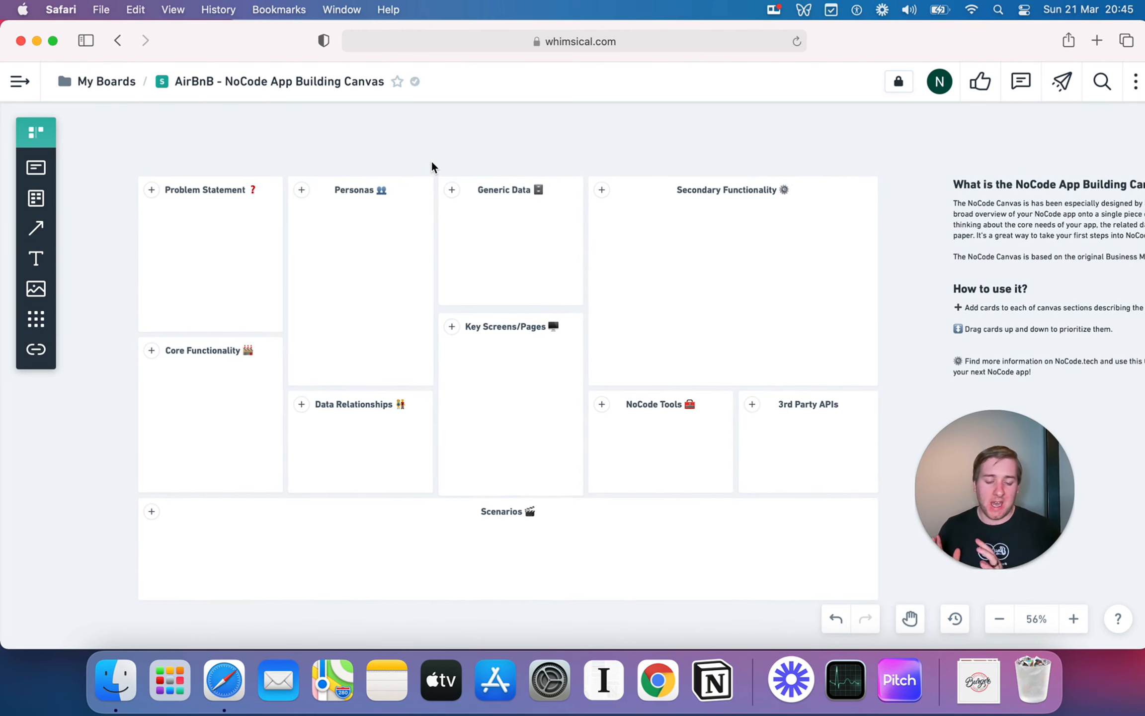
scroll(446, 151, right, 1)
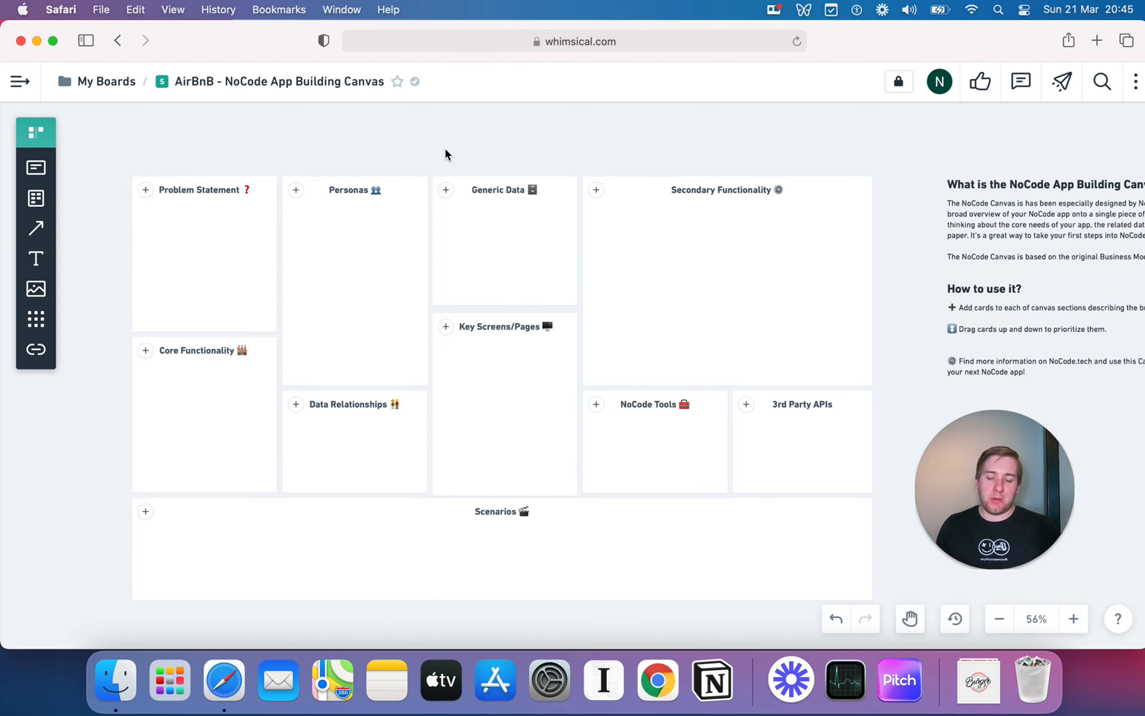
scroll(251, 159, down, 2)
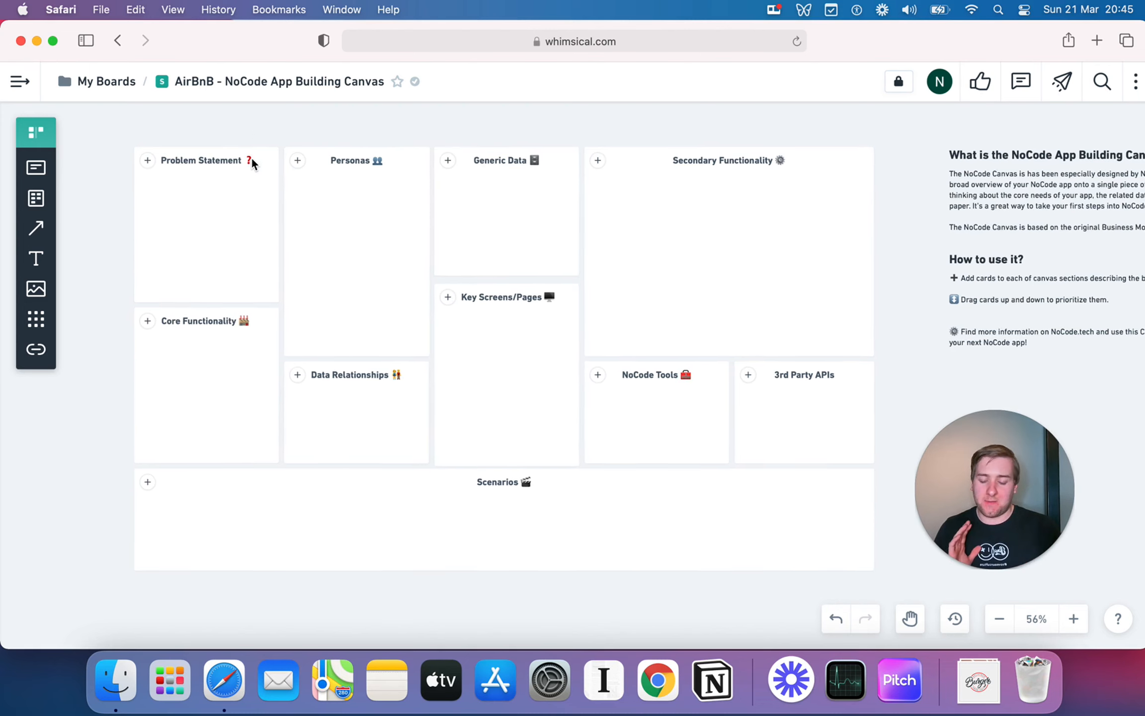
scroll(252, 160, right, 1)
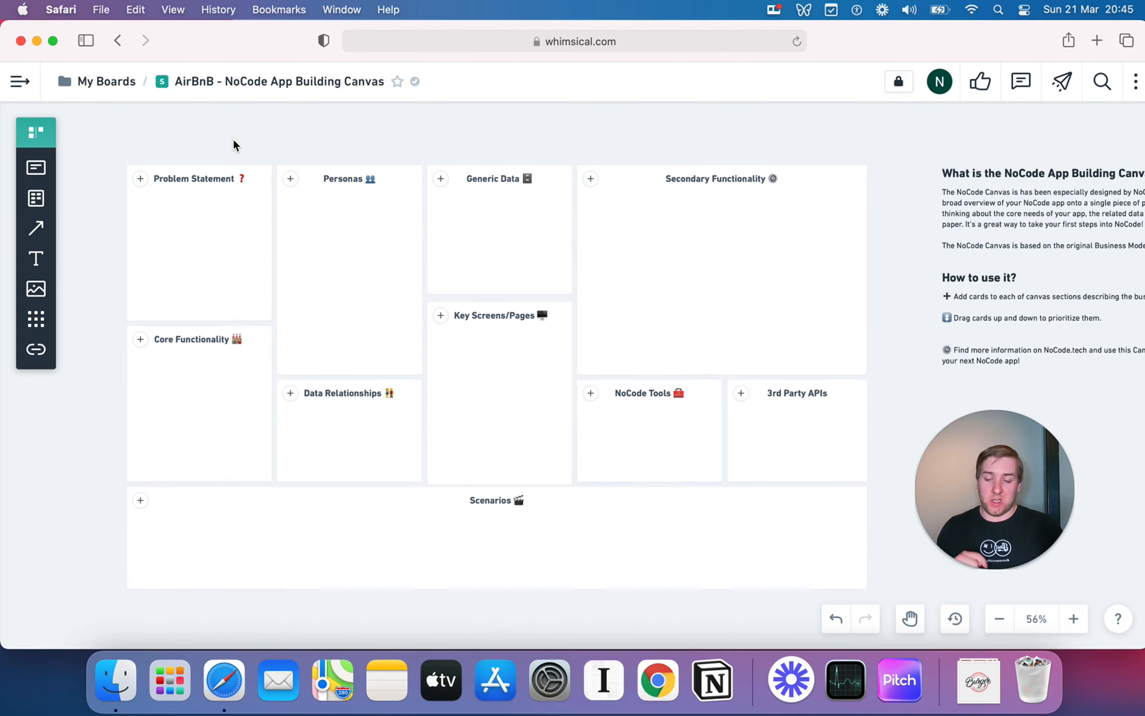
scroll(234, 142, right, 1)
scroll(233, 144, left, 1)
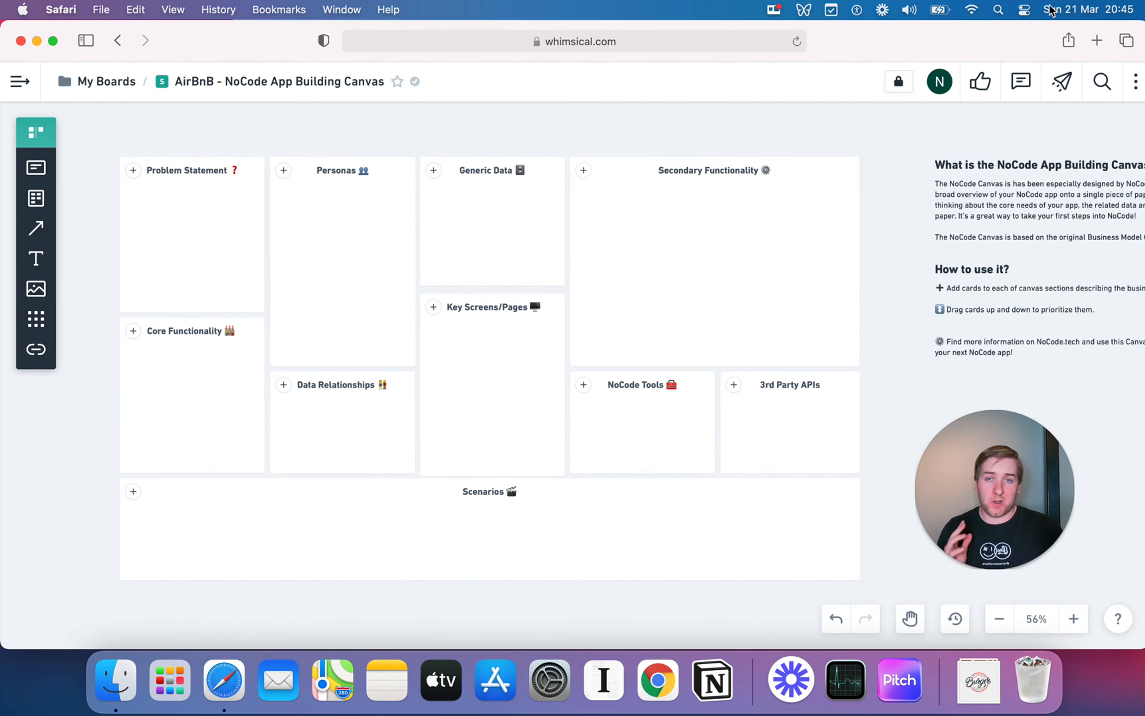
click(1137, 83)
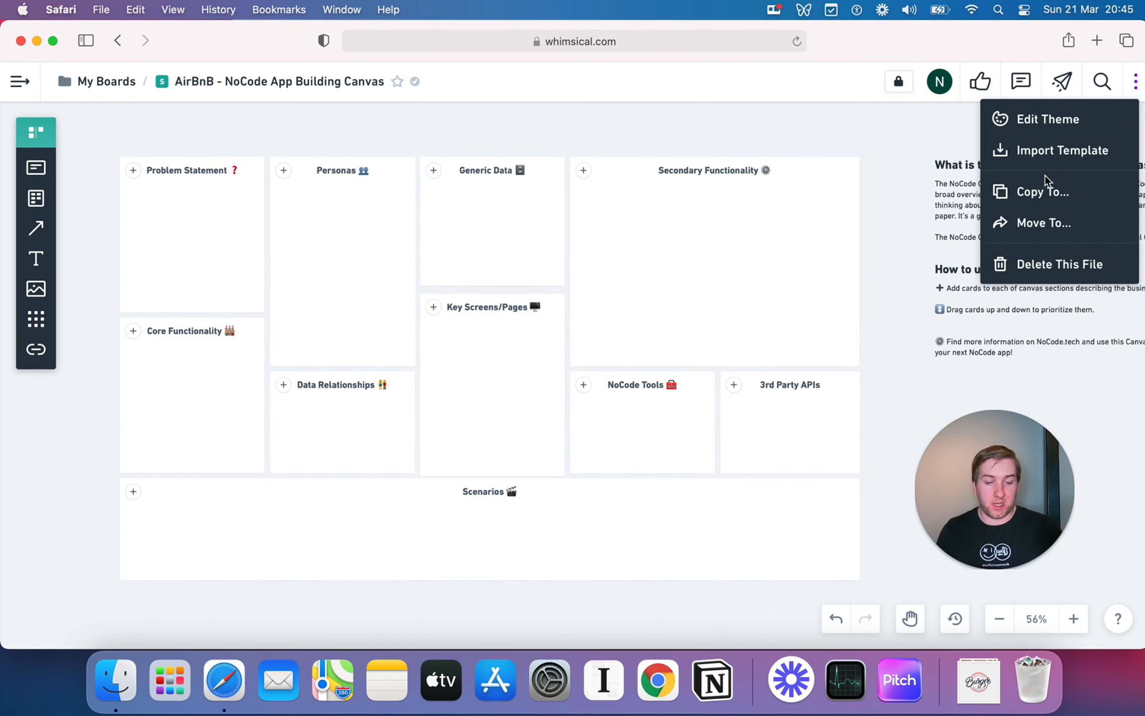
scroll(726, 132, up, 1)
click(727, 133)
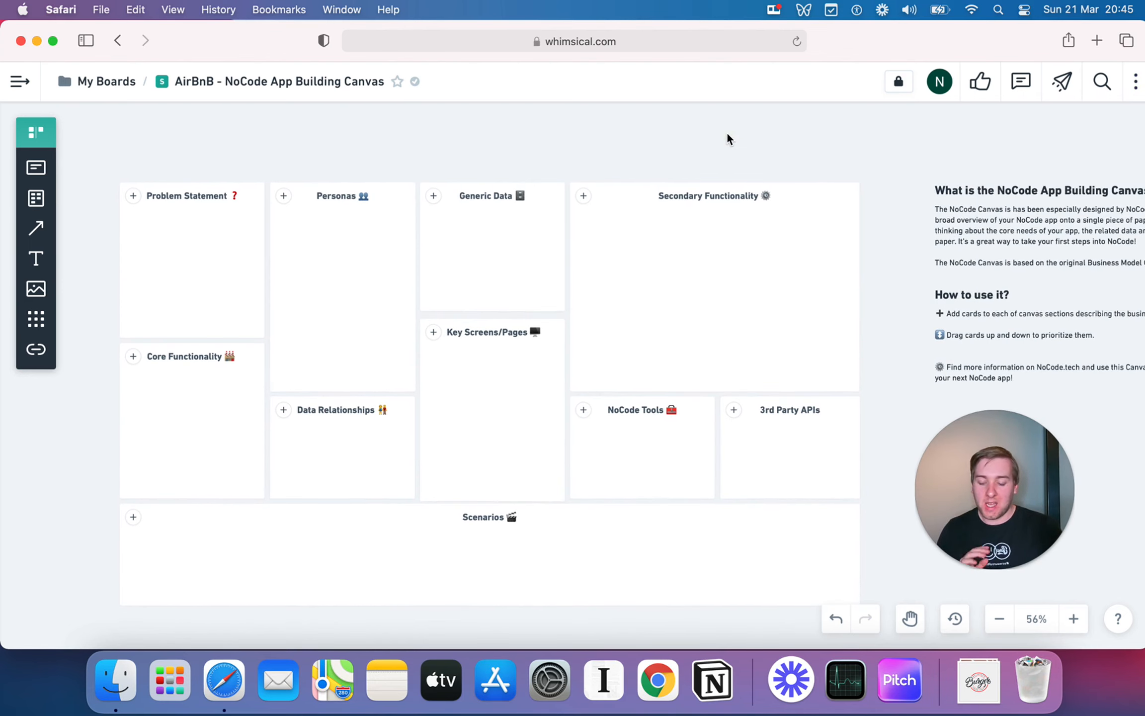
scroll(727, 133, down, 2)
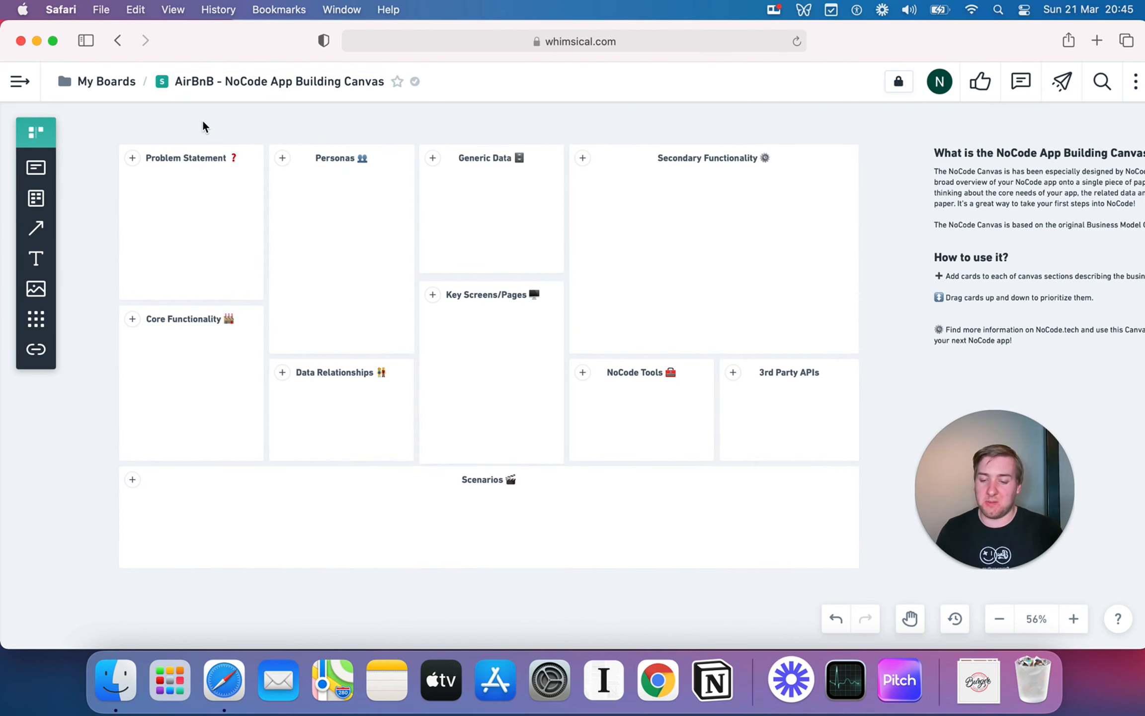
scroll(203, 121, up, 3)
scroll(232, 197, down, 3)
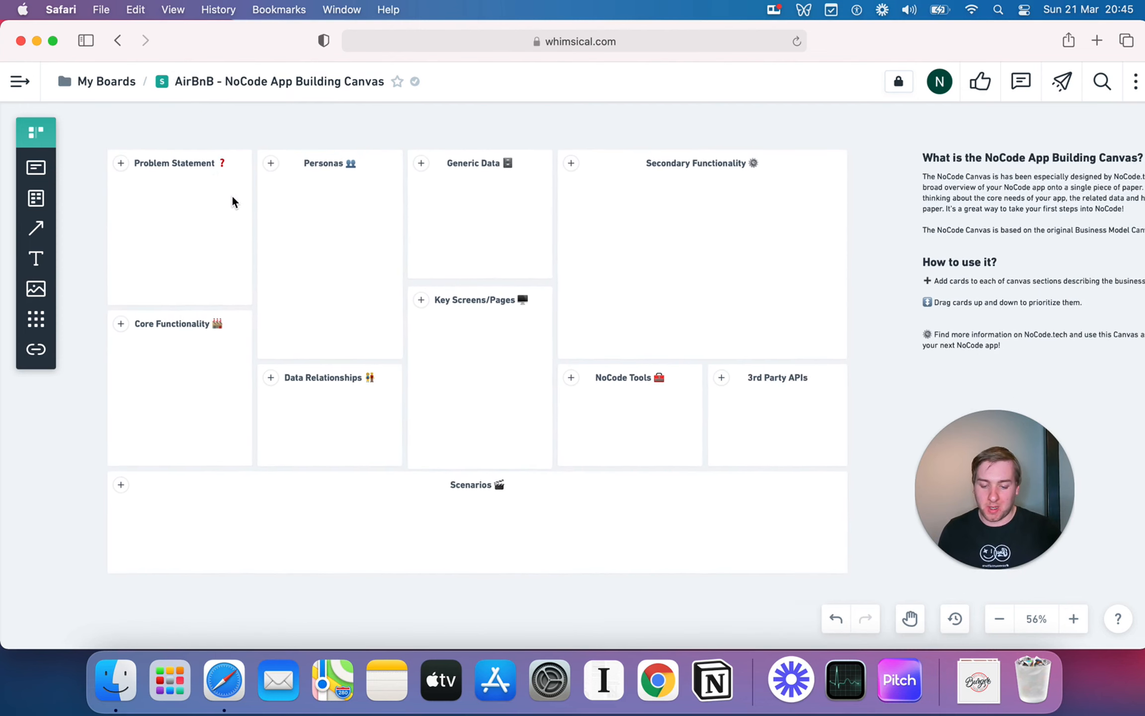
scroll(232, 195, down, 1)
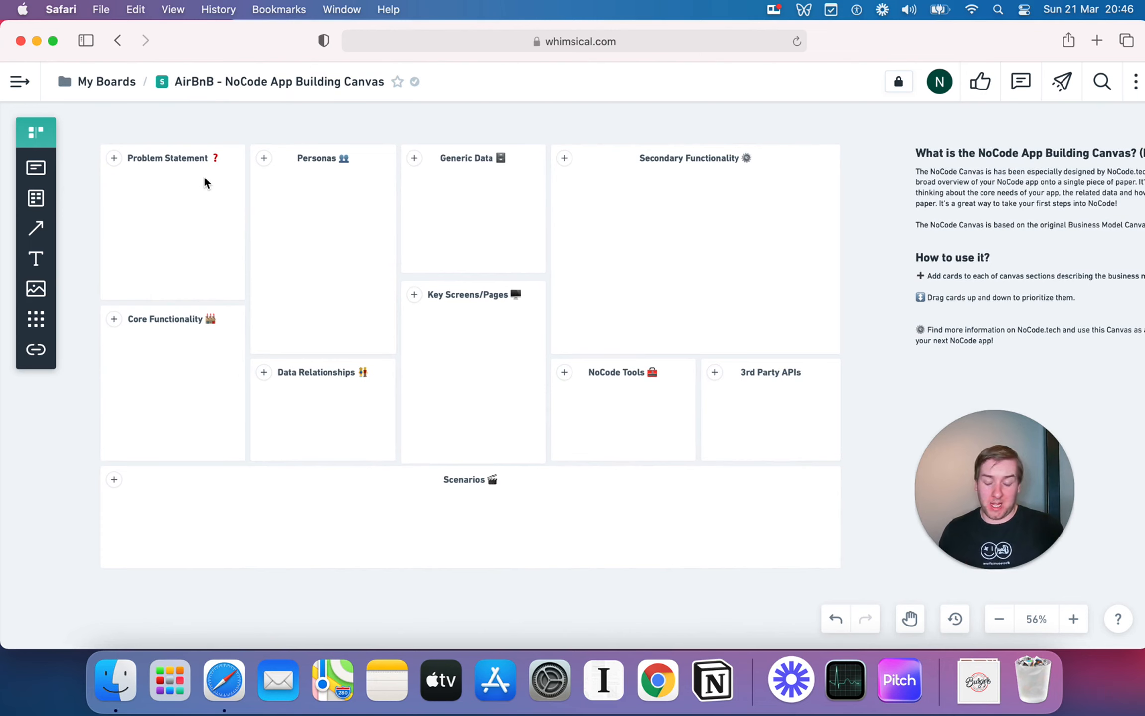
Step: Add a Problem Statement card reading "Tourists want to find more authentic, local and potentially more affordable places to stay than generic Hotels"
click(114, 159)
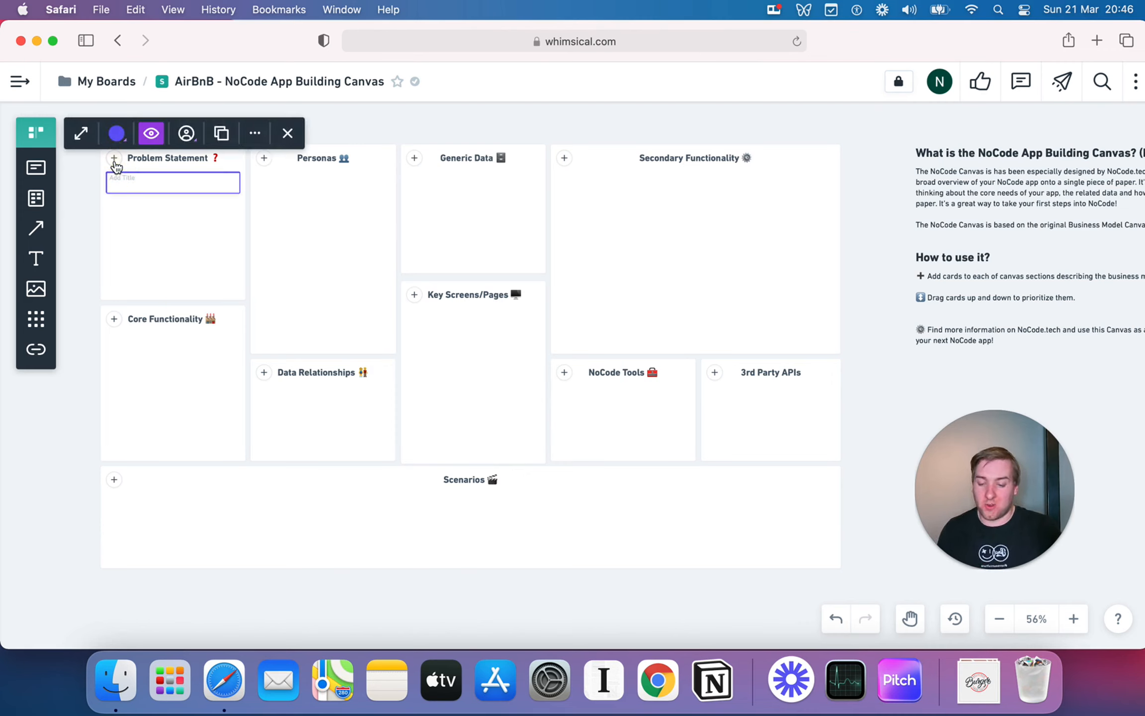
text(Tourists )
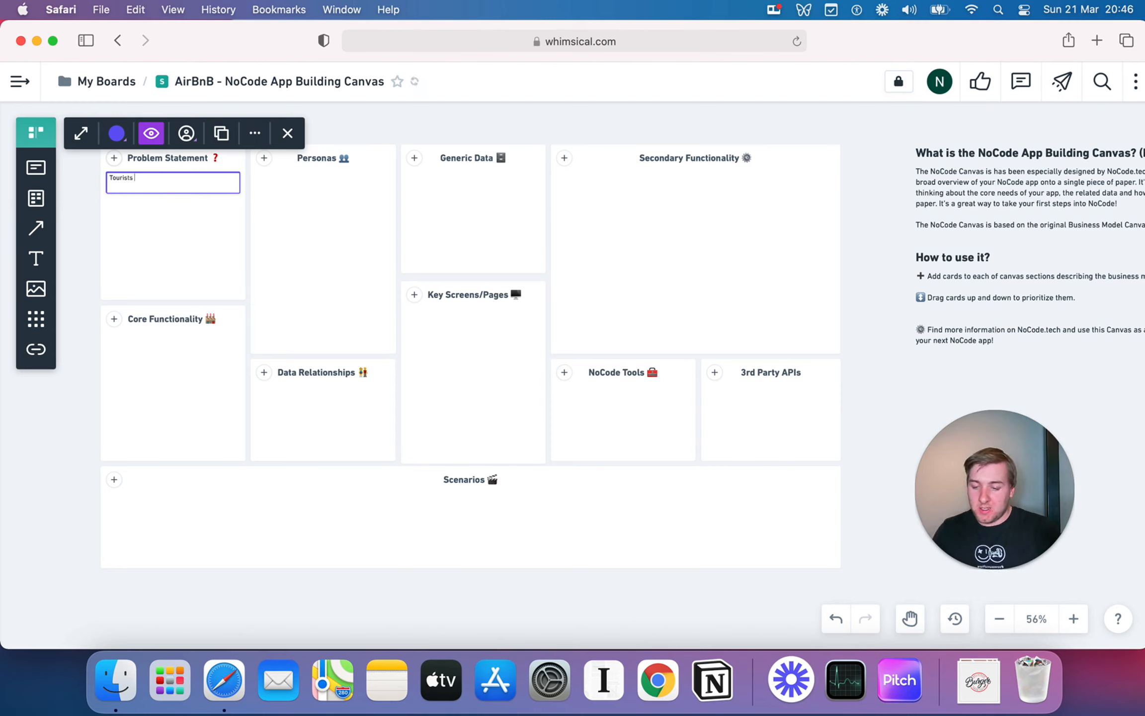
text(are trying to fi)
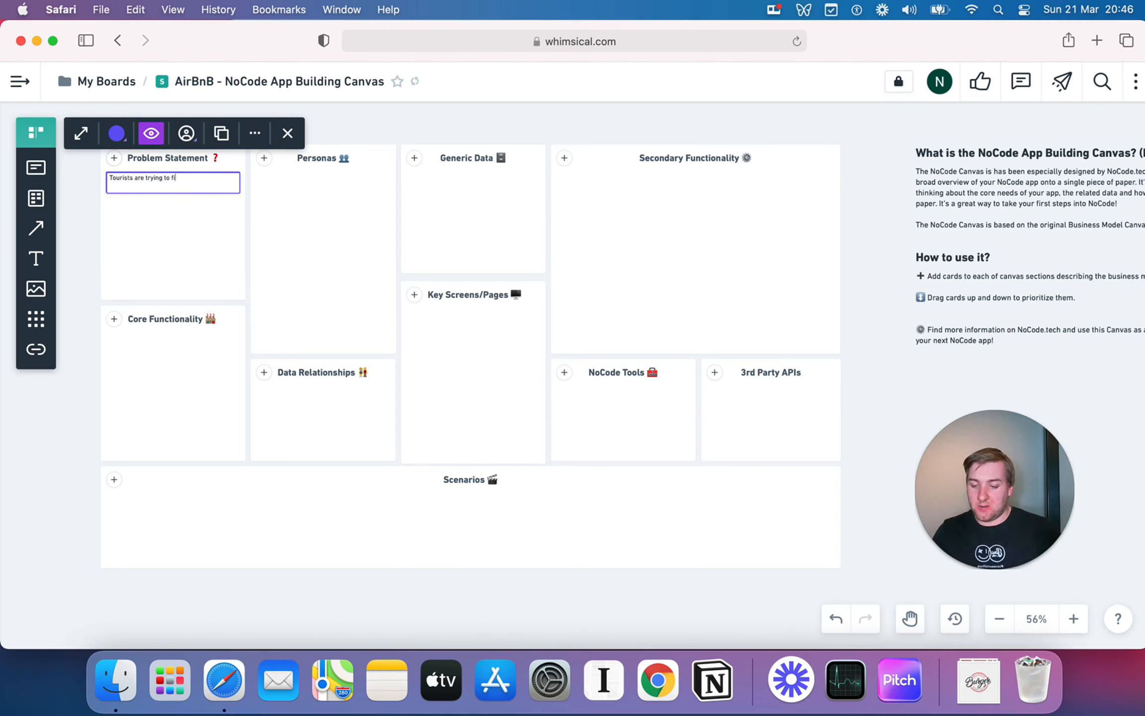
text(nd a pla)
key(super+a)
text(Tou)
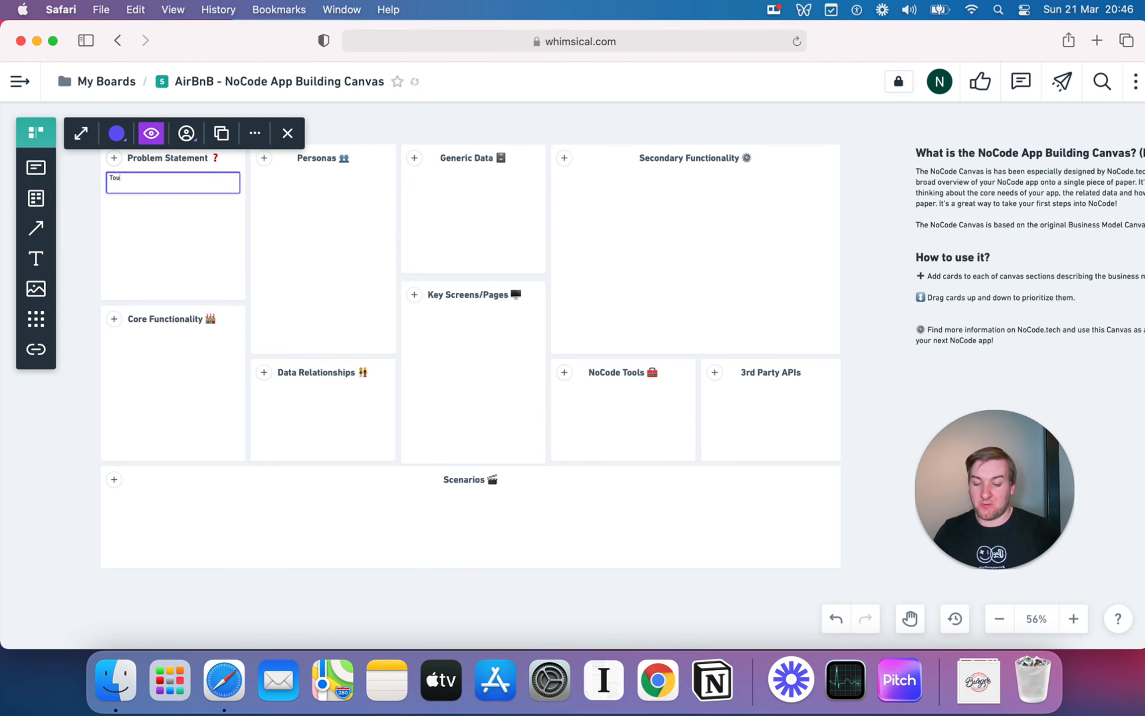
text(rists want)
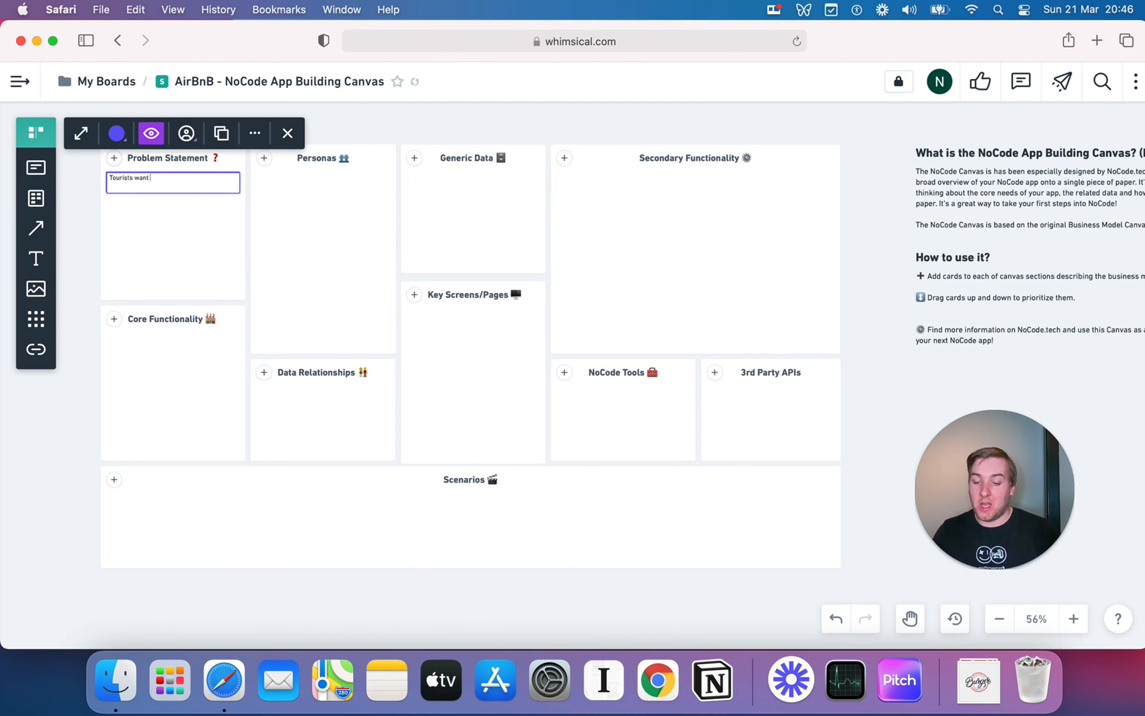
text( to find )
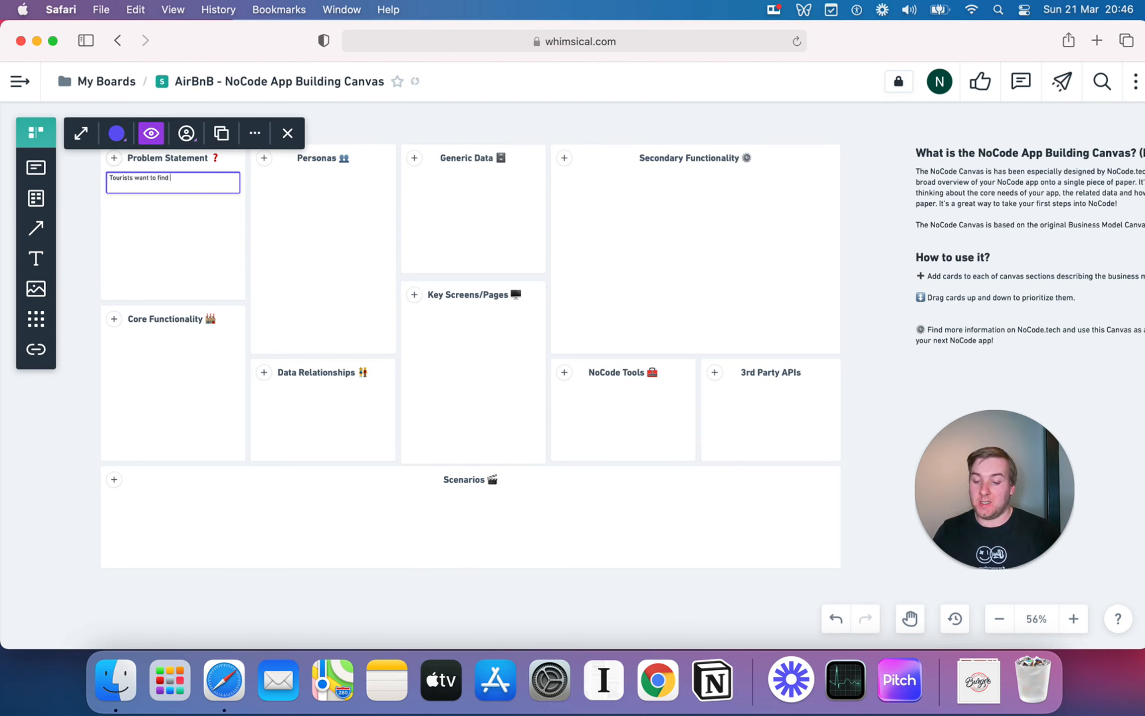
text(more authe)
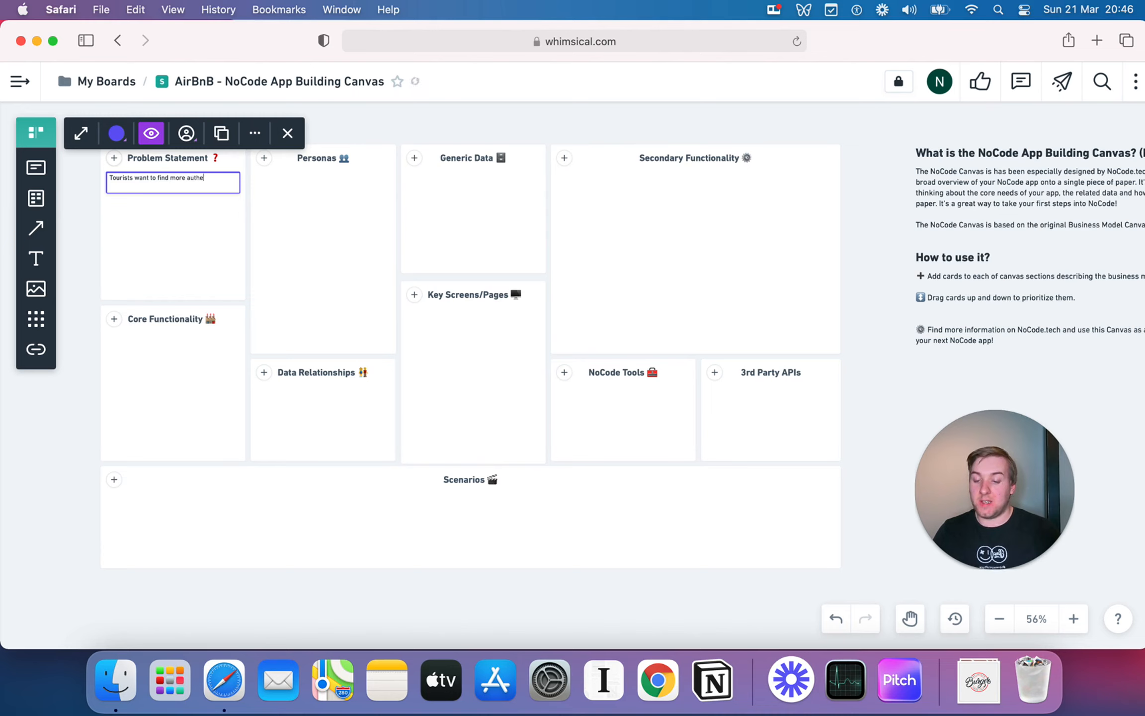
text(ntic, local and potentially more afforcable p)
key(BackSpace)
key(BackSpace)
key(BackSpace)
key(BackSpace)
key(BackSpace)
key(BackSpace)
key(BackSpace)
text(dable places to stay than generic Hotels)
key(Escape)
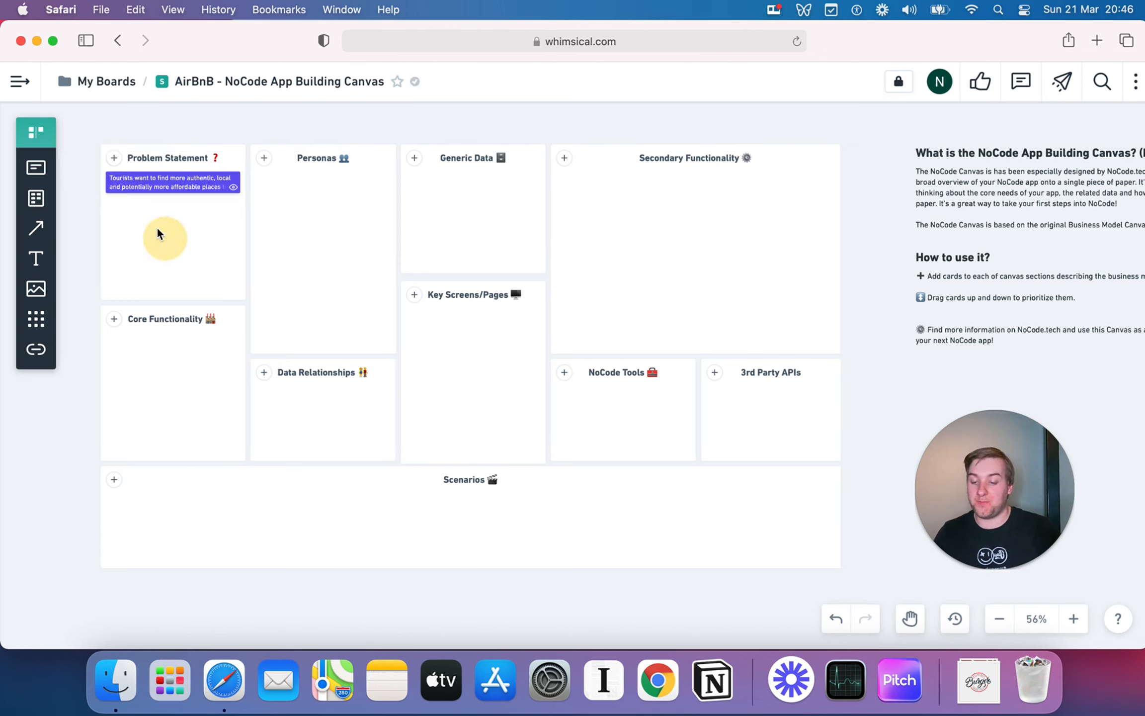
Step: Add a Problem Statement card reading "Hosts wants to get better returns and more flexibility on their property assets (Apartments/Flats)", and view the tourists card's details
click(113, 158)
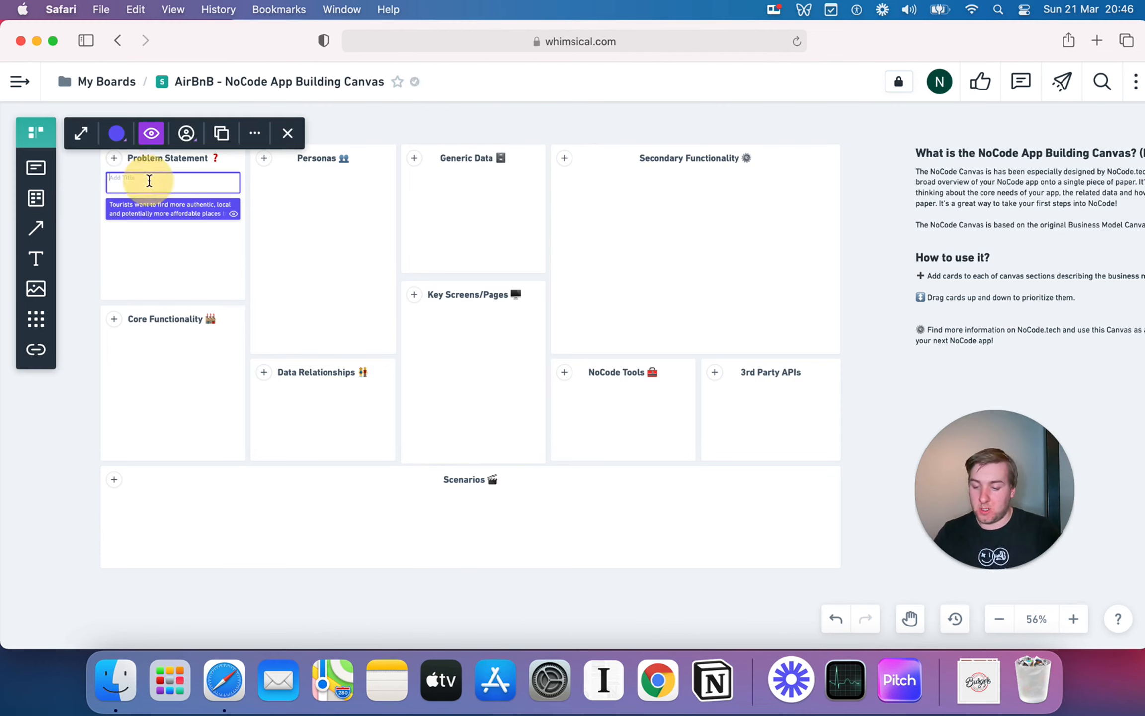
text(Hosts )
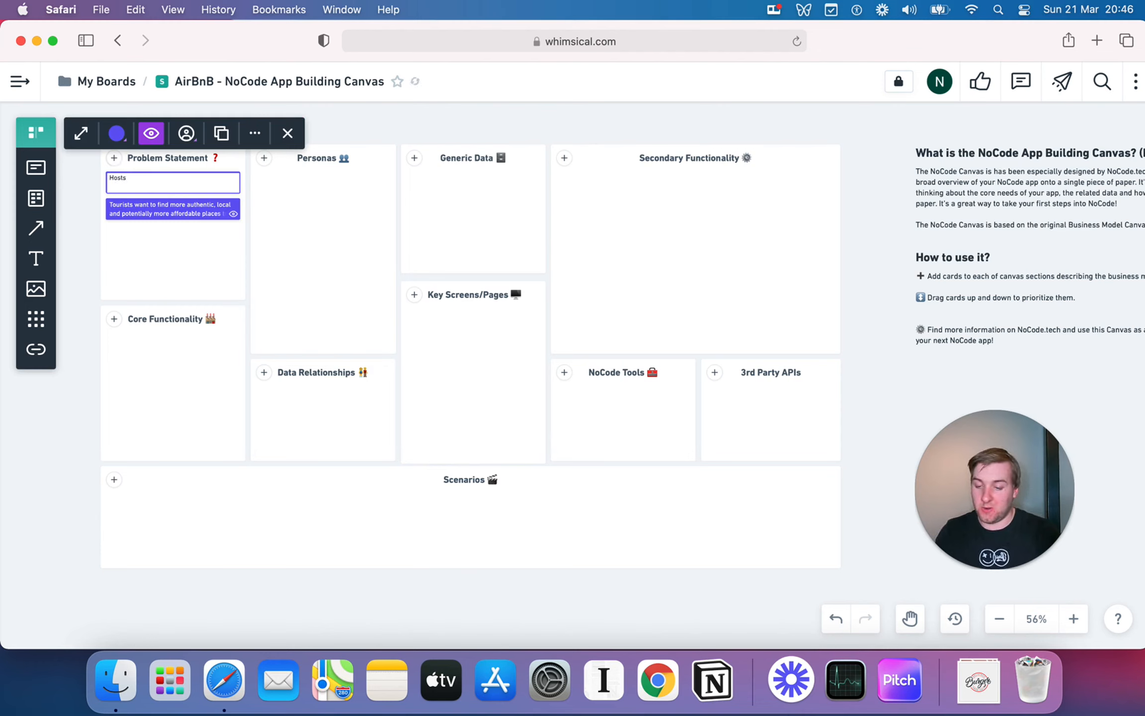
text(wants to get better ret)
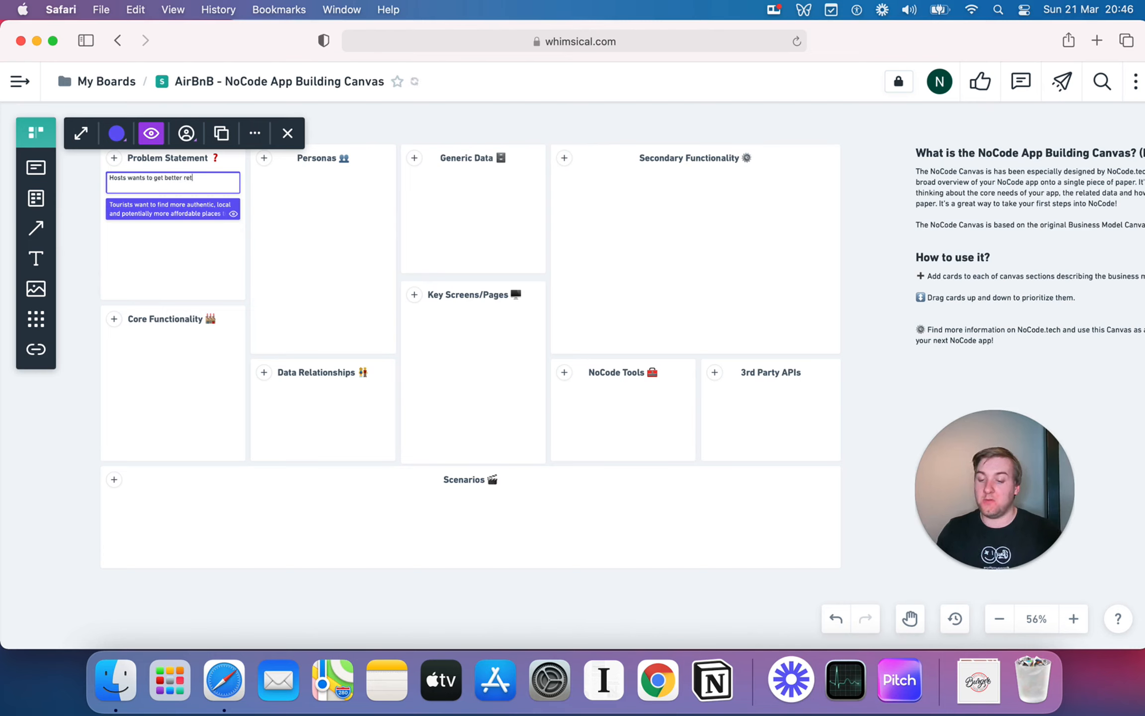
text(urns and more fl)
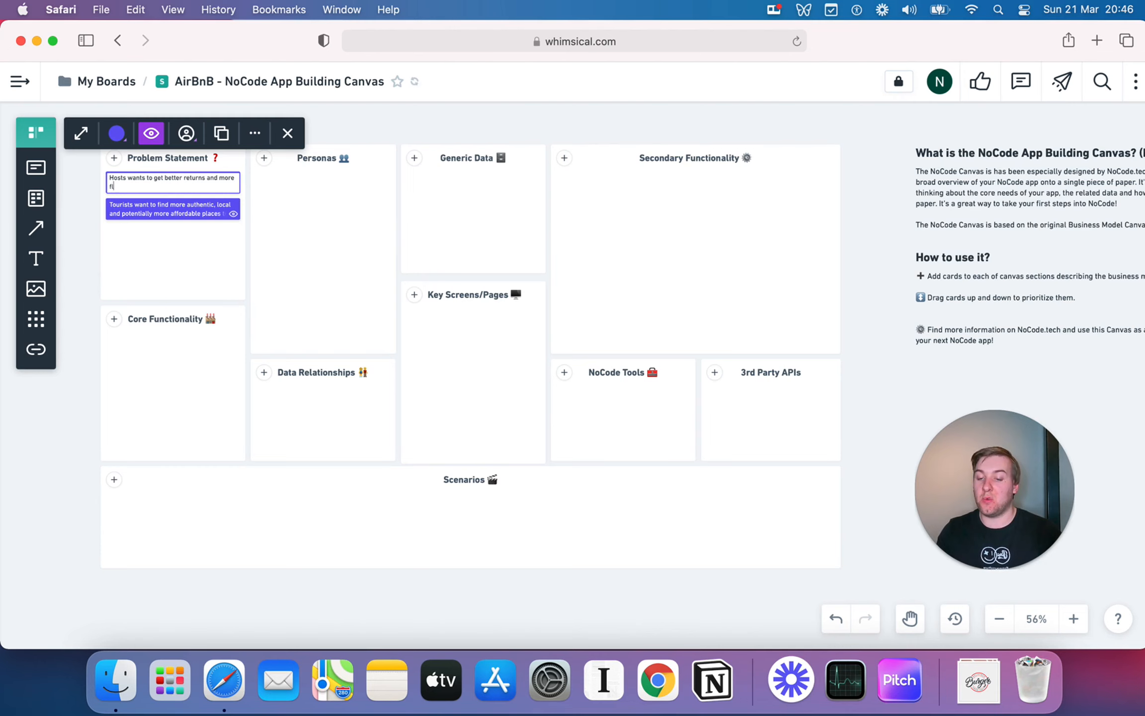
text(exibility on th)
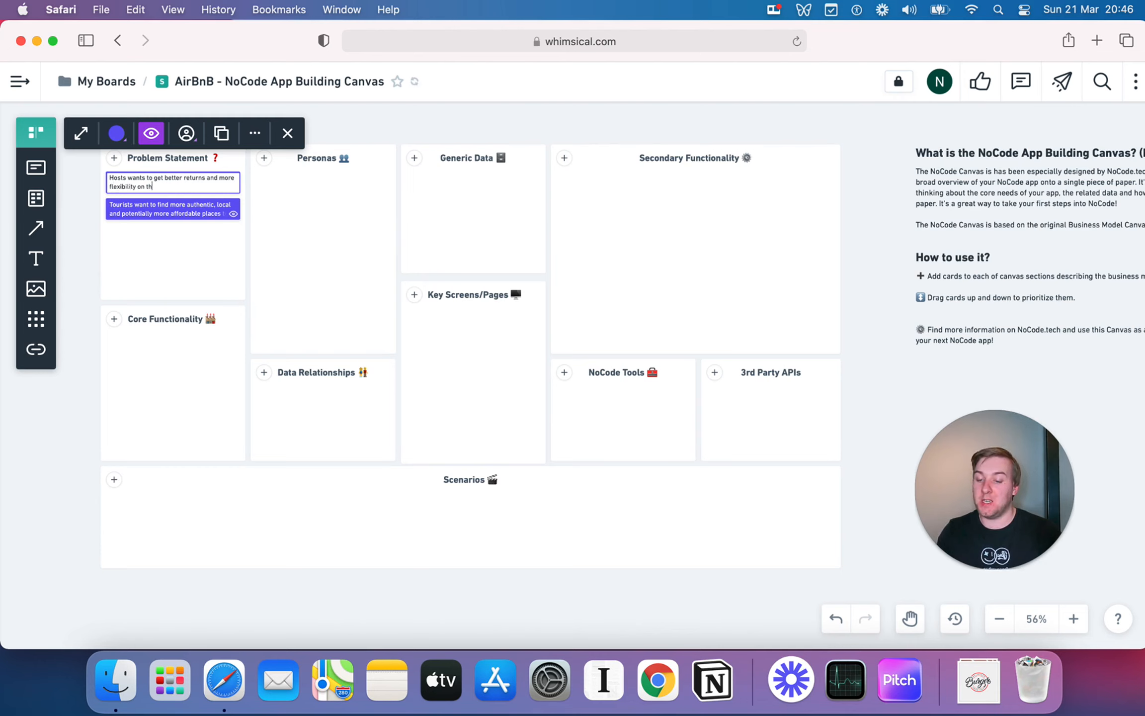
text(eir property asset)
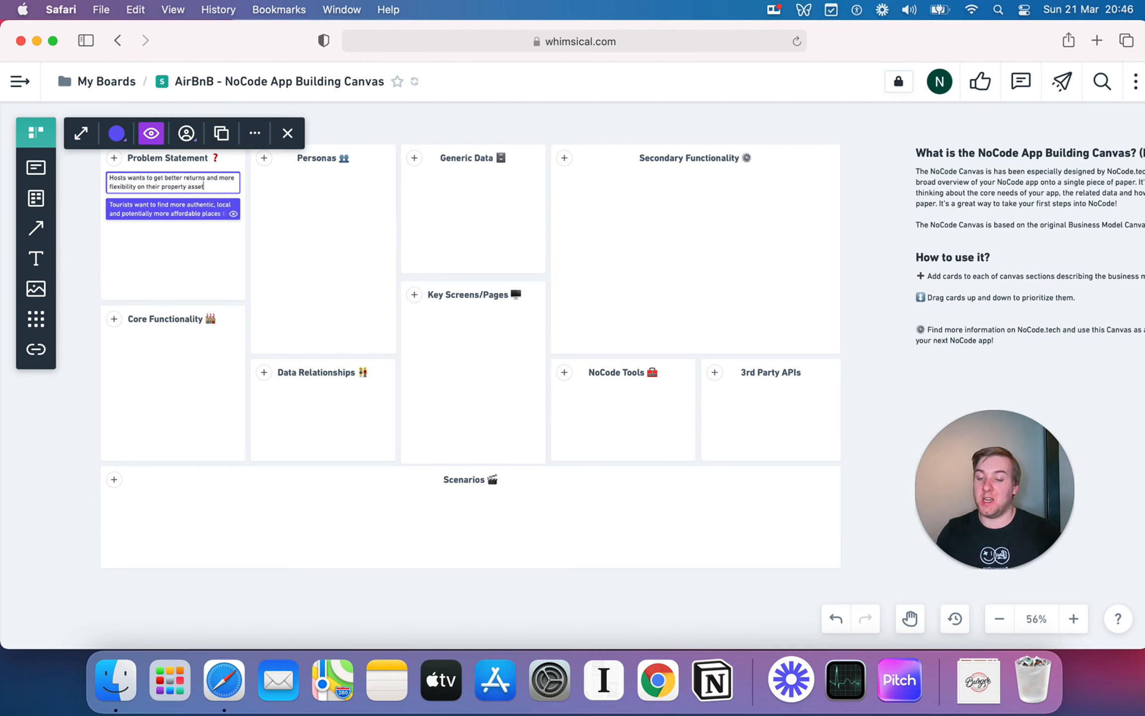
text(s (Apartmen)
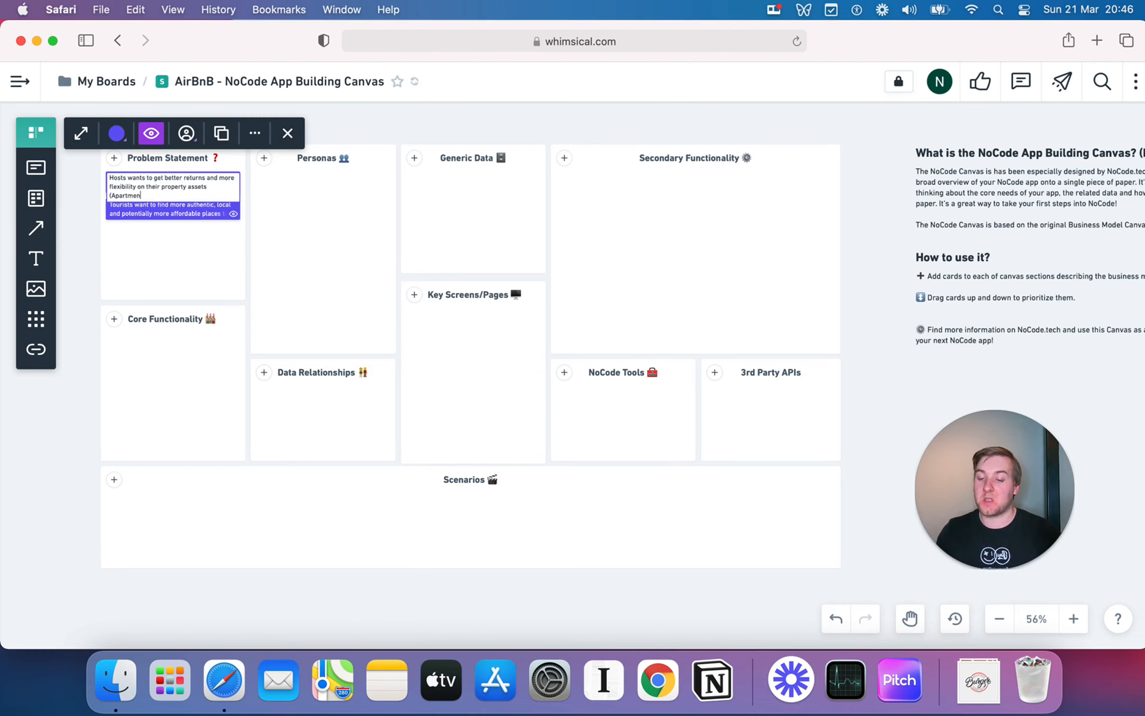
text(ts/Flats)
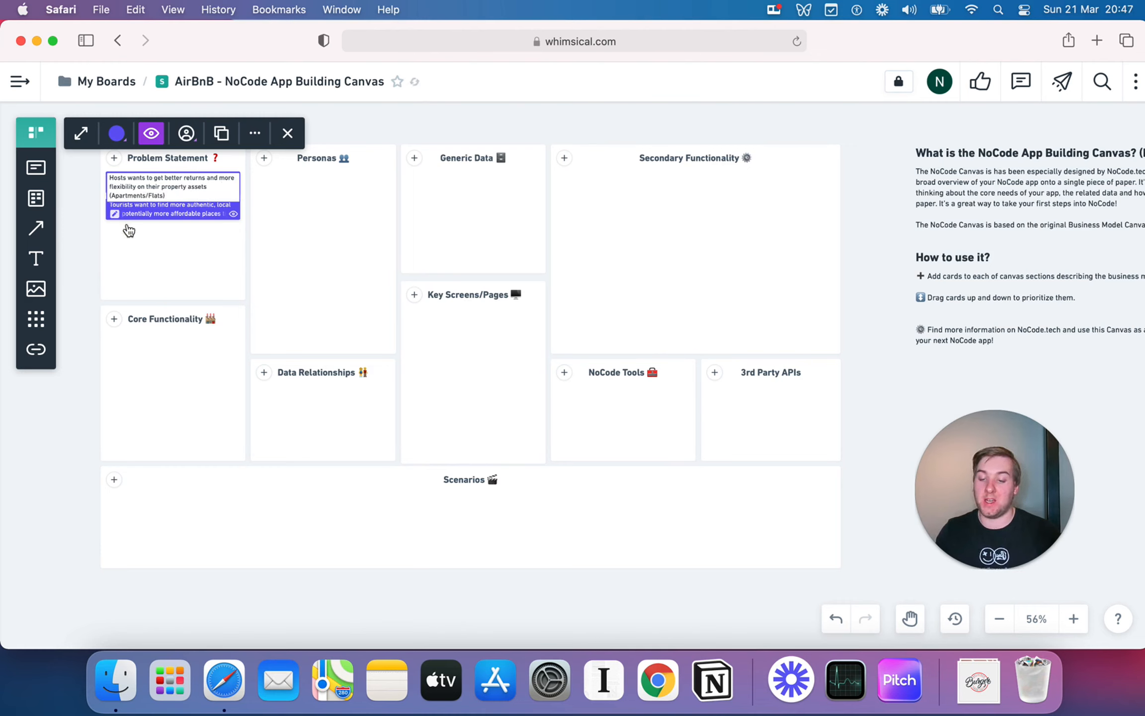
click(201, 257)
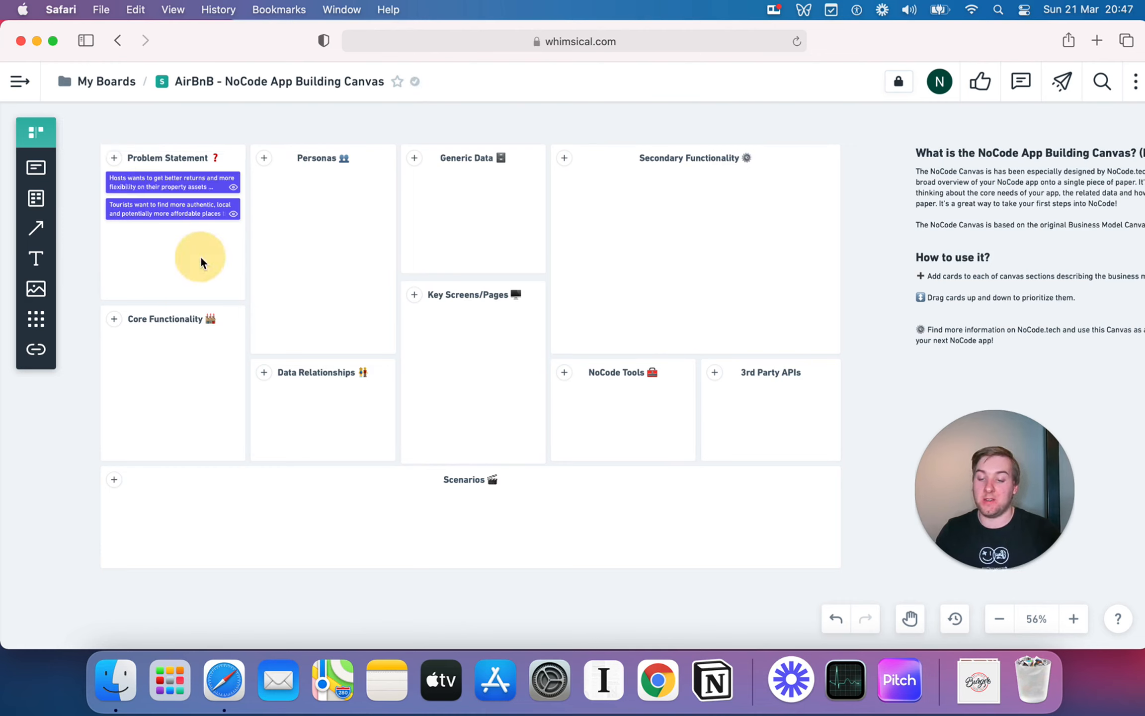
click(182, 209)
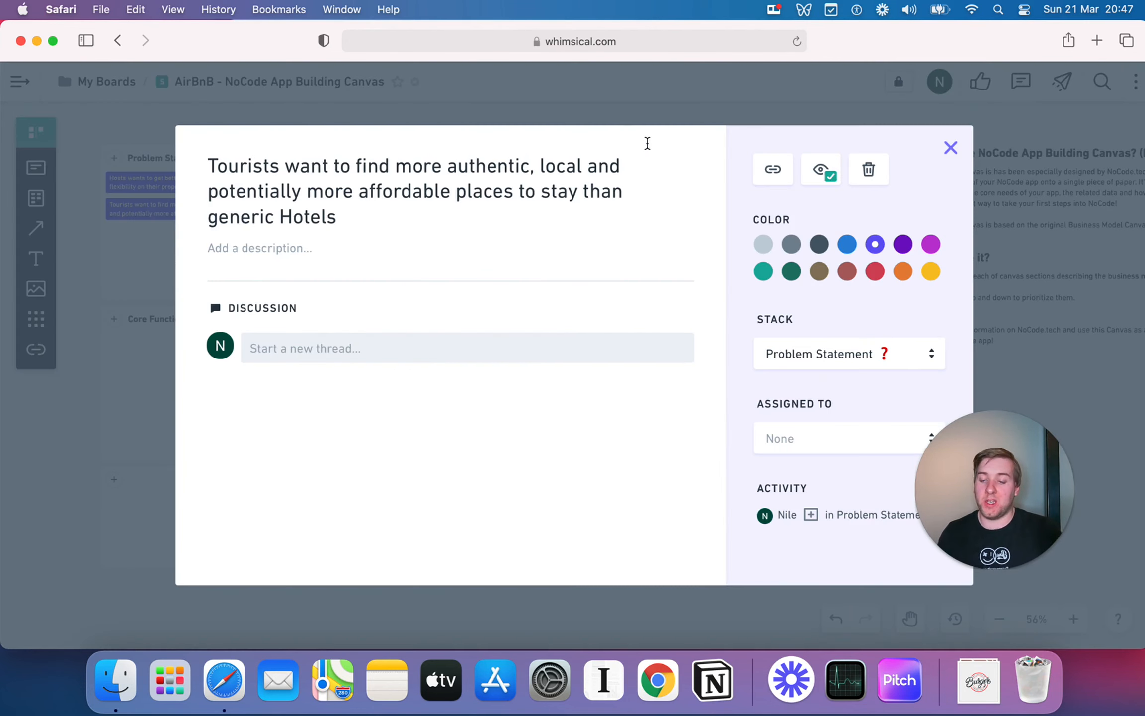
click(614, 112)
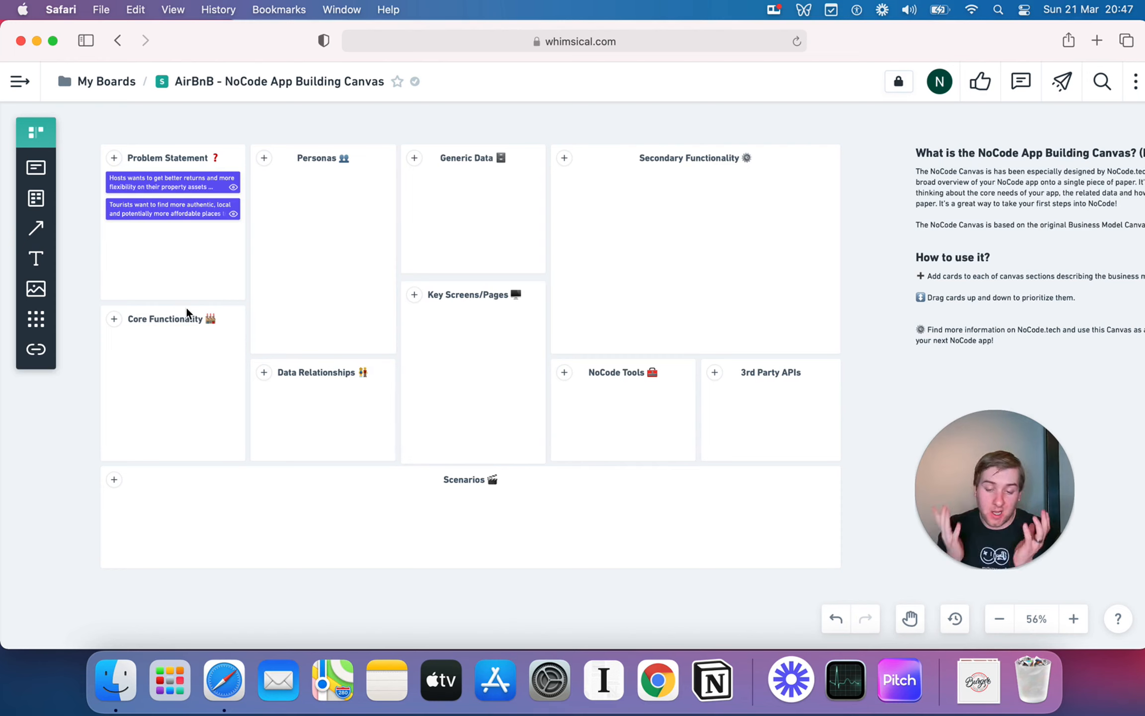
Step: Add a Personas card reading "Host wants to Upload Apartments, Confirm Bookings and Chat with Guests."
click(263, 159)
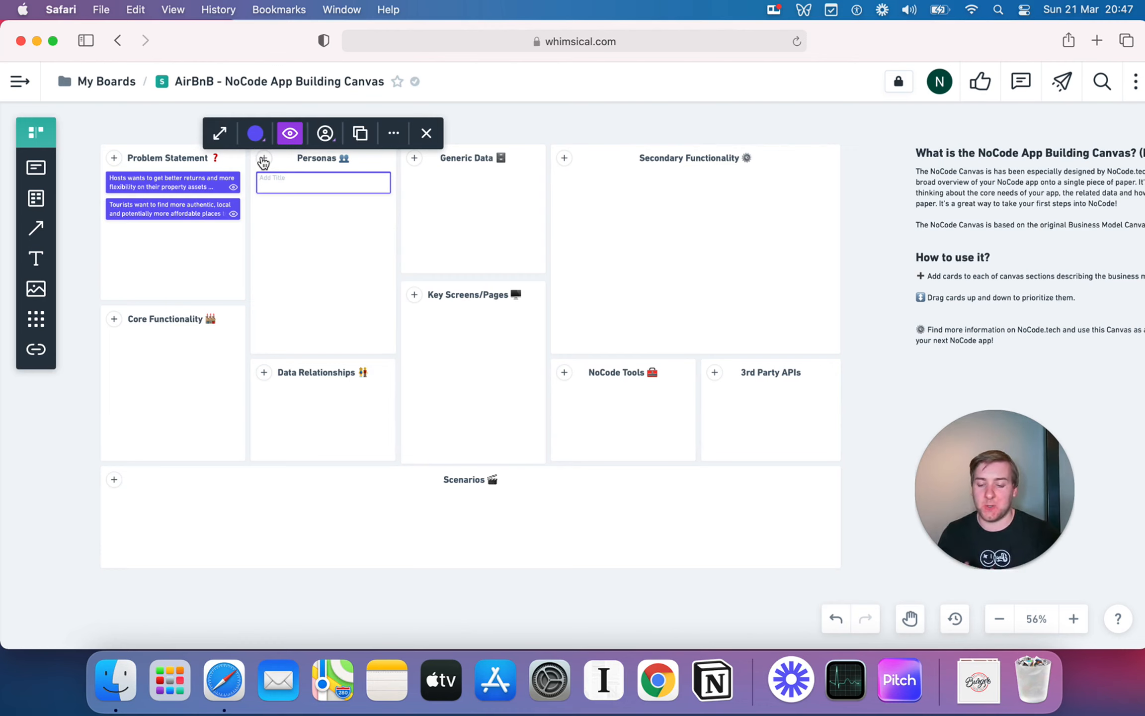
text(Hosts)
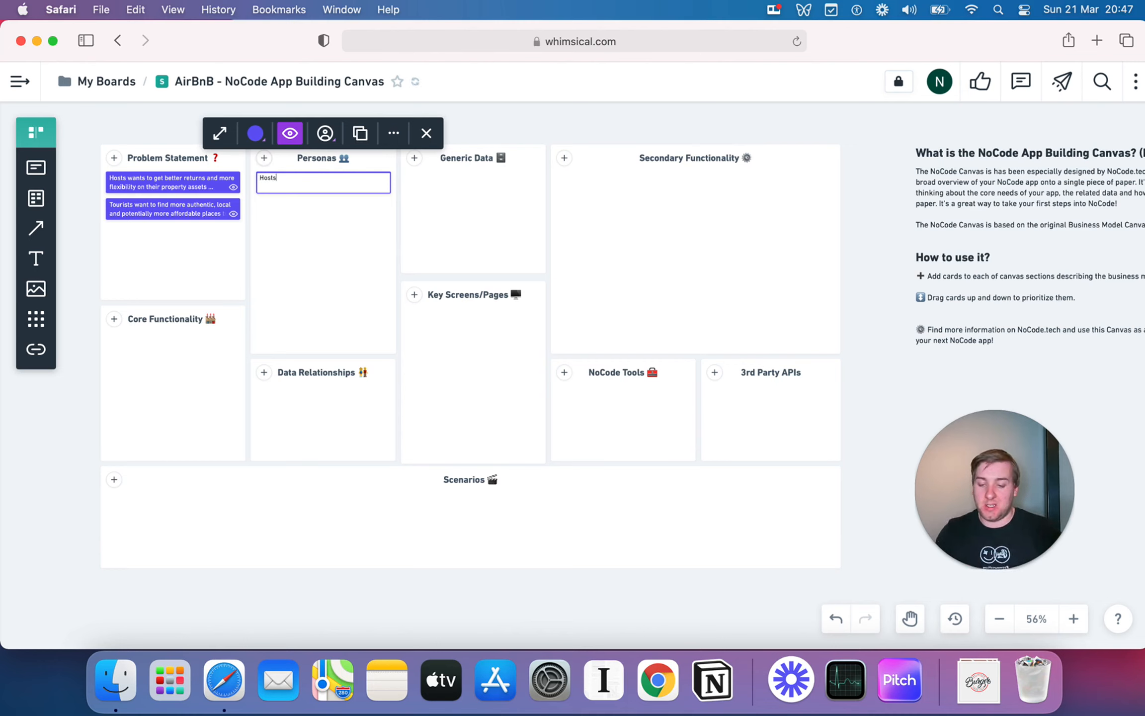
key(BackSpace)
key(BackSpace)
text(wants to Upl;oa)
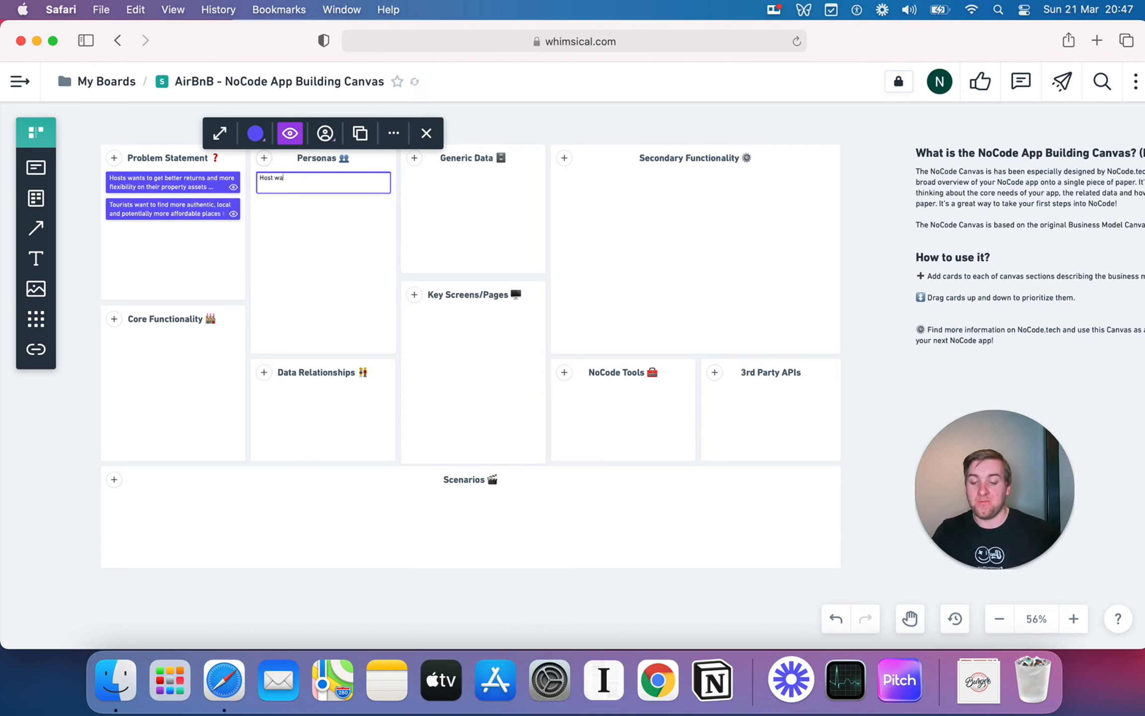
key(BackSpace)
key(BackSpace)
key(BackSpace)
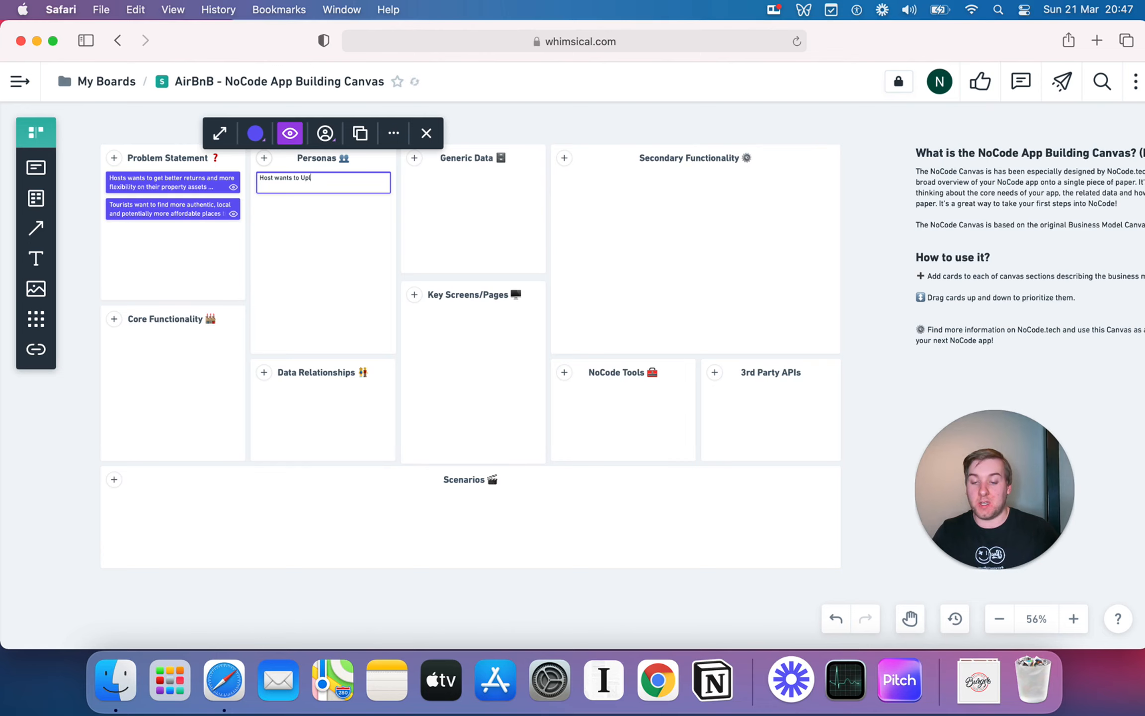
text(oad Apartments, Con)
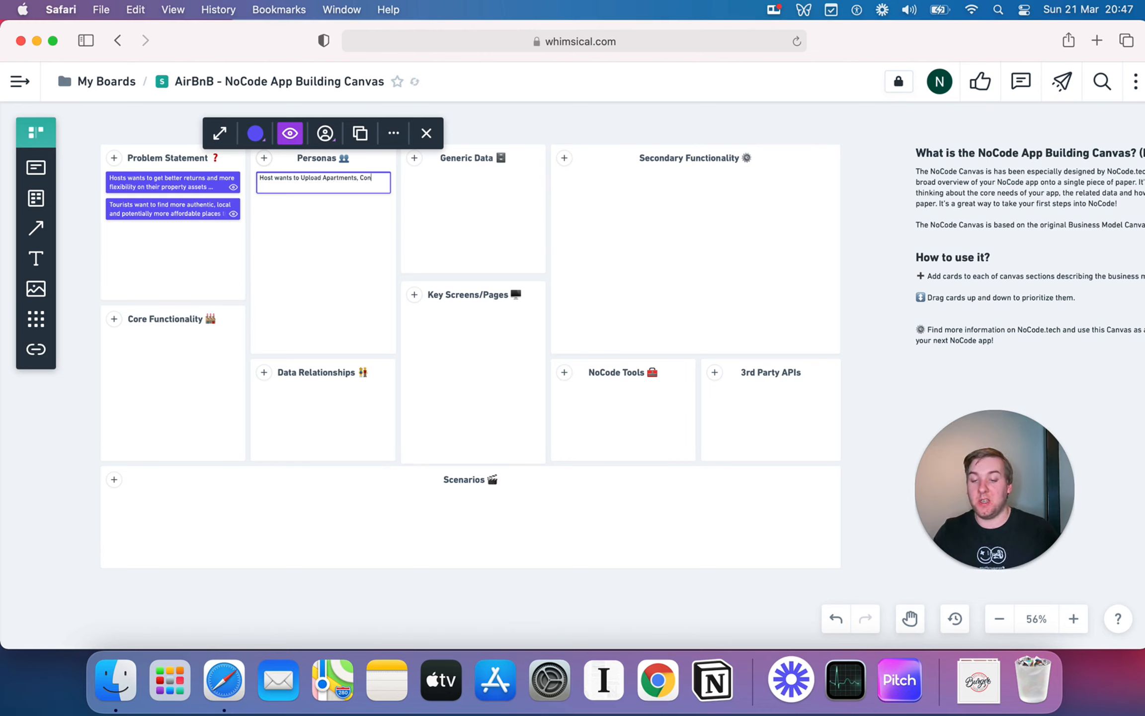
text(firm Bookings and )
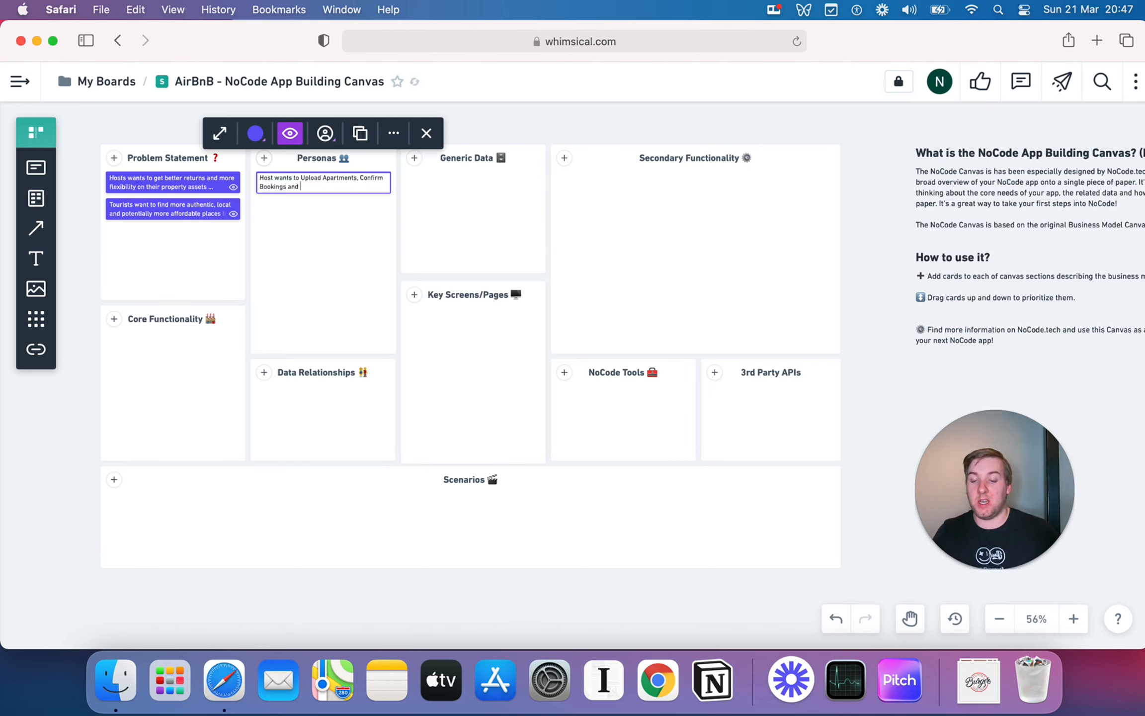
text(Chat with Guests.)
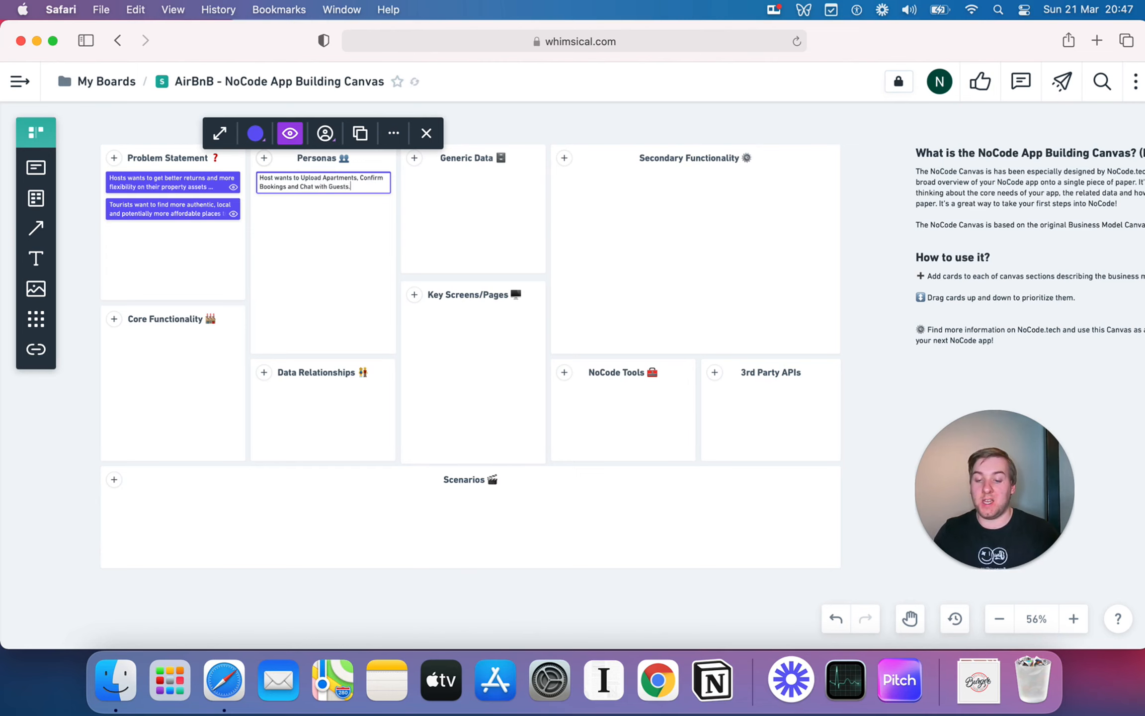
Step: Append "They will use Web + Mobile, and they value anything that will save time and effort" to the host persona card
text( They will use Web + Mobik)
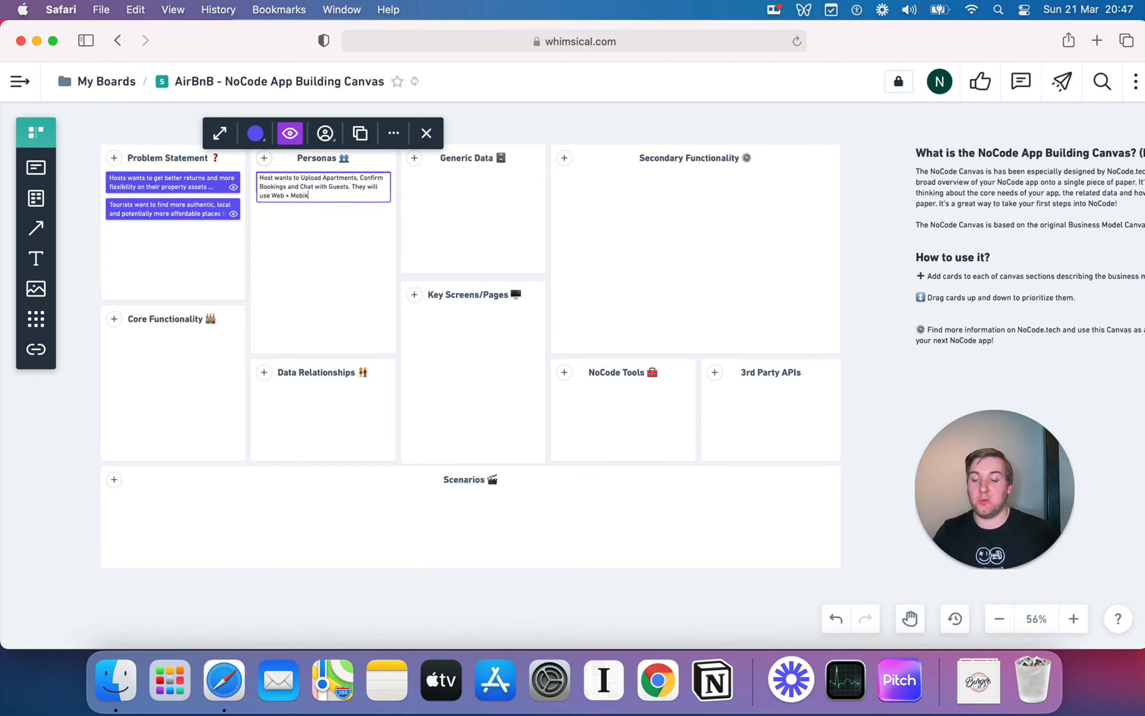
key(BackSpace)
text(le, and they wi)
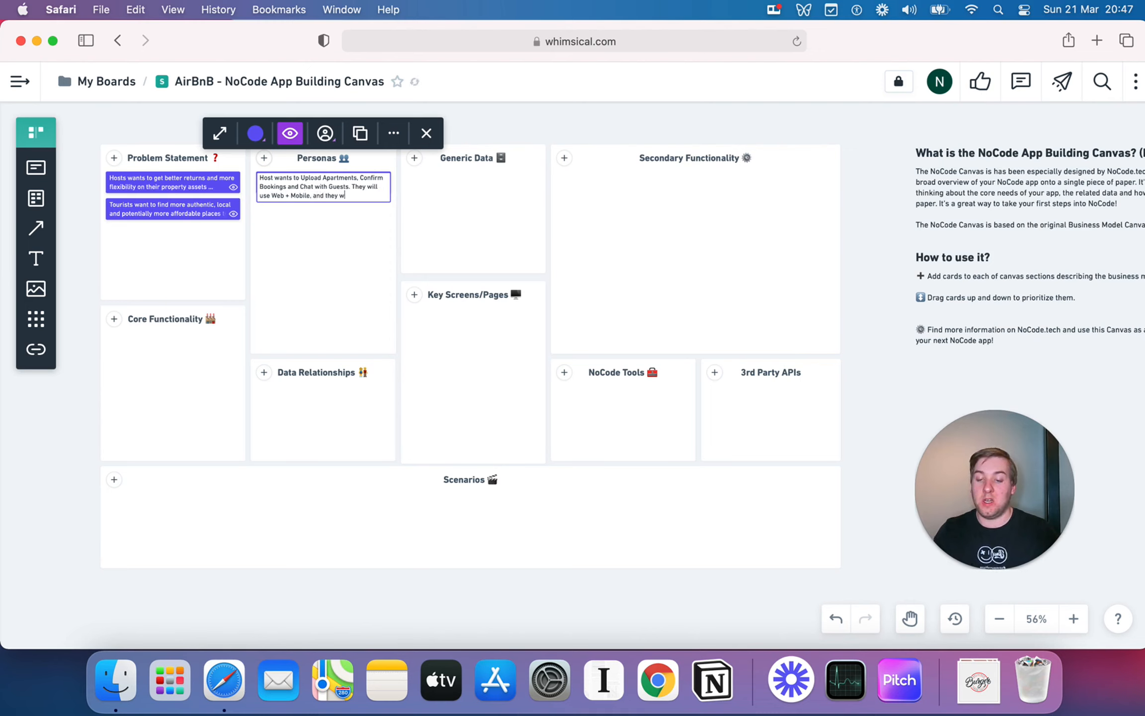
key(BackSpace)
key(BackSpace)
text(value )
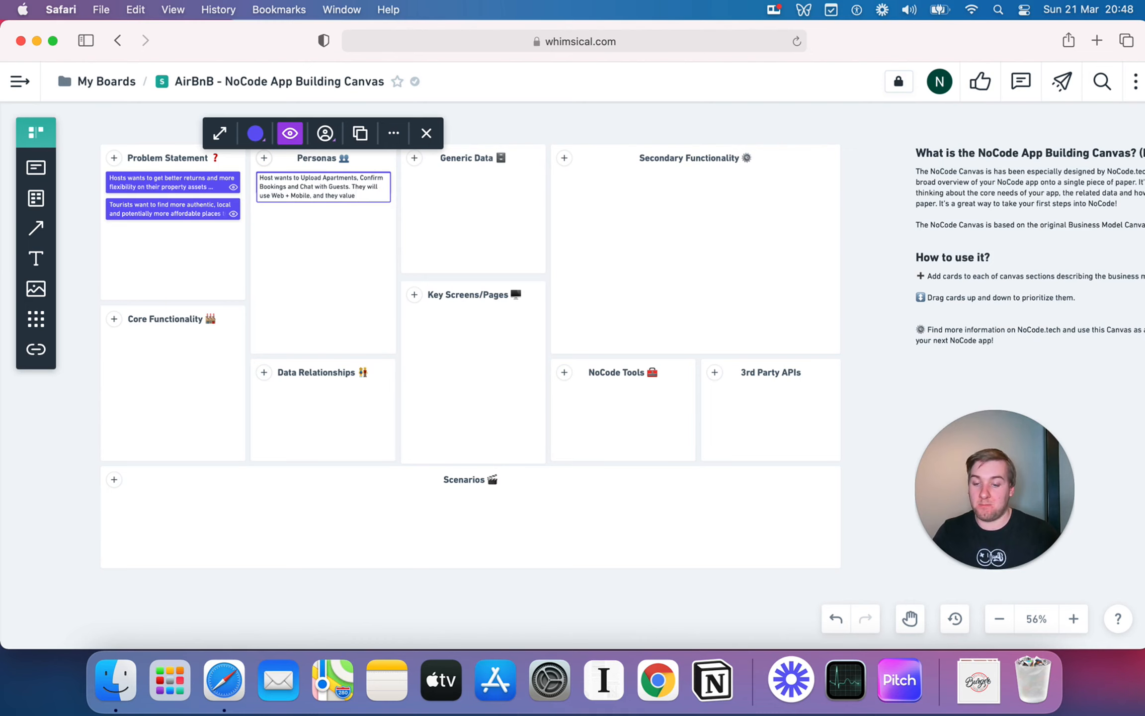
text(anythinfg th)
key(BackSpace)
key(BackSpace)
key(BackSpace)
key(BackSpace)
text(g t)
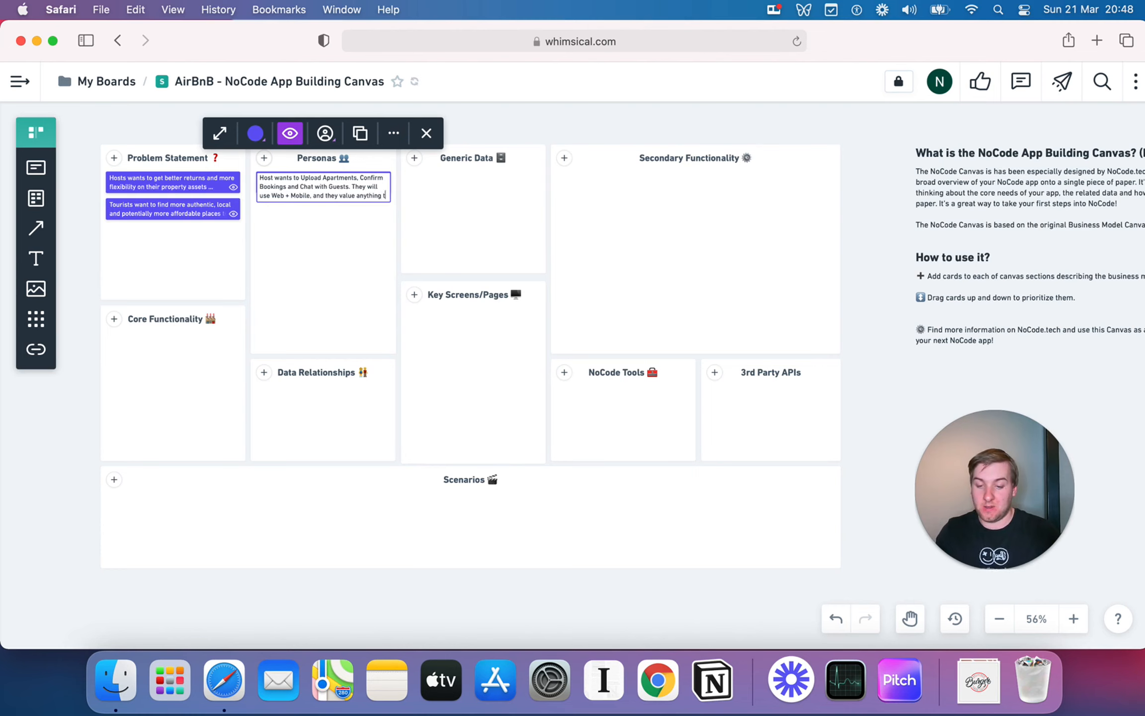
text(hat will save)
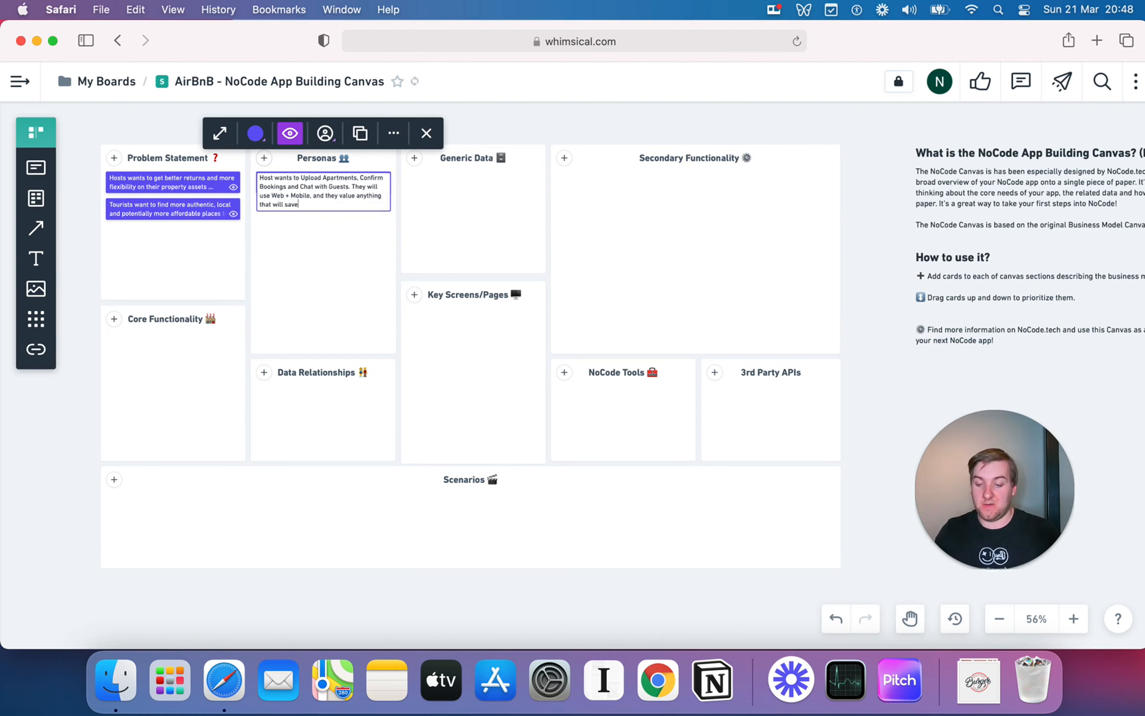
text( time and effort)
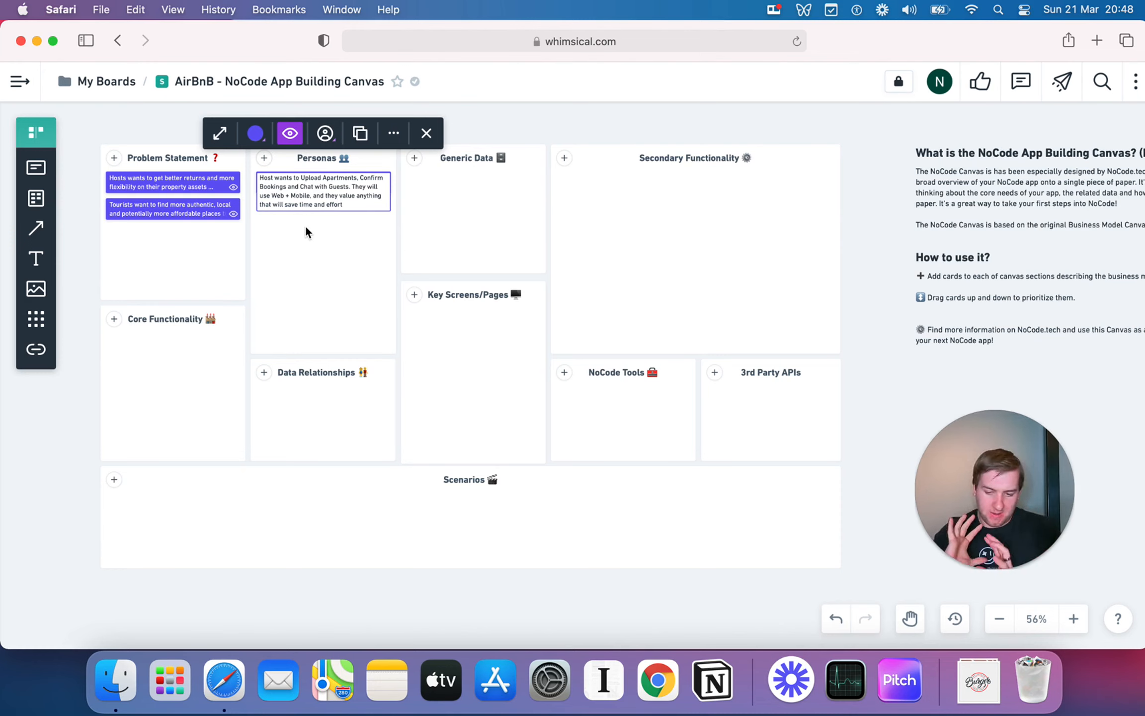
click(338, 244)
Step: Add a Personas card reading "Tourists want to easilty Find High-quality, safe apartments, Make Bookings and Chat with Hosts."
click(264, 158)
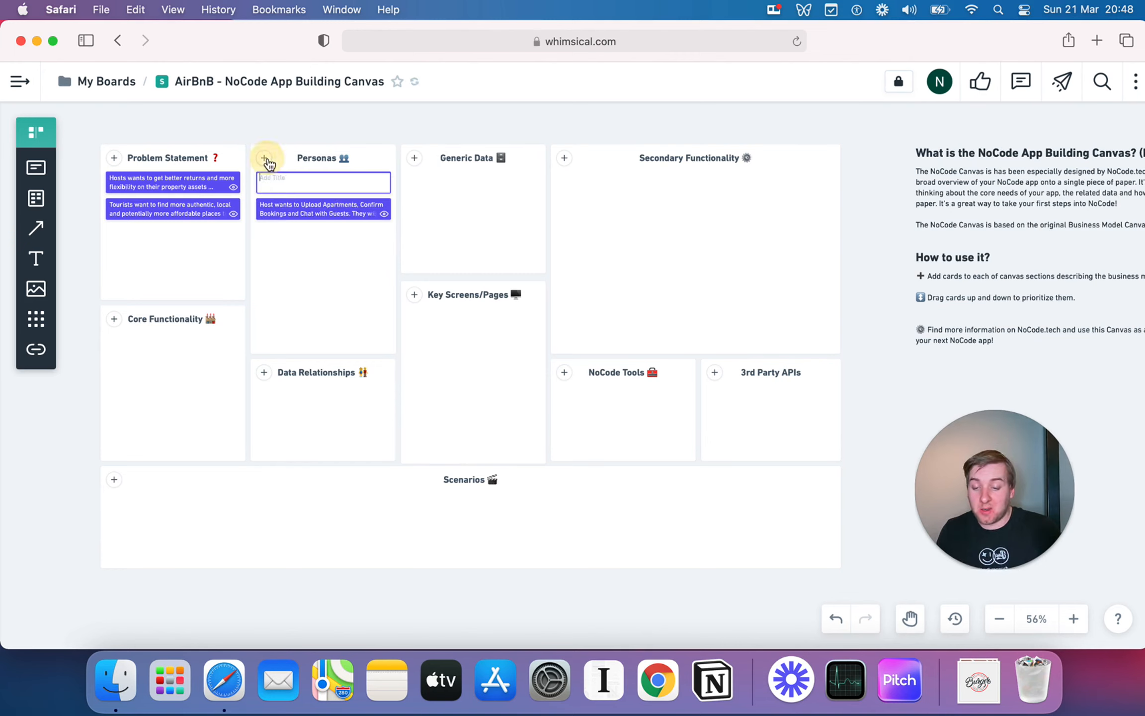
text(Tourists want to Find A)
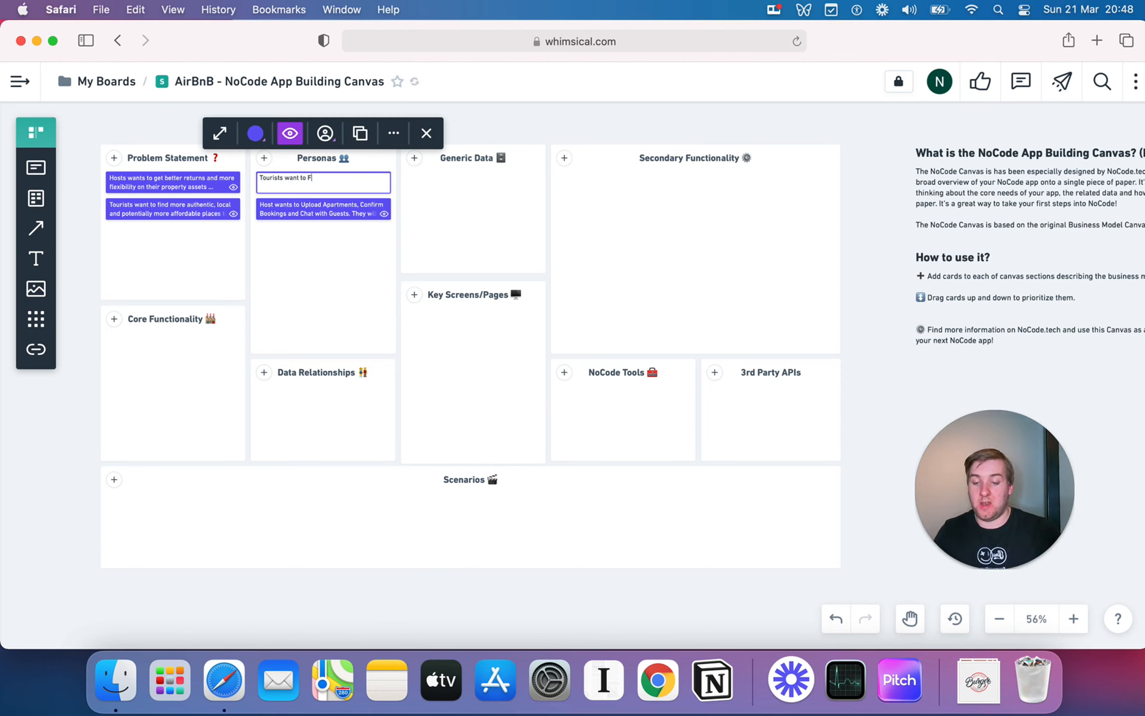
key(BackSpace)
key(BackSpace)
key(BackSpace)
key(BackSpace)
key(BackSpace)
key(BackSpace)
text(easily Find High-qu)
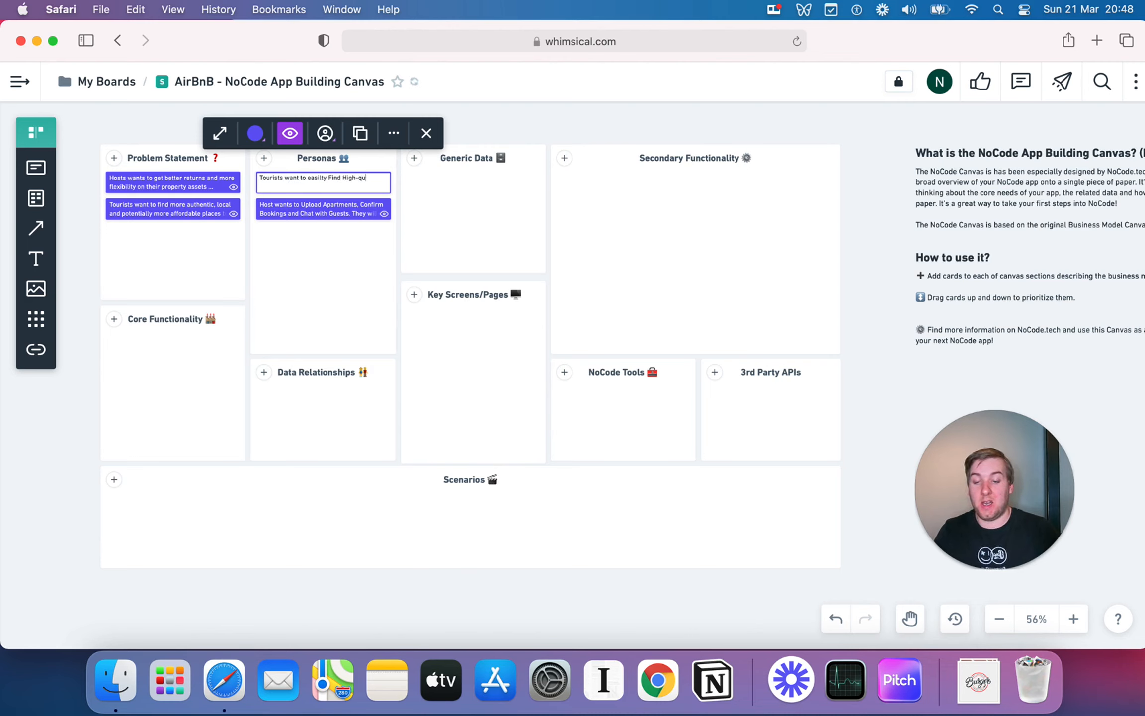
text(ality, safe apart)
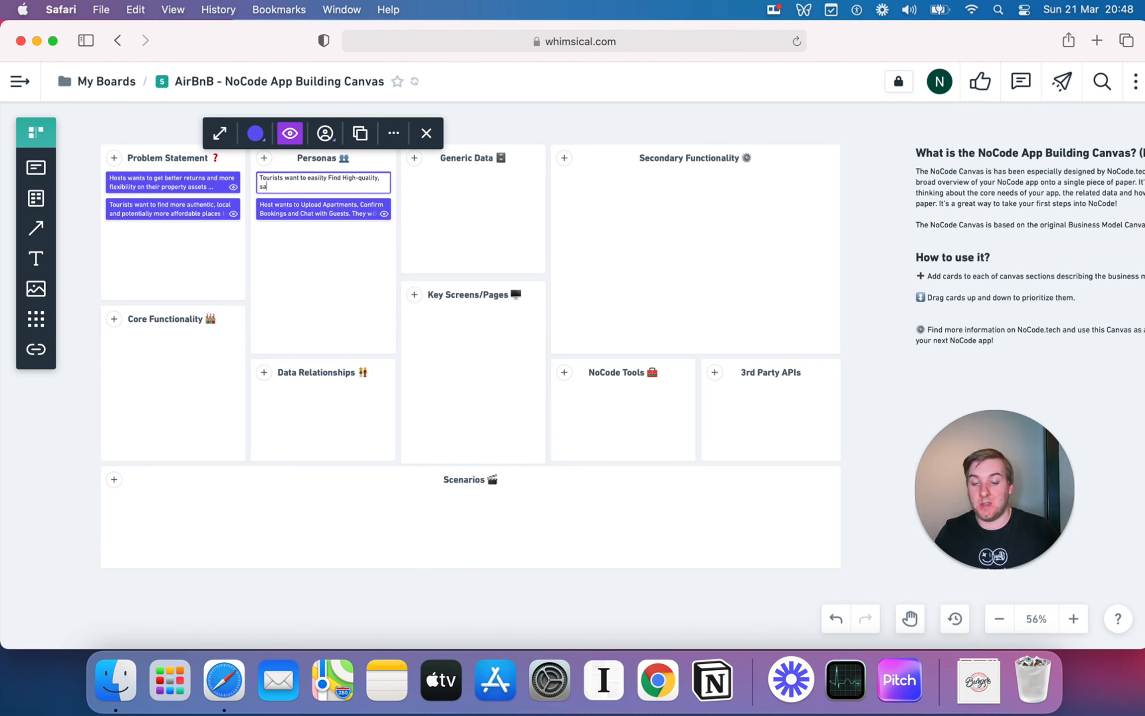
text(ments, )
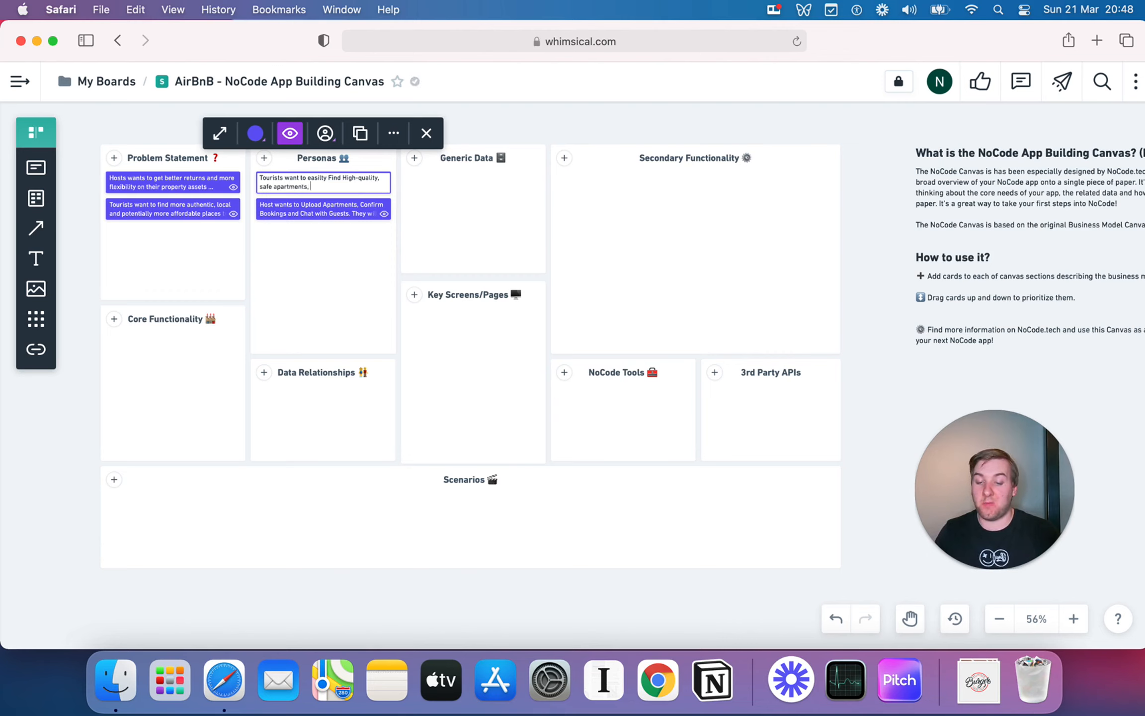
text(Make Bookings an)
text(d Chat with Hosts. )
Step: Append "They will use Mobile + Web equally and value Great Photos, Useful Descriptions and trustworthy reviews" to the tourist persona card, and view its details
text(They will use Mobile)
text( + Web E)
text(qual)
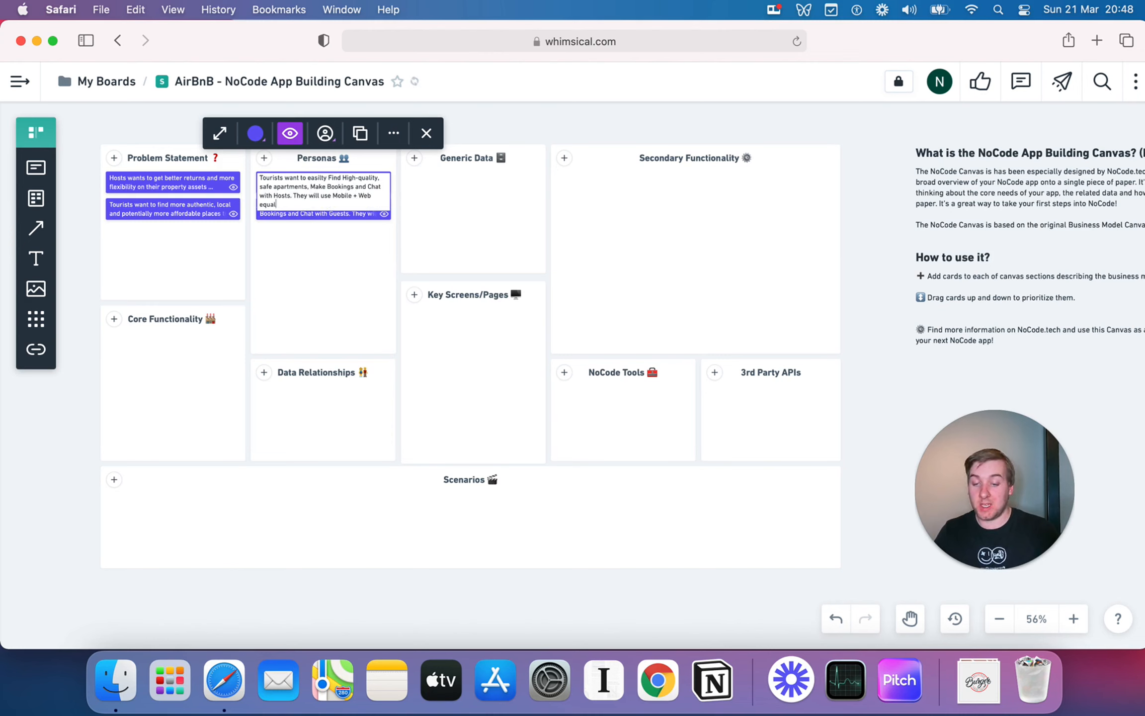
text(ly and value)
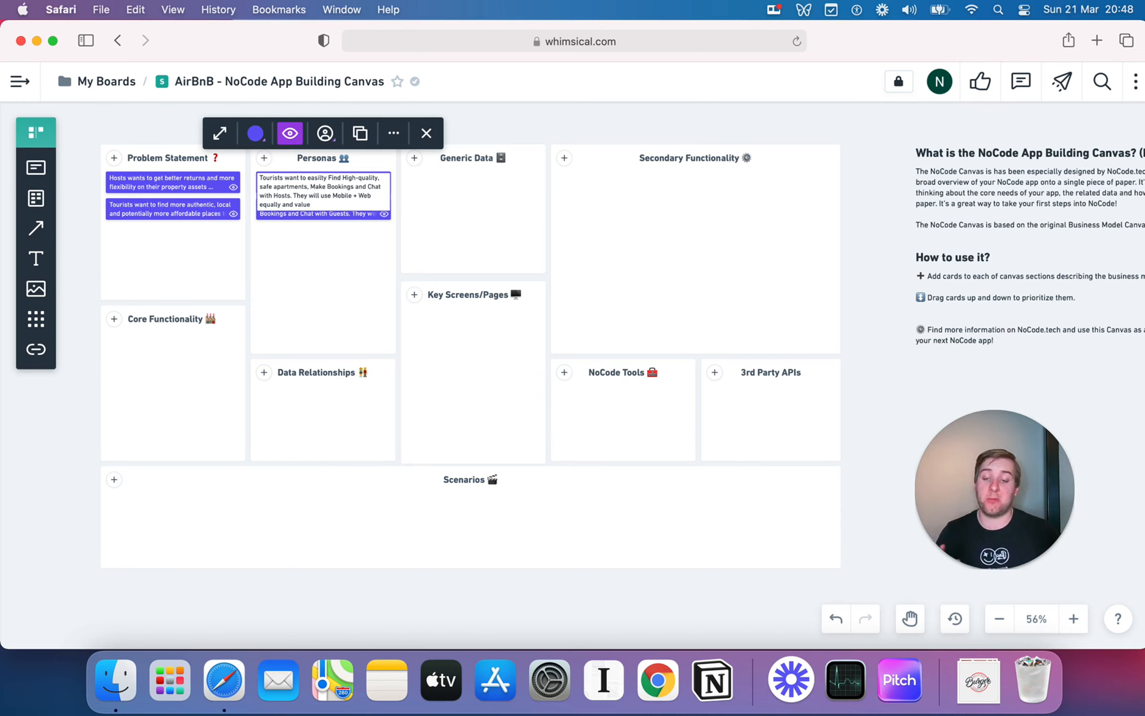
text(Ger)
key(BackSpace)
key(BackSpace)
text(reat Phoo)
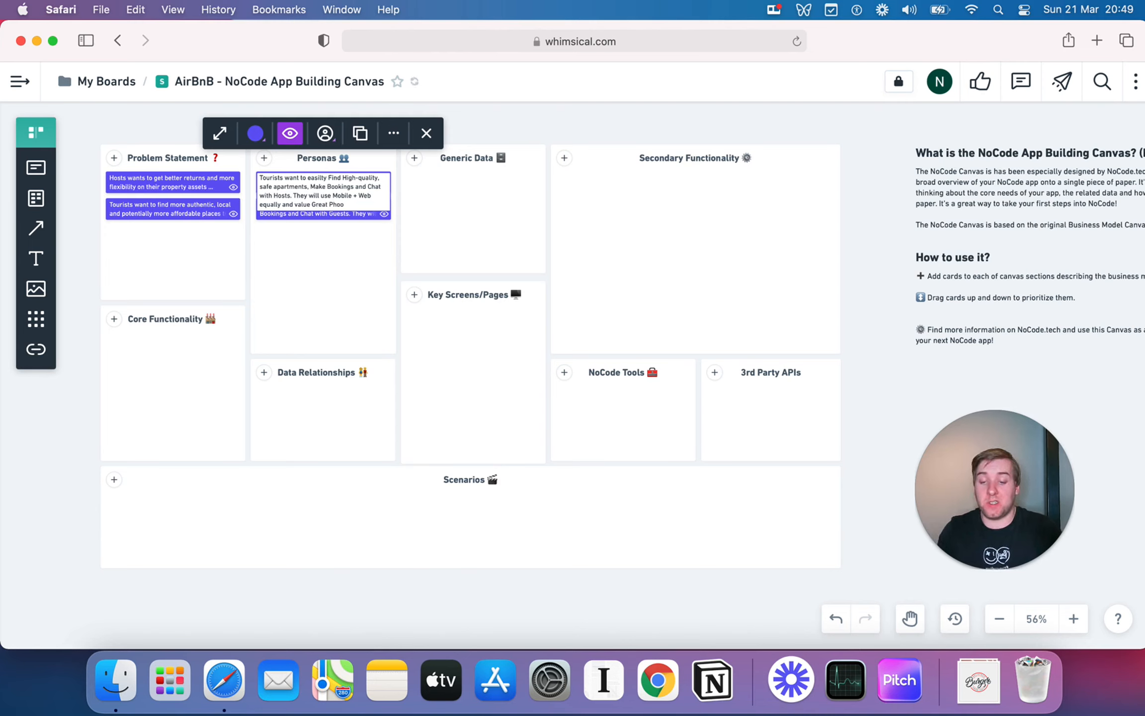
key(BackSpace)
text(tos, )
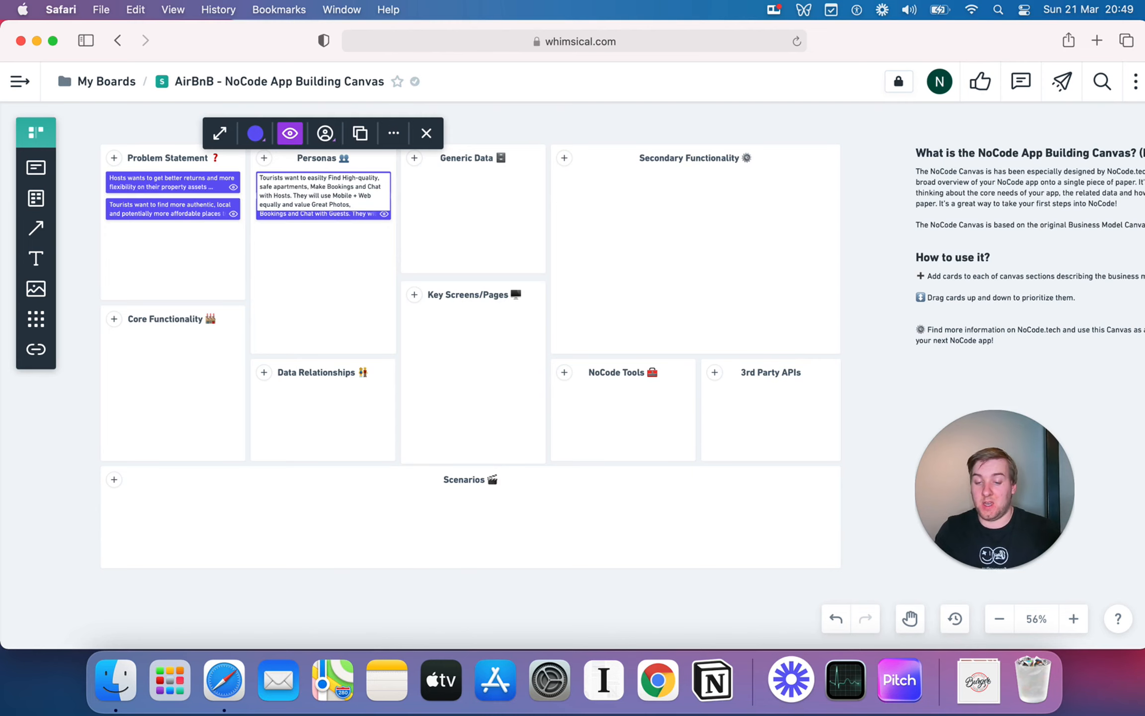
text(Useful Descr)
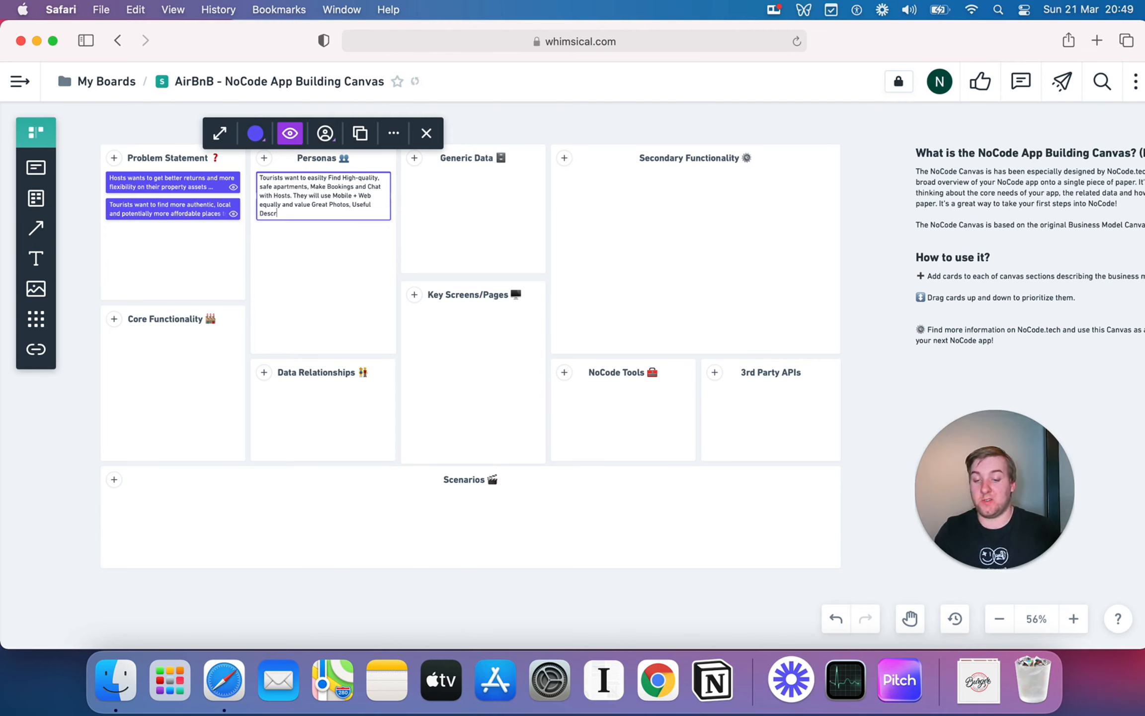
text(iptions and tru)
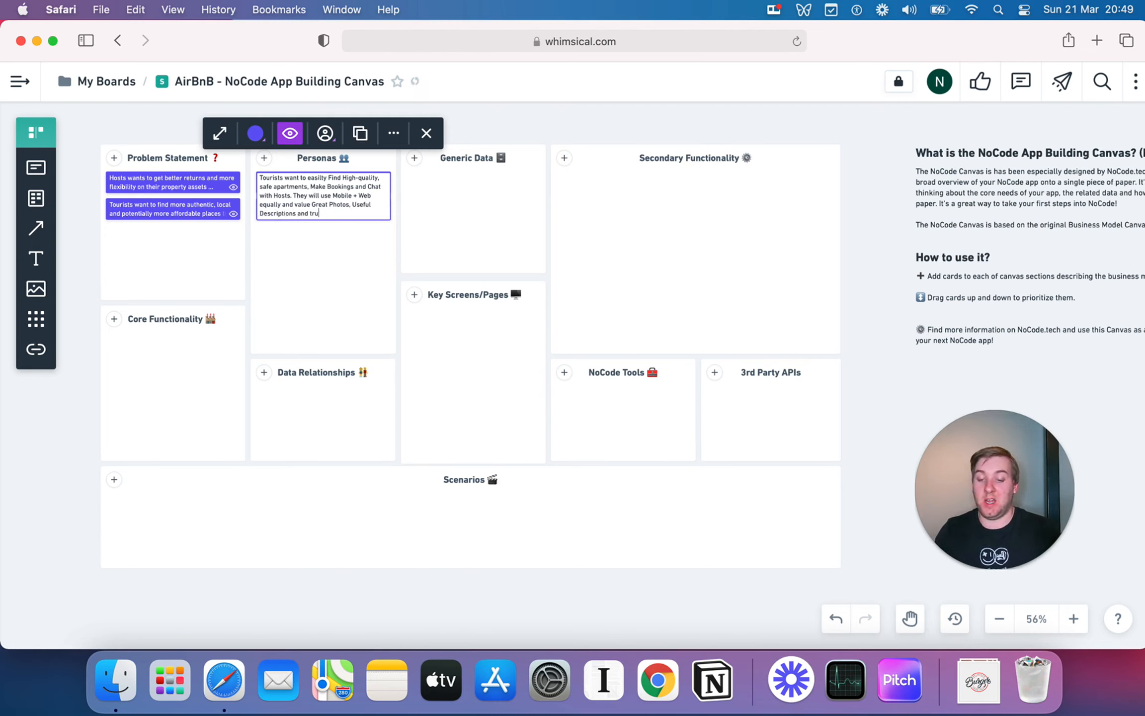
text(stworthy)
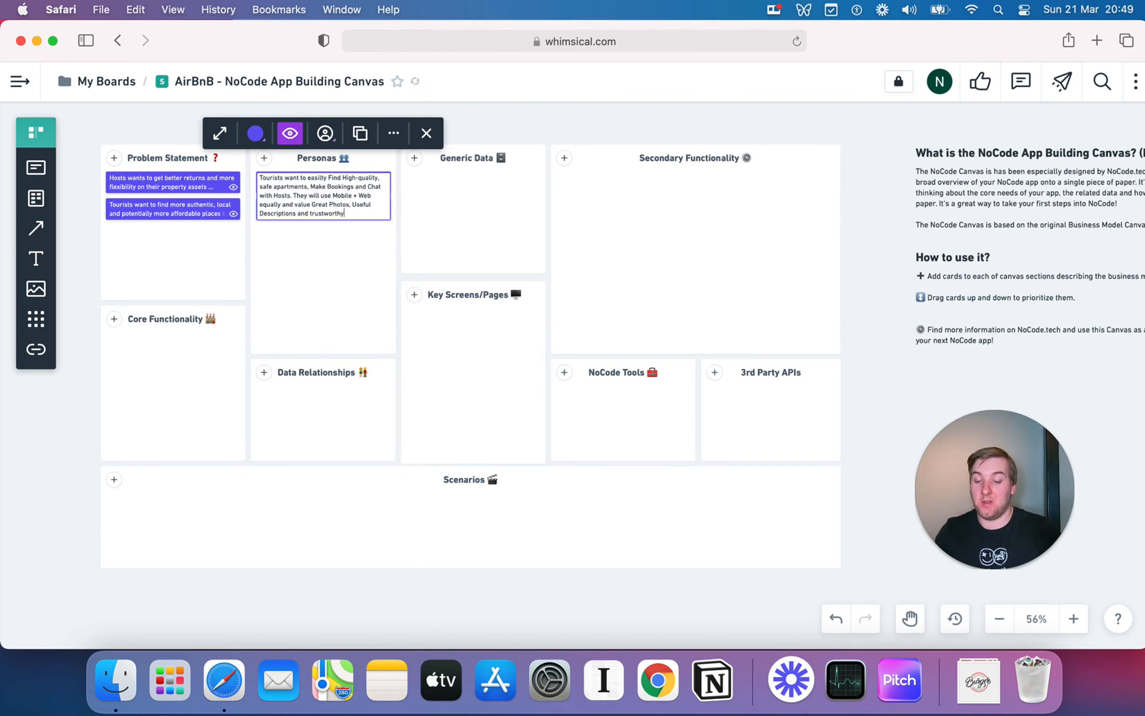
text( reviews)
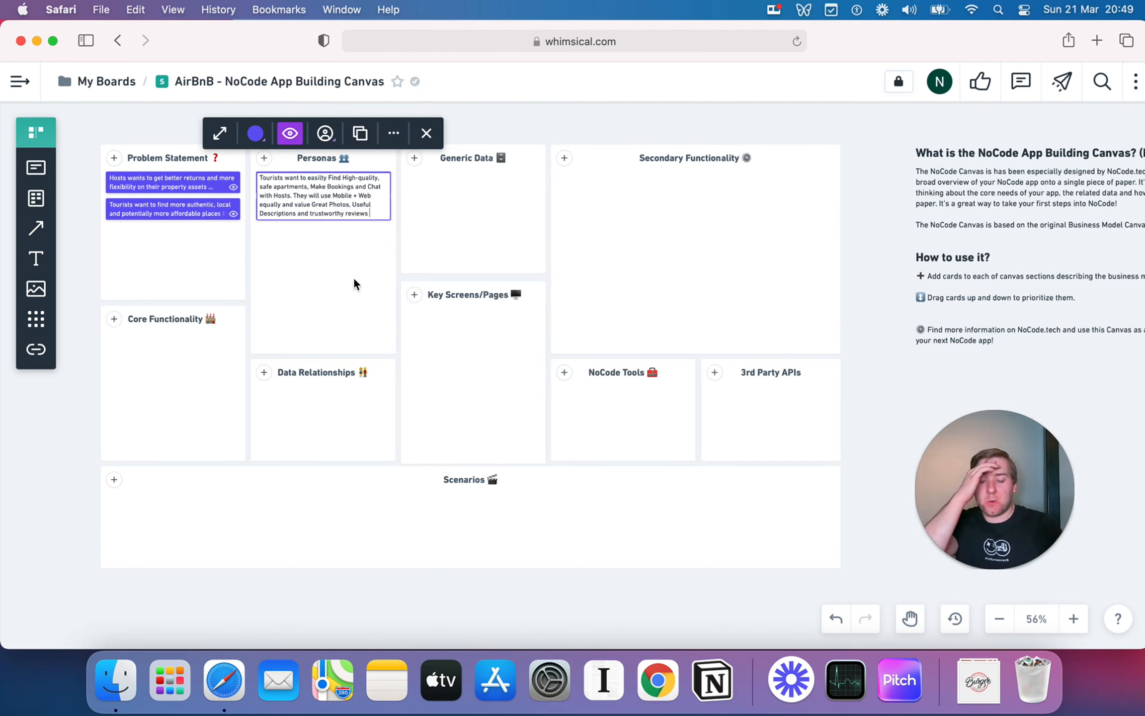
click(368, 267)
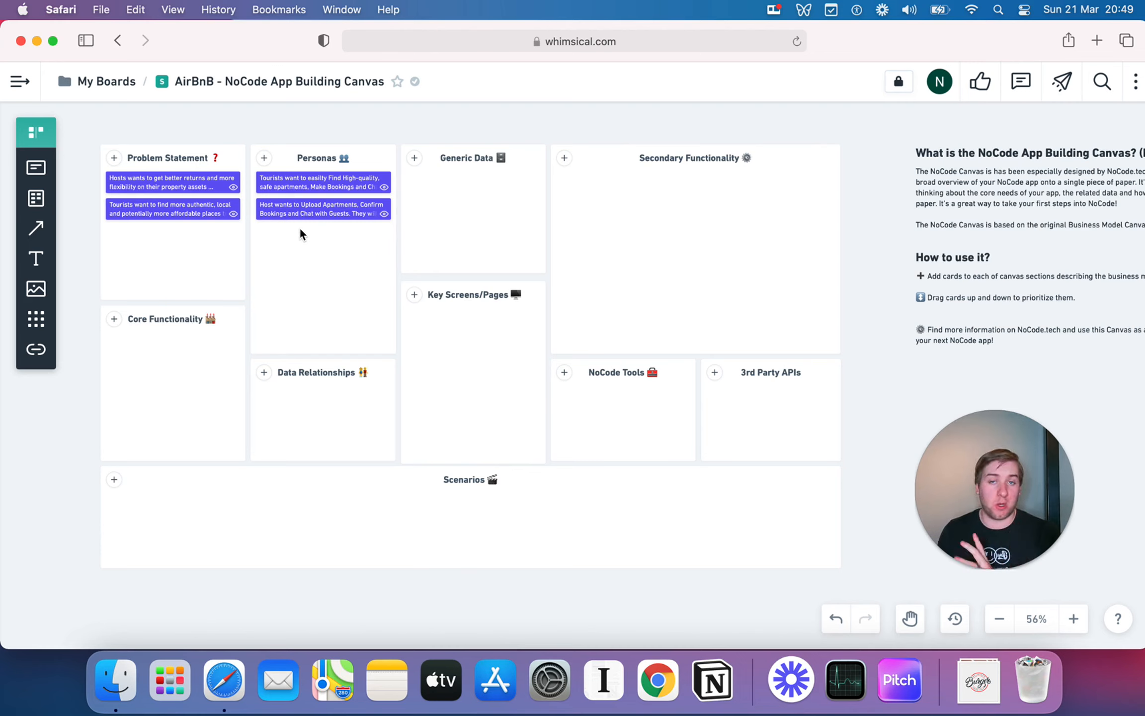
click(348, 185)
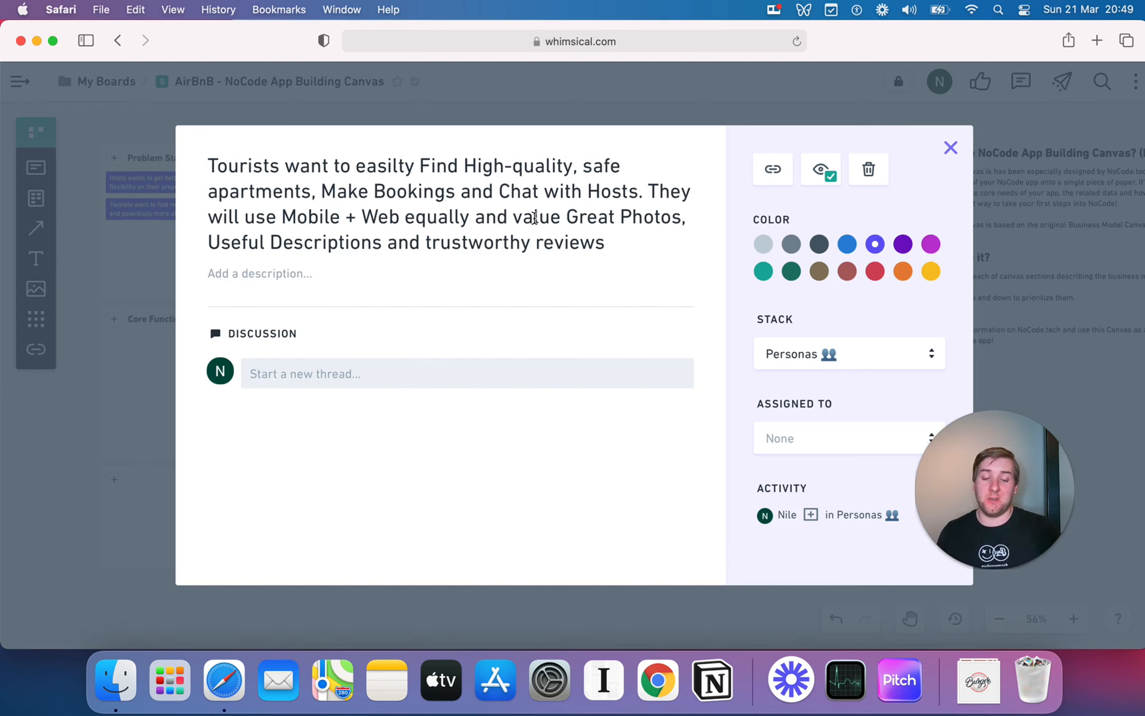
click(121, 245)
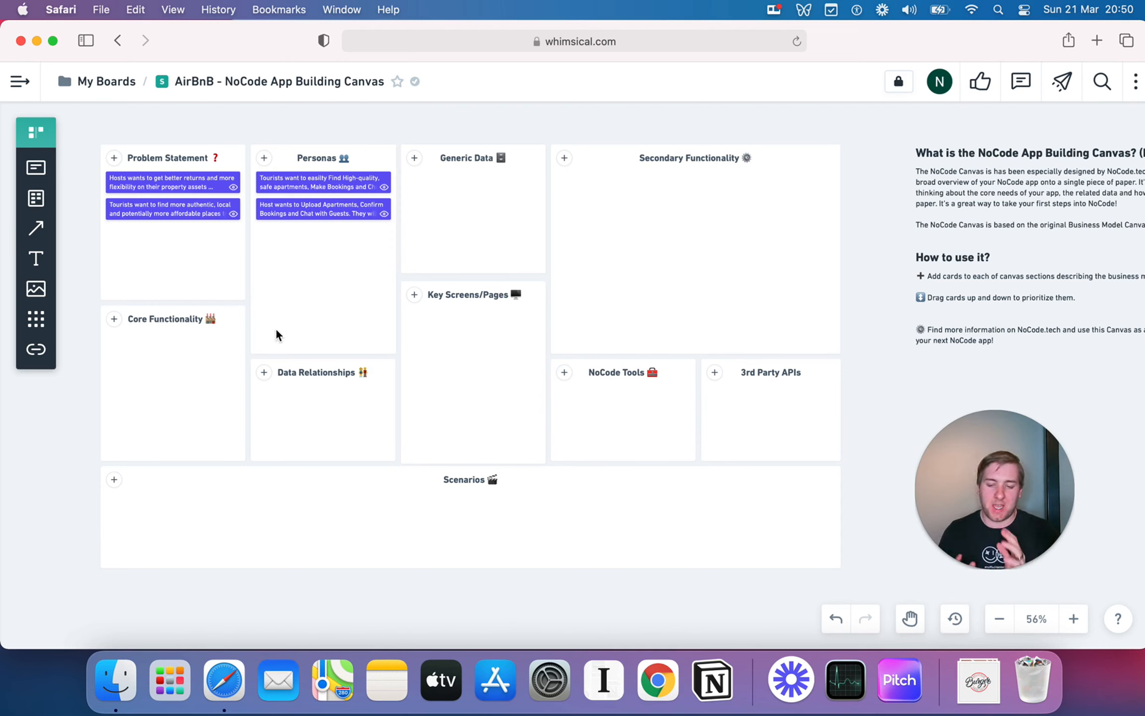
Step: Add two Core Functionality cards reading "1. Book an Apartment" and "2. Upload an Apartment"
click(114, 319)
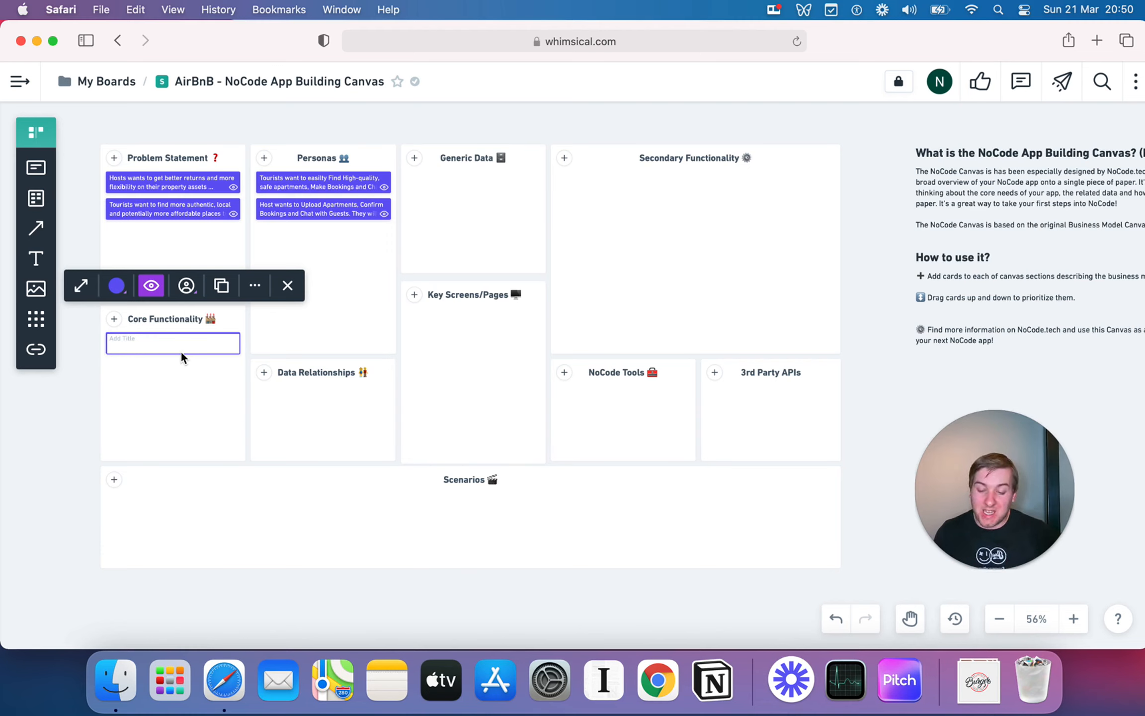
text(1.)
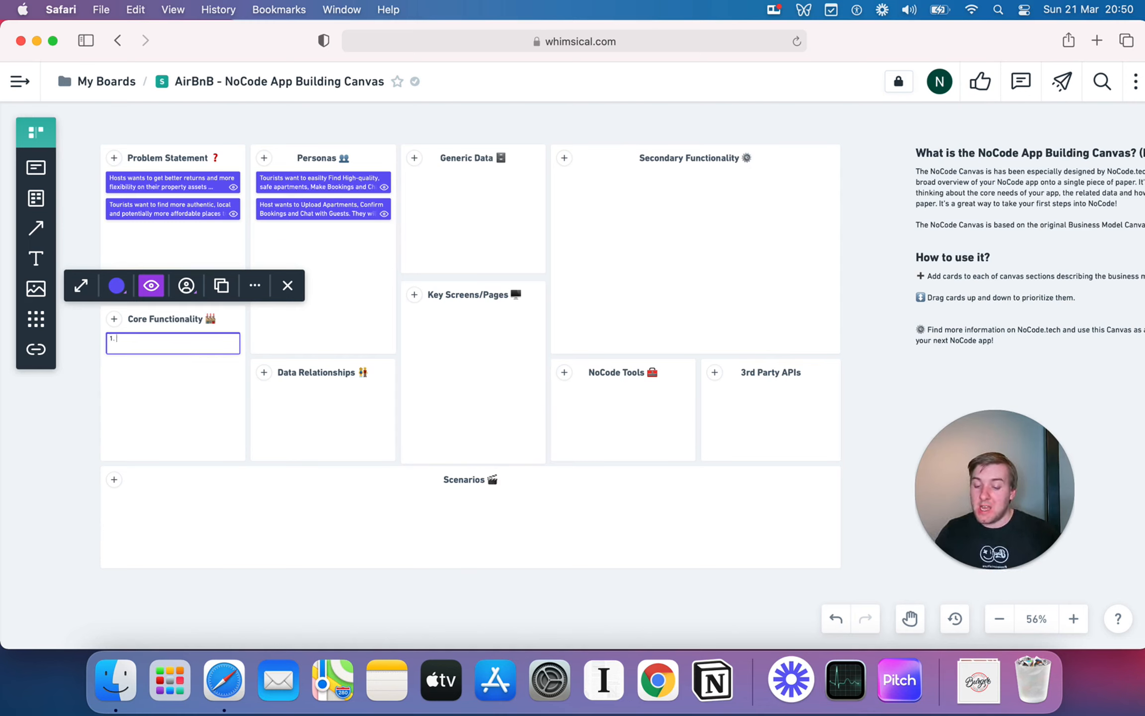
text( Boo)
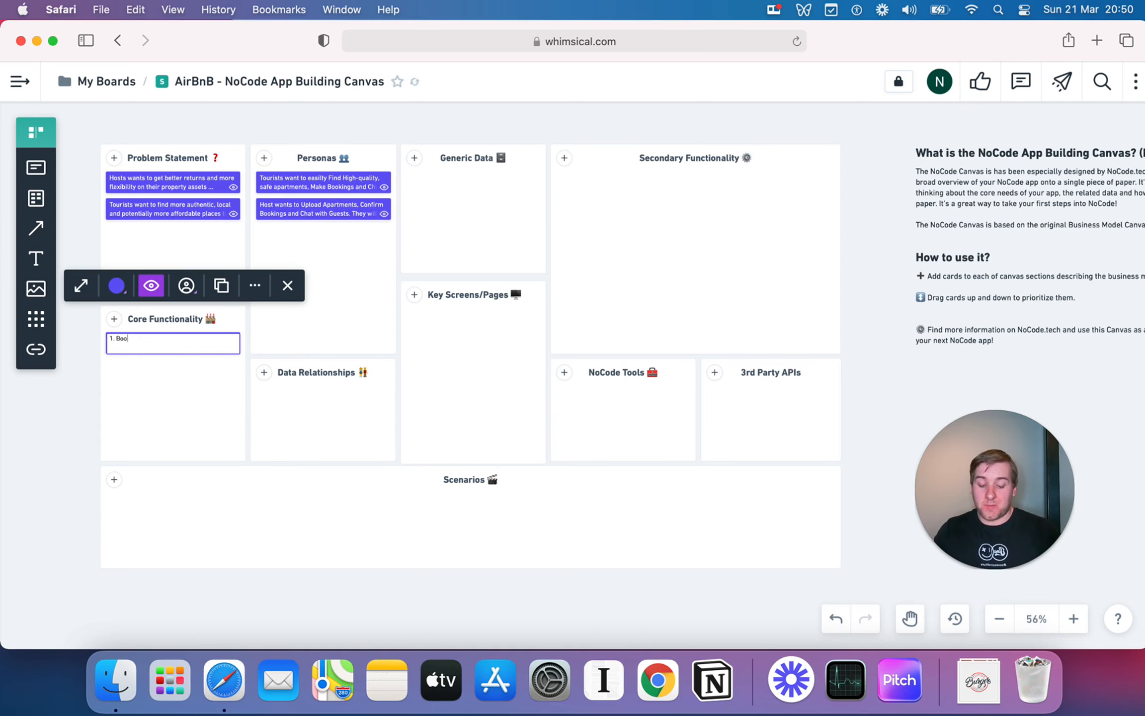
text(k an Apartment)
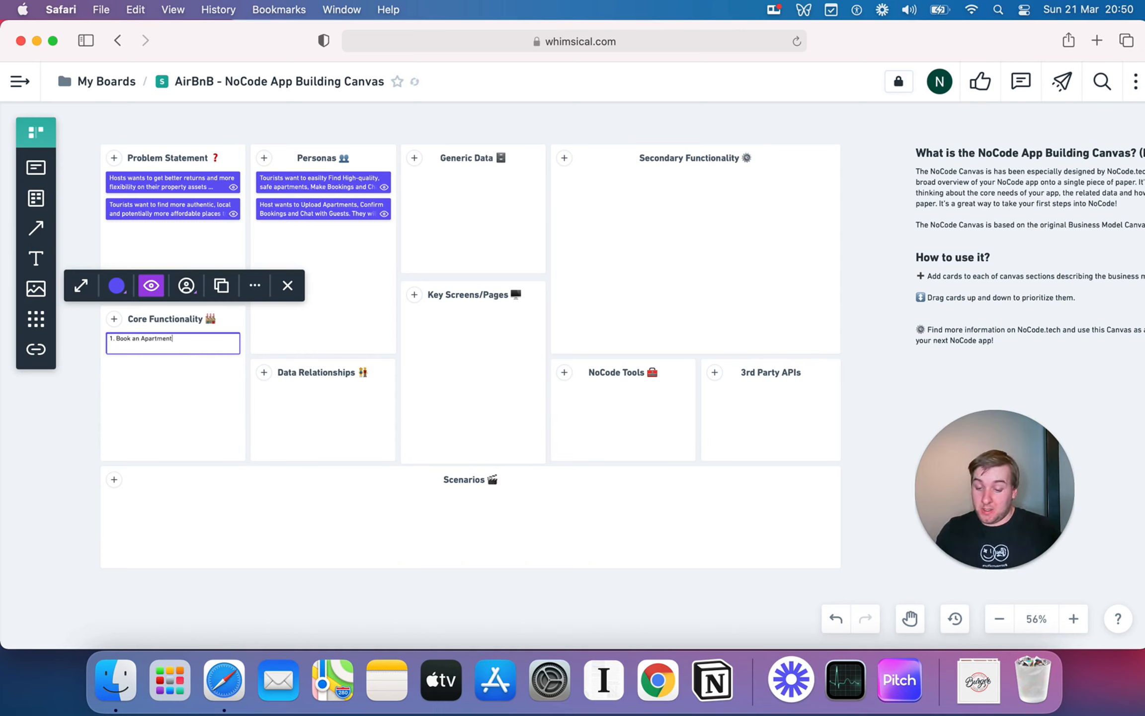
key(Return)
text(2. Upload an)
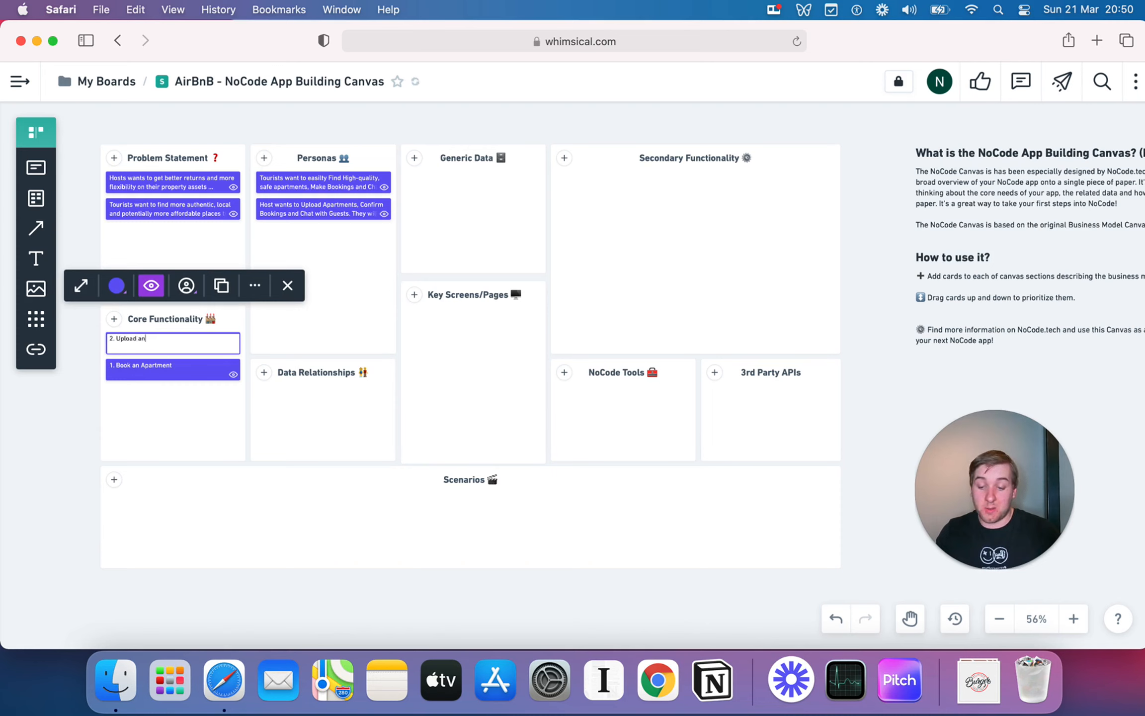
text( Apartment)
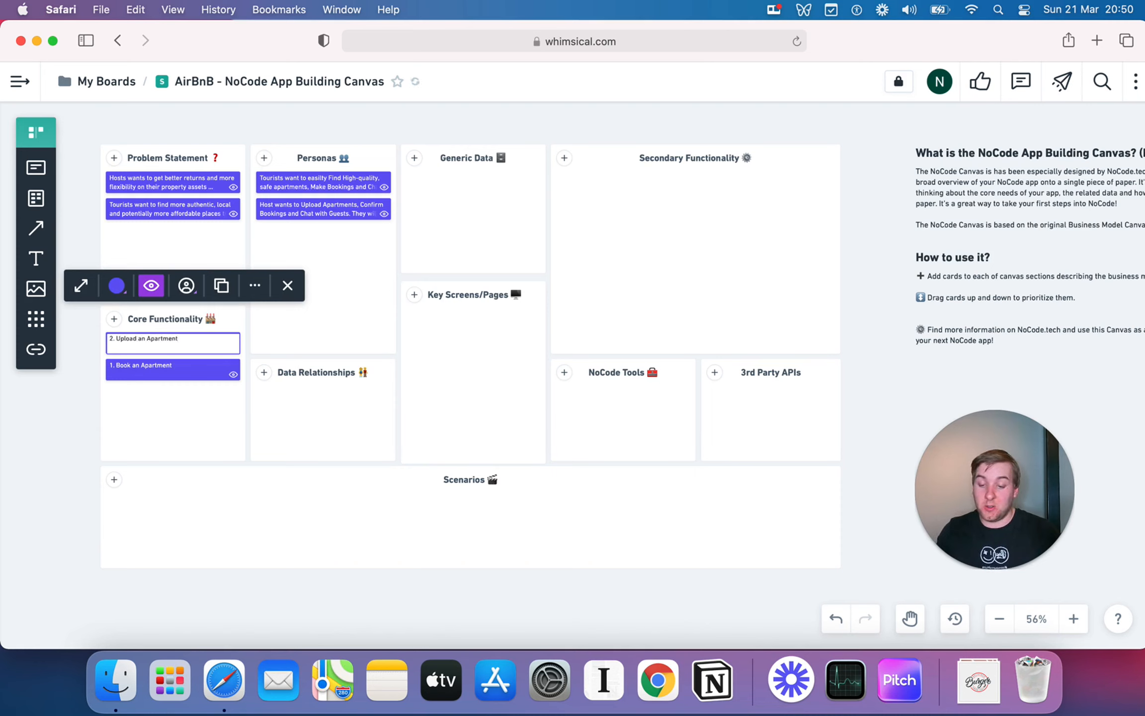
Step: Add two more Core Functionality cards reading "3. Find and Browse Apartments" and "Leave Reviews"
key(Return)
text(3. Find )
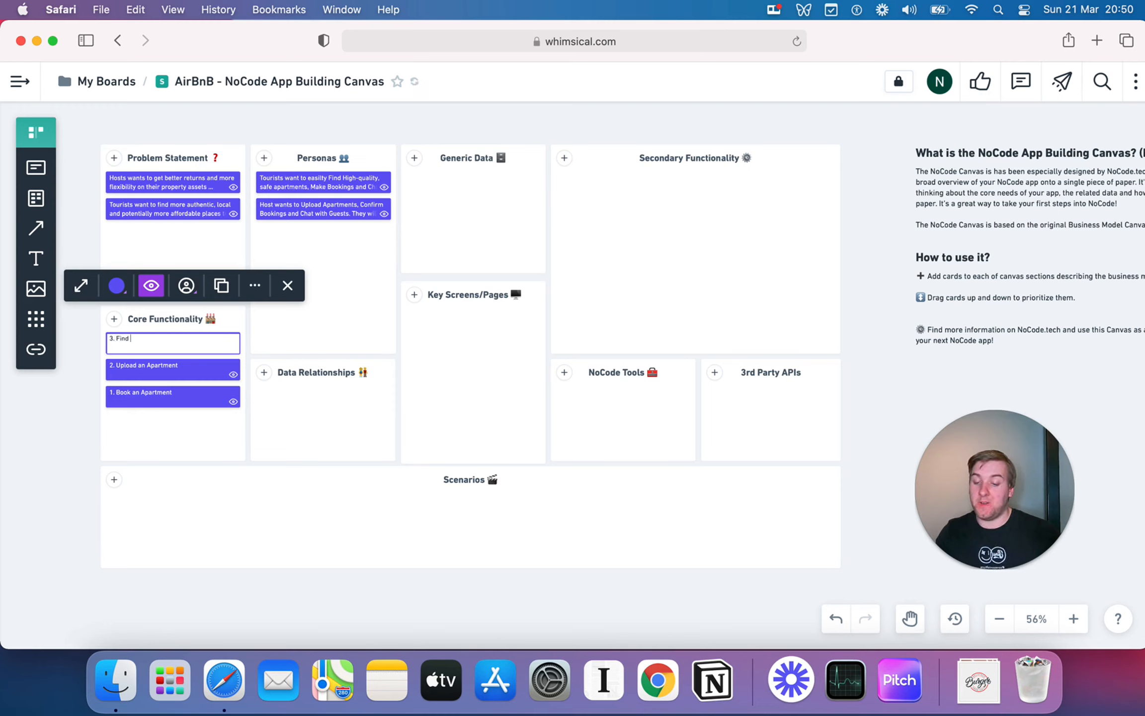
text(and Browse )
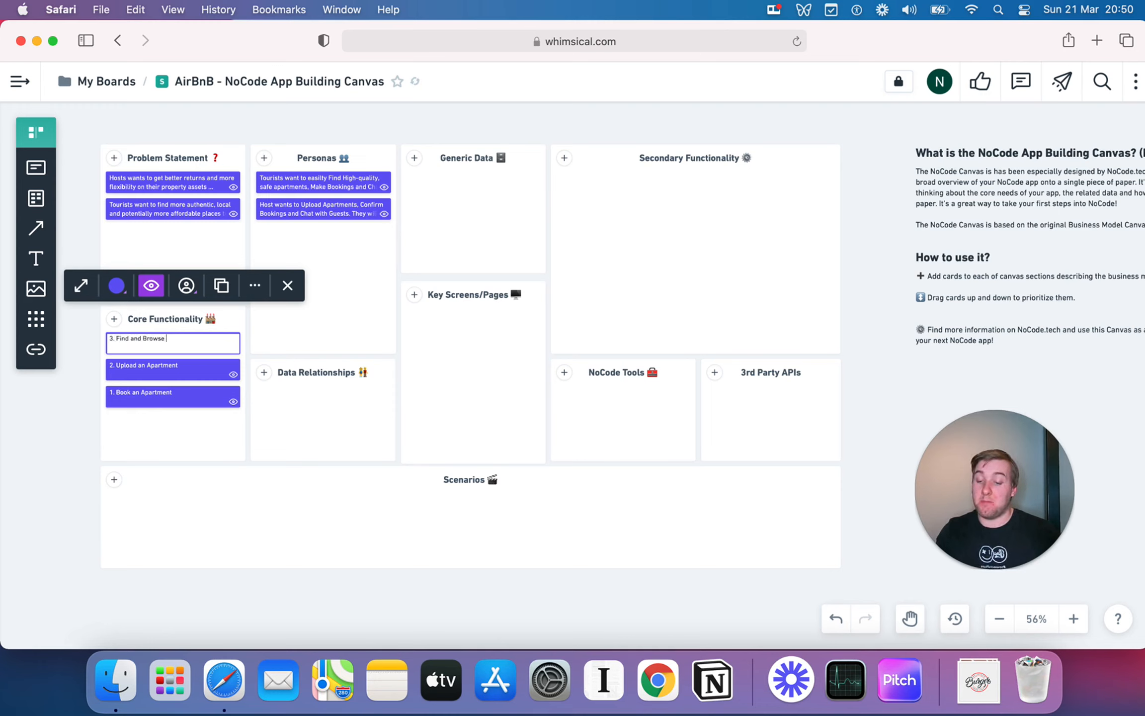
text(Apartments)
key(Return)
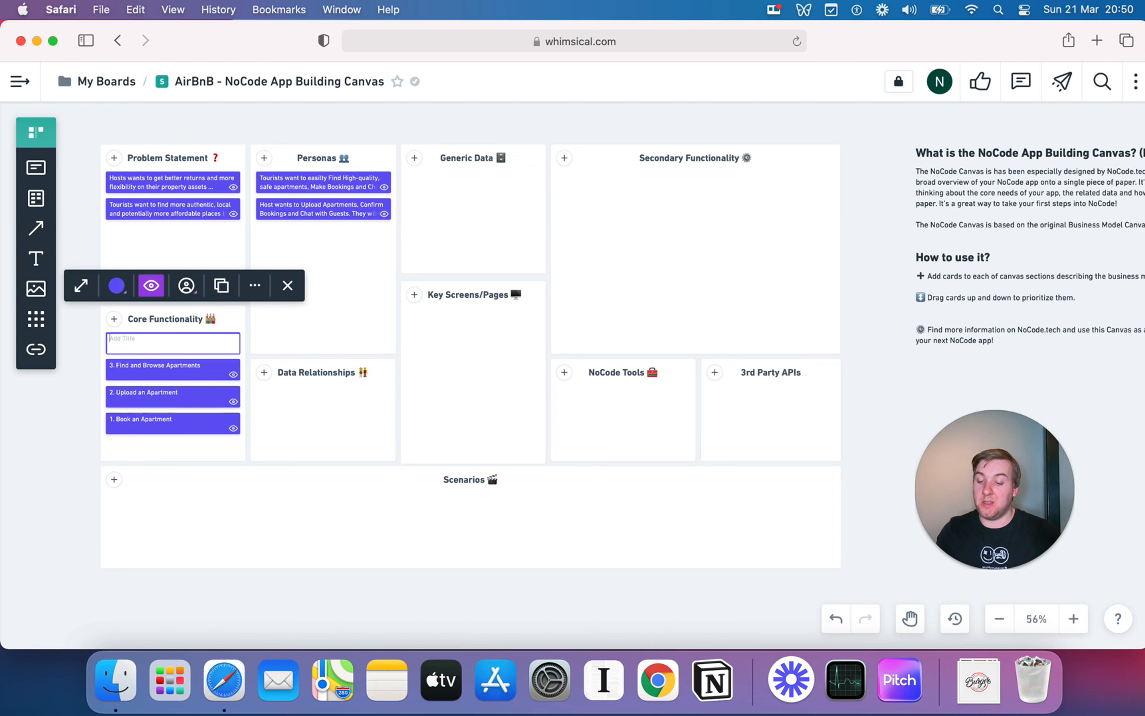
text(Leave )
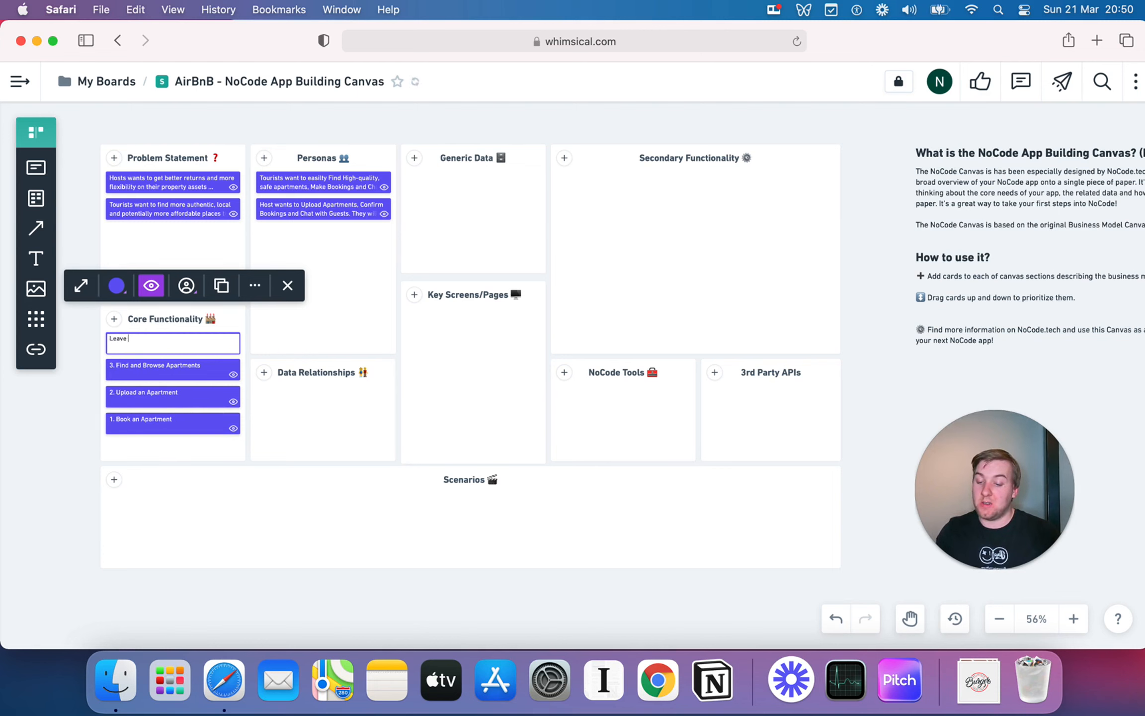
text(Reviews)
key(Return)
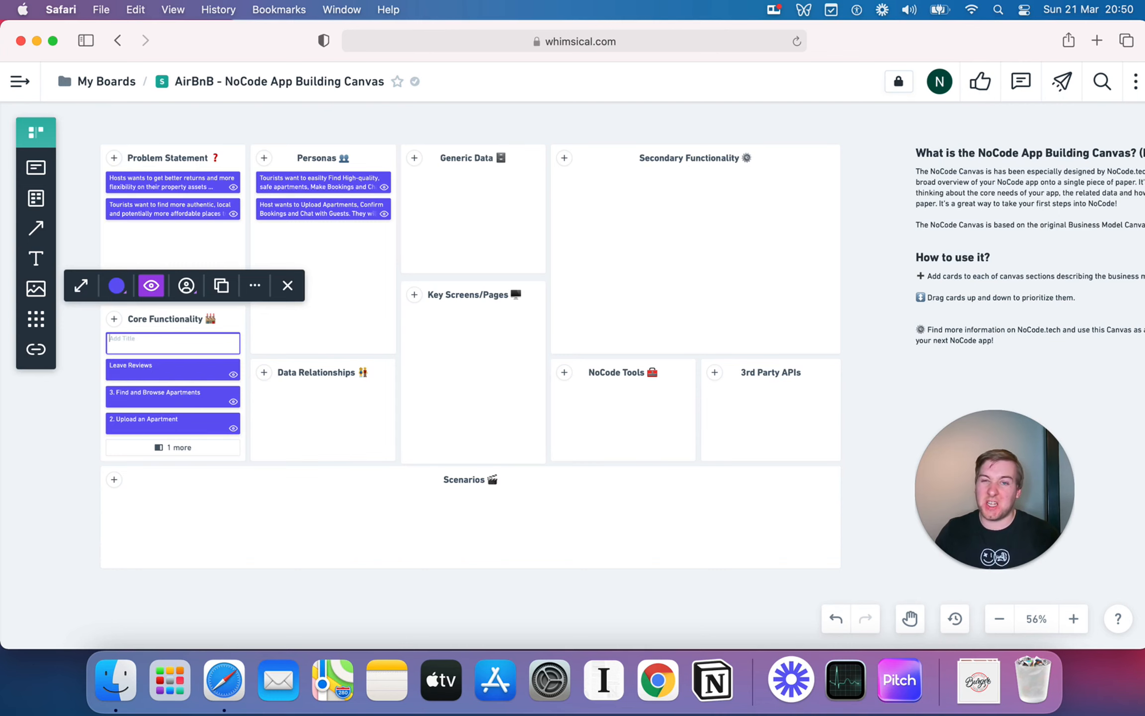
click(270, 471)
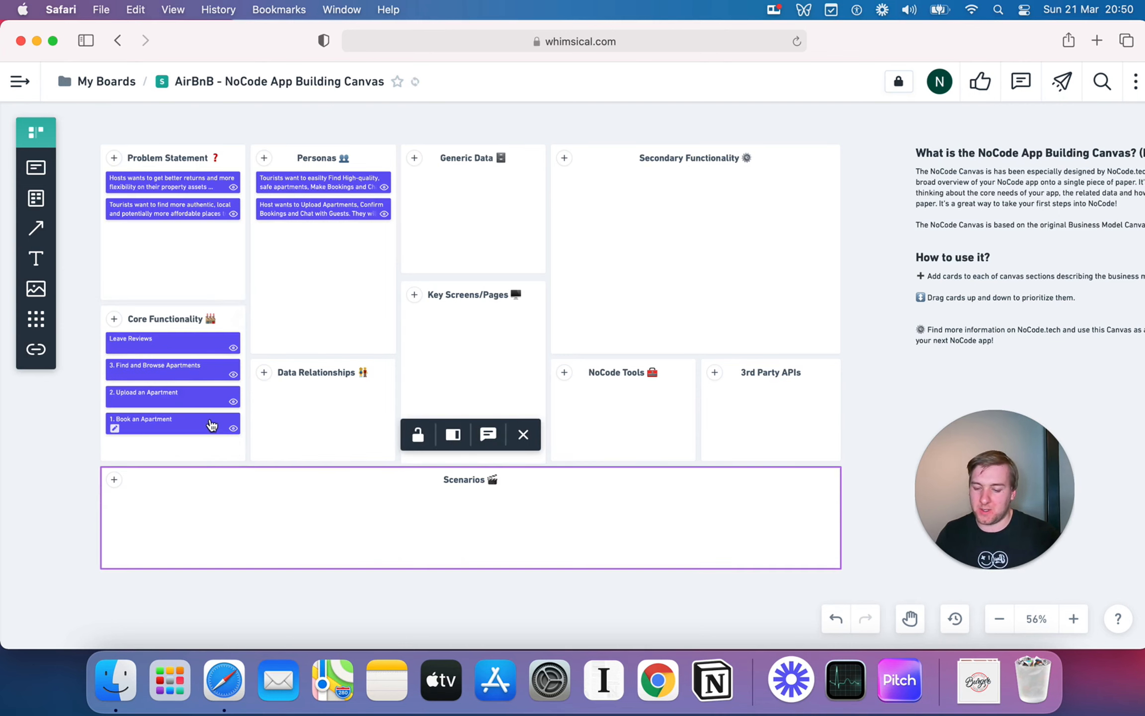
Step: Prefix the title of the "Leave Reviews" card with "4." to match the numbering of the other cards
drag(33, 454, 40, 457)
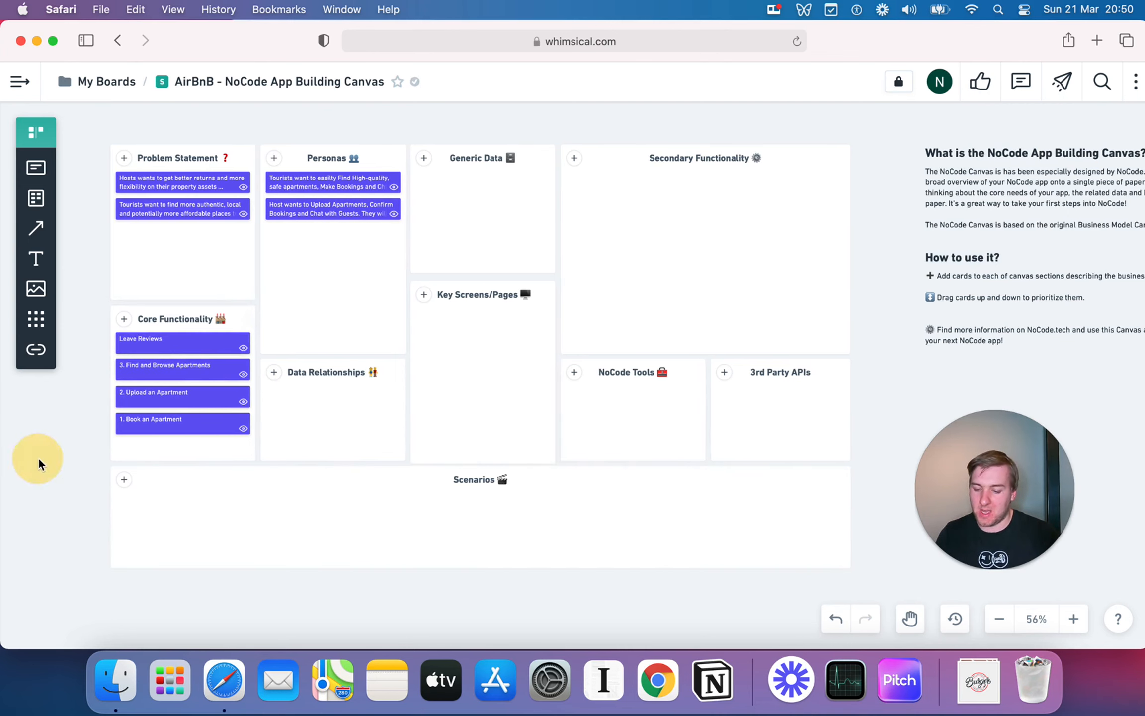
click(140, 348)
click(211, 169)
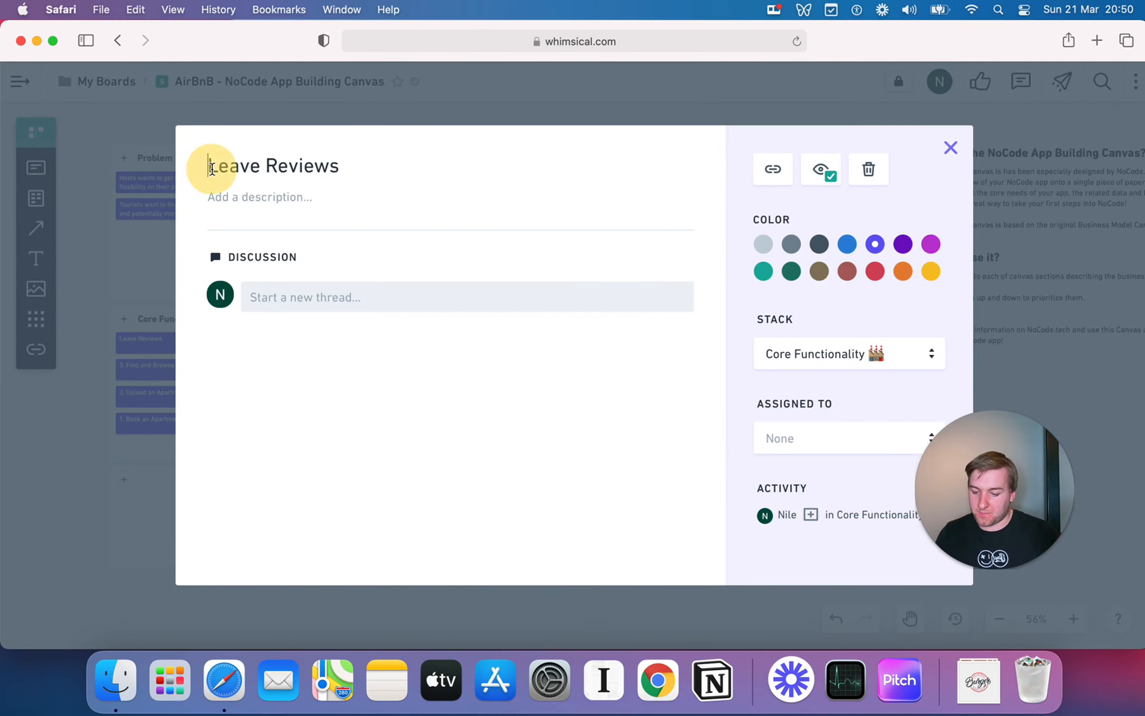
text(4.)
click(89, 471)
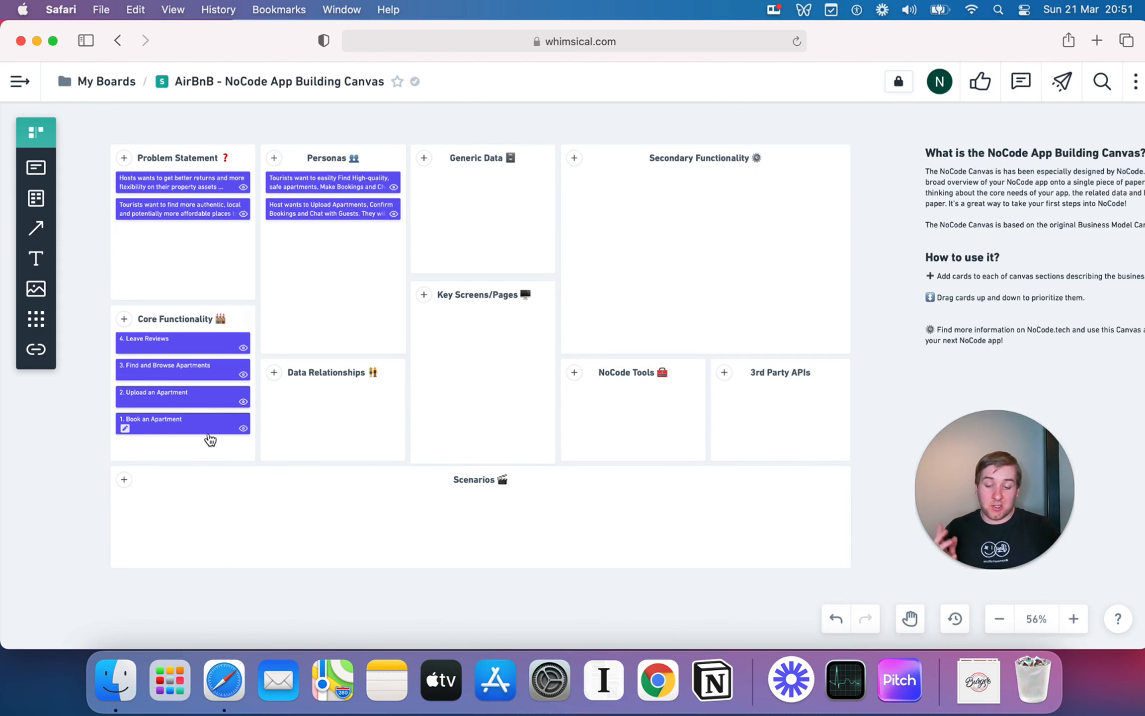
Step: Reorder the Core Functionality cards in ascending order, from "1. Book an Apartment" down to "4. Leave Reviews"
drag(210, 430, 203, 343)
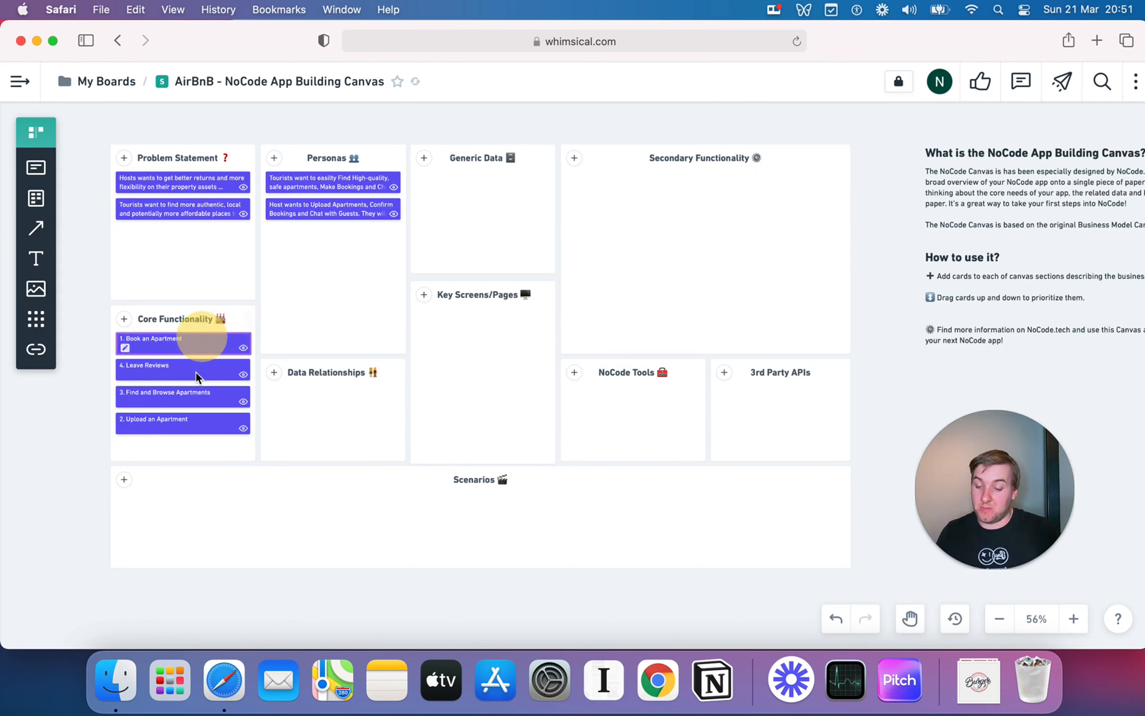
drag(182, 421, 182, 348)
drag(180, 415, 173, 333)
click(74, 392)
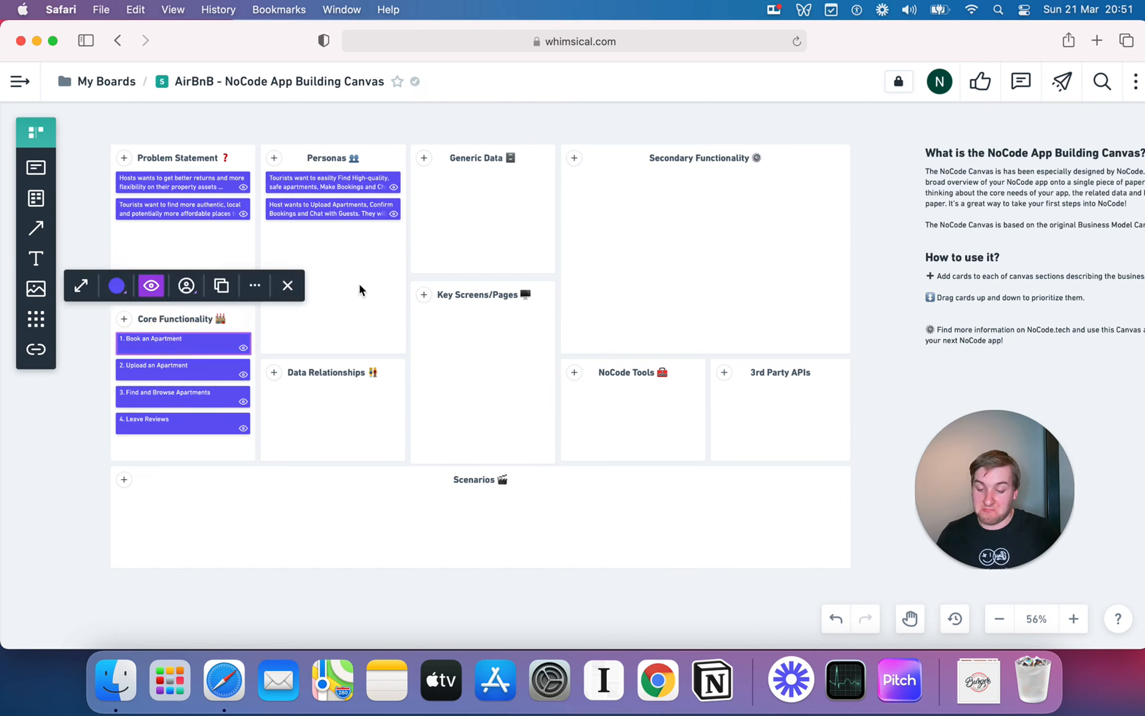
Step: Add three Generic Data cards reading "Apartments", "Reviews" and "Stays"
click(472, 212)
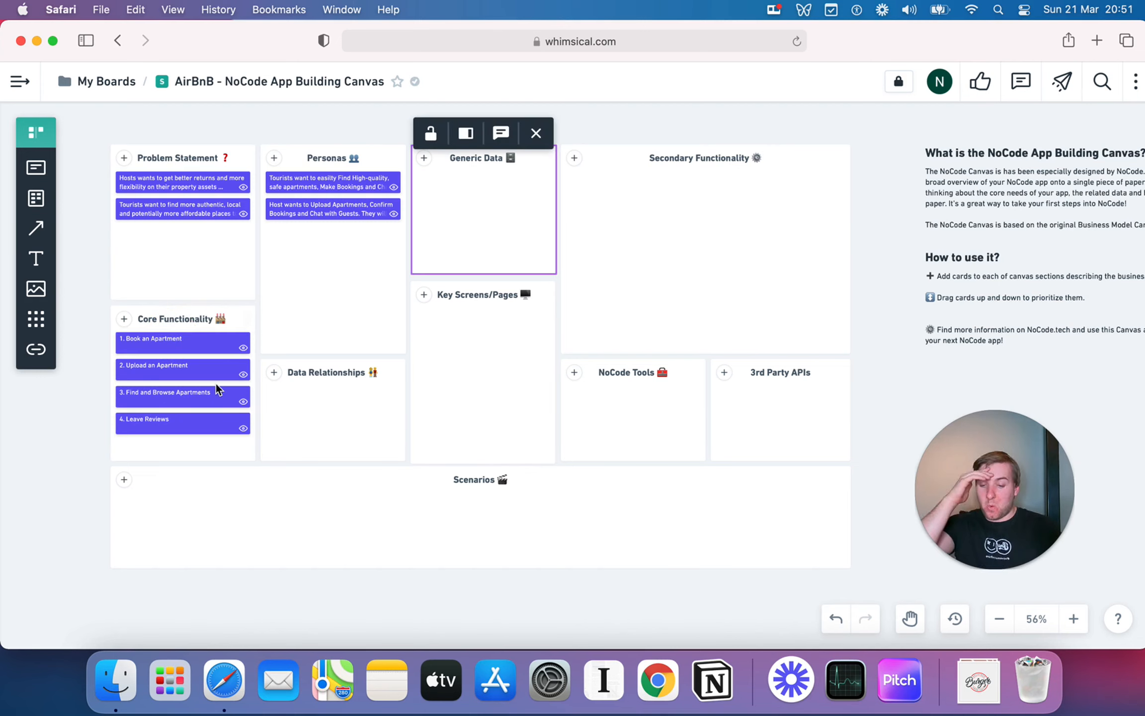
click(424, 158)
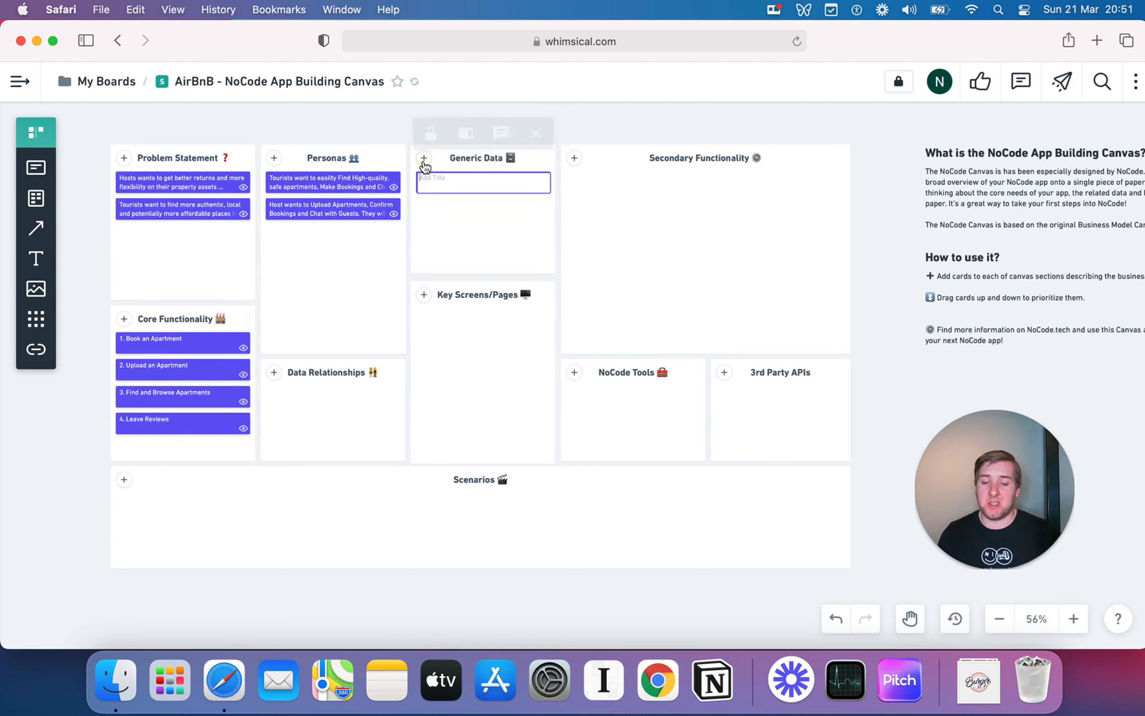
text(Apartments)
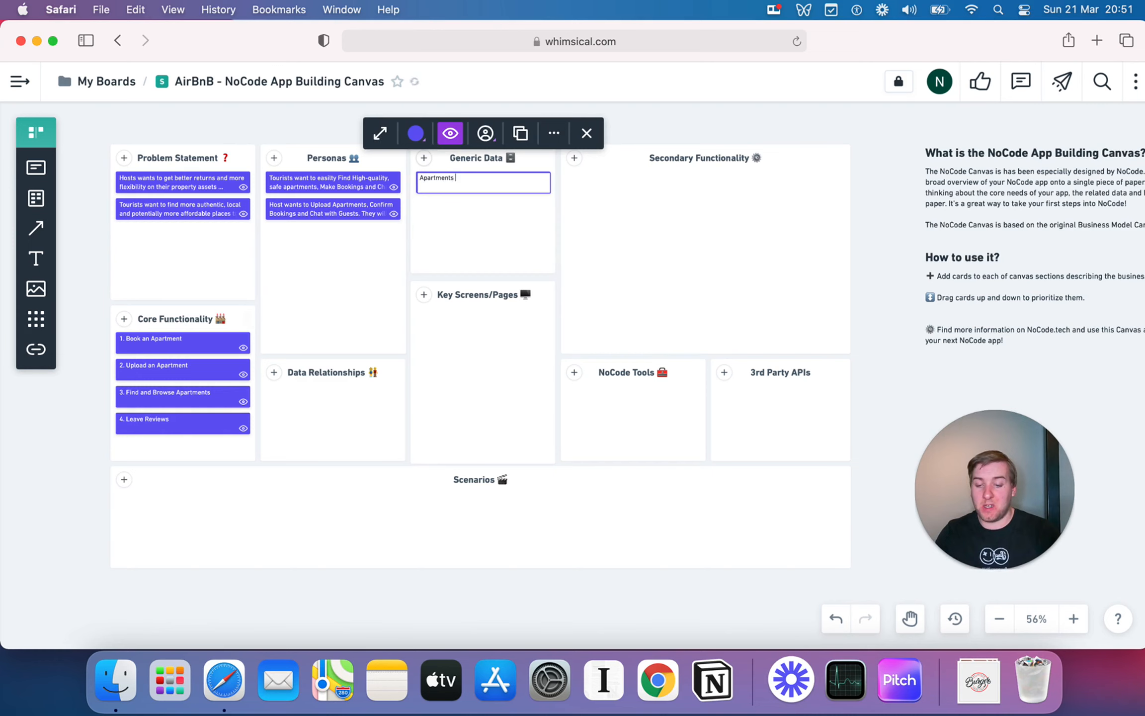
click(444, 206)
click(424, 158)
text(Reviews)
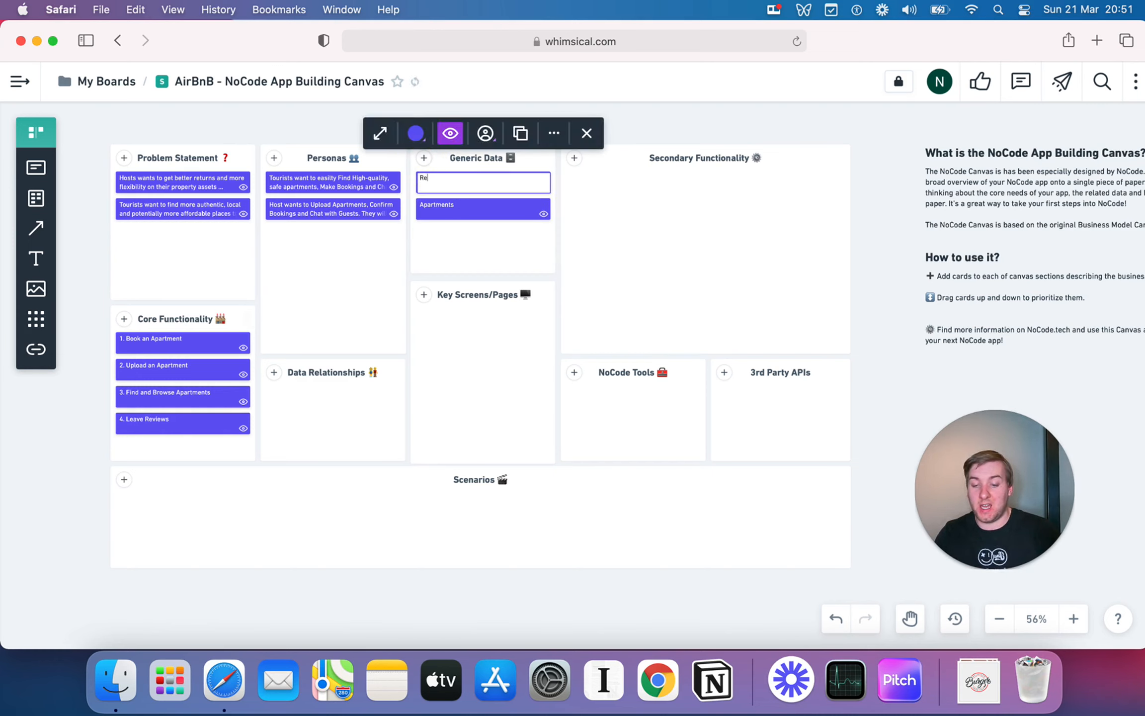
text(Stays)
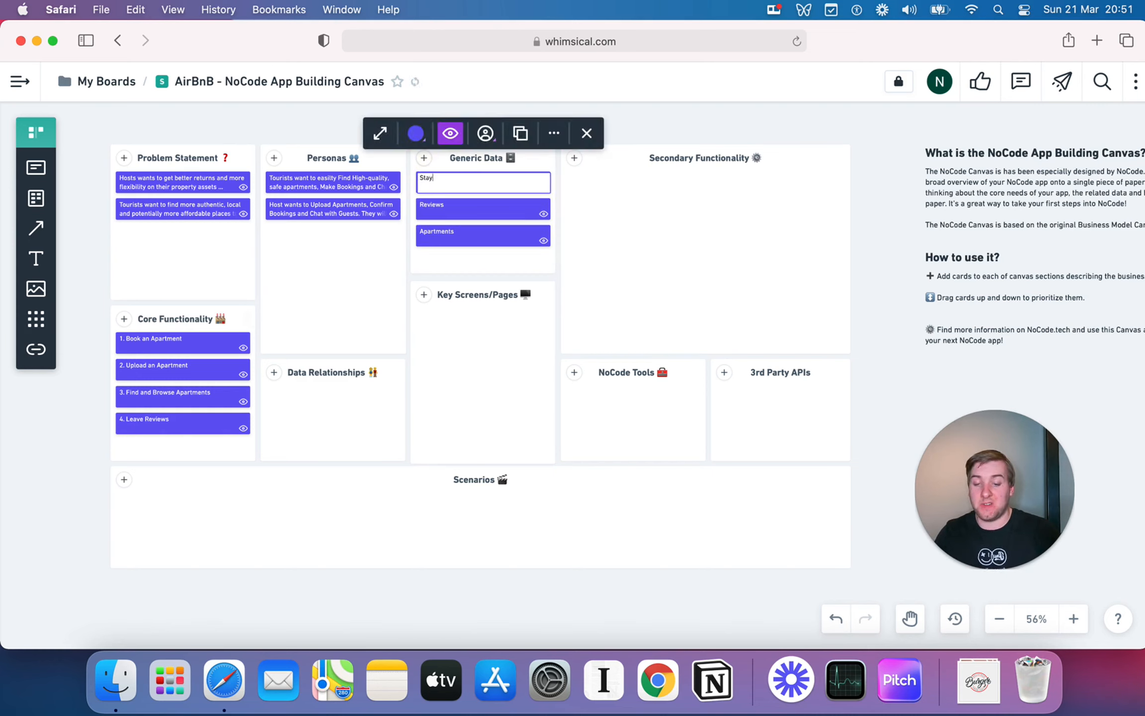
click(470, 260)
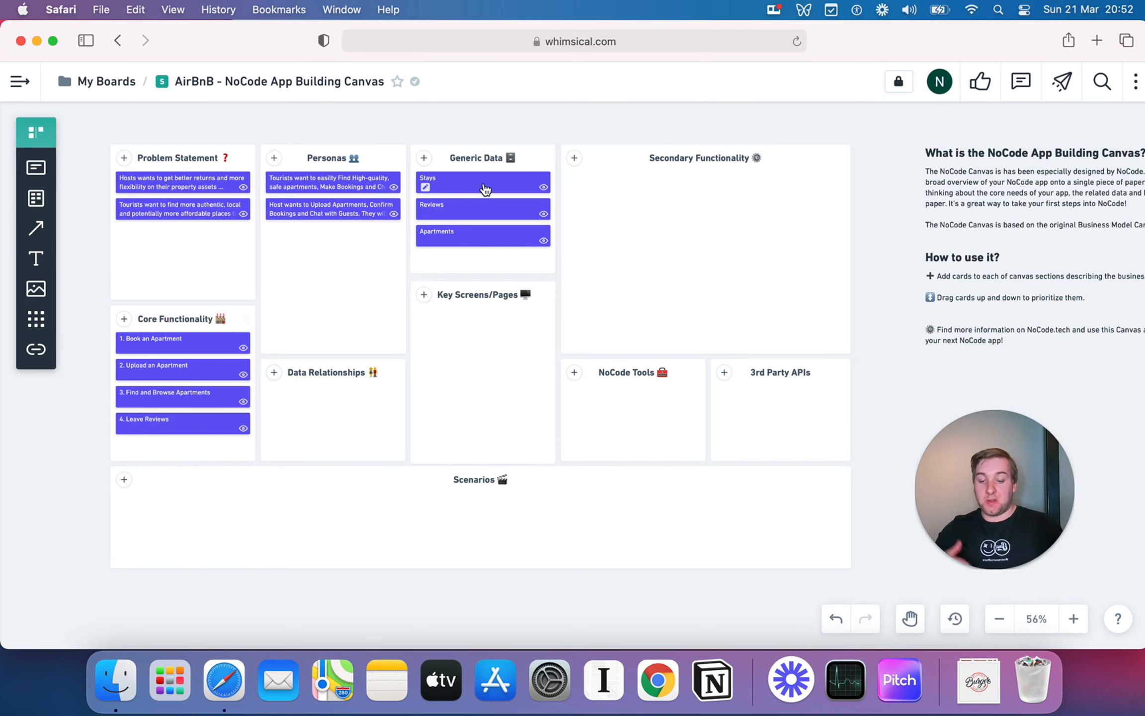
Step: Add a Data Relationships card reading "A Tourist can have multiple stays, but a stay can only be booked by one Tourist", and view its details
click(275, 375)
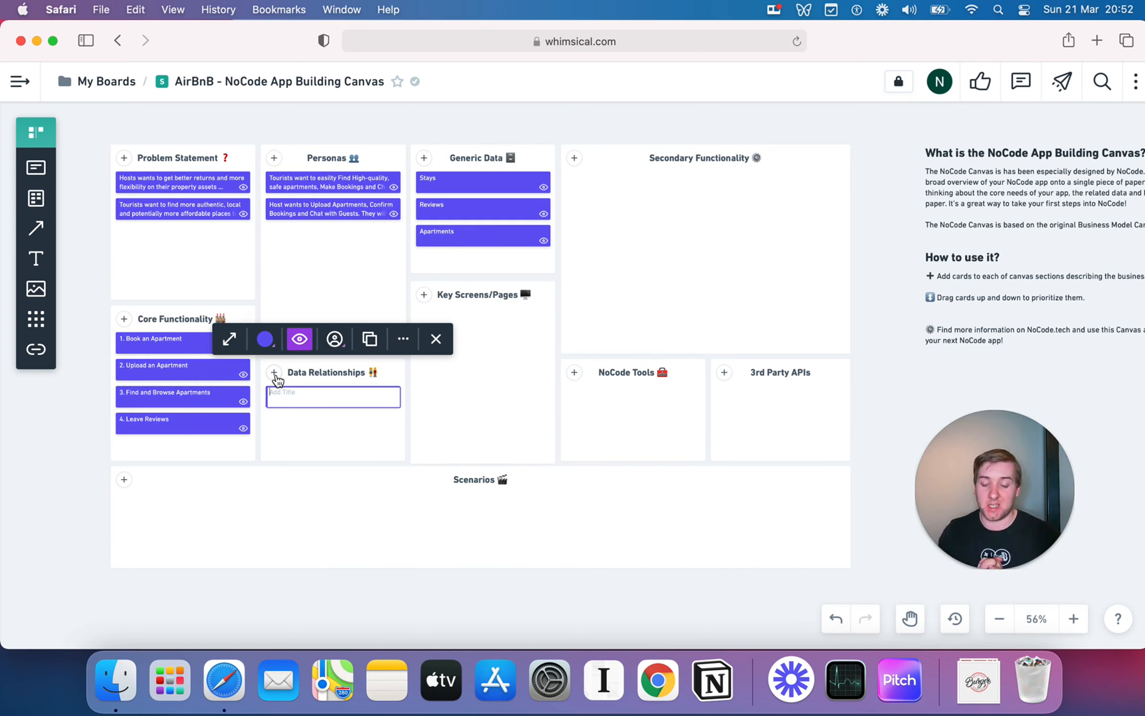
text(A Tou)
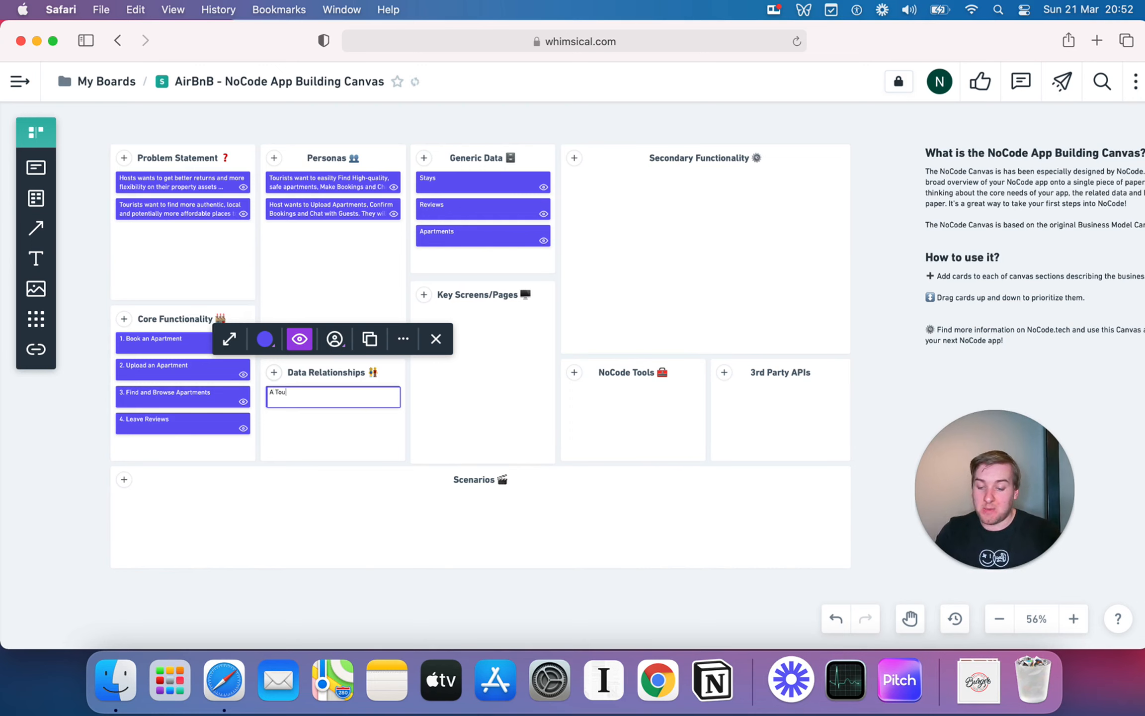
text(rist can have m)
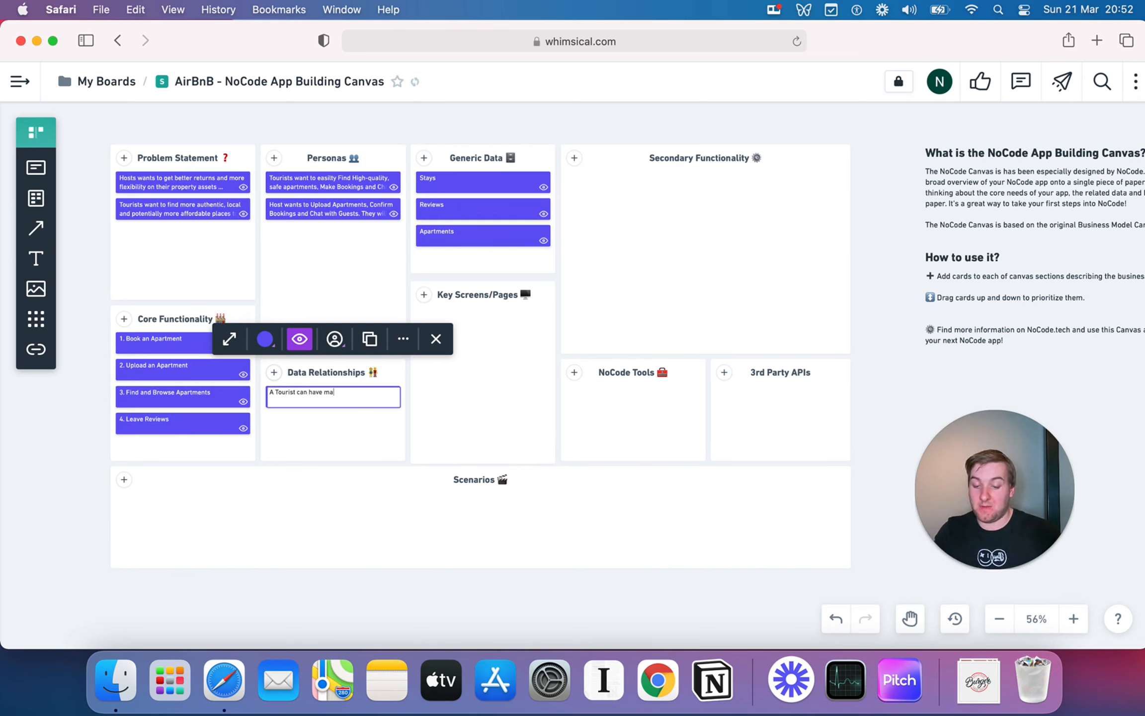
text(uk)
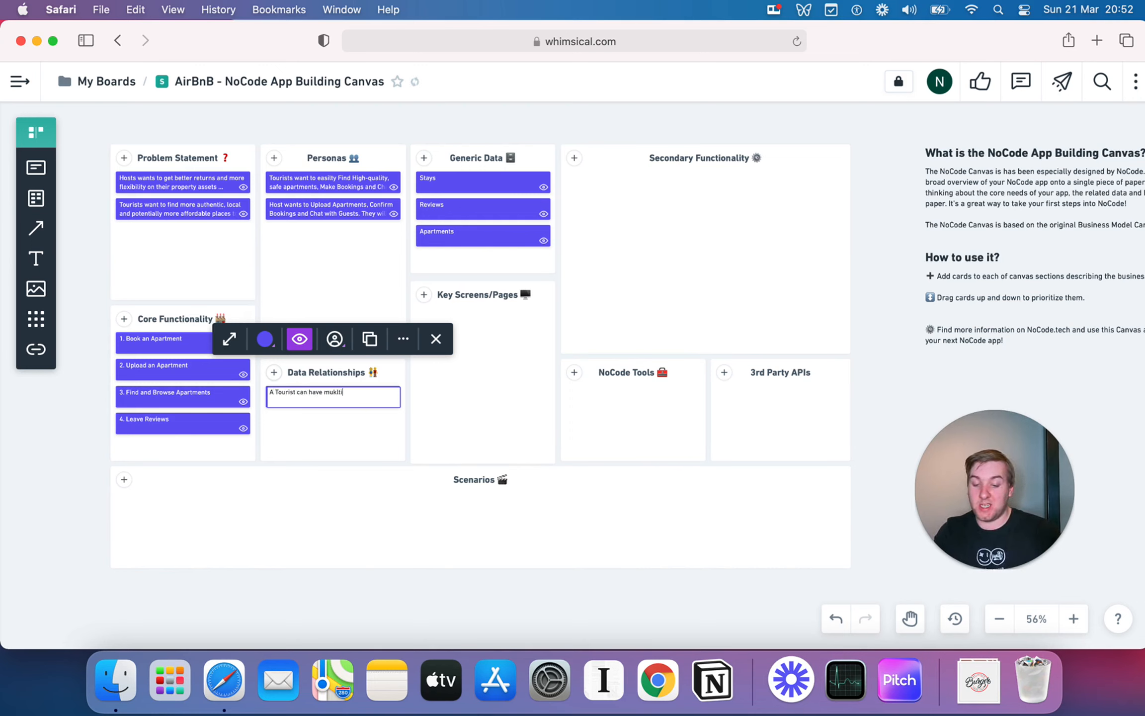
key(BackSpace)
text(ltiple )
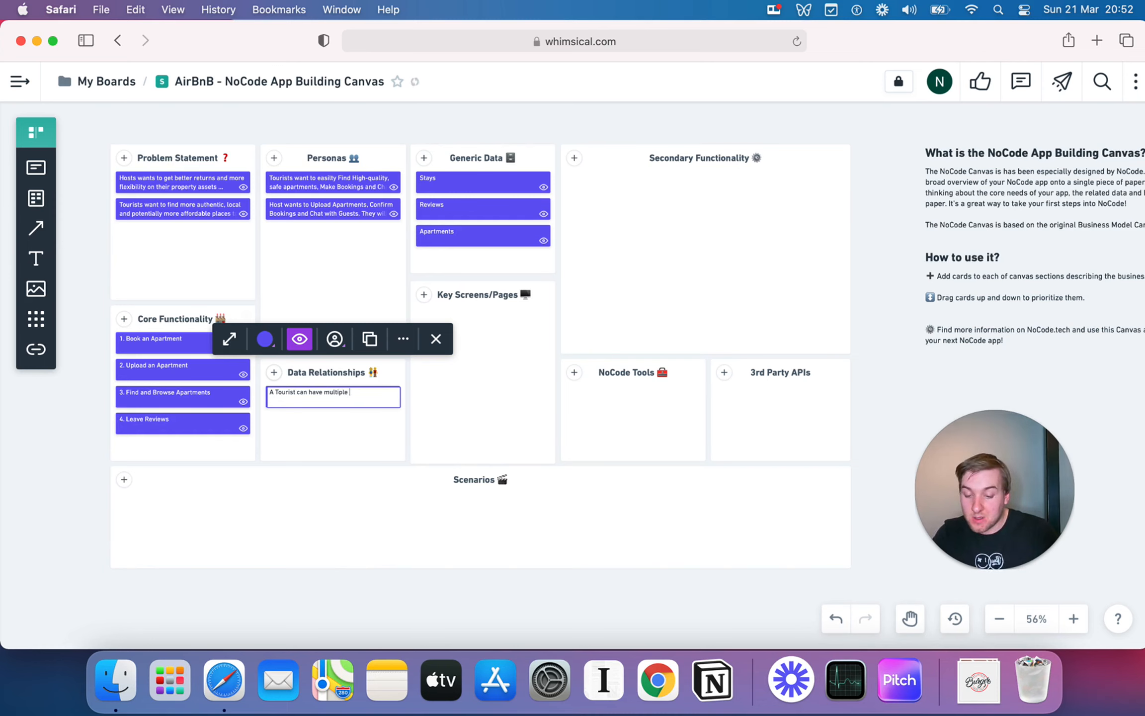
text(stays, but. )
text( a stay can only be)
text( booked by one Tour)
text(ist)
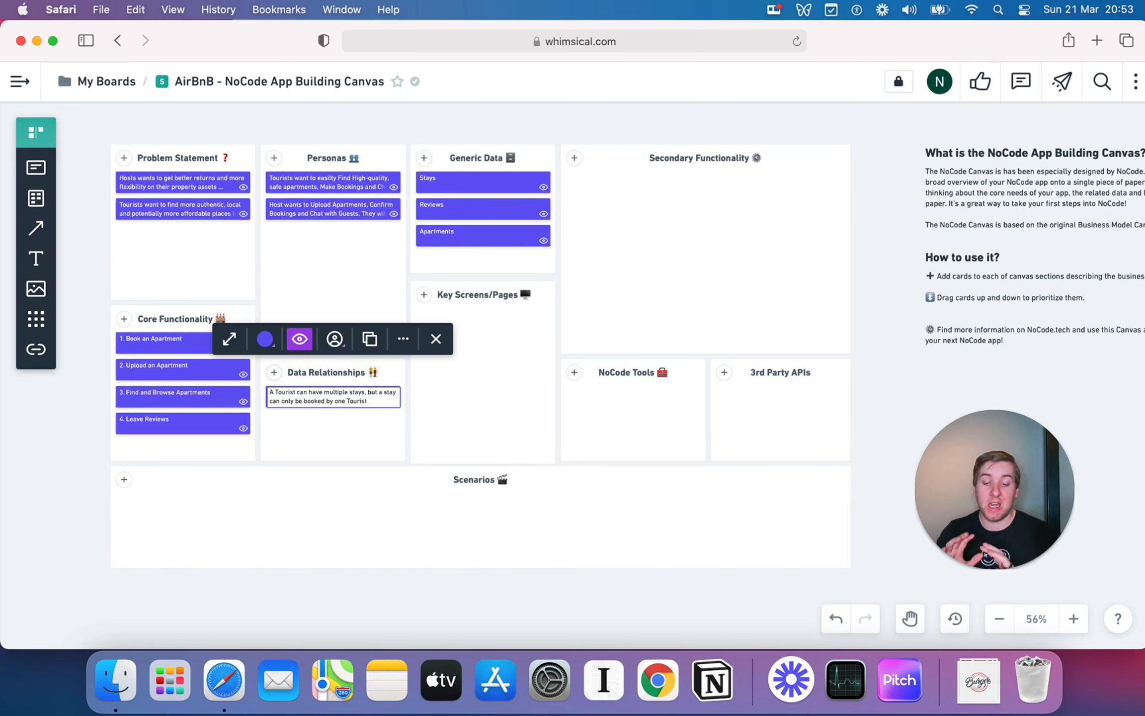
click(329, 421)
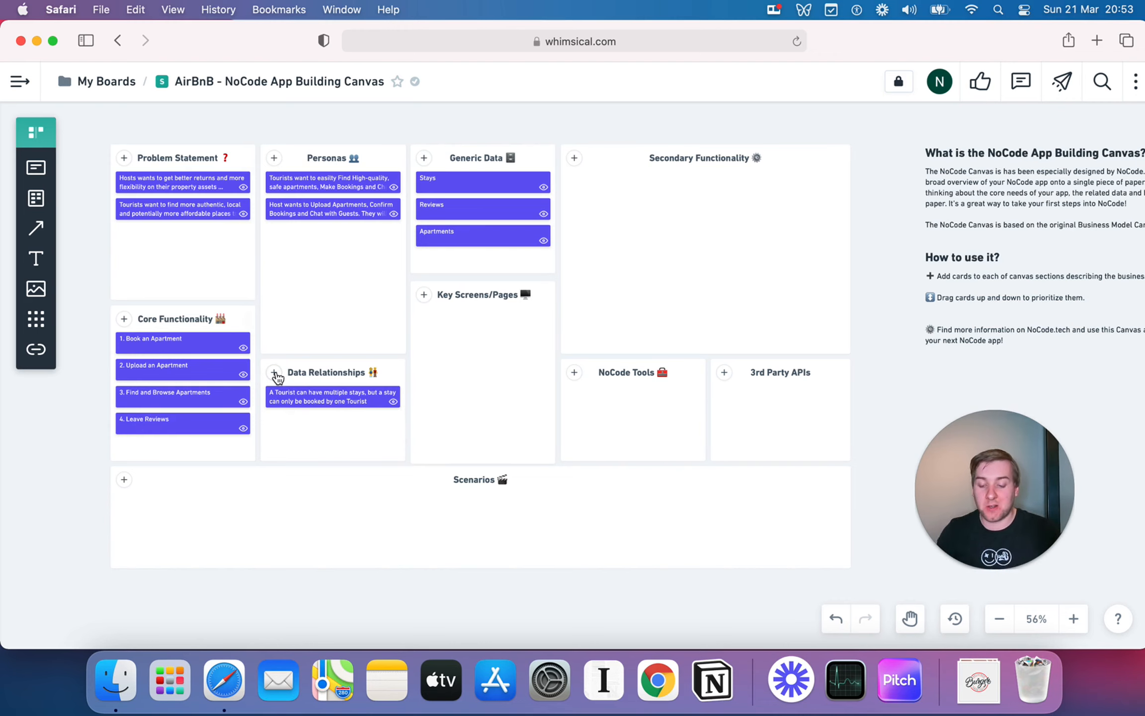
click(317, 409)
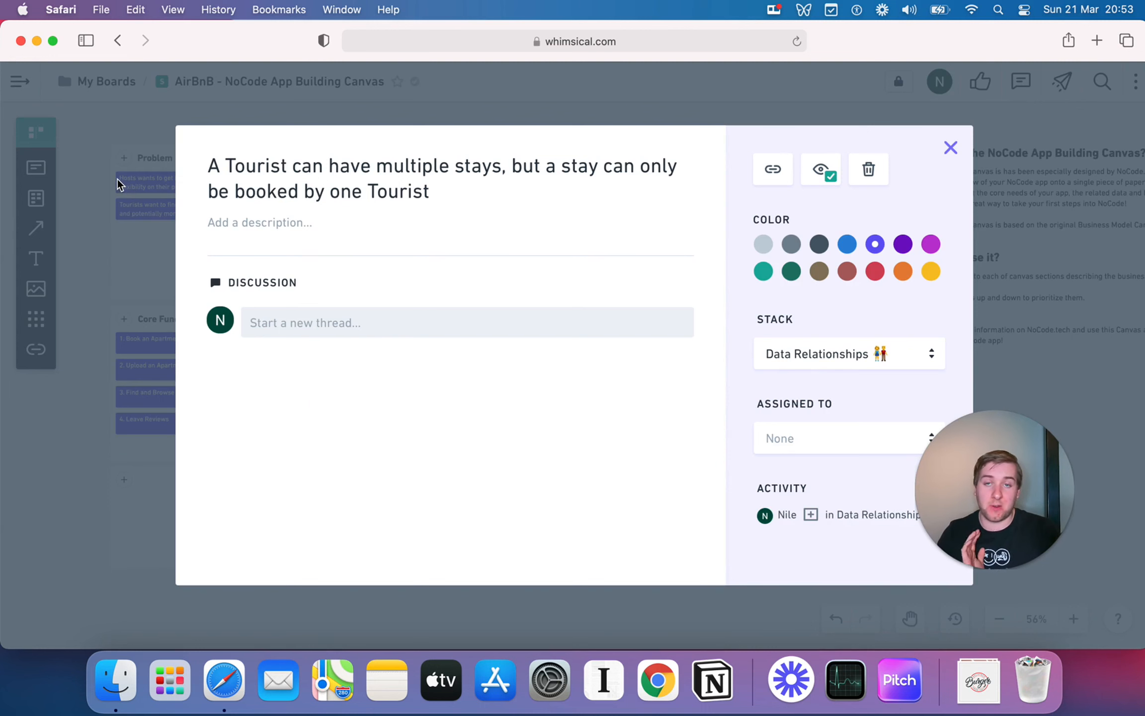
click(136, 177)
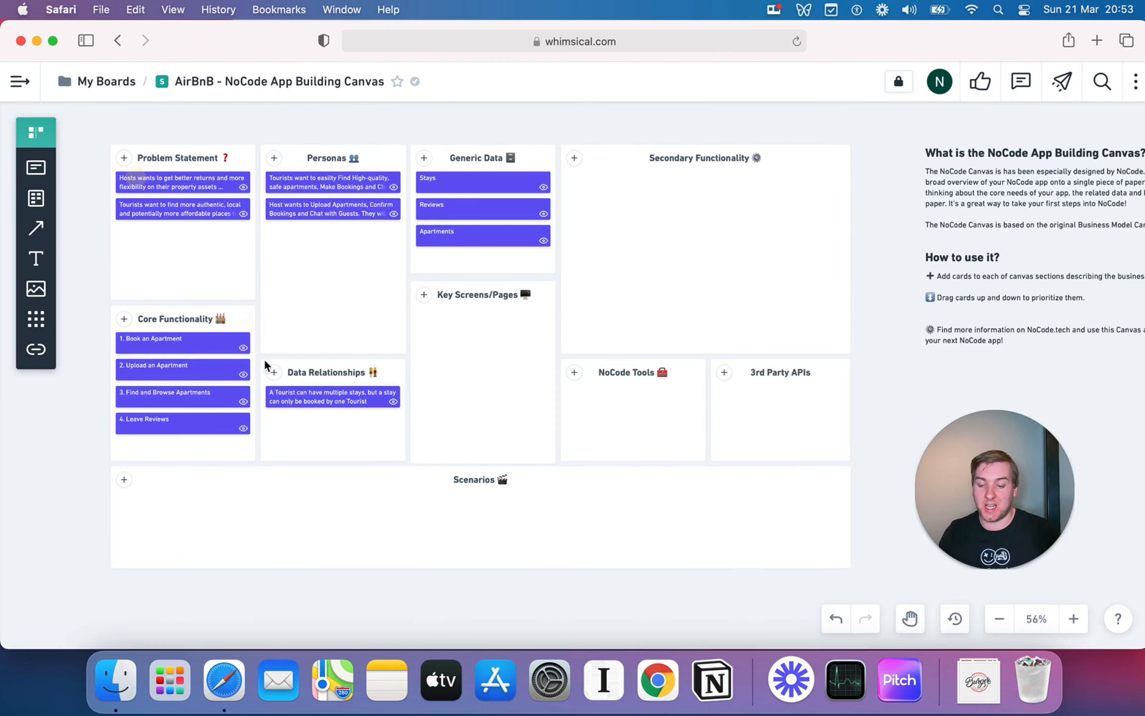
Step: Add a Data Relationships card reading "A Tourist can have multiple Reviews, but a Review is written by only one Tourist"
click(276, 375)
text(A tourist)
key(BackSpace)
key(BackSpace)
key(BackSpace)
key(BackSpace)
key(BackSpace)
key(BackSpace)
key(BackSpace)
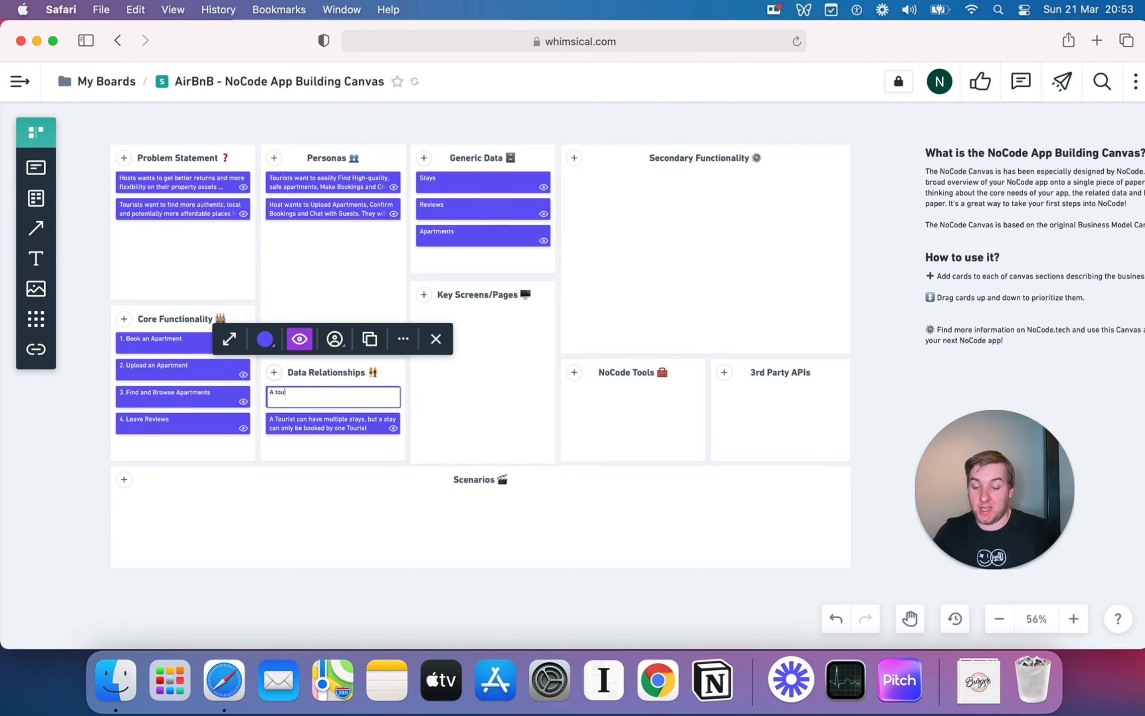
text(Tourist can )
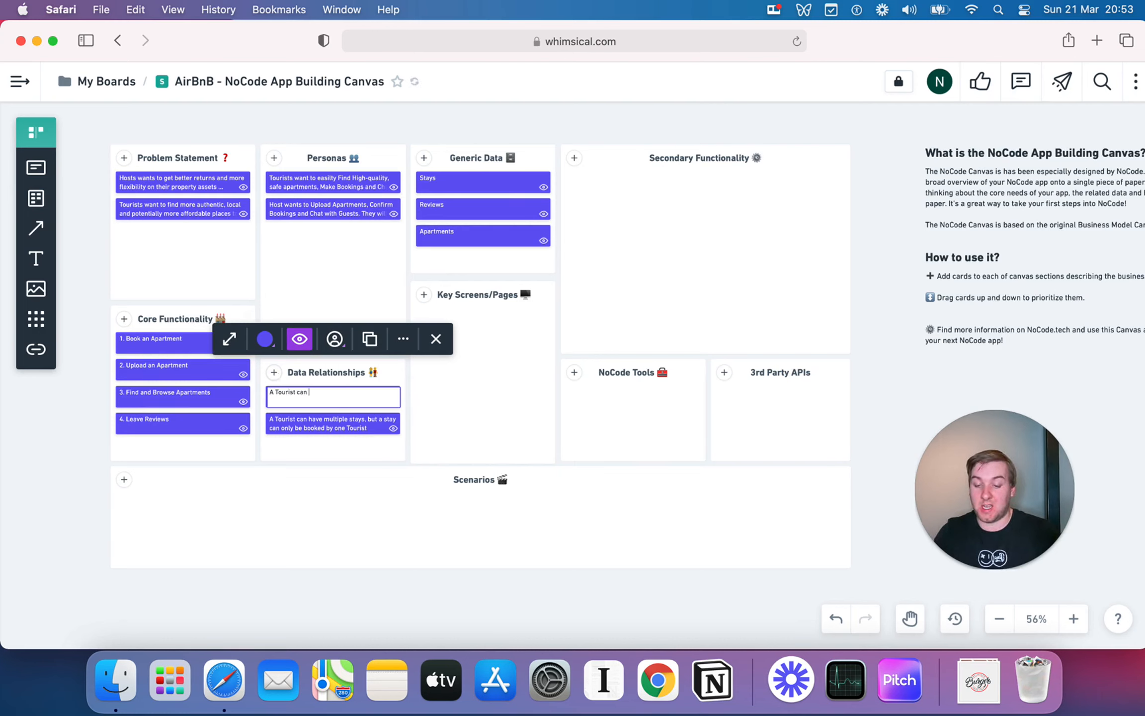
text(have multiple Rev)
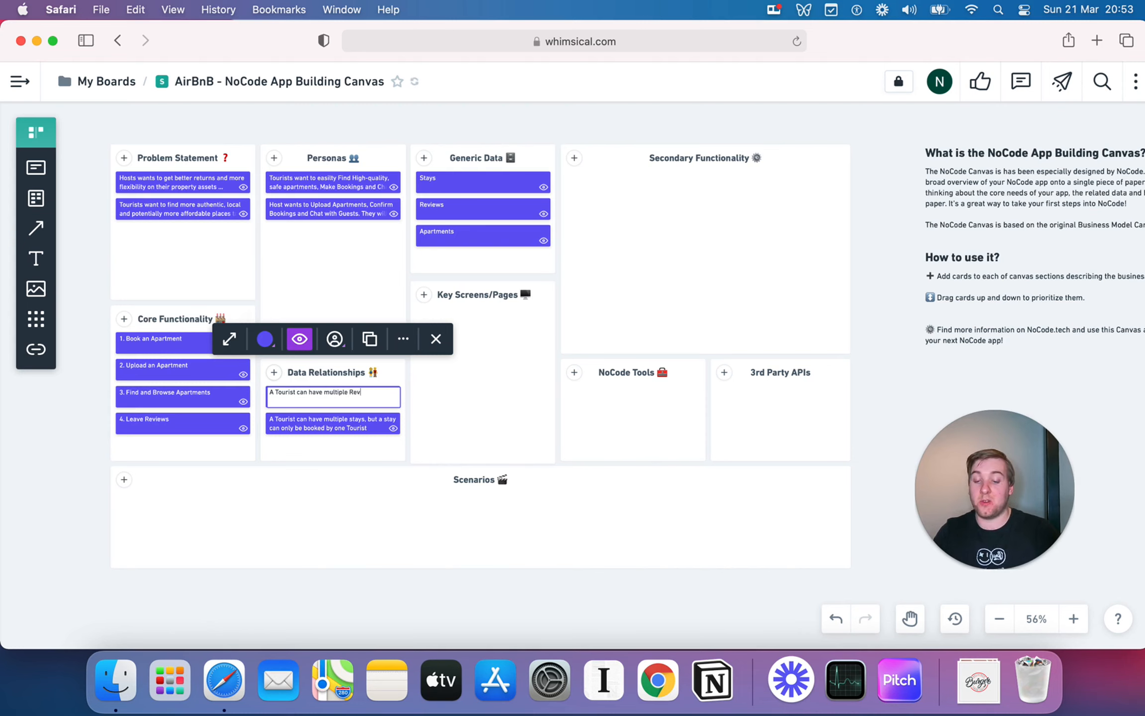
text(iews, but a Review is written by)
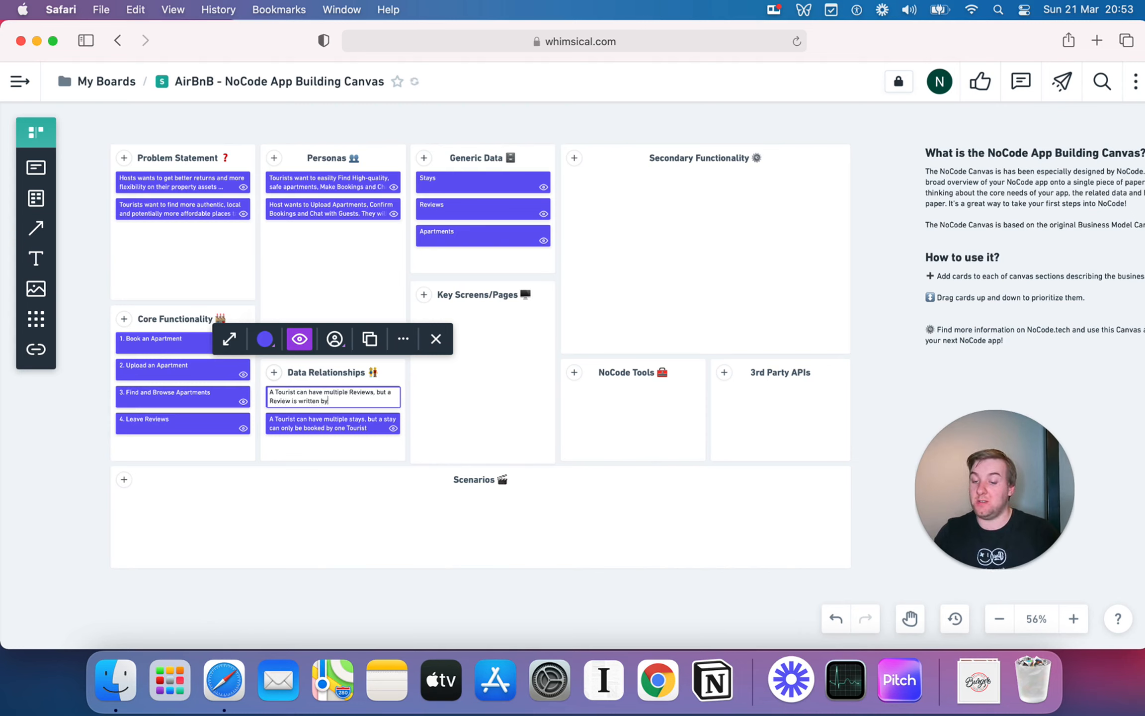
text( only one Tourist)
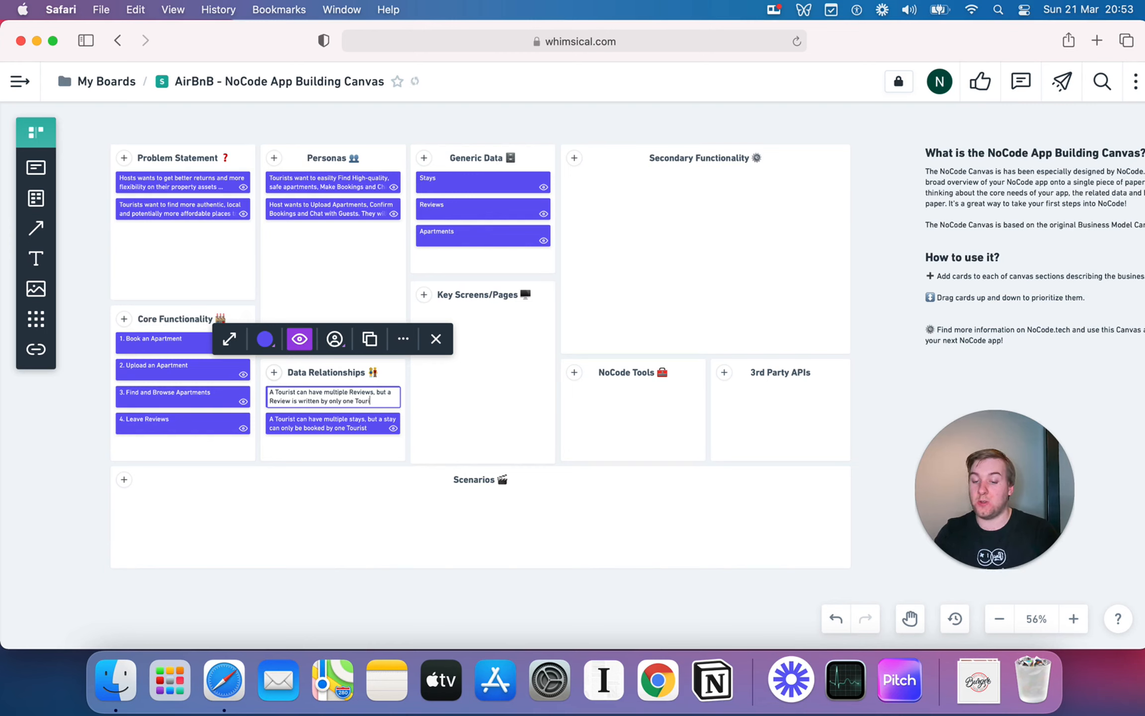
click(372, 454)
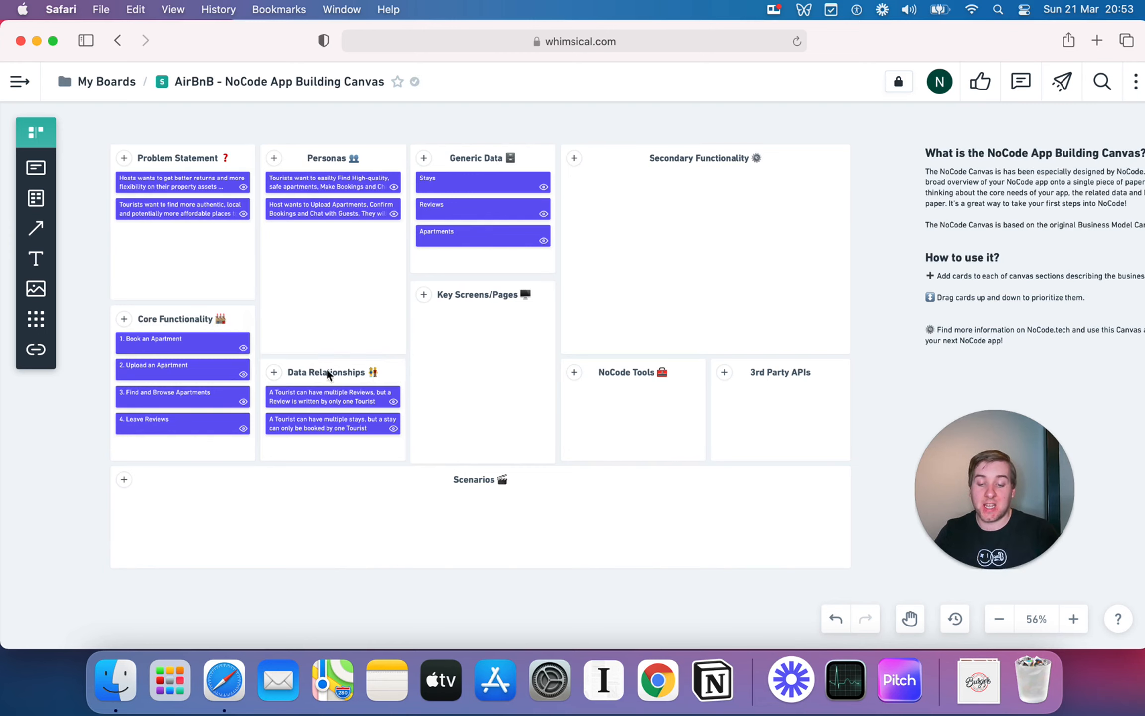
Step: Add a Data Relationships card reading "A Host can have multiple Apartments, but an Apartment is owned by only one Host"
click(276, 373)
text(A Tourtis)
key(BackSpace)
key(BackSpace)
key(BackSpace)
key(BackSpace)
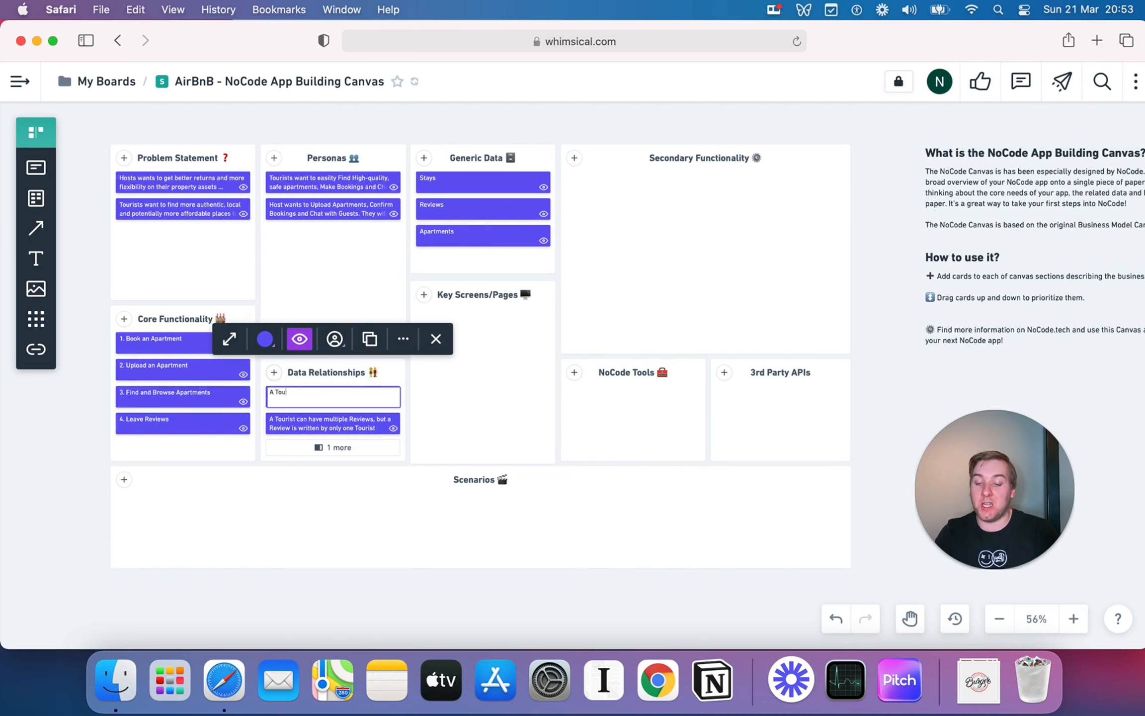
text(rost)
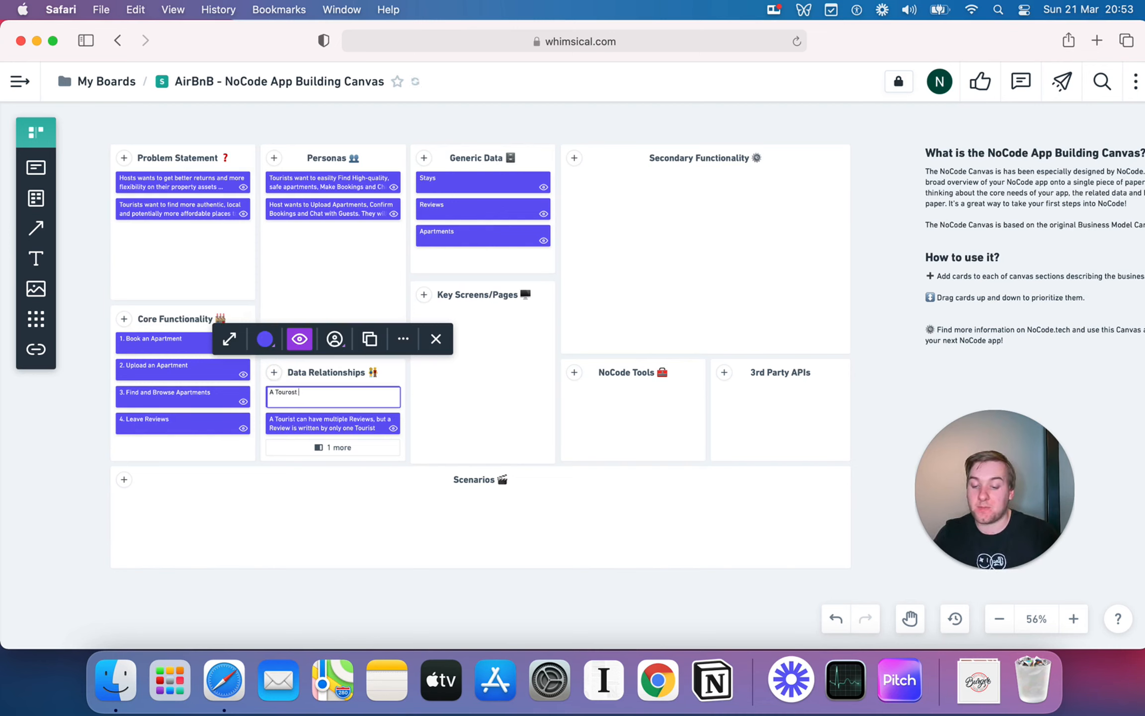
key(BackSpace)
key(BackSpace)
key(BackSpace)
key(BackSpace)
key(BackSpace)
key(BackSpace)
text(Host )
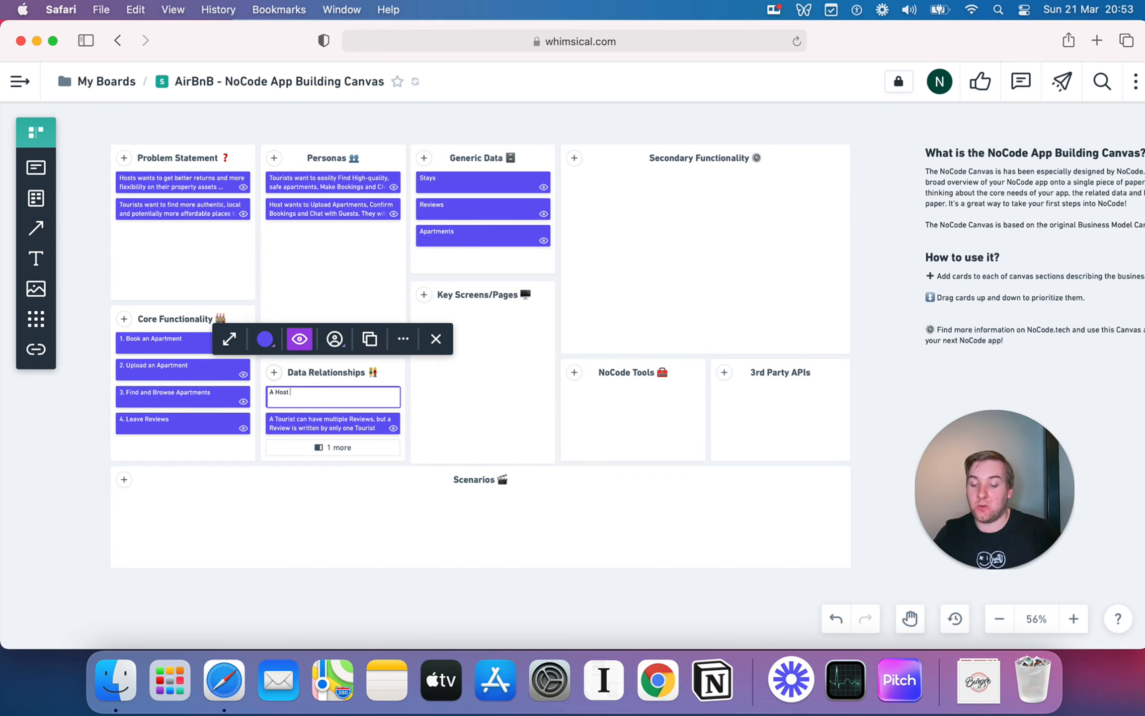
text(can have multiple )
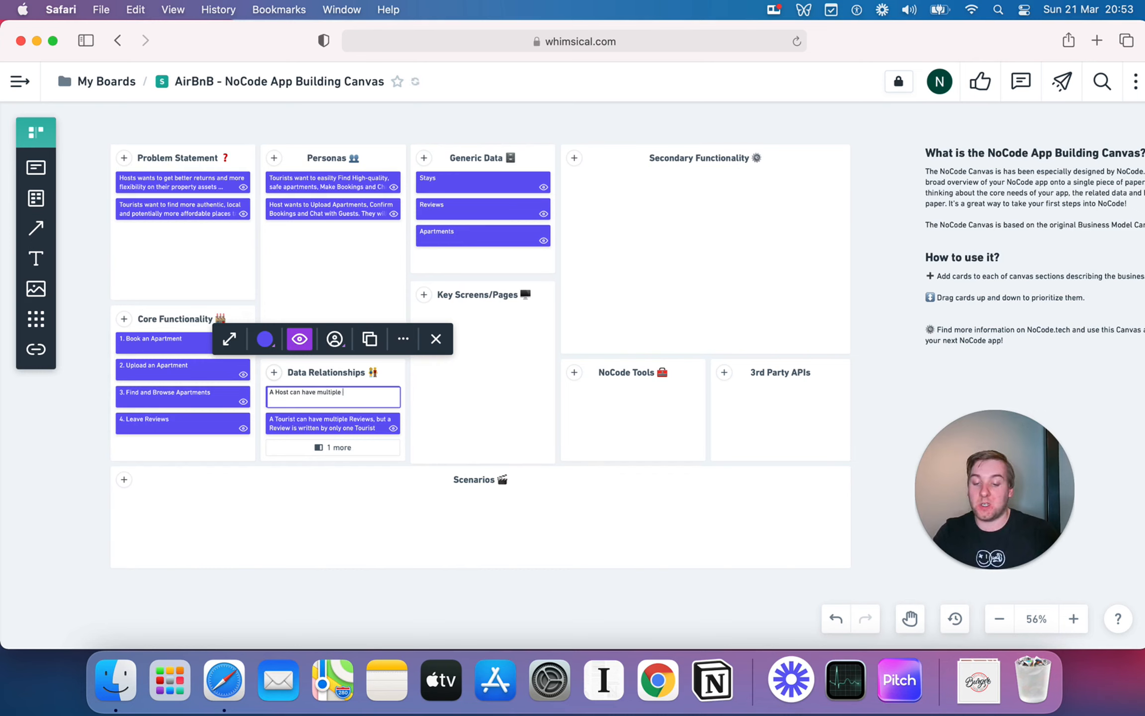
text(Apartments, but)
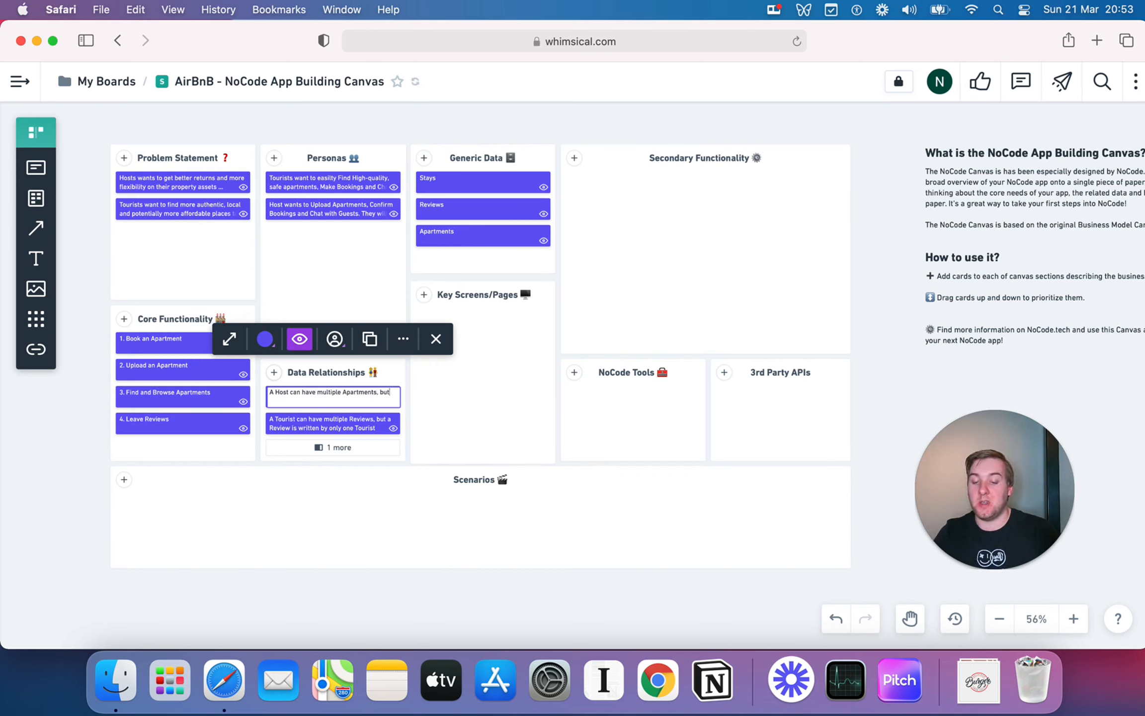
text( an Apartment is o)
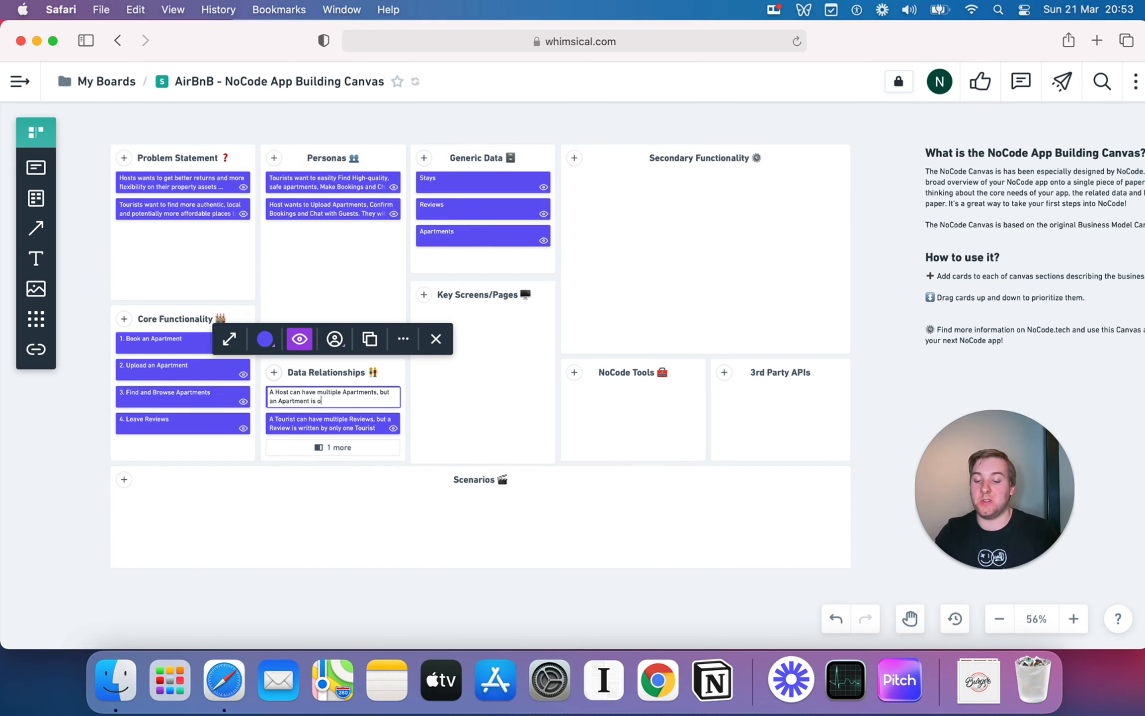
text(wned by only one)
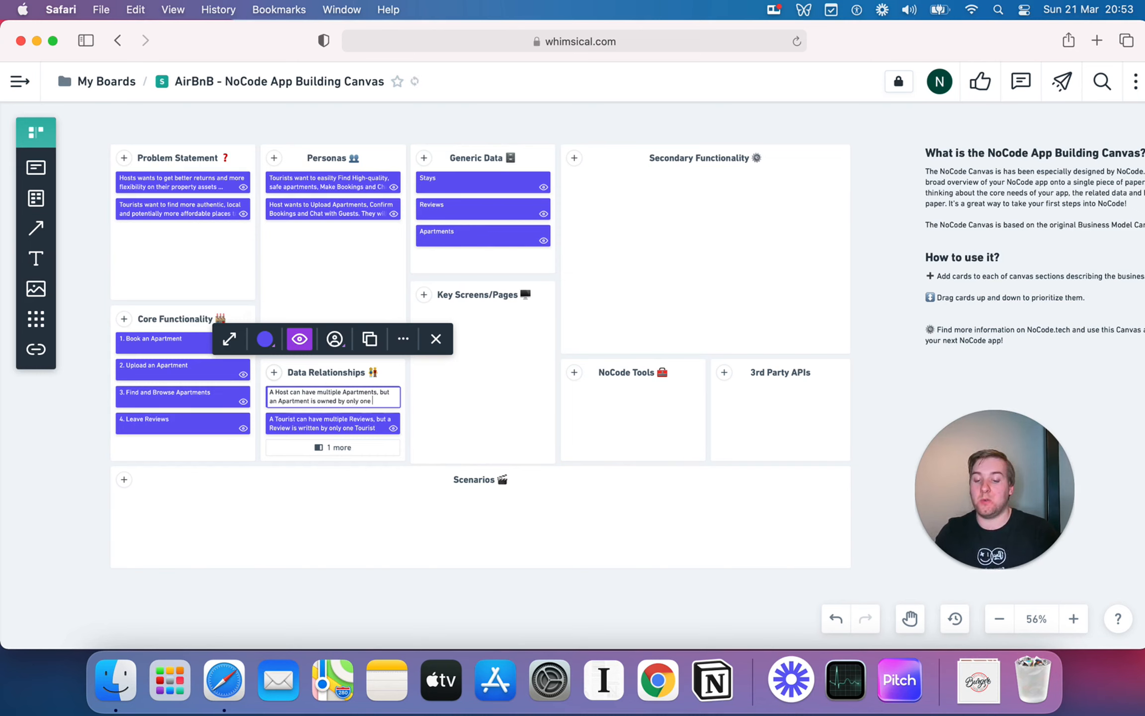
text( Host)
click(419, 507)
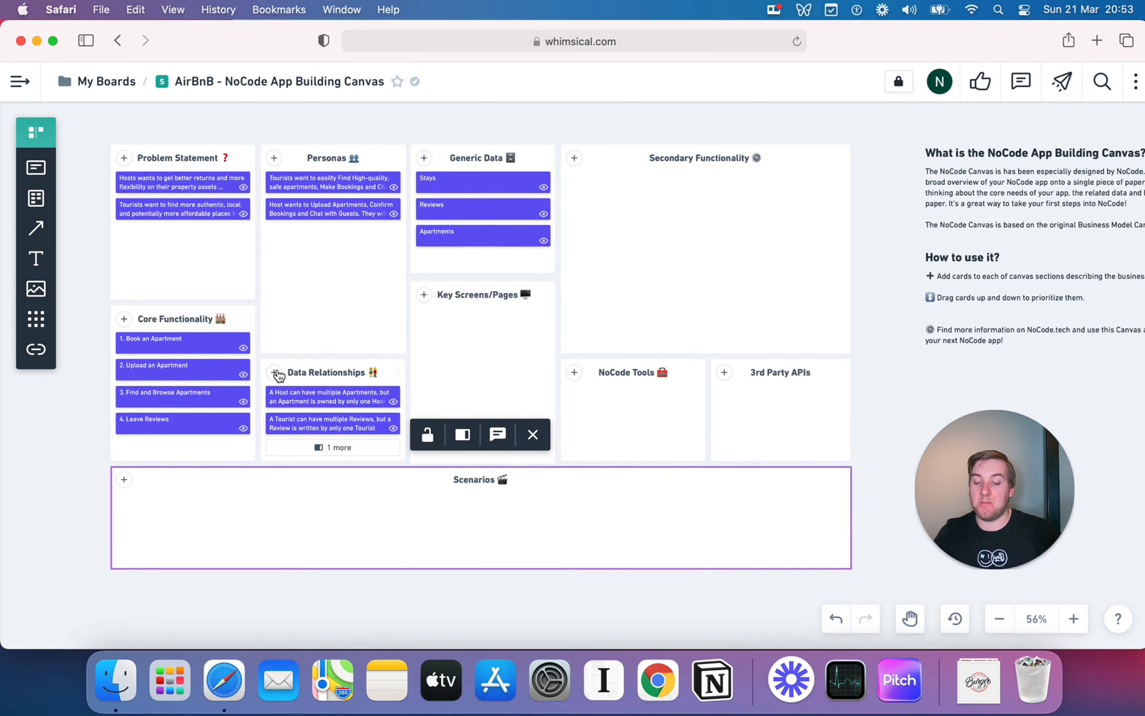
Step: Add a Data Relationships card reading "A Stay can have one Apartment, but an Apartment can have many Stays"
scroll(306, 382, down, 1)
scroll(318, 408, up, 2)
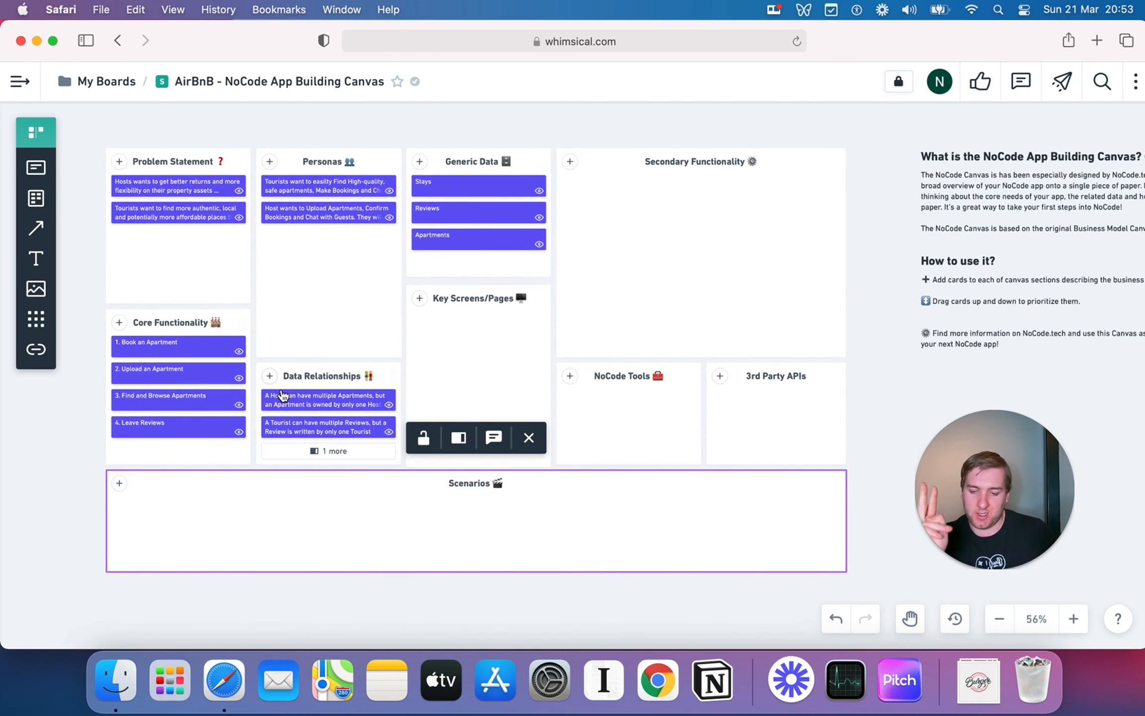
click(269, 375)
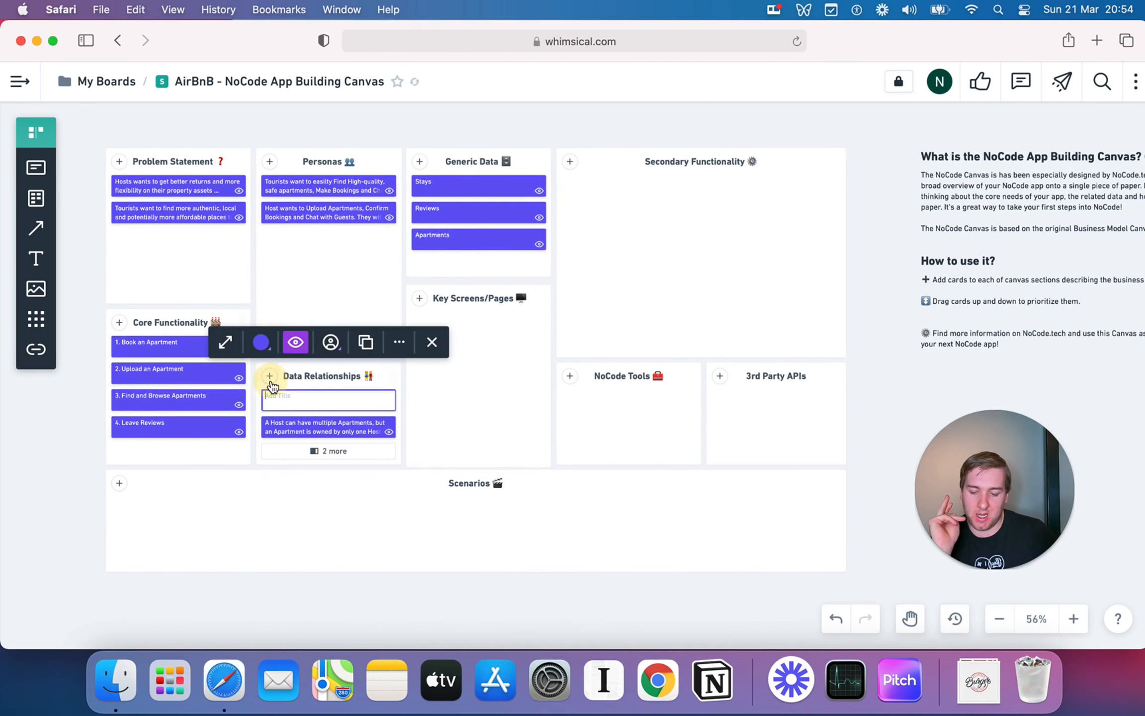
text(A St)
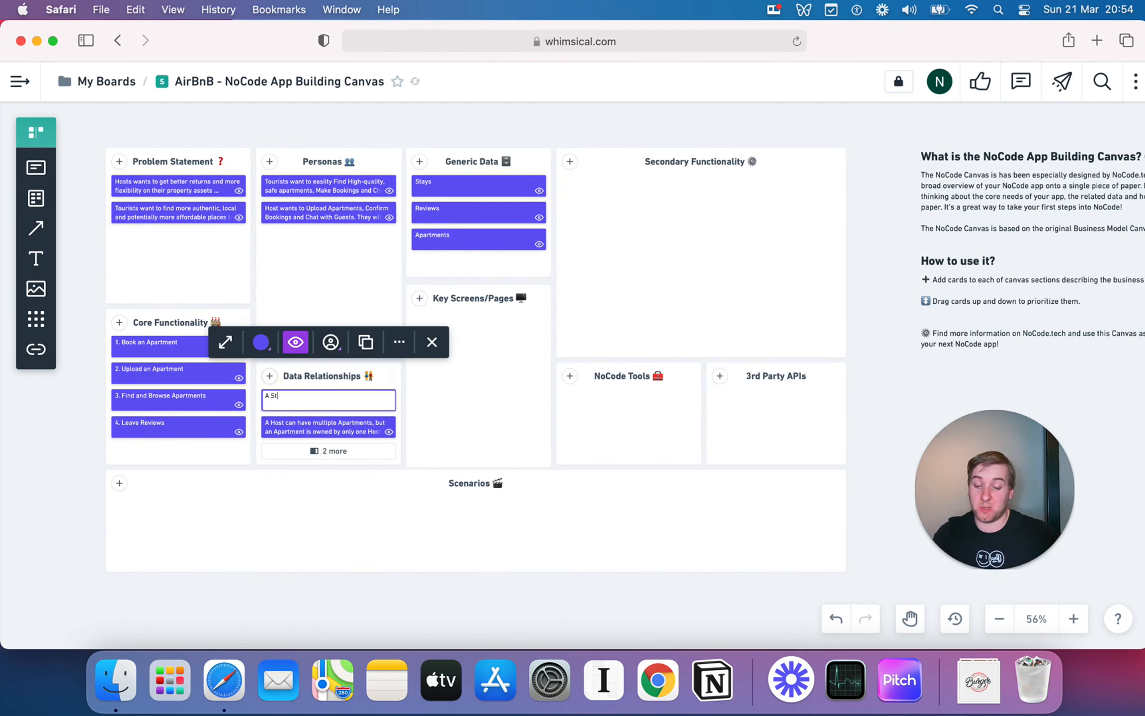
text(ay can have one Apar)
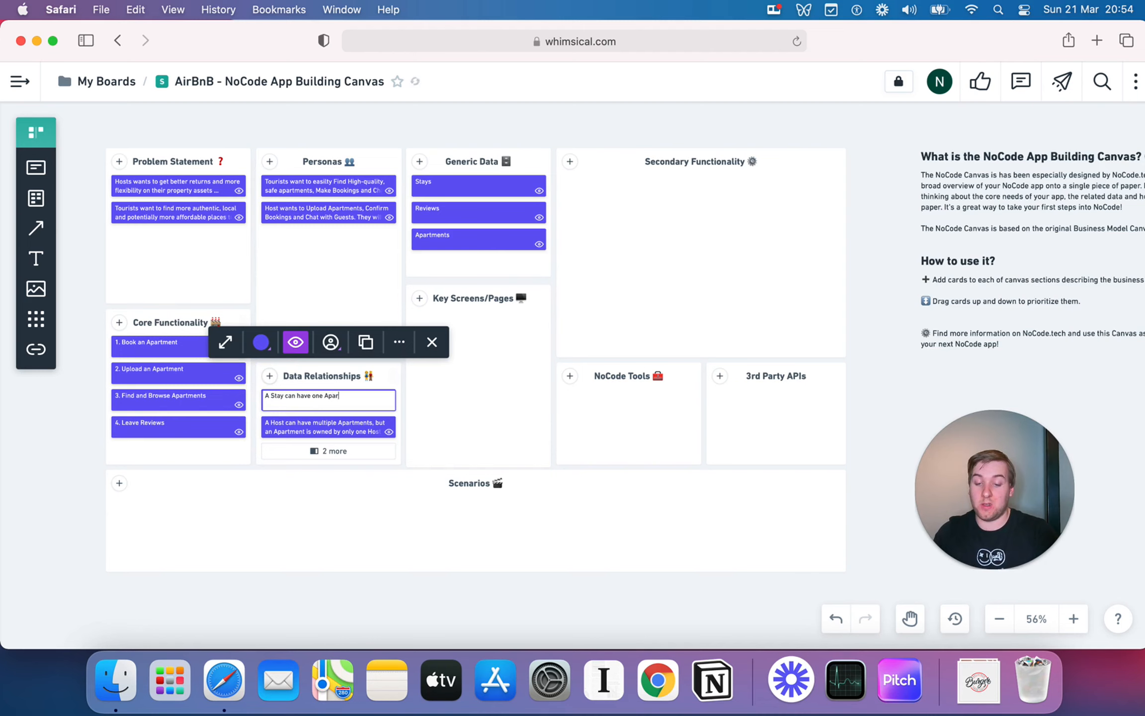
text(tment, b)
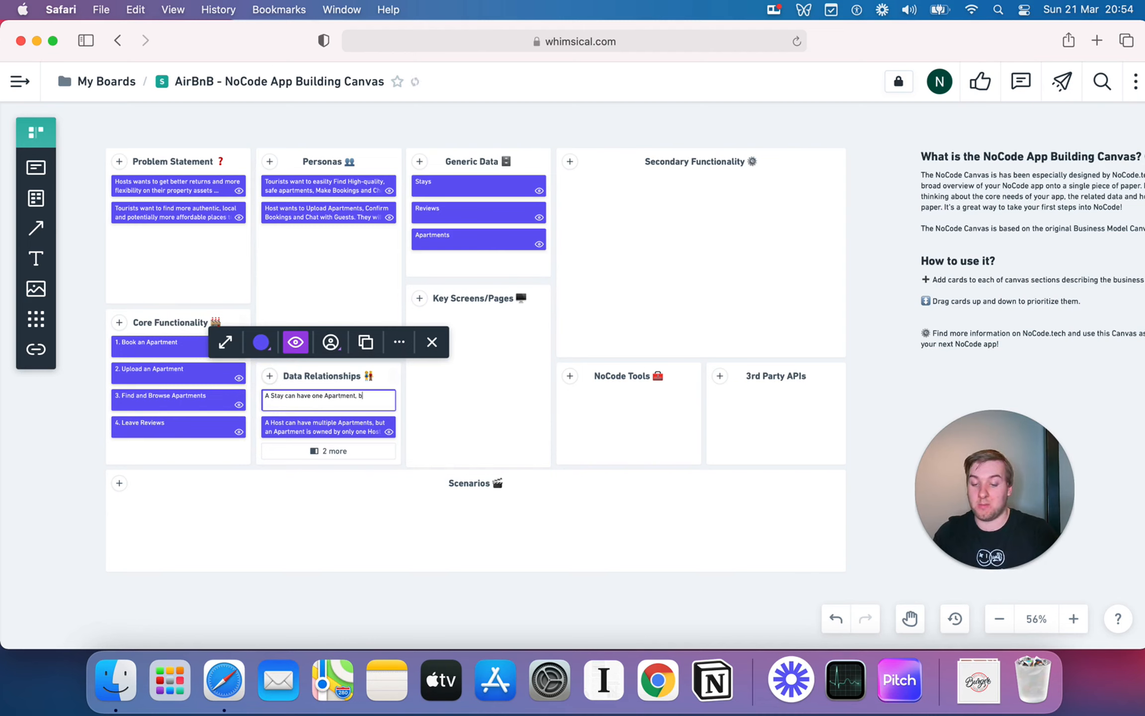
text(ut an Apartm)
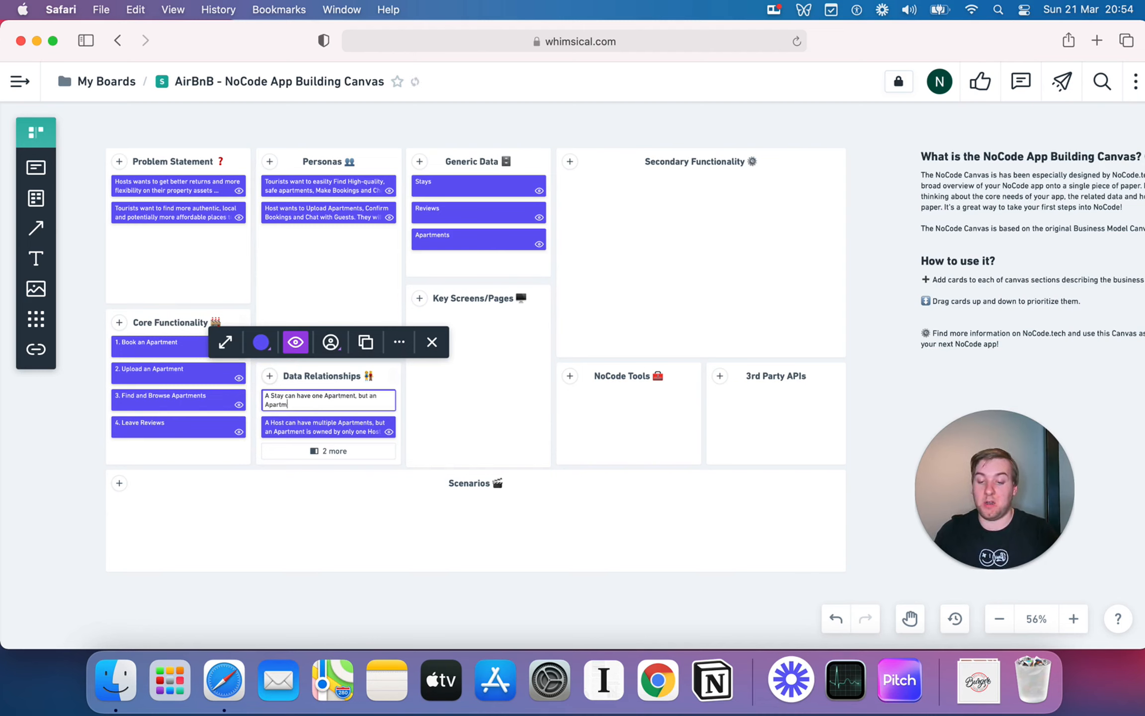
text(ent can have )
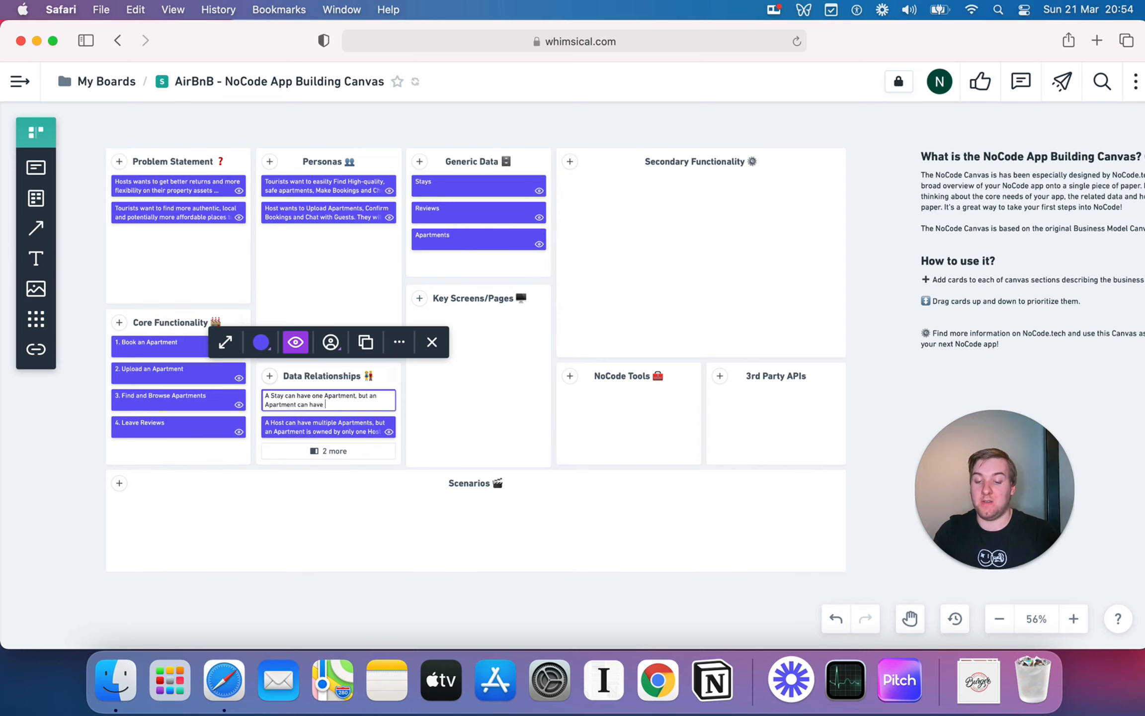
text(many Stays)
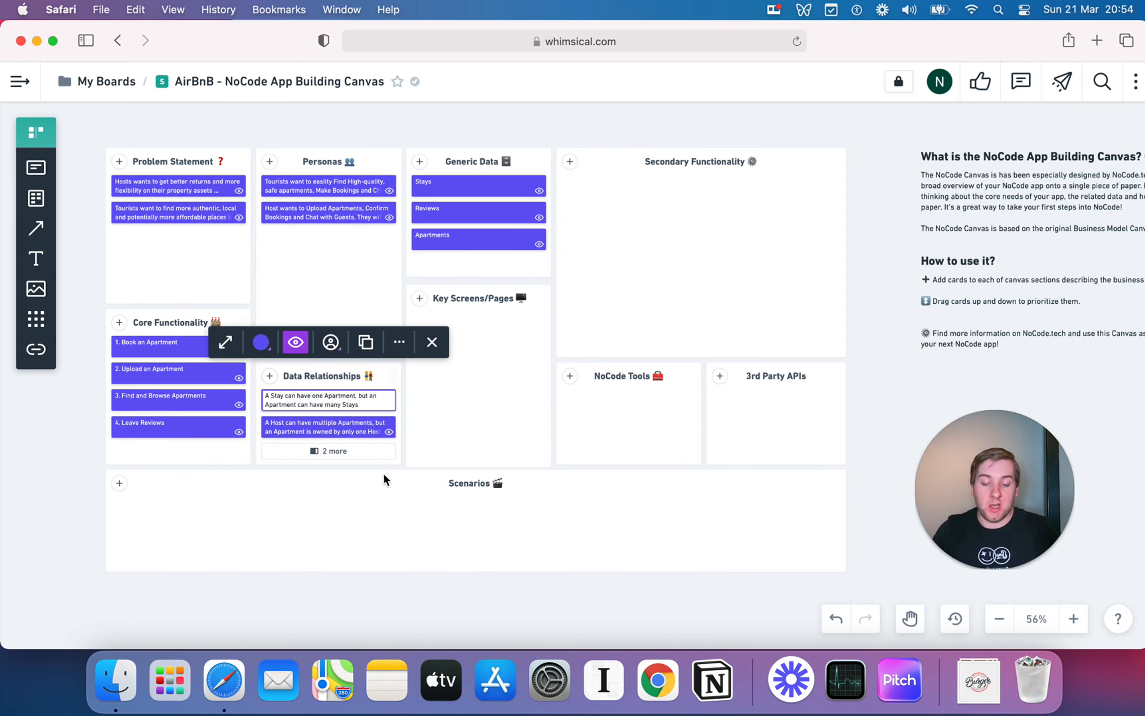
click(427, 397)
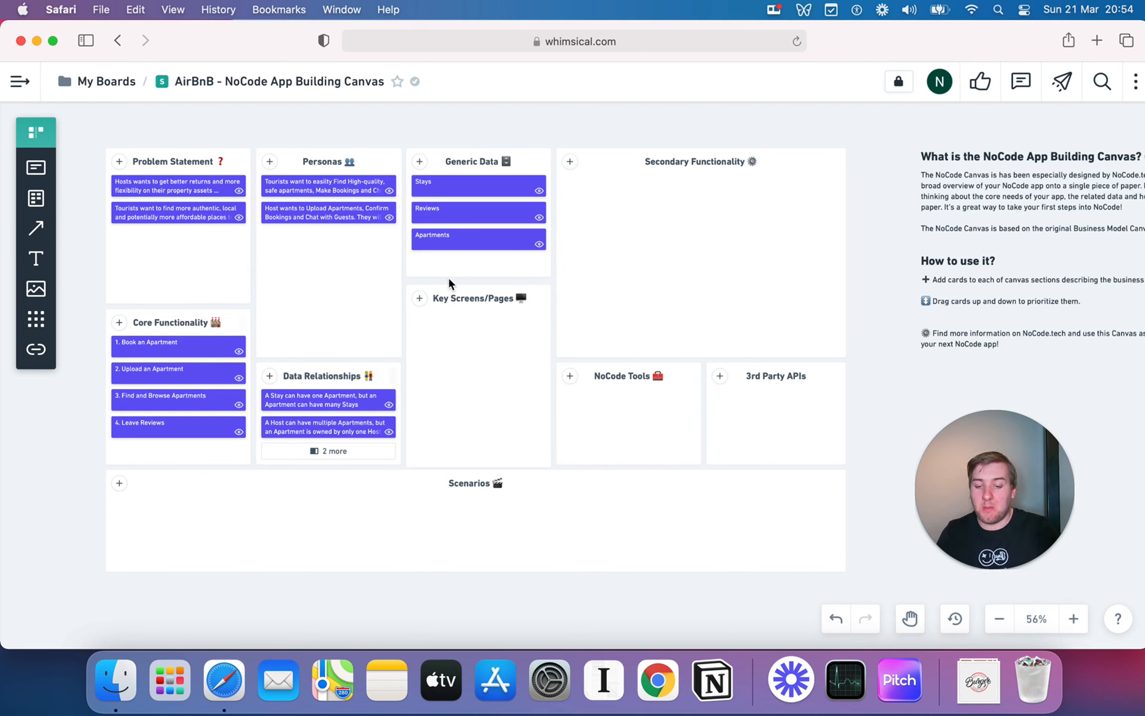
Step: Add a Data Relationships card reading "An Apartment can have many Reviews, but a Review can only have one Apartment"
click(270, 376)
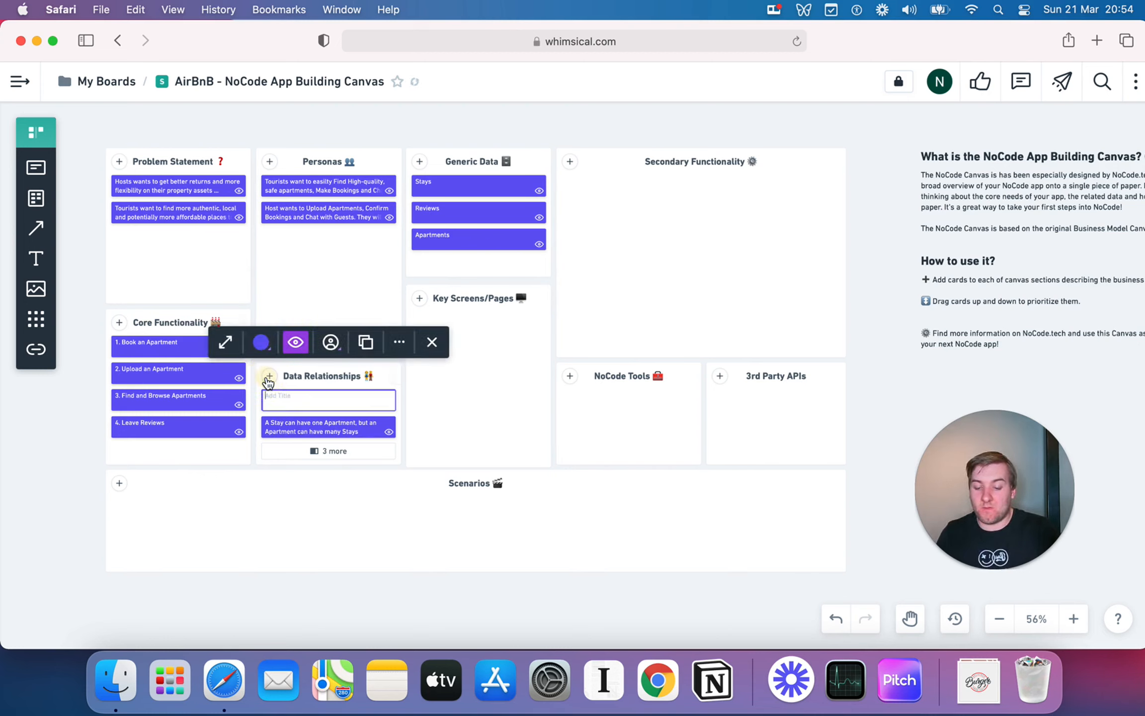
text(A)
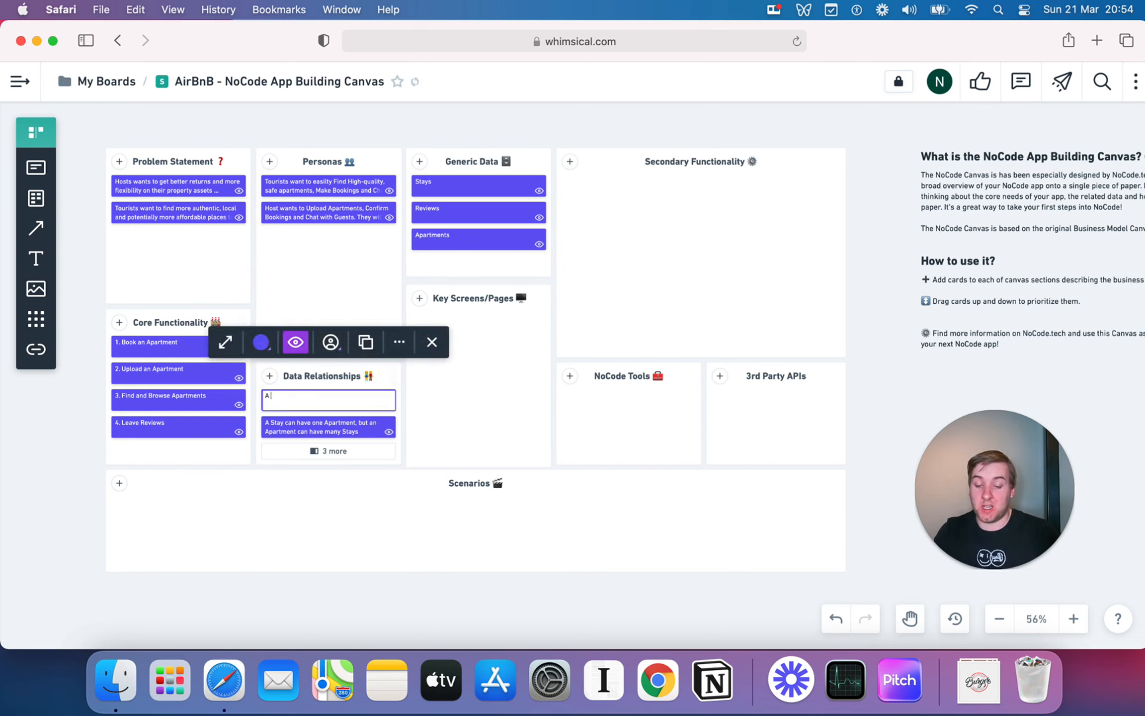
text(n Apartmen)
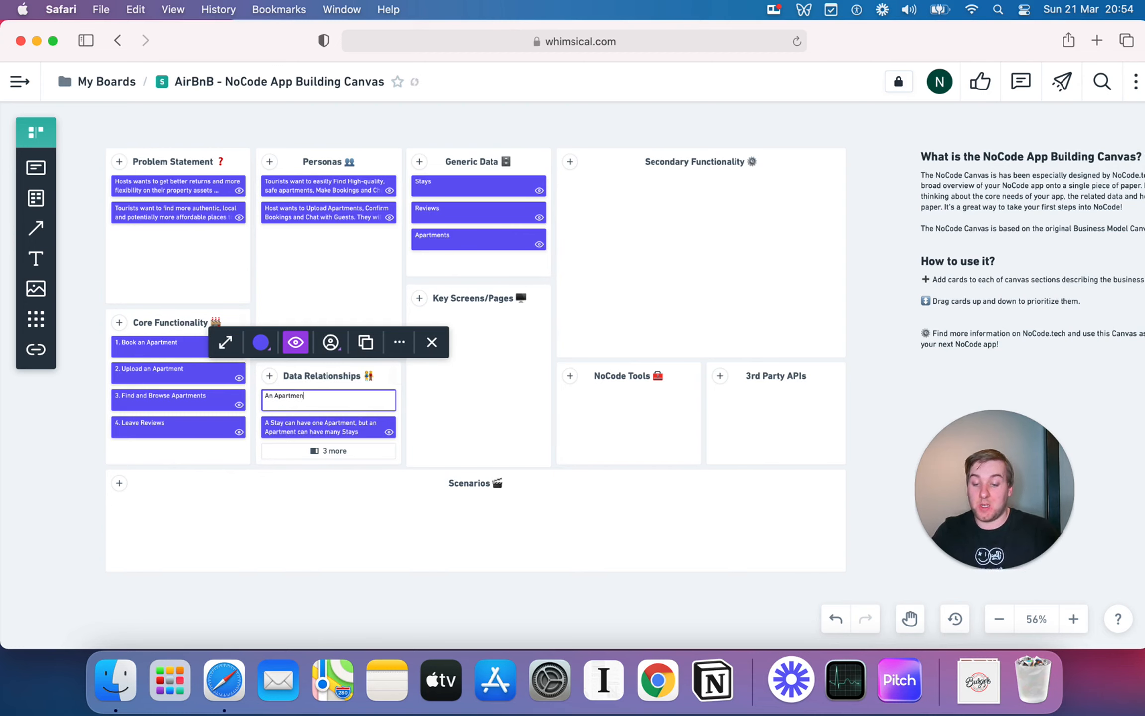
text(t can have any)
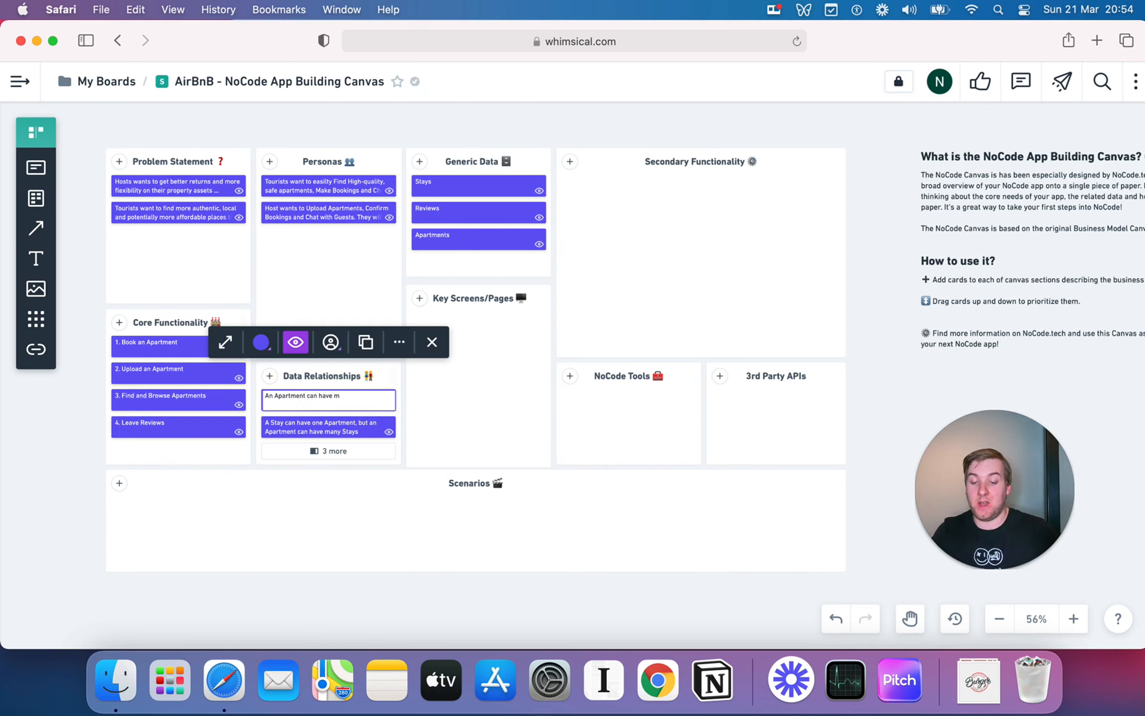
key(BackSpace)
key(BackSpace)
key(BackSpace)
text(many revi)
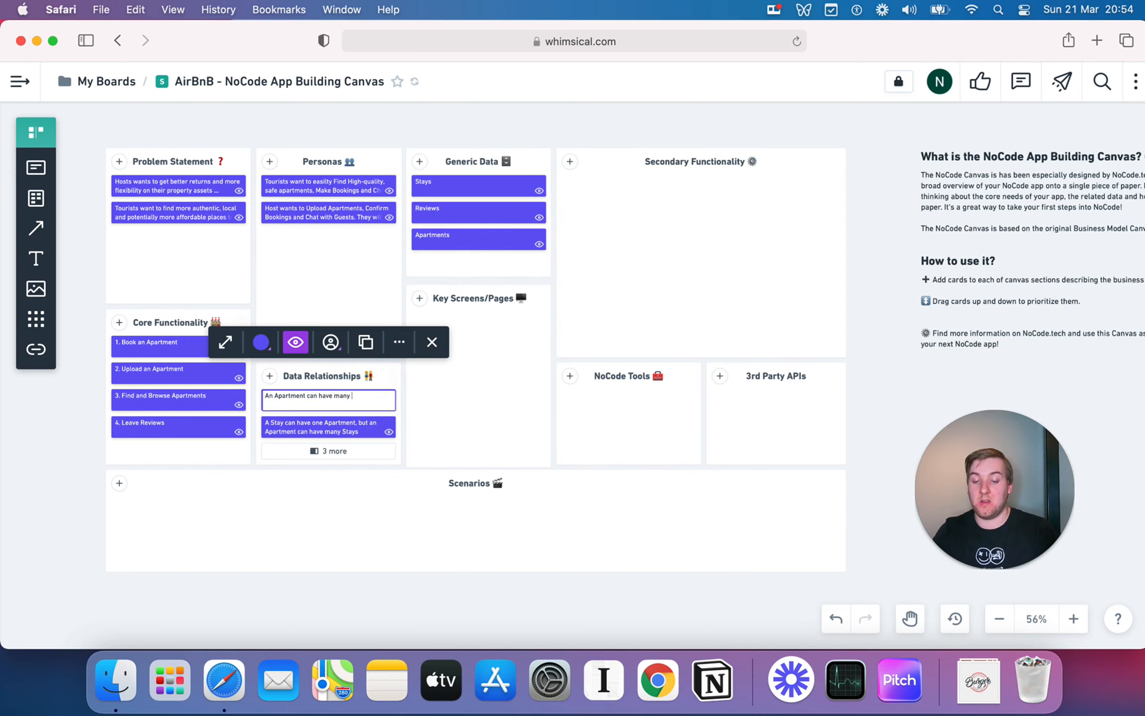
key(BackSpace)
key(BackSpace)
key(BackSpace)
key(BackSpace)
text(Reviews, but a Review can)
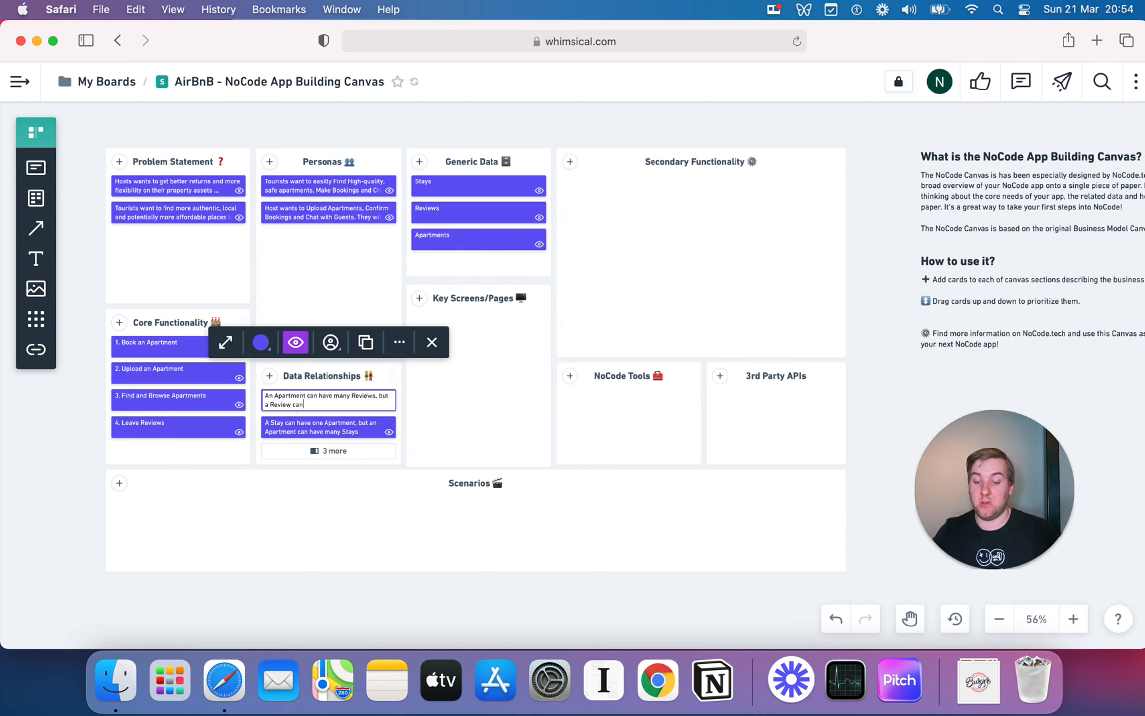
text( only have one )
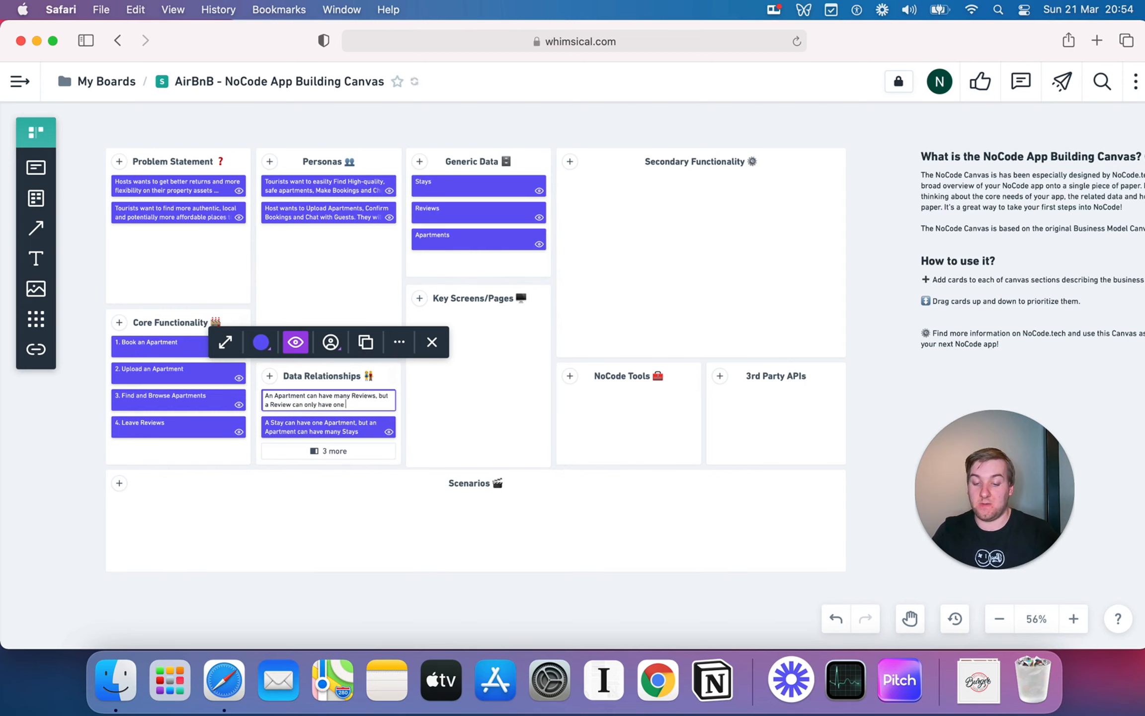
text(Apartment)
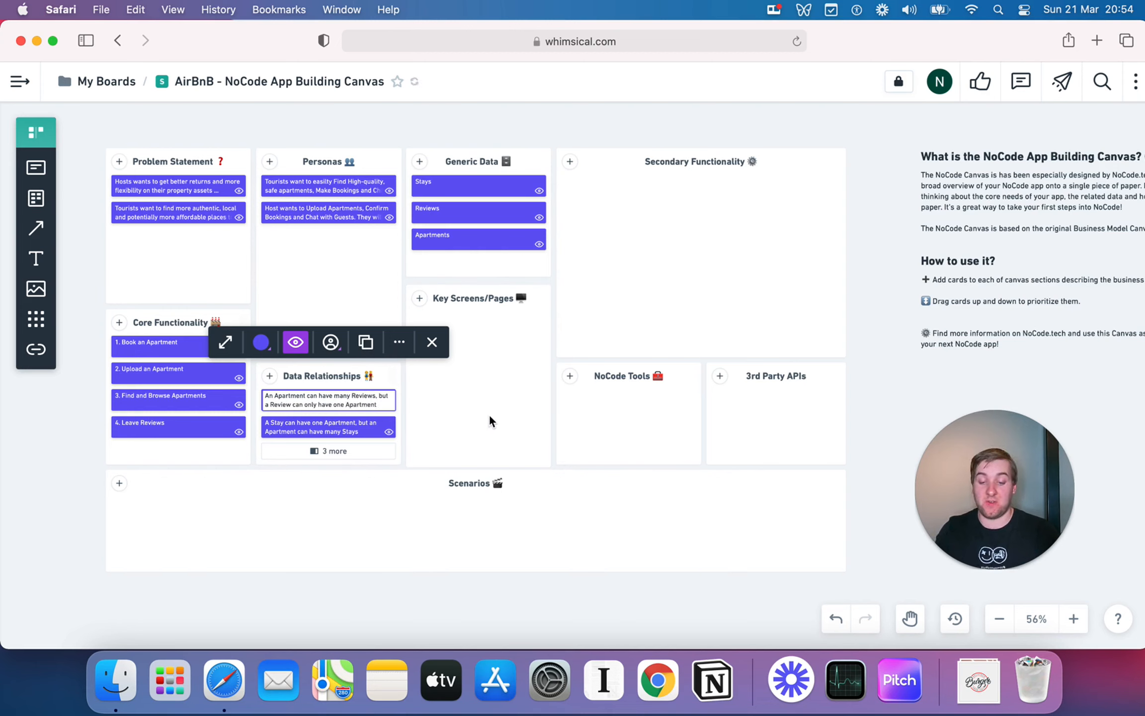
click(489, 413)
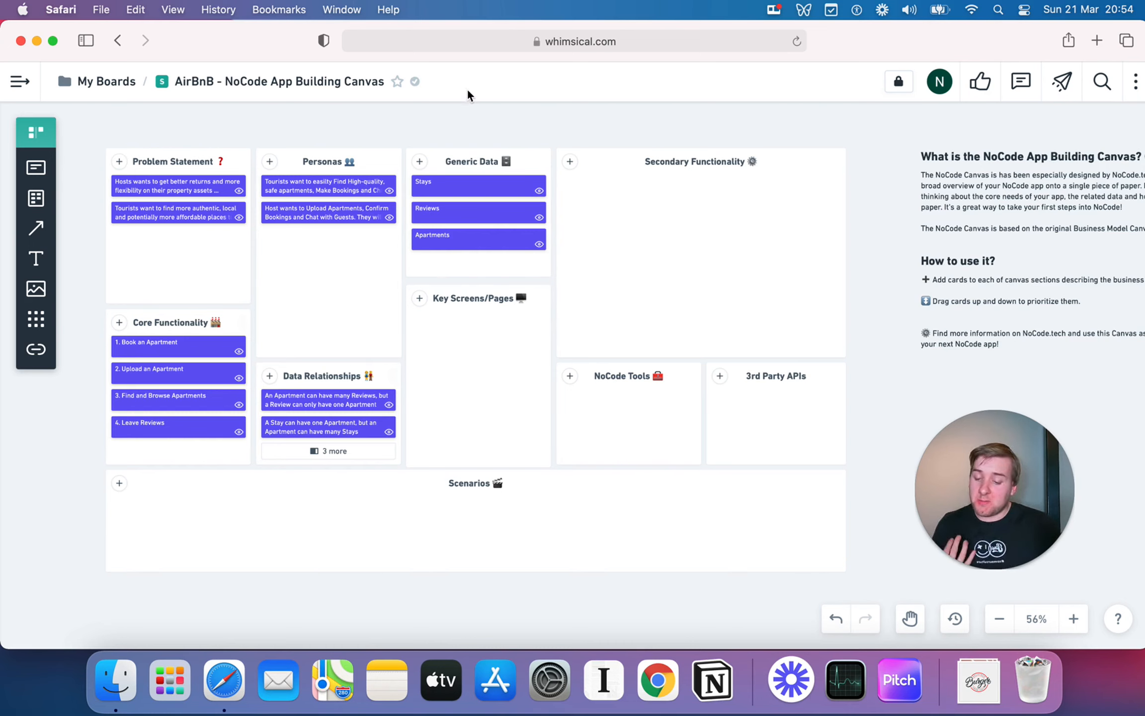
Step: Add a Key Screens/Pages card reading "1. Search/Browse Page for Listings"
scroll(303, 247, down, 1)
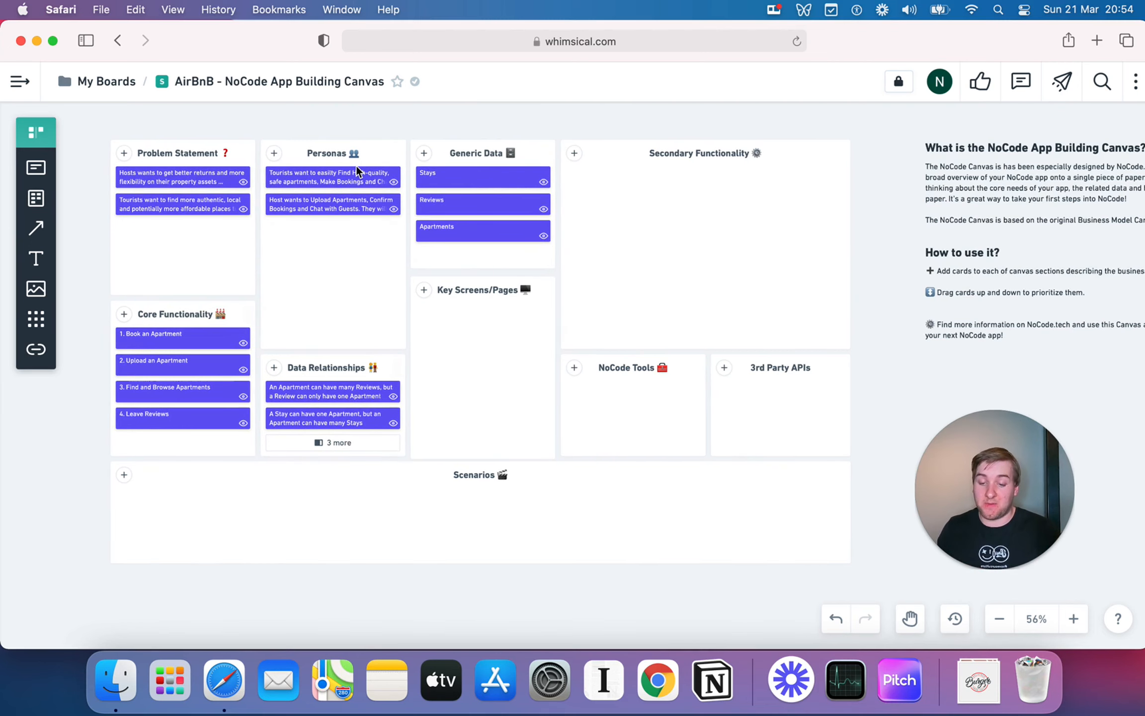
mouse_move(434, 187)
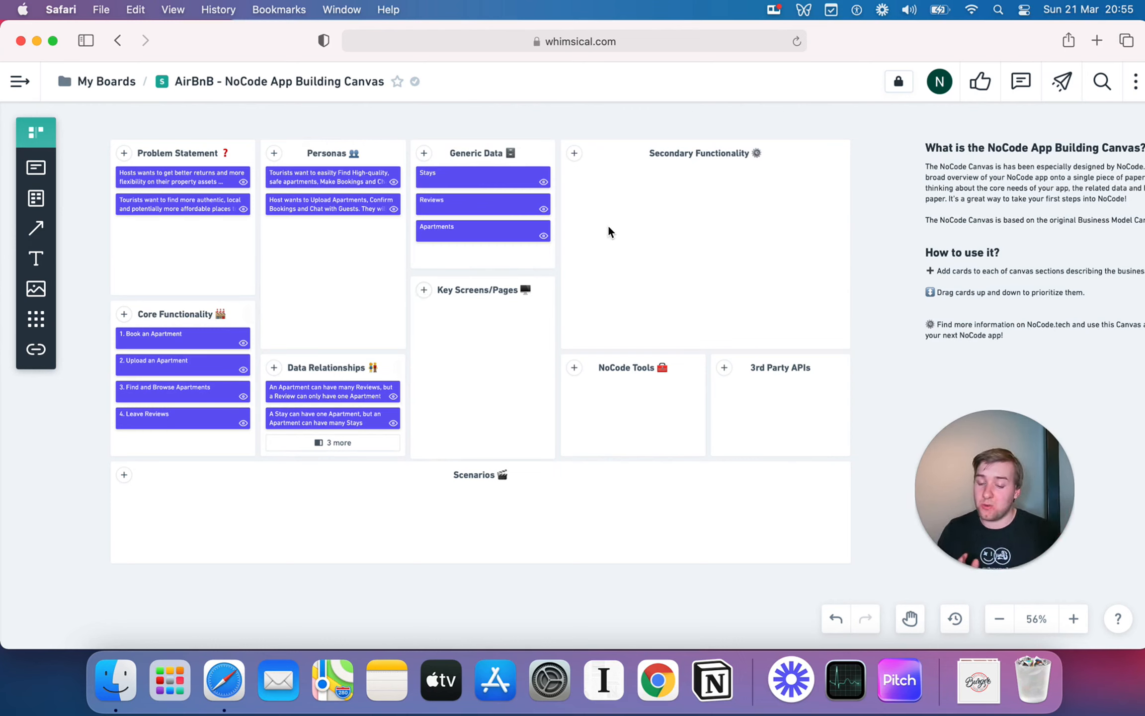
click(422, 293)
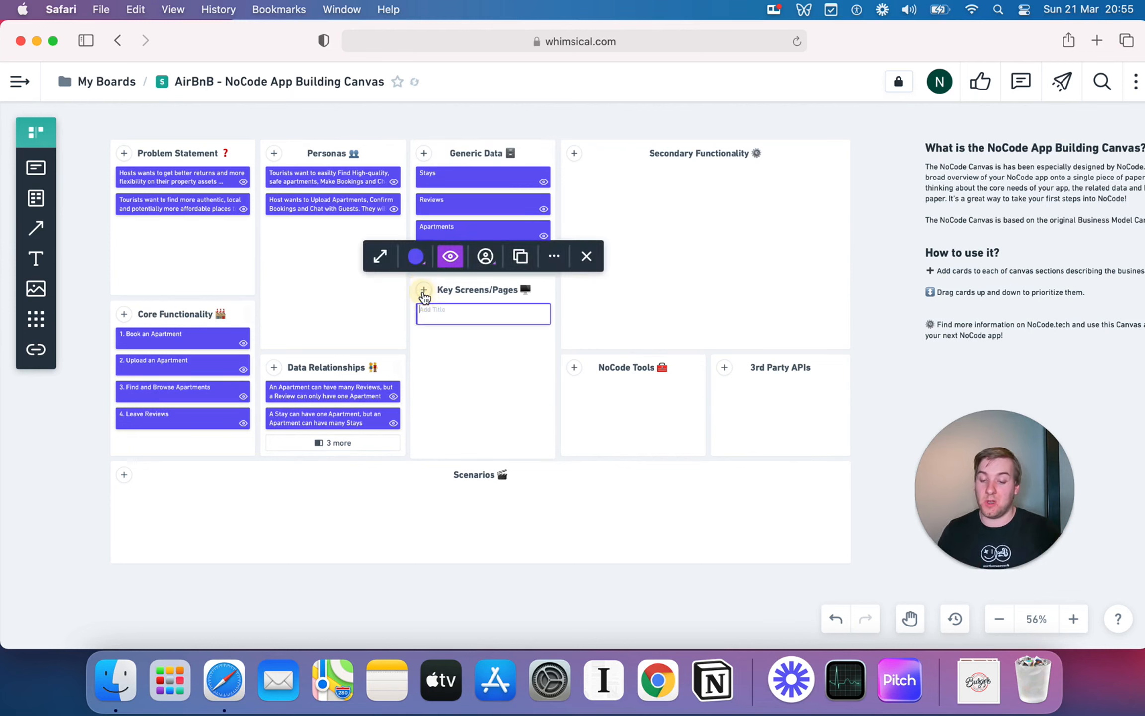
text(1. Search Page)
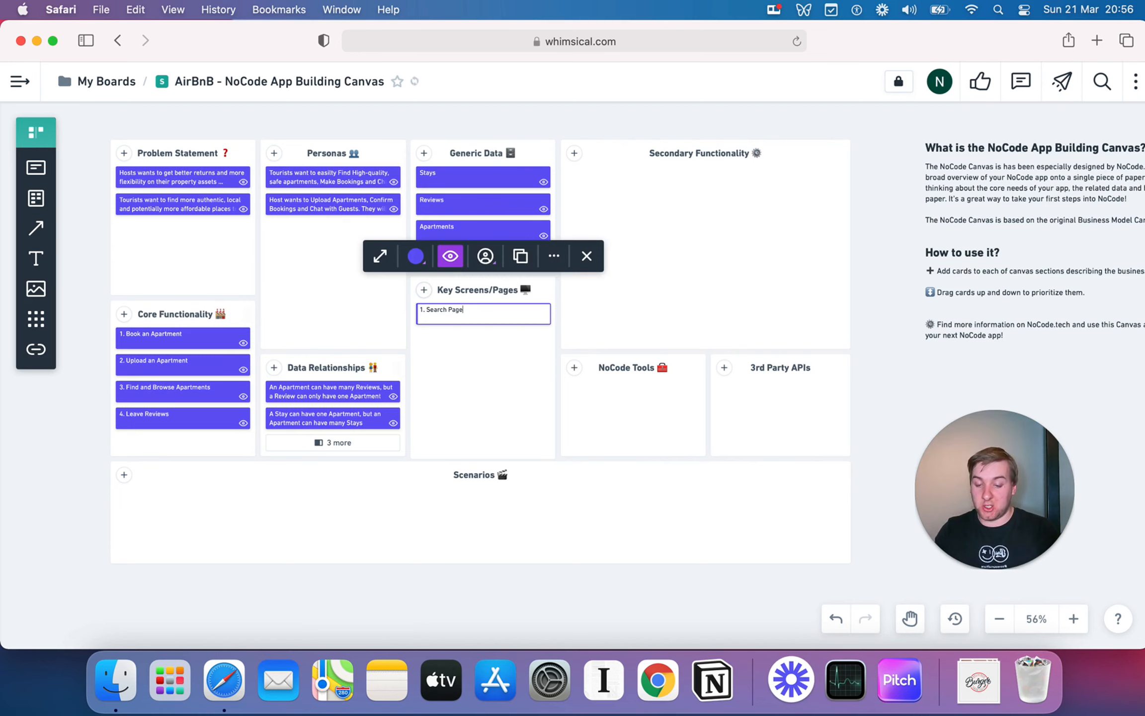
key(BackSpace)
key(BackSpace)
key(BackSpace)
key(BackSpace)
key(BackSpace)
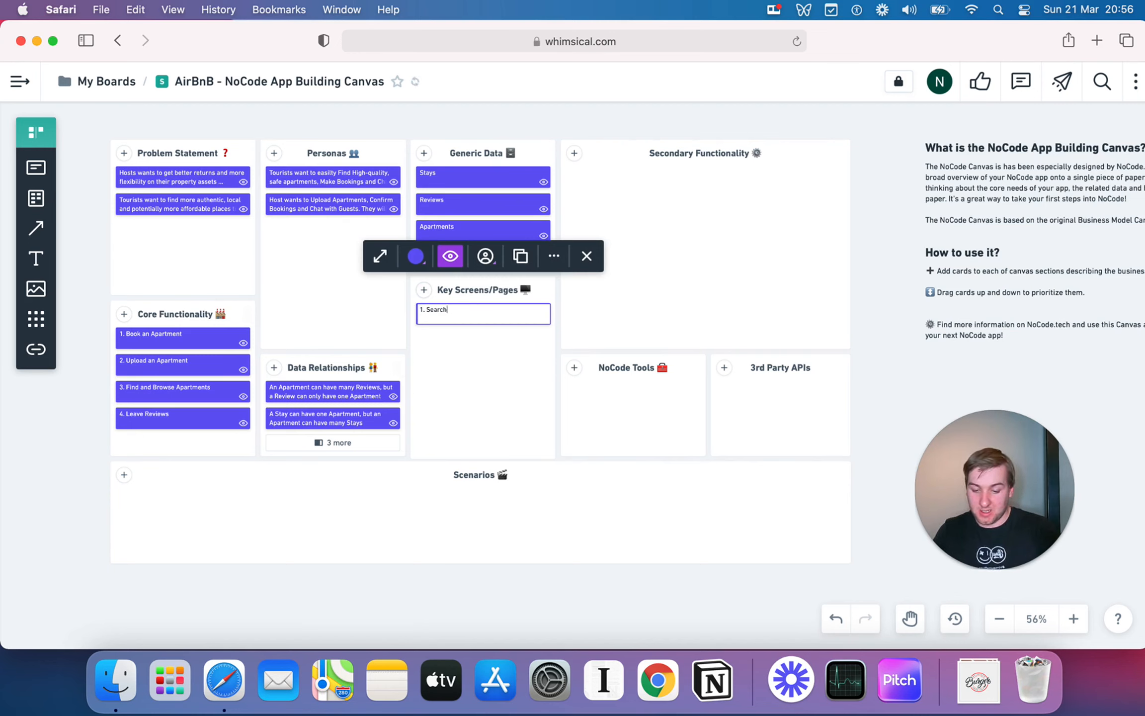
text(/Bros)
text(se)
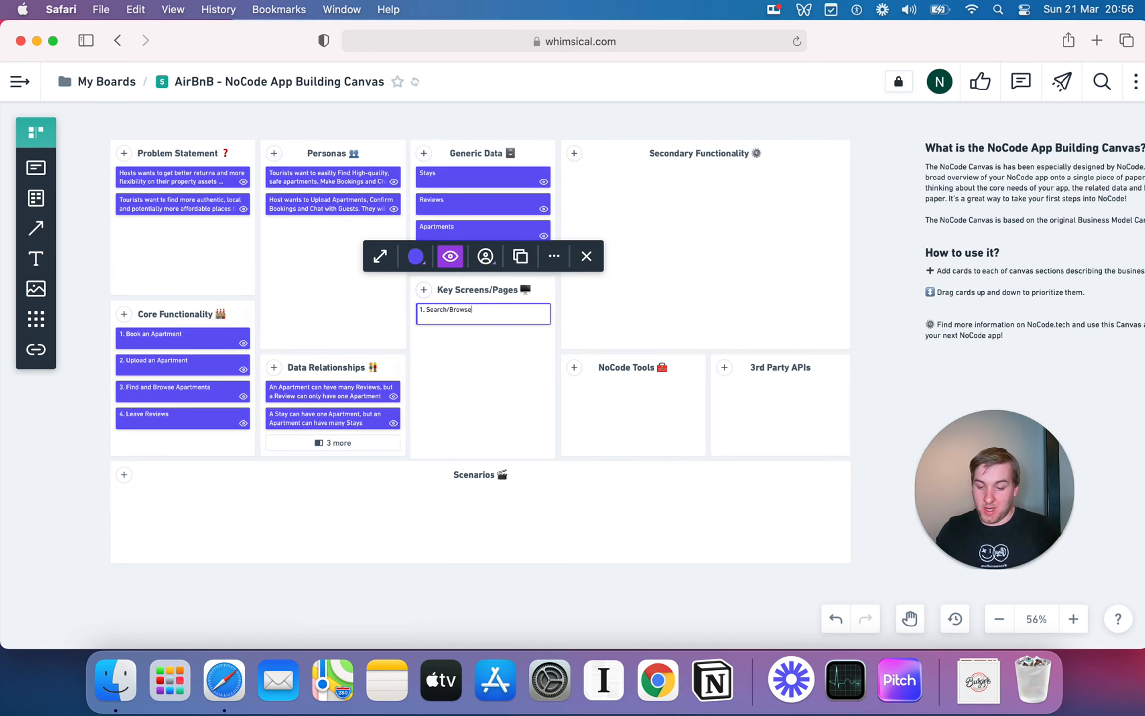
text( Page for Listings)
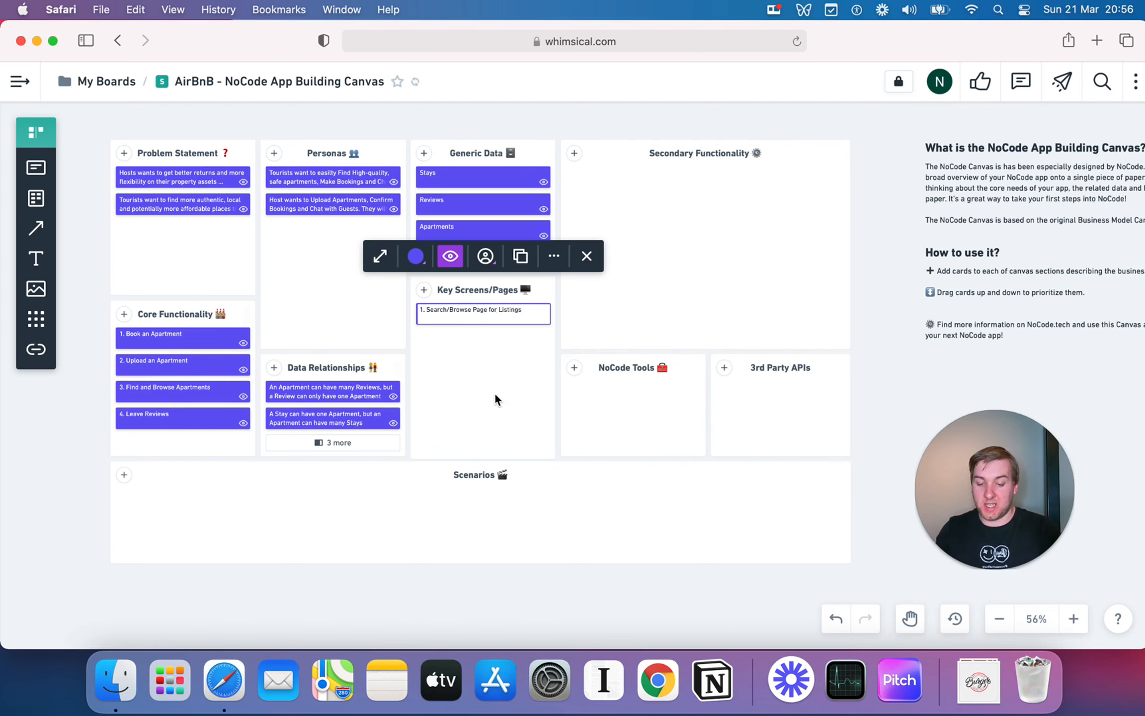
Step: Add a Key Screens/Pages card reading "2. Specific Apartment Details Page"
click(424, 290)
text(2)
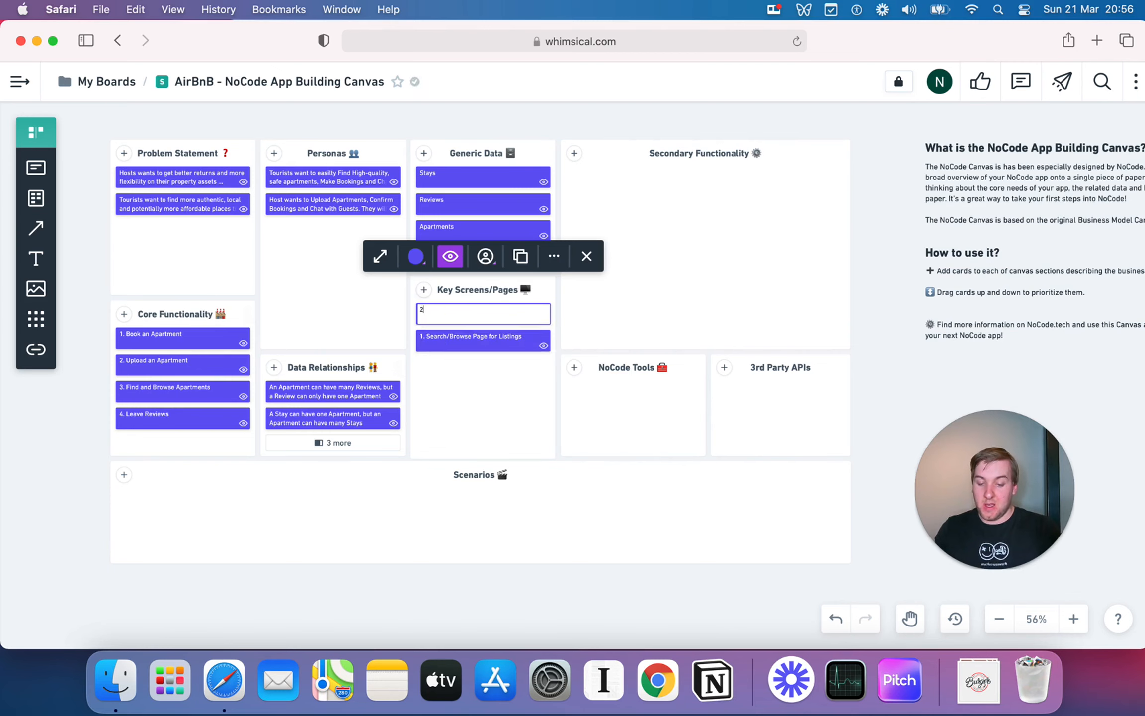
text(. Specific)
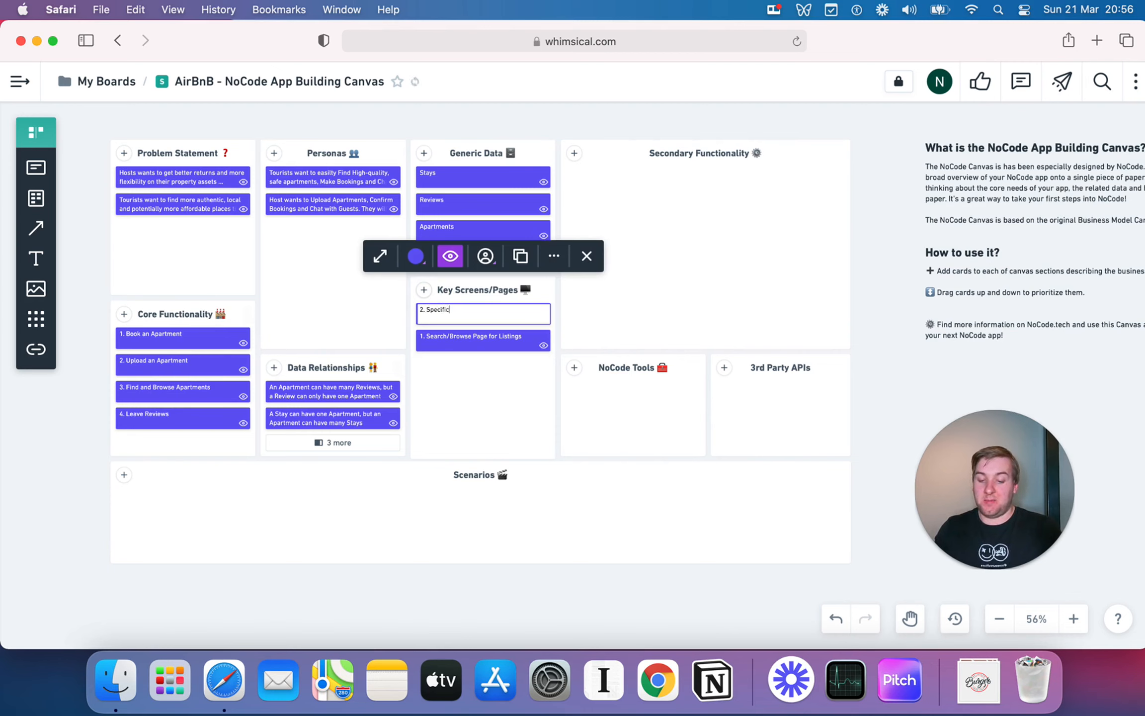
text( Apartment Details )
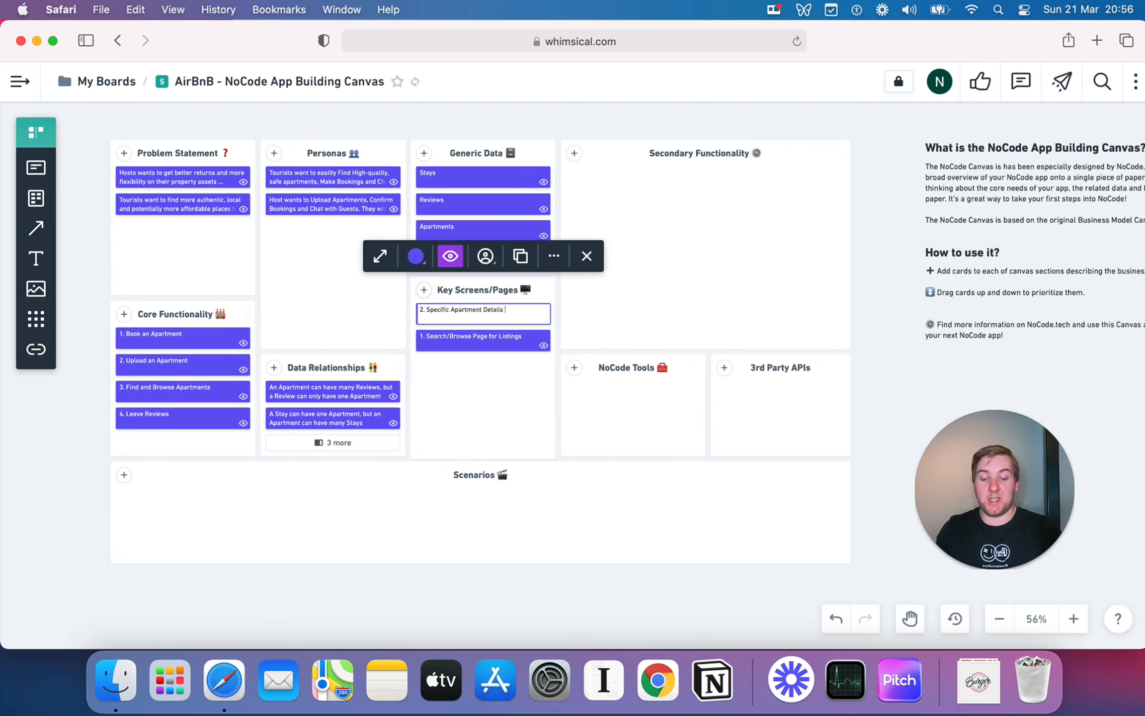
text(Page)
Step: Add a Key Screens/Pages card reading "3. Bookings Page/Pages"
click(424, 290)
text(3)
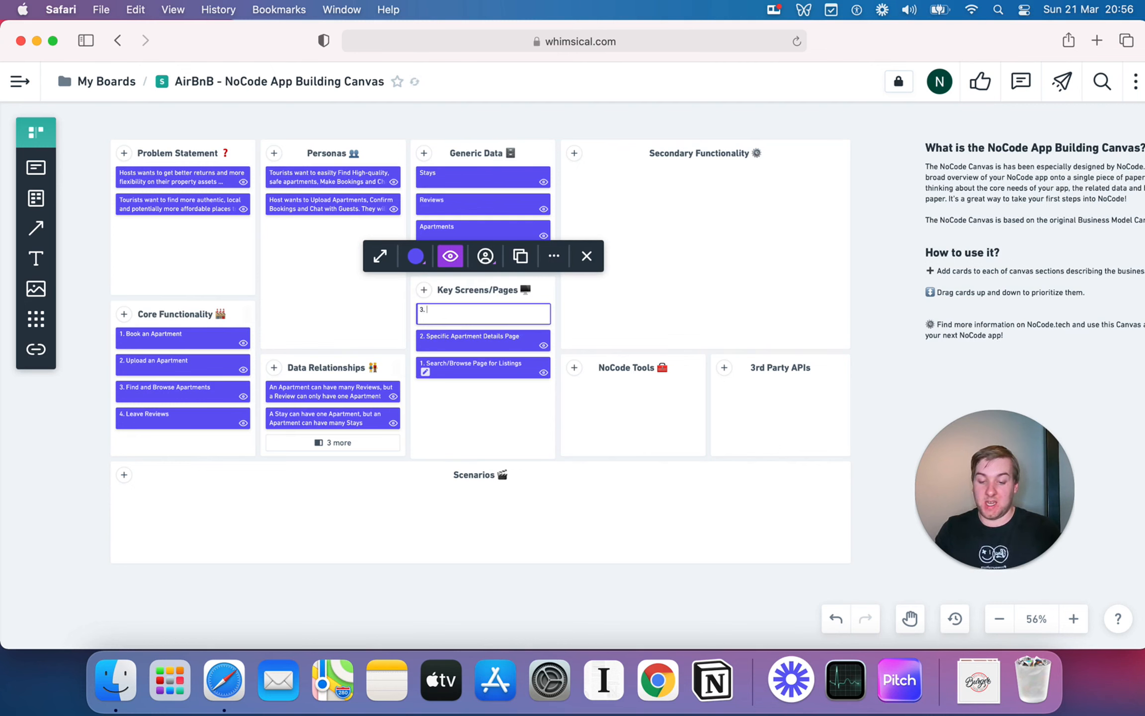
text(. Booking)
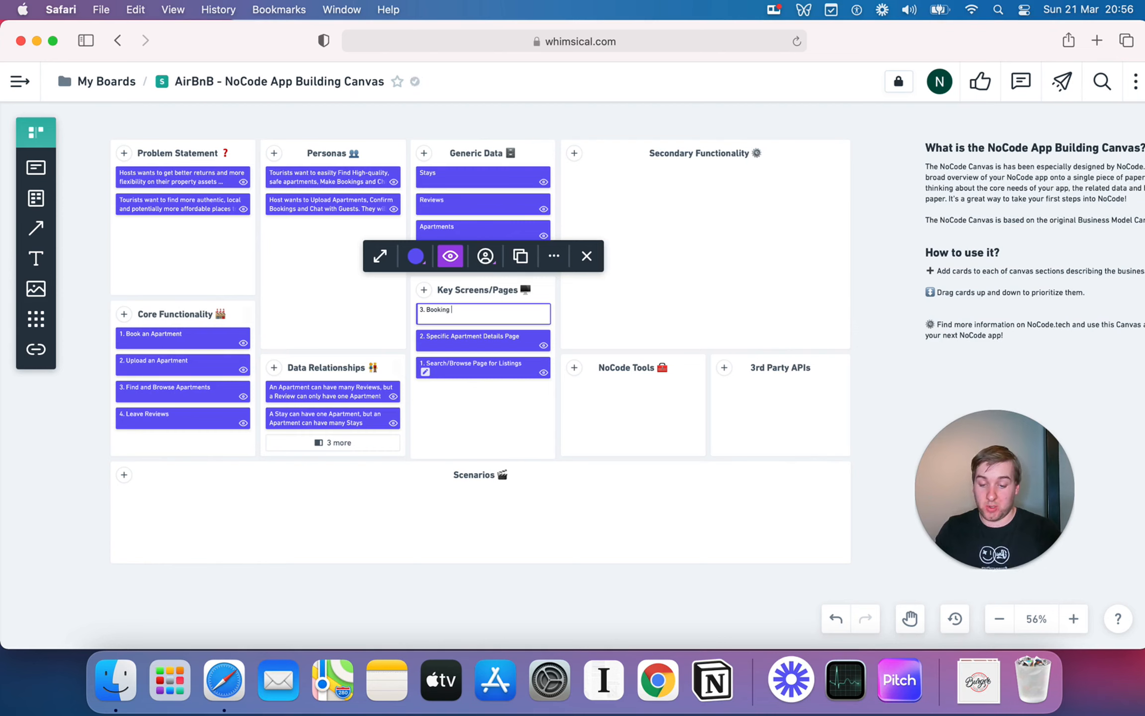
text(s Pa)
key(BackSpace)
key(BackSpace)
text(s P)
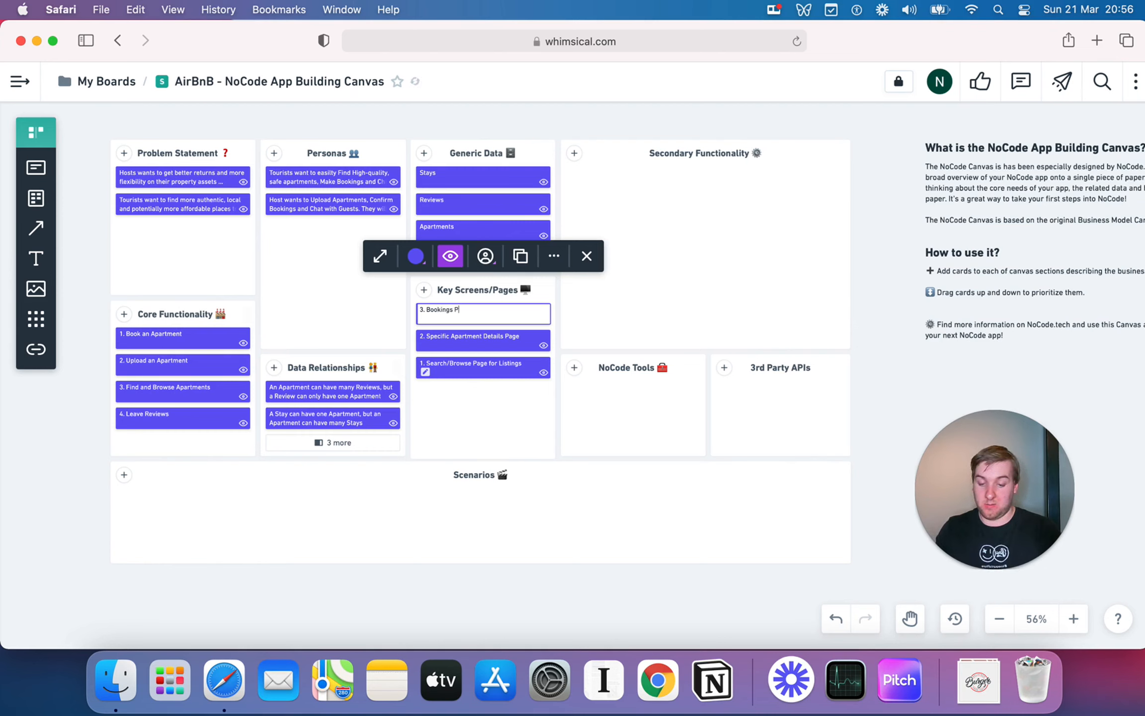
text(age/Pages)
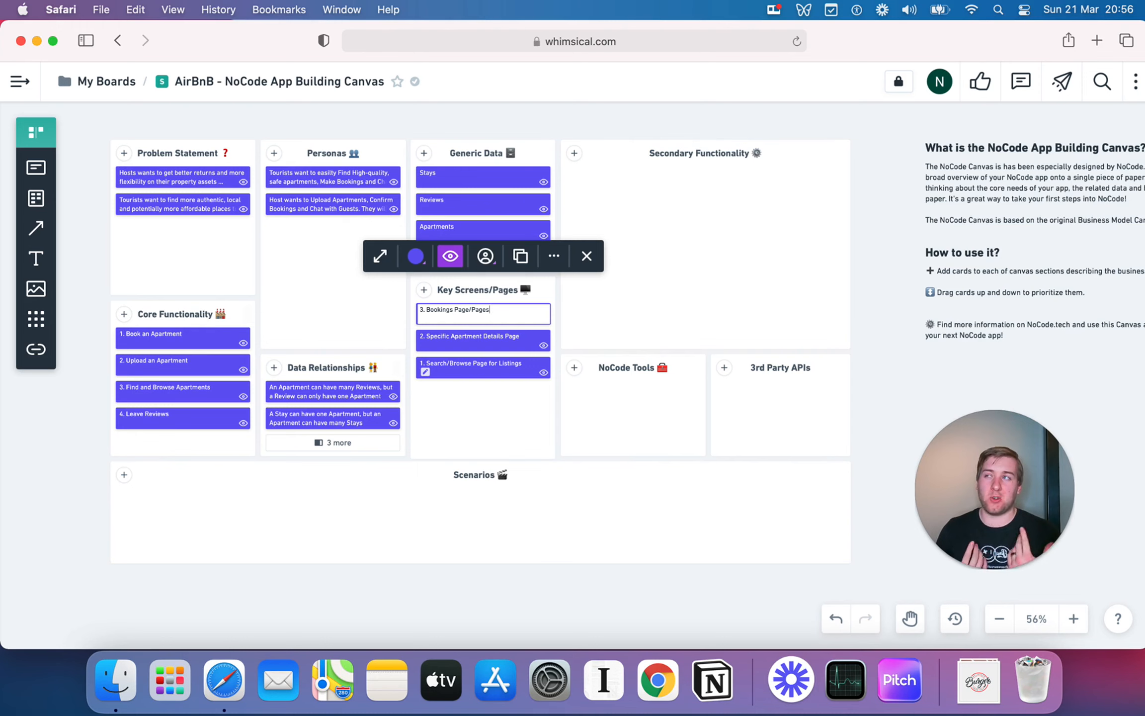
Step: Add a Key Screens/Pages card reading "4. Leave Review Page"
click(424, 291)
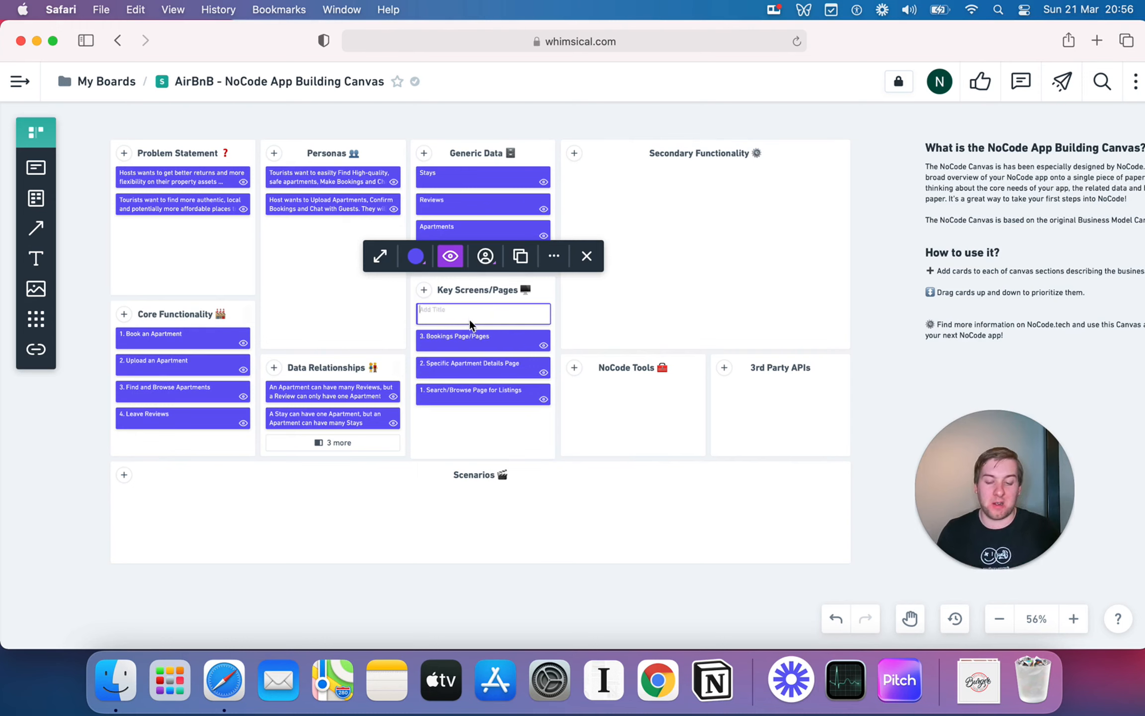
text(4)
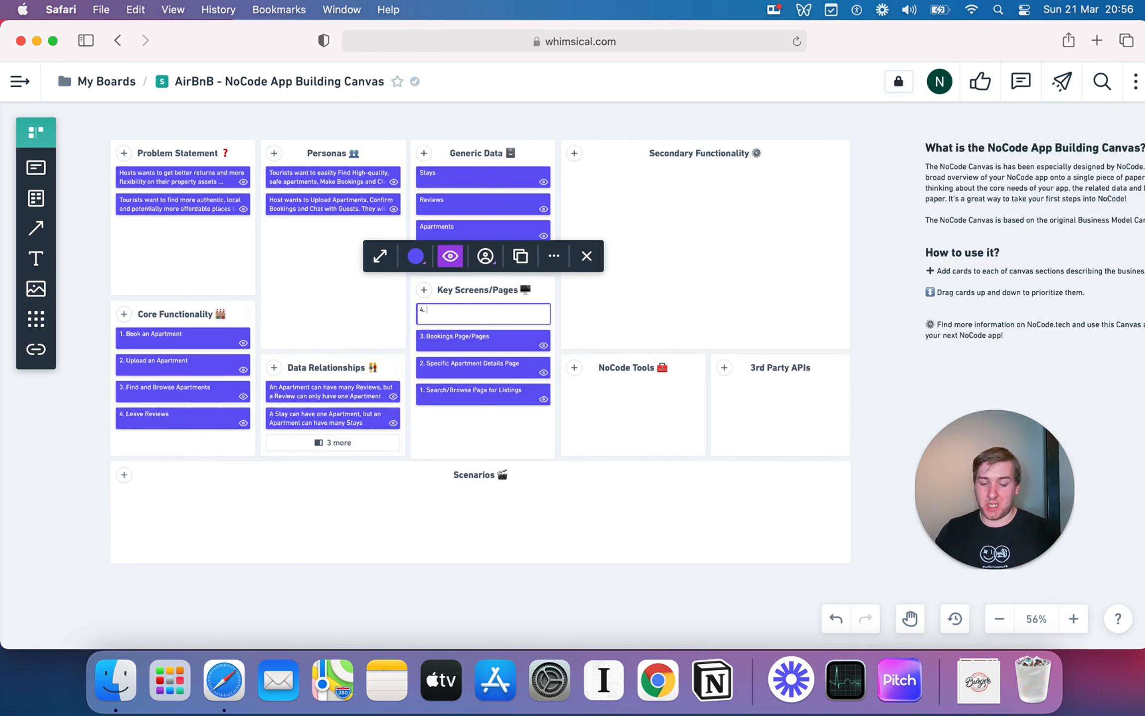
text(. )
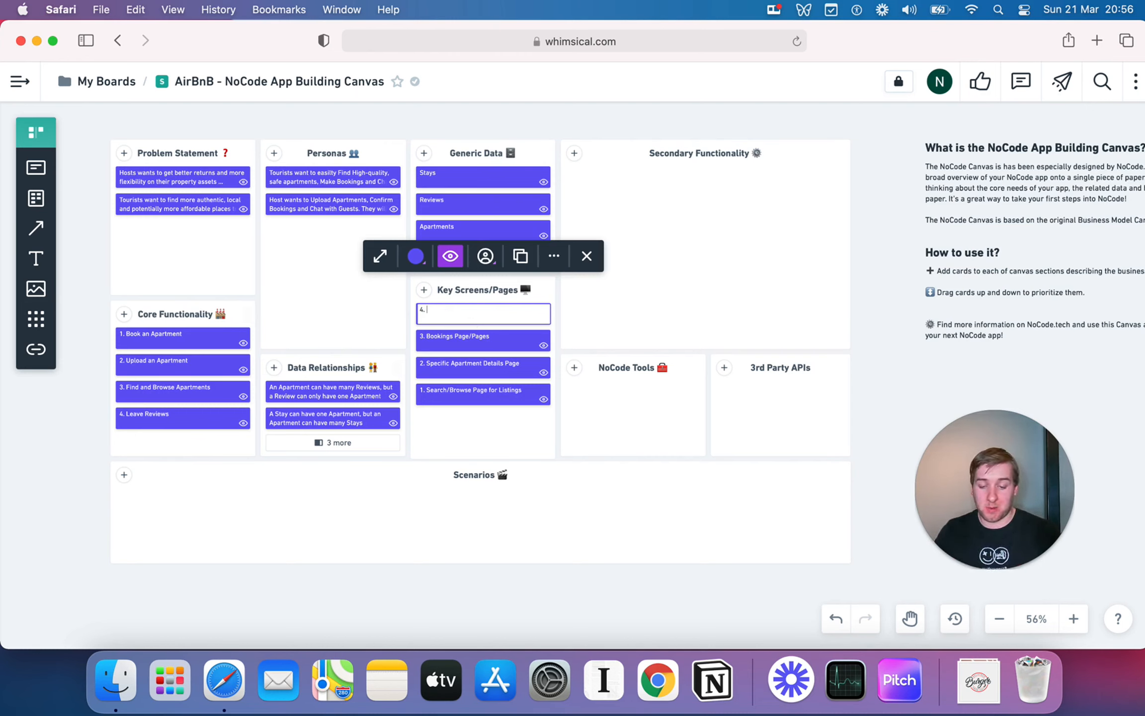
text(M)
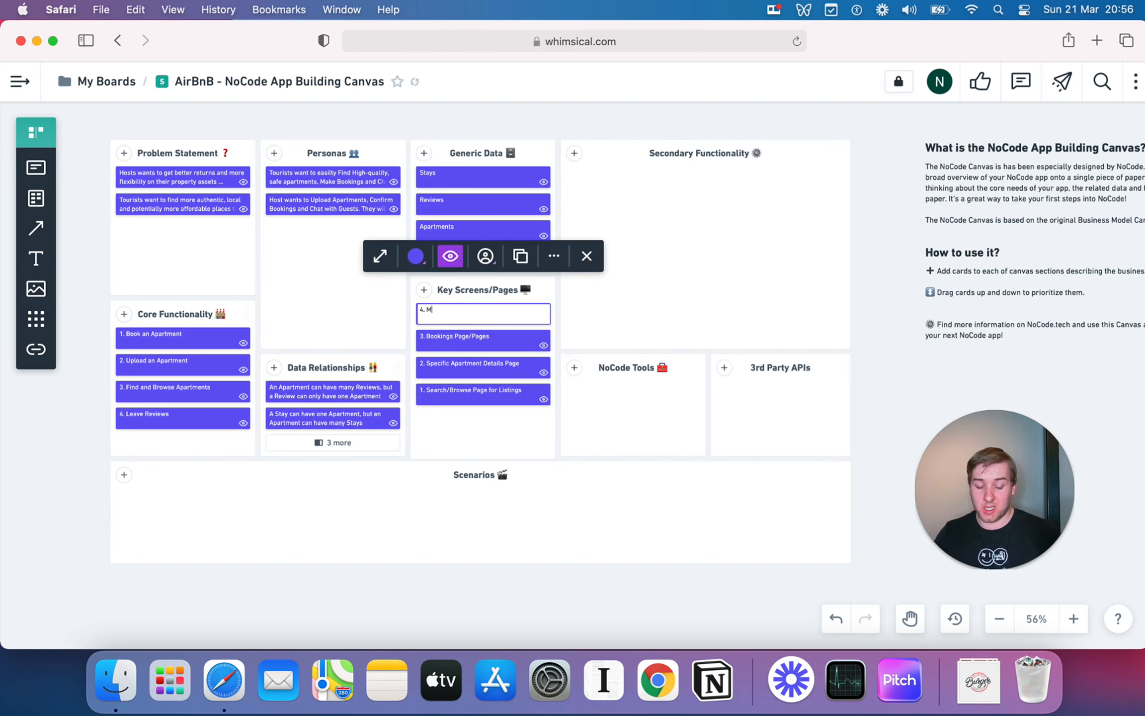
key(BackSpace)
text(Leave Review Page)
Step: Add a Key Screens/Pages card reading "5. Host booking Management Page"
click(425, 291)
text(5. JHo)
key(BackSpace)
key(BackSpace)
key(BackSpace)
text(Host booking Management Page)
click(634, 315)
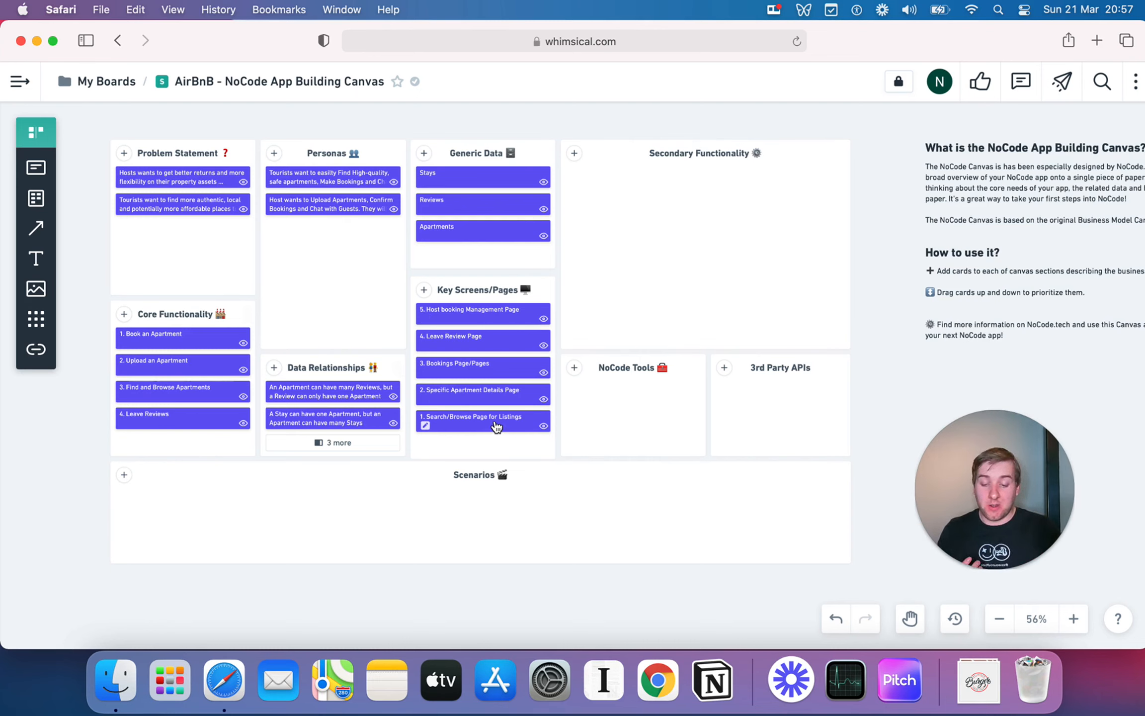
Step: Reorder the Key Screens/Pages cards in ascending numerical order from 1 to 5
click(486, 358)
drag(485, 358, 485, 308)
drag(463, 428, 461, 338)
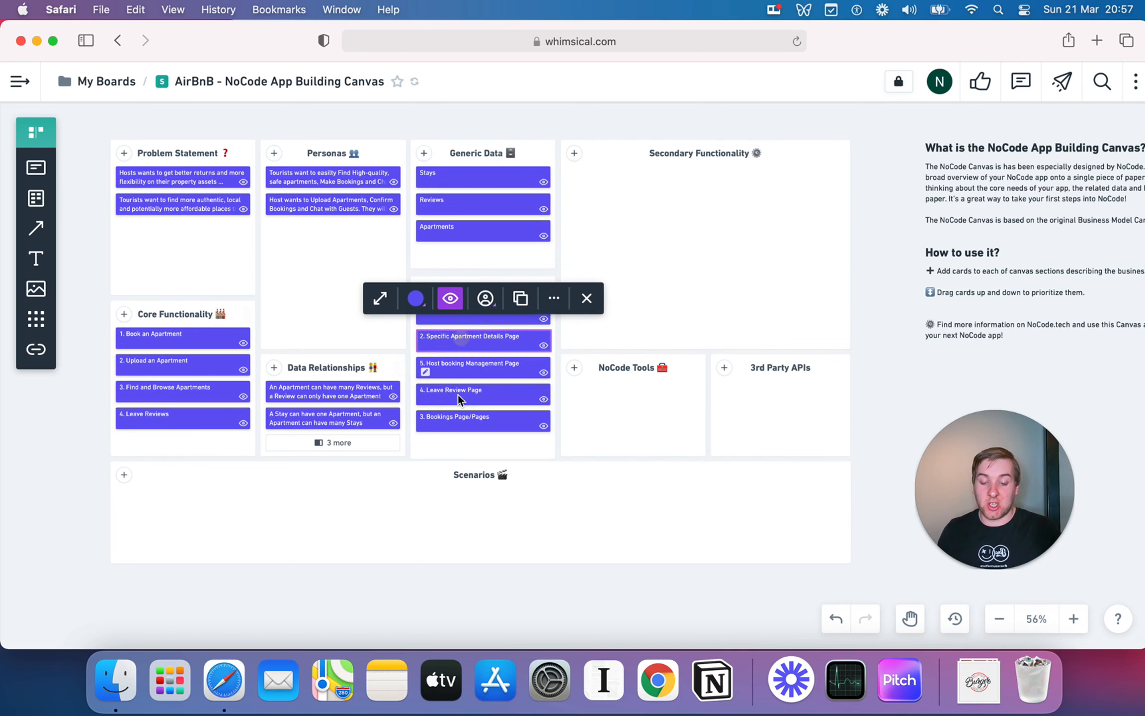
drag(461, 421, 458, 360)
drag(462, 422, 461, 384)
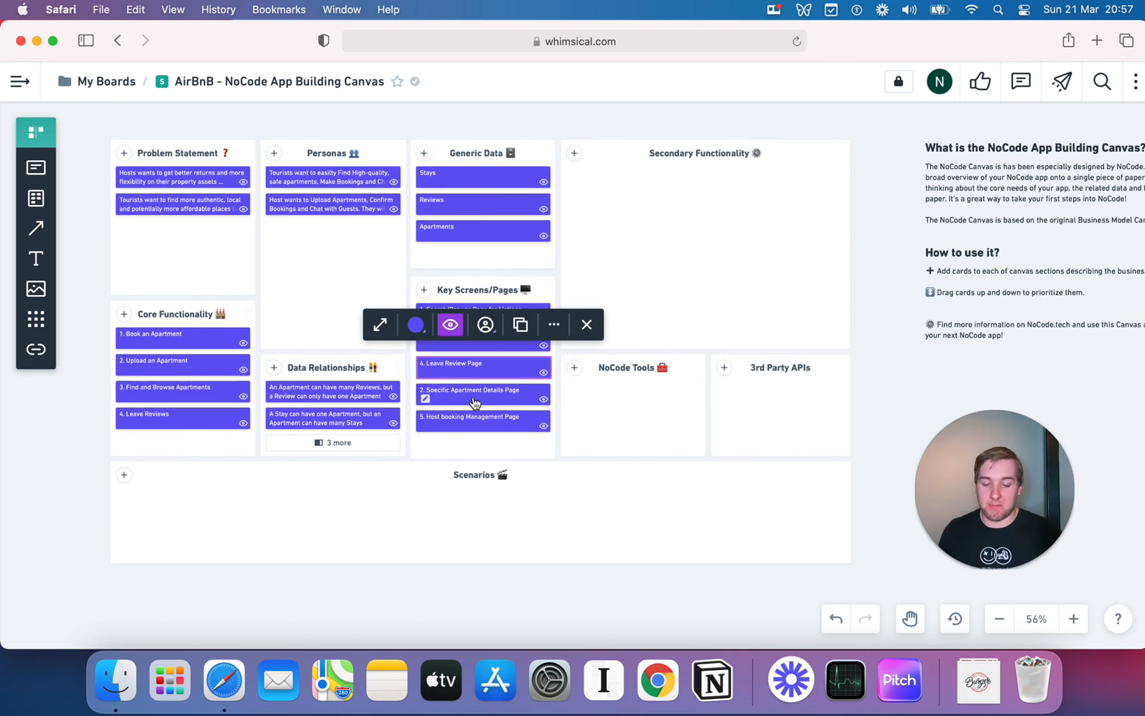
drag(470, 382, 470, 329)
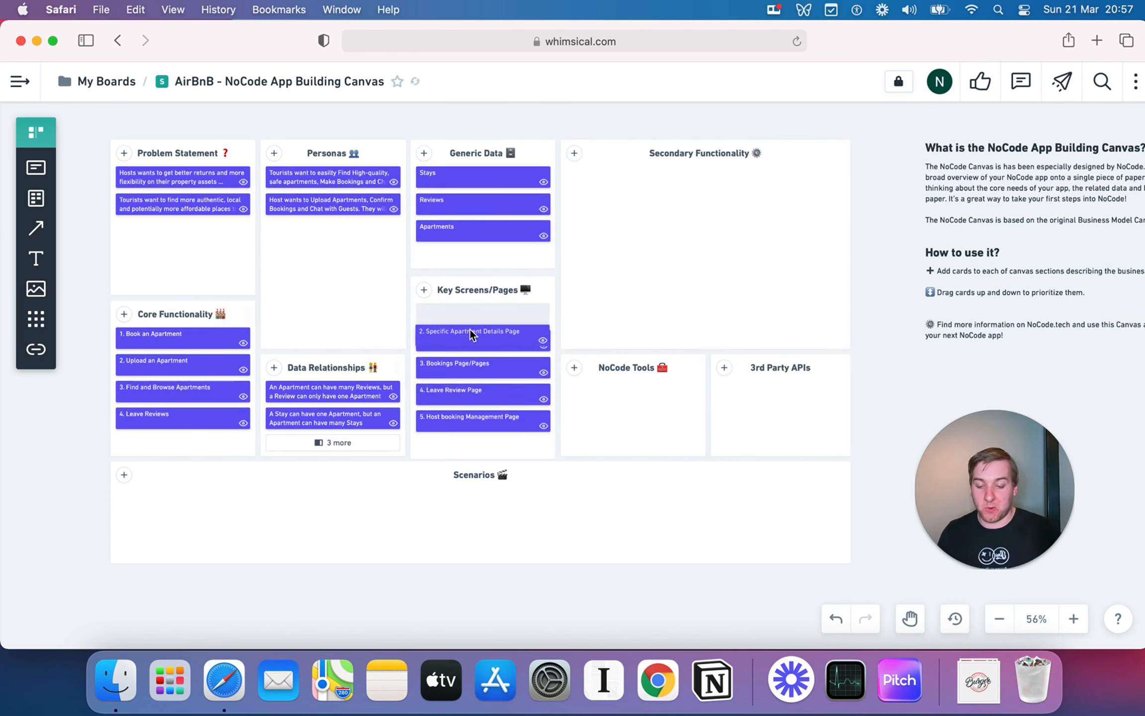
click(357, 280)
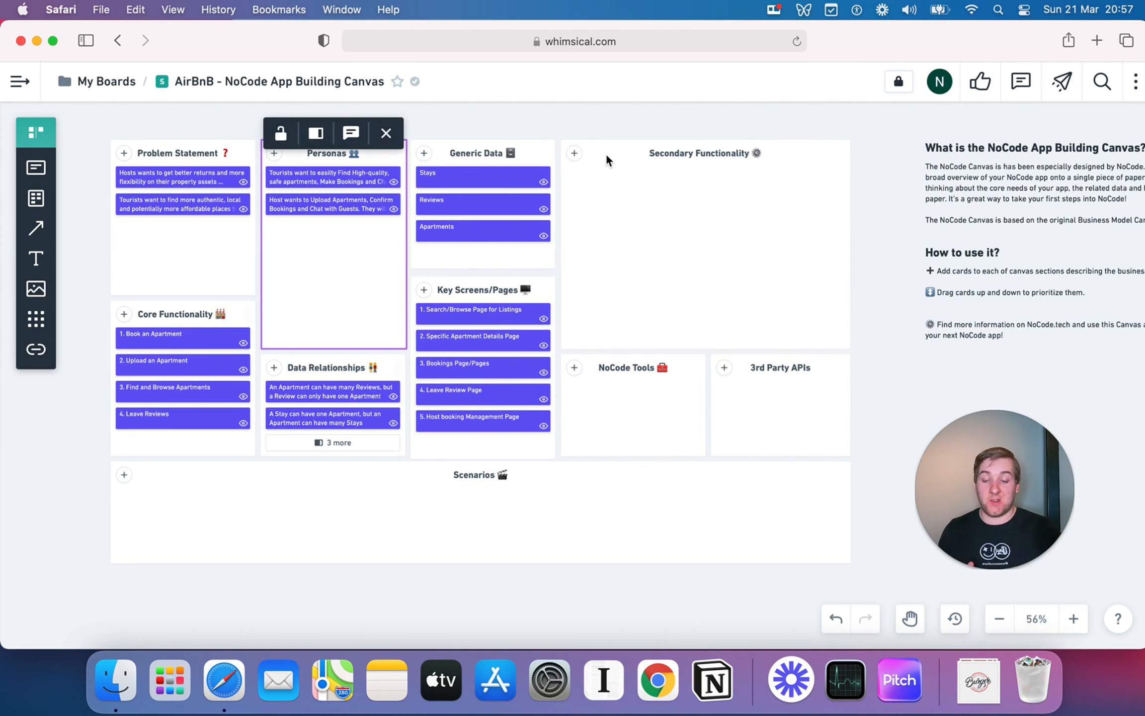
click(605, 113)
scroll(605, 114, up, 2)
scroll(605, 115, down, 2)
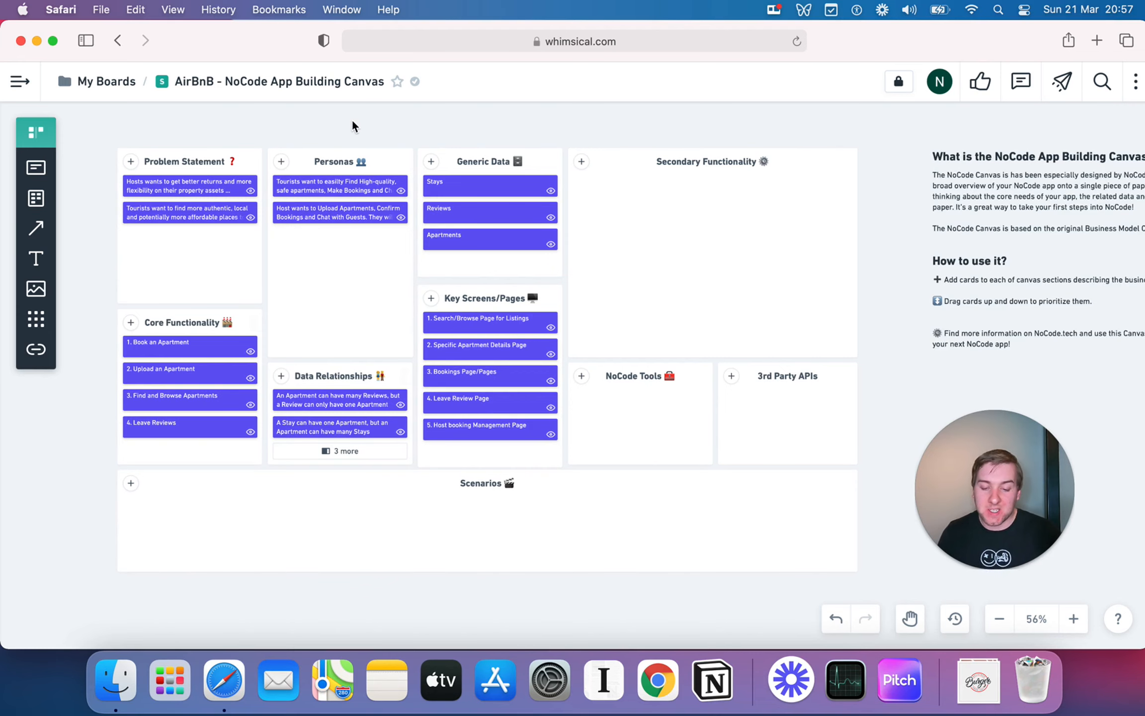
scroll(352, 121, up, 2)
scroll(352, 126, down, 1)
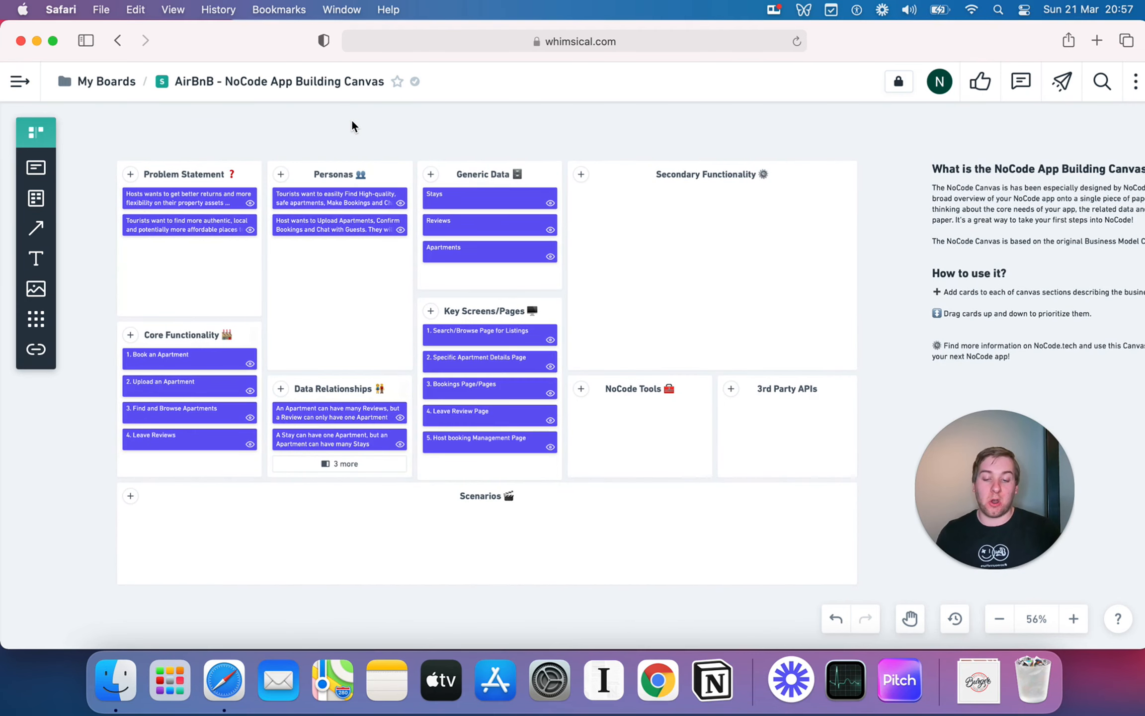
scroll(352, 126, down, 1)
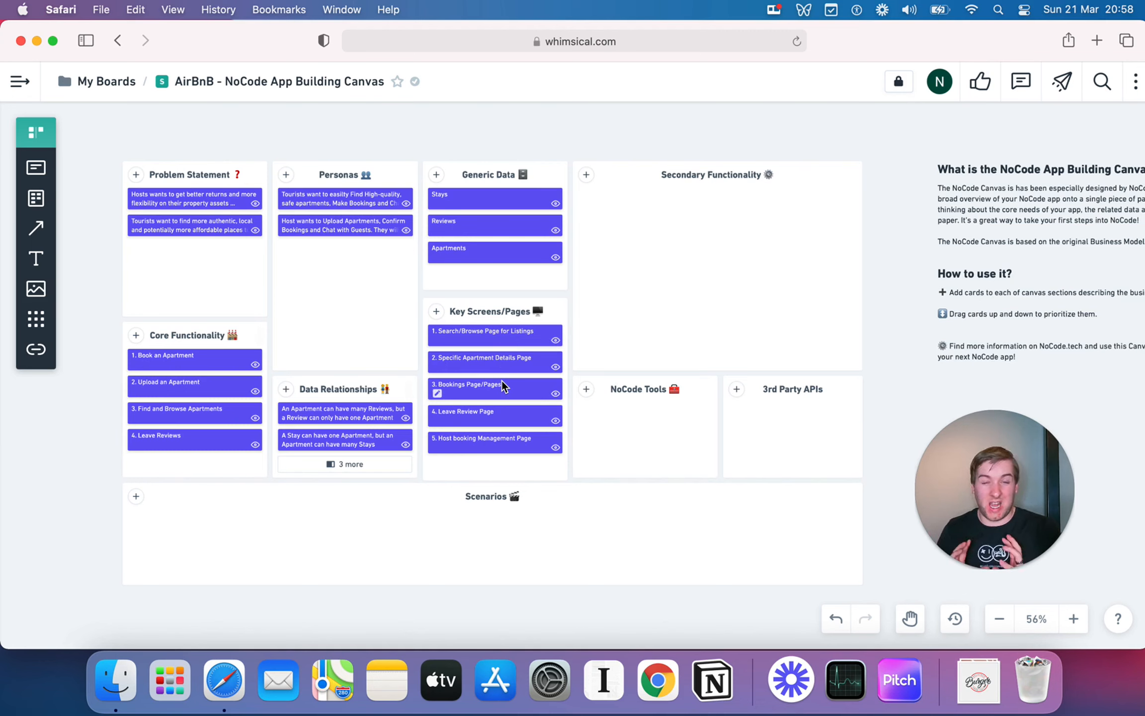
Step: Add a Secondary Functionality card reading "Filter Apartment Details (Has Hot Tub, Has Pool etc)"
click(586, 175)
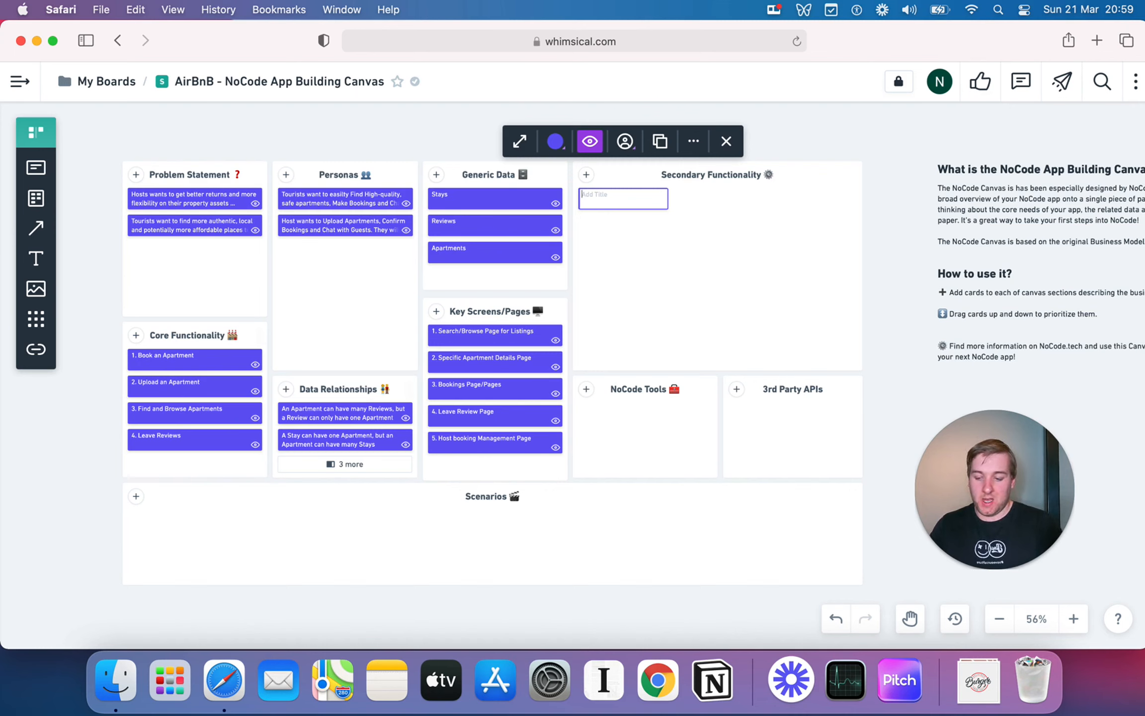
text(Fi)
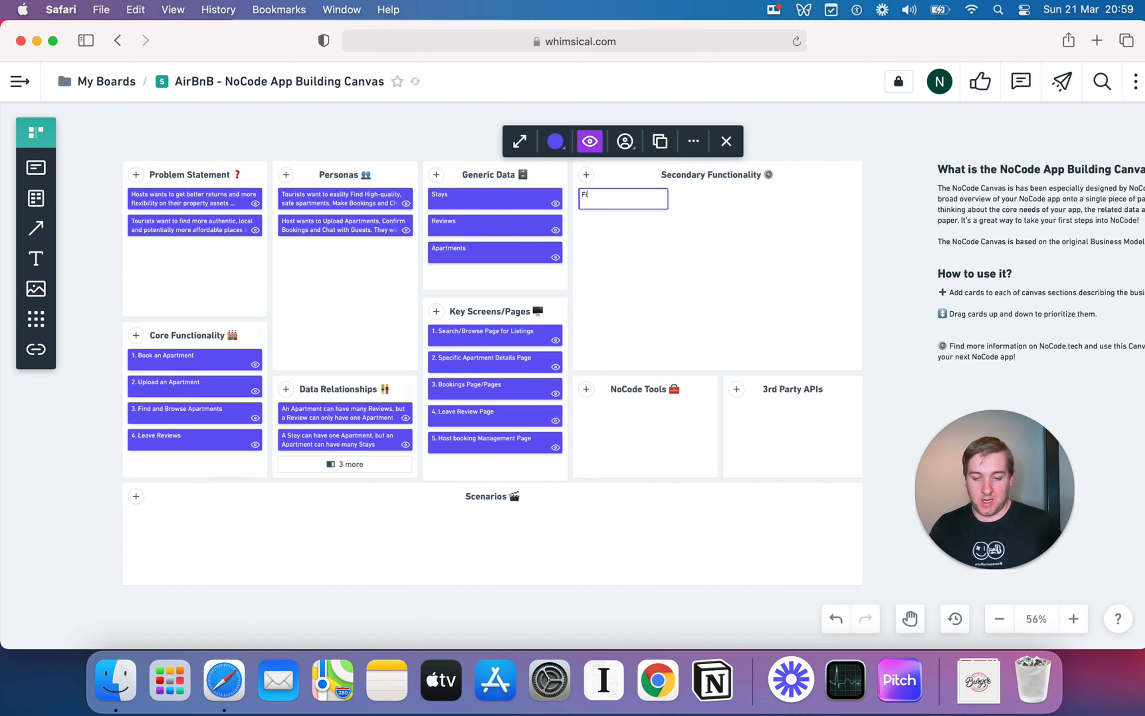
text(lter Apaert)
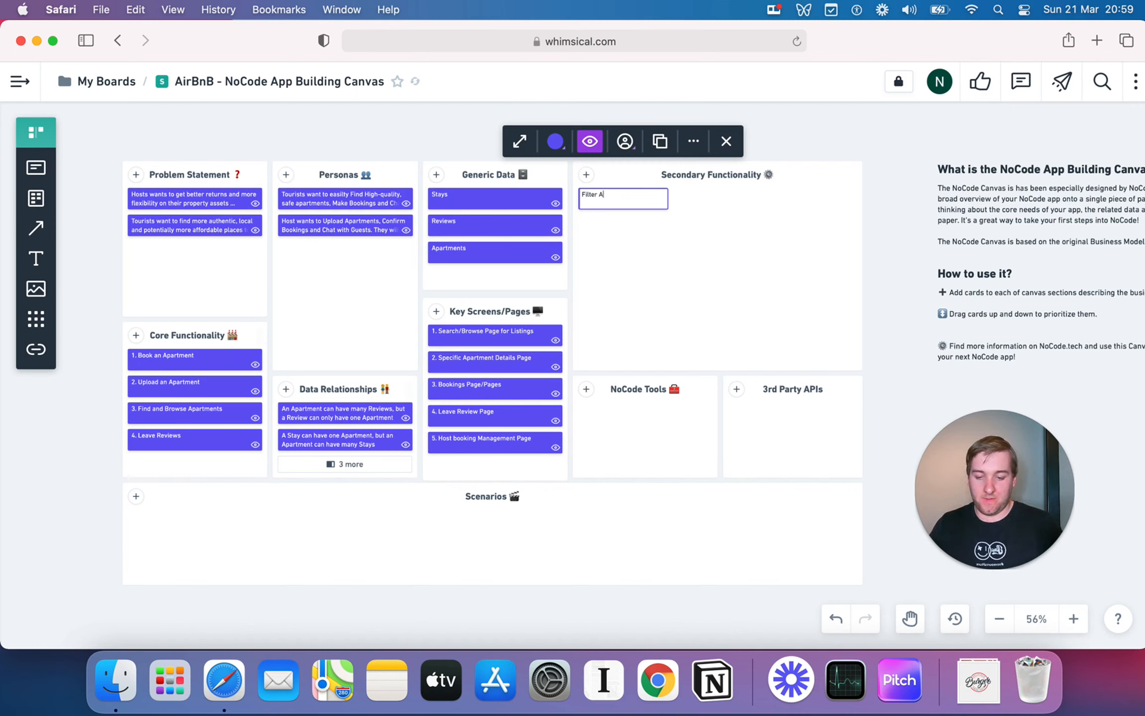
key(BackSpace)
key(BackSpace)
key(BackSpace)
text(rtme)
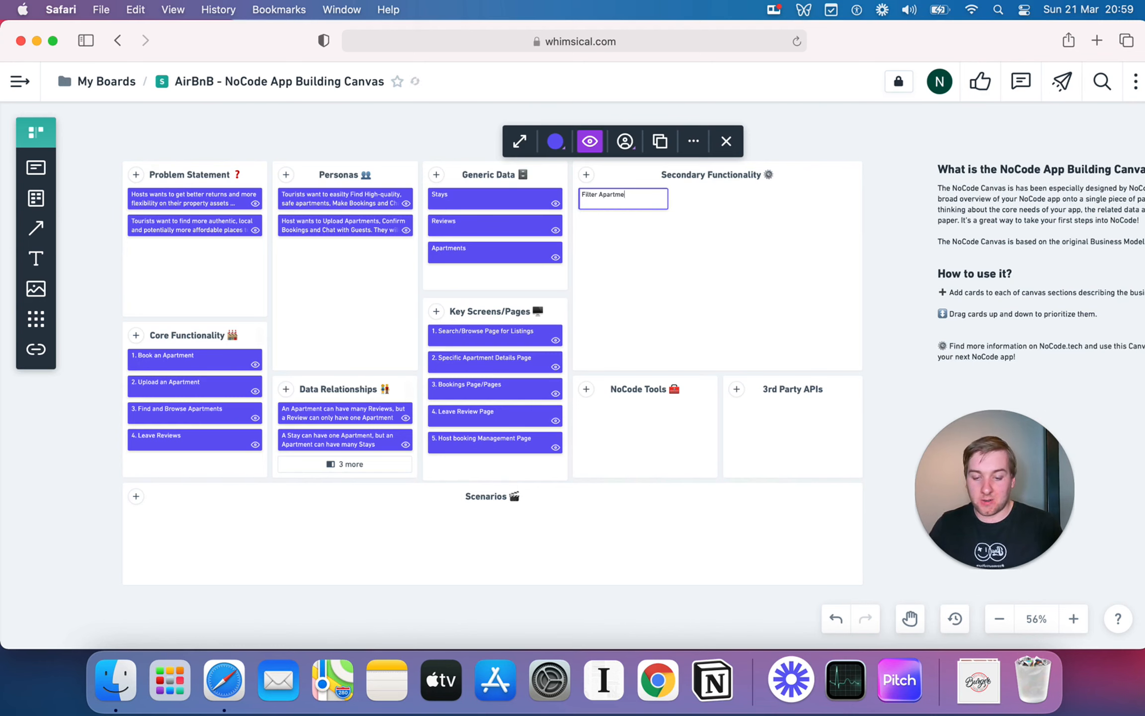
text(nt Details ()
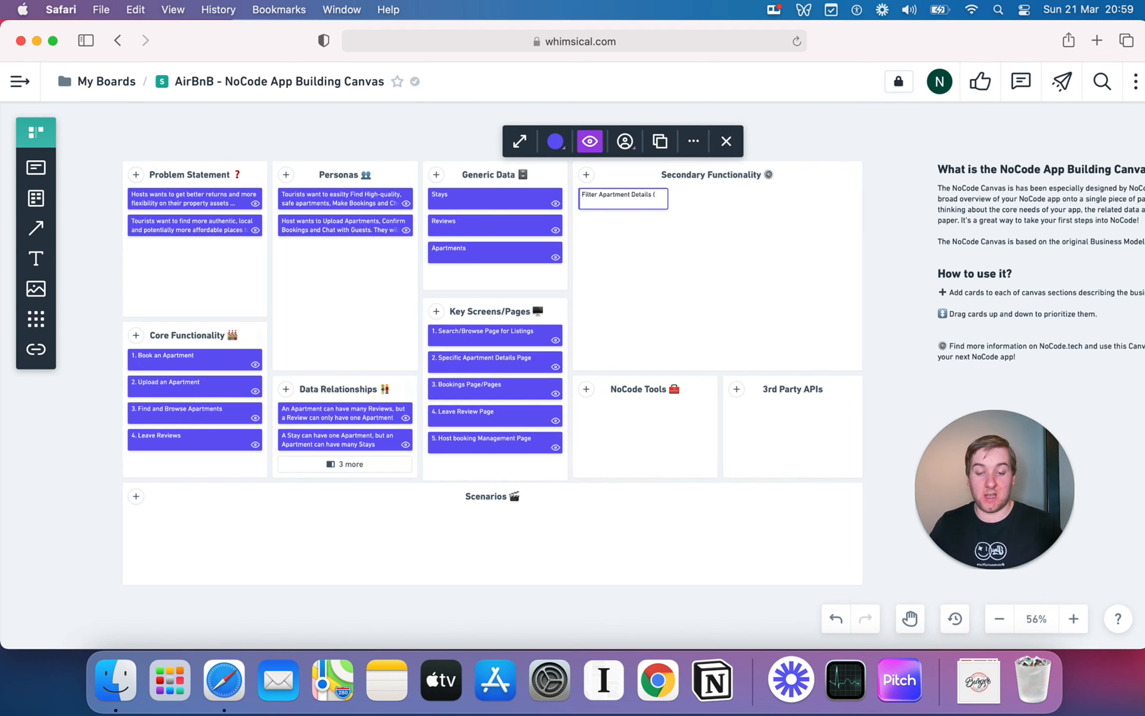
text(Has Hot Tub)
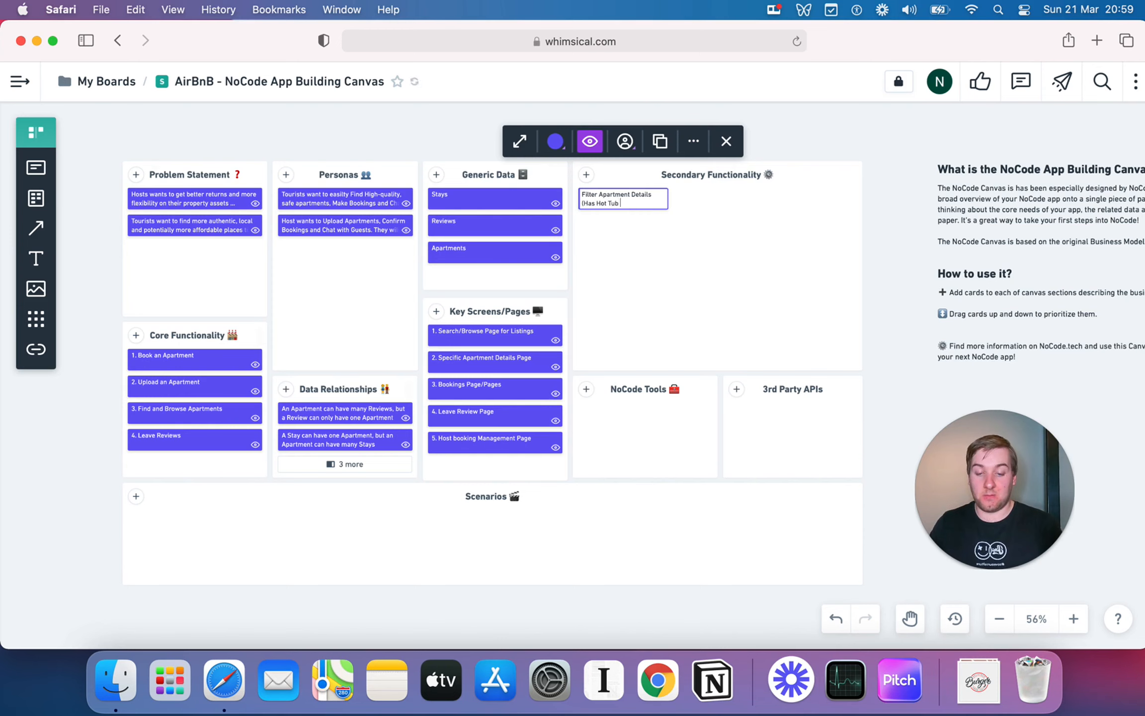
key(BackSpace)
text(, Has OPo)
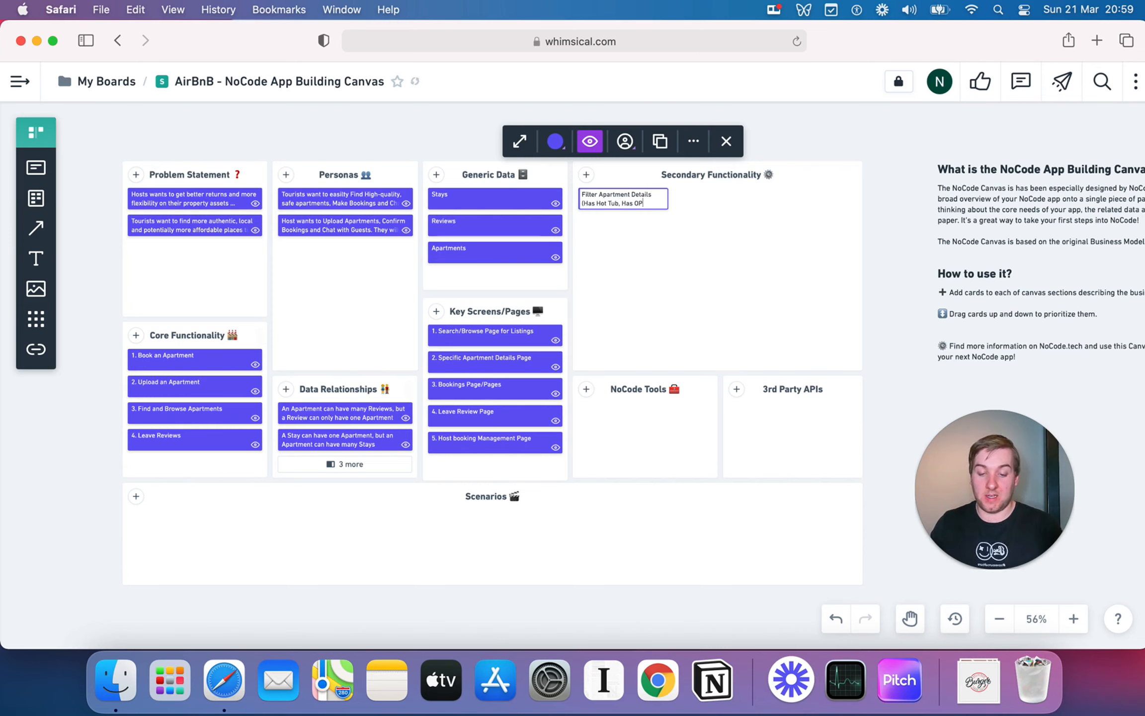
key(BackSpace)
key(BackSpace)
key(BackSpace)
text(Pool etc))
click(714, 242)
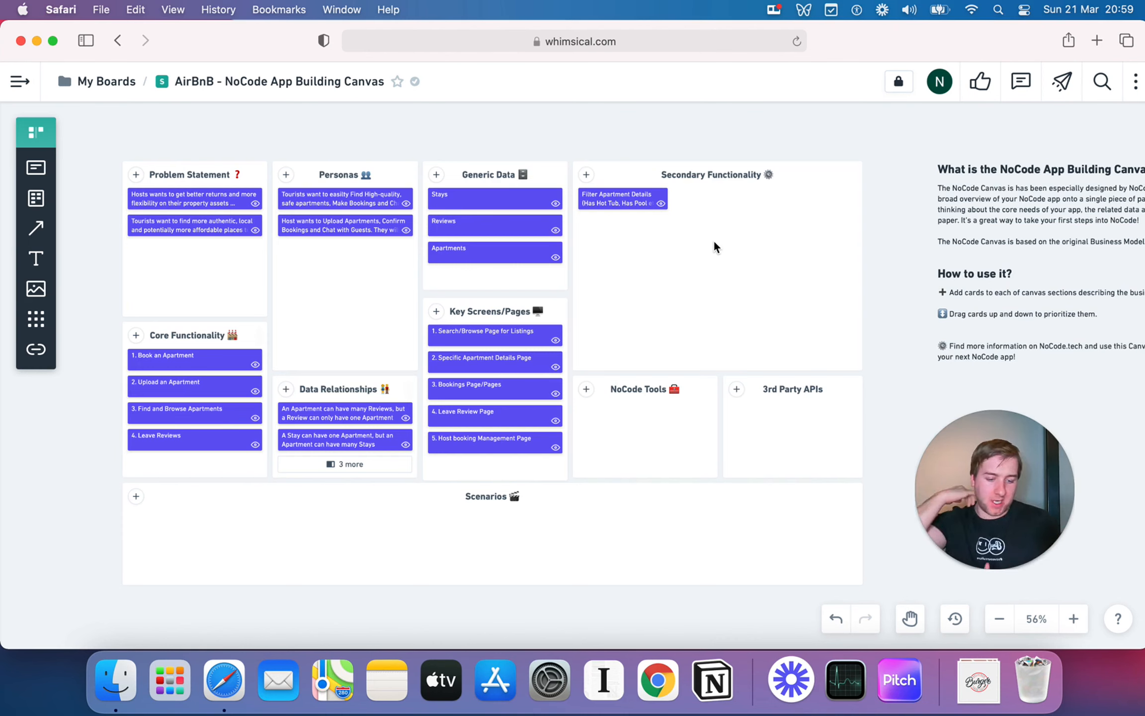
Step: Add a Secondary Functionality card reading "Upload Profile Picture + Edit Profile Bio"
click(592, 176)
text(Upload Profile Picture )
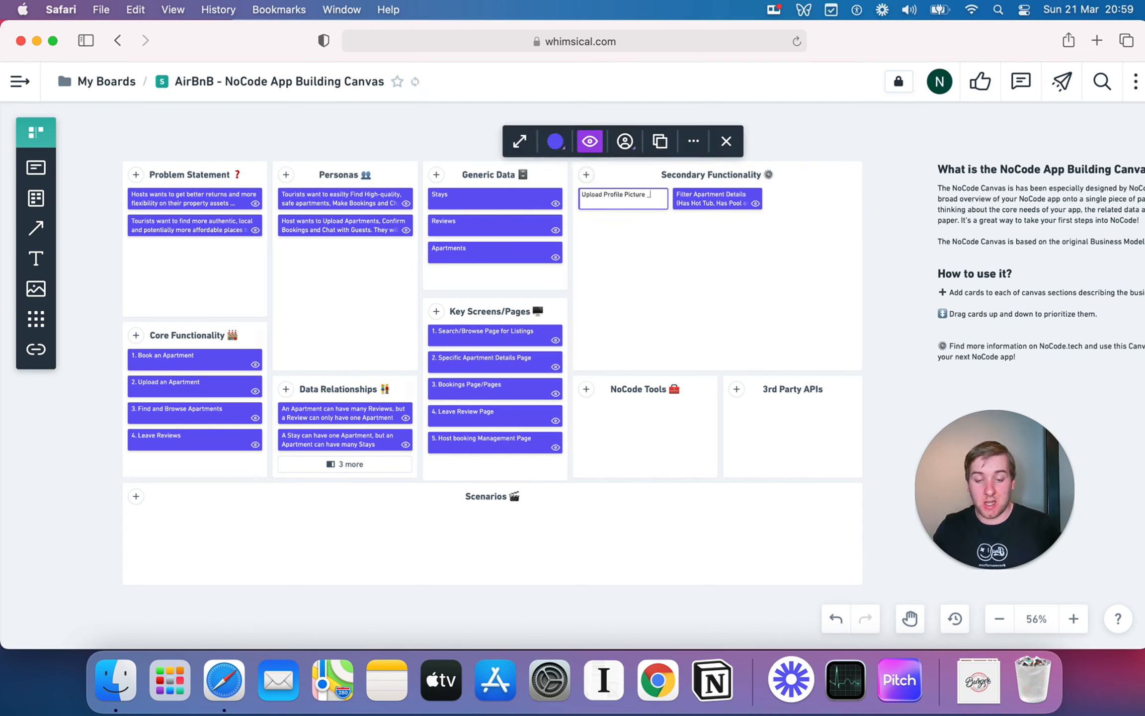
text(+ Edit Profile Bio)
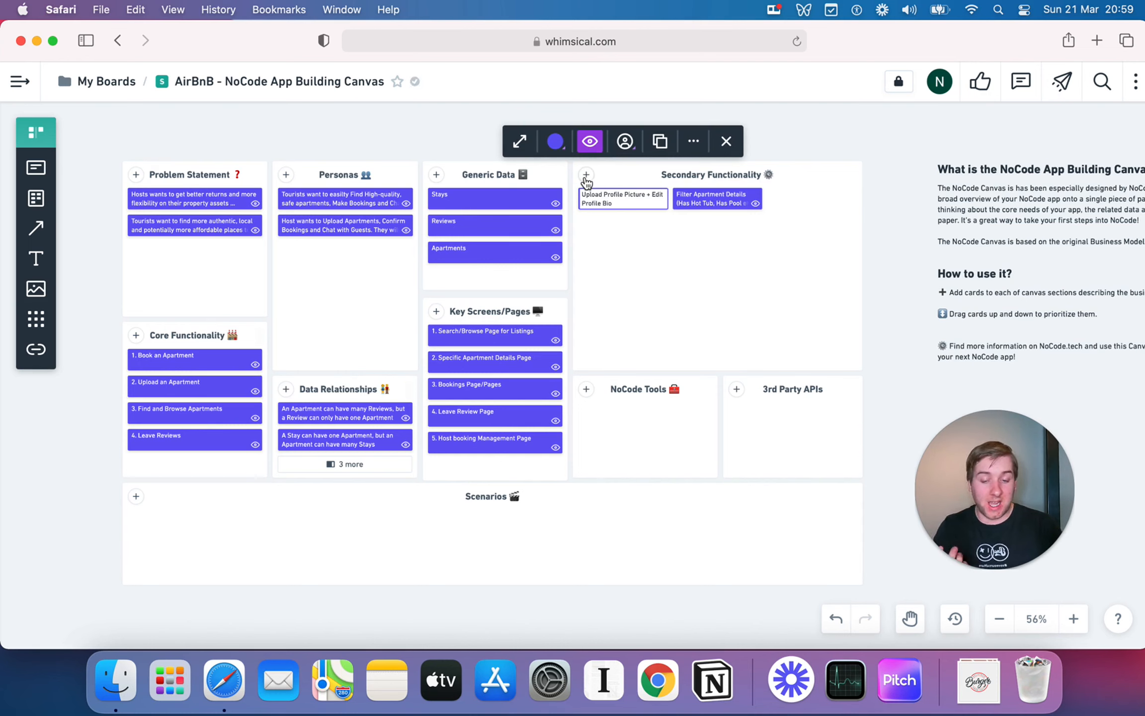
Step: Add a Secondary Functionality card reading "Add, Change, Remove Credit Cards/Payment Details"
click(586, 175)
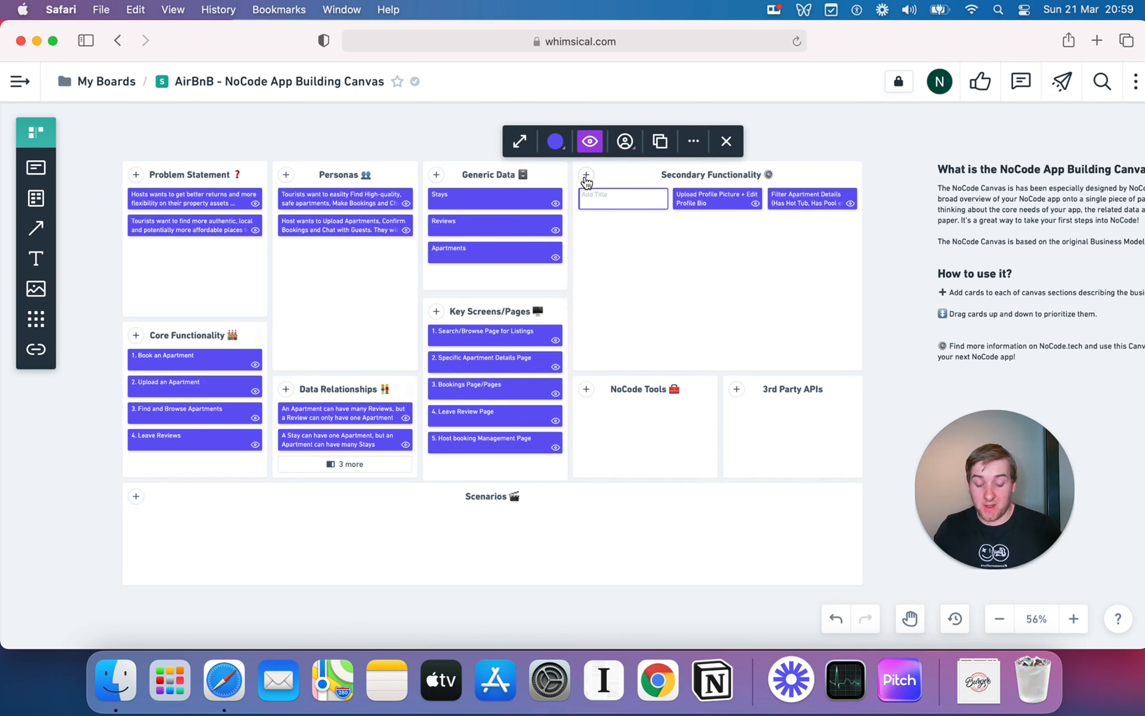
text(Add, C)
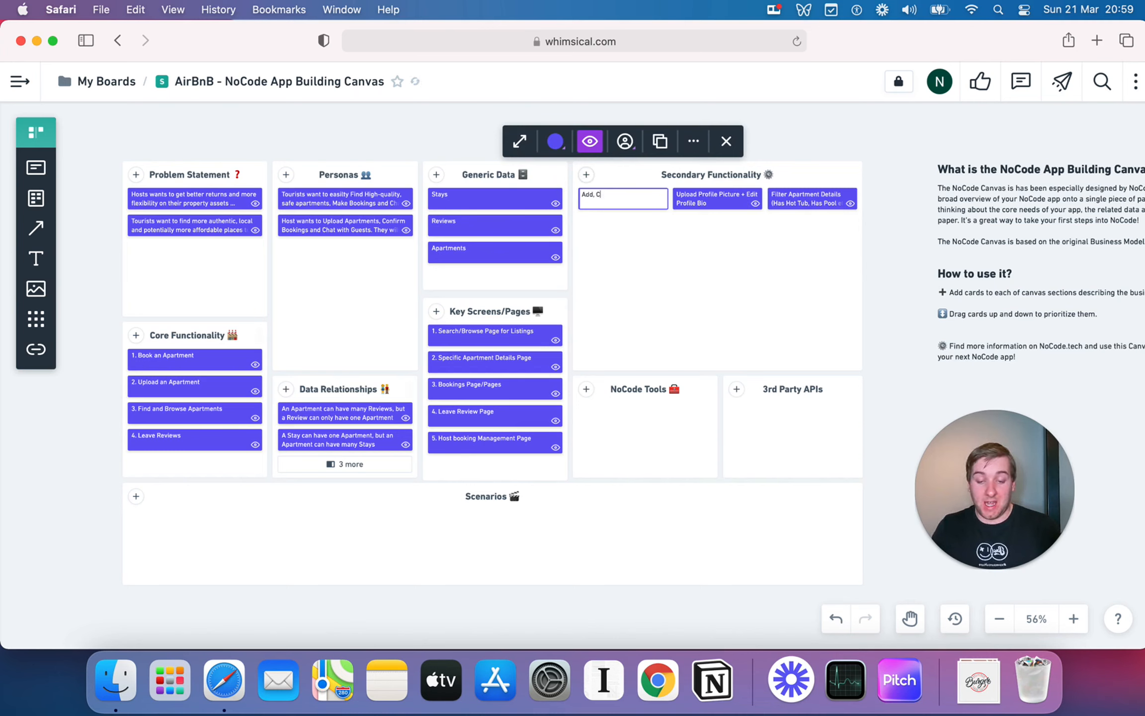
text(hange )
text( R)
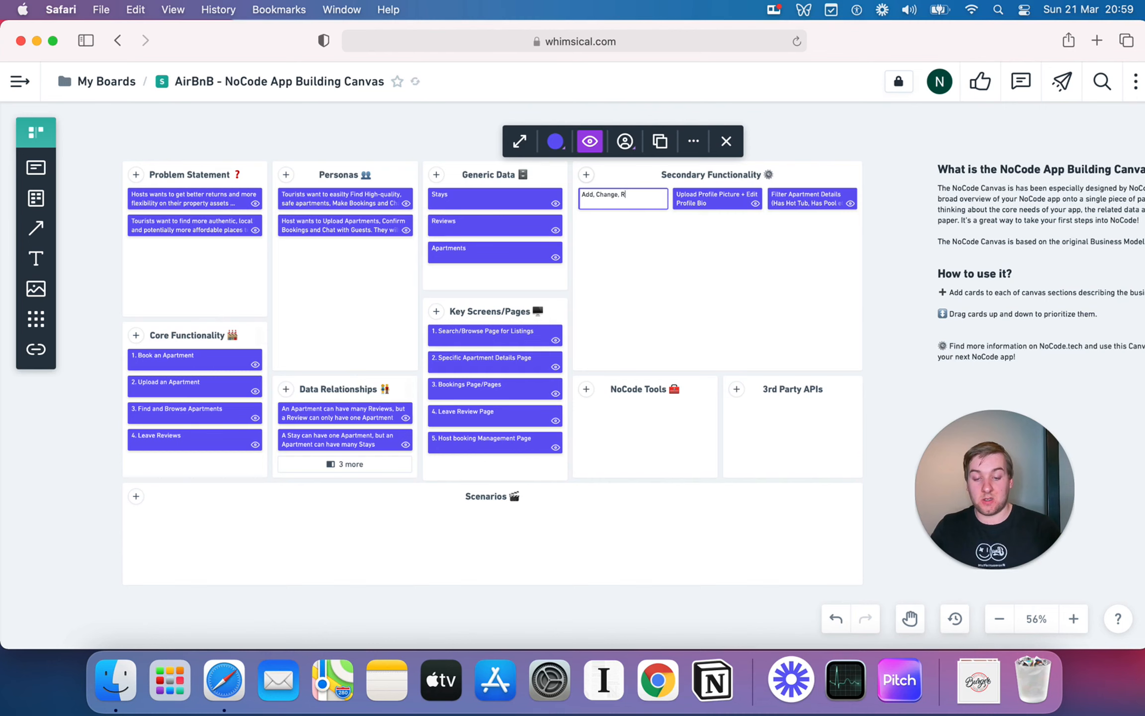
text(emove Credit Card)
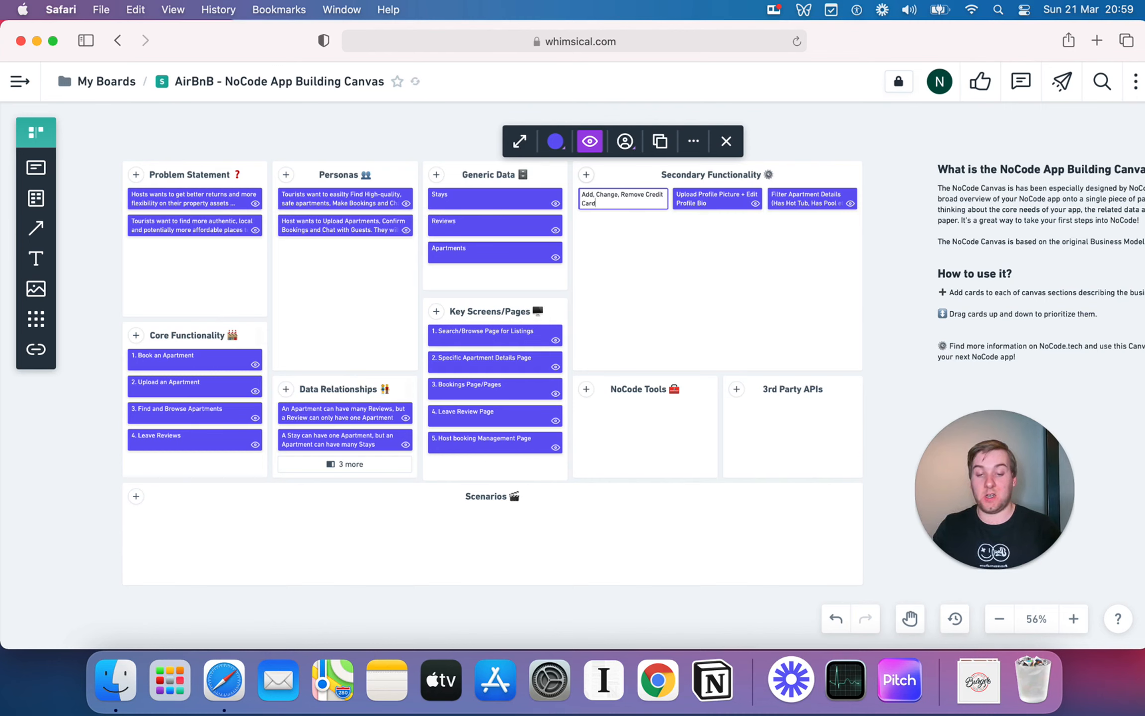
text(s/Payment Details)
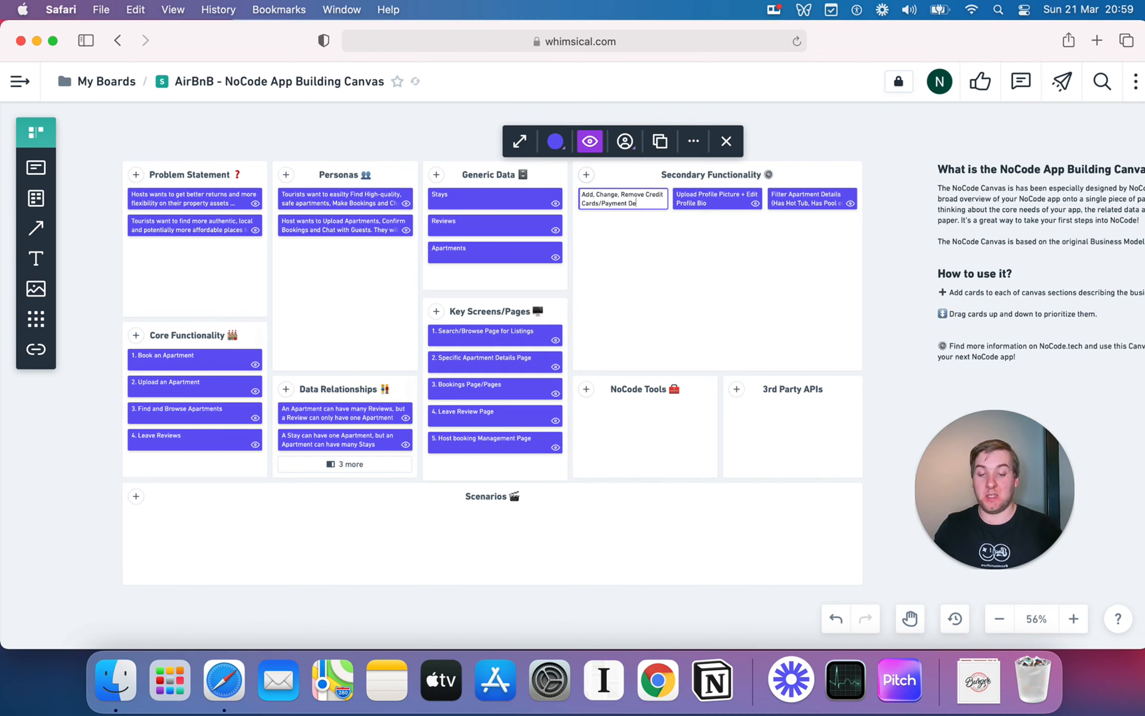
Step: Add two Secondary Functionality cards reading "Edit Review" and "Live Chat between Host + Tourist"
click(587, 176)
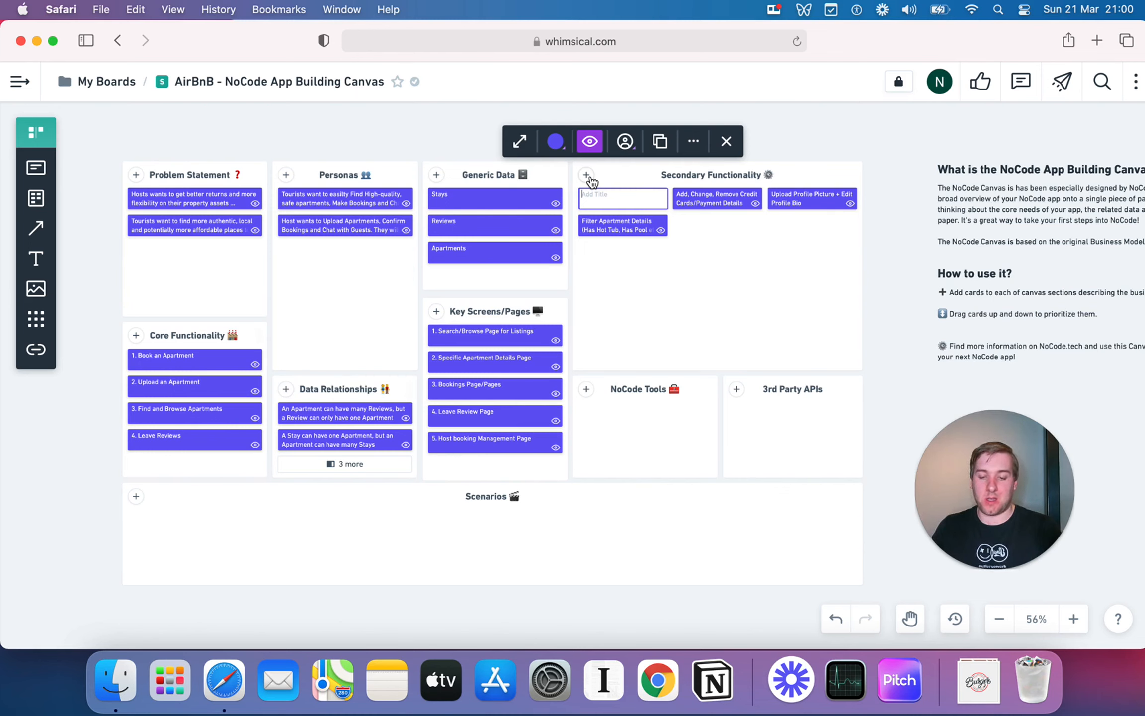
text(Edit Review)
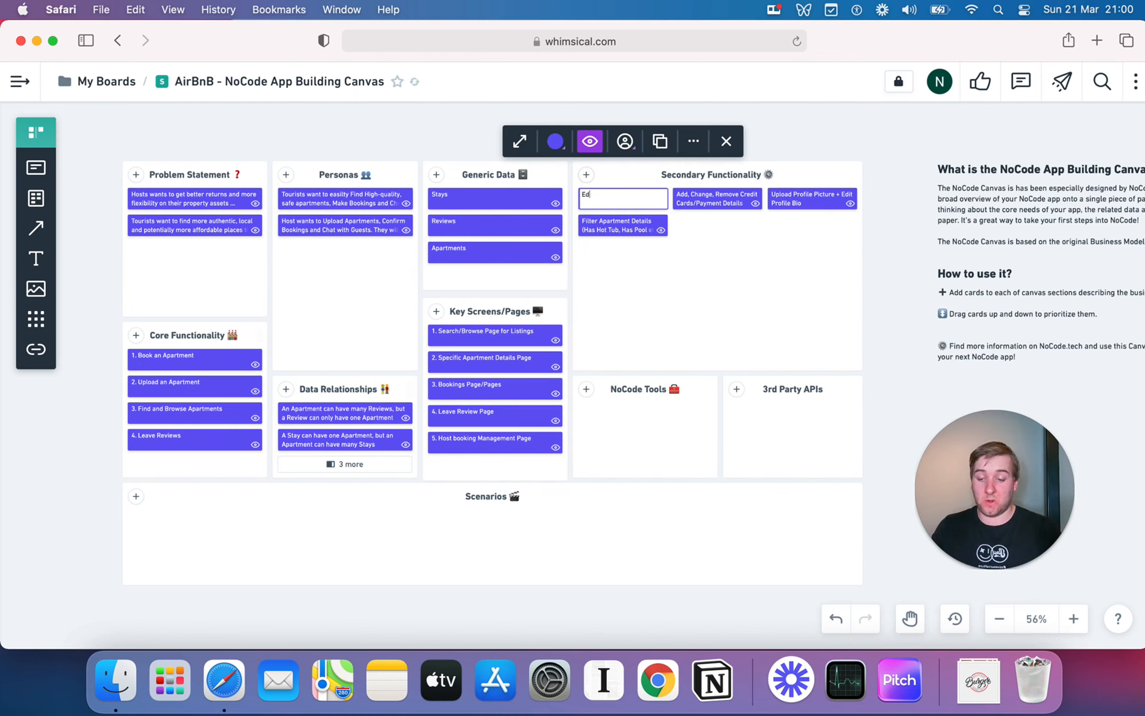
click(589, 175)
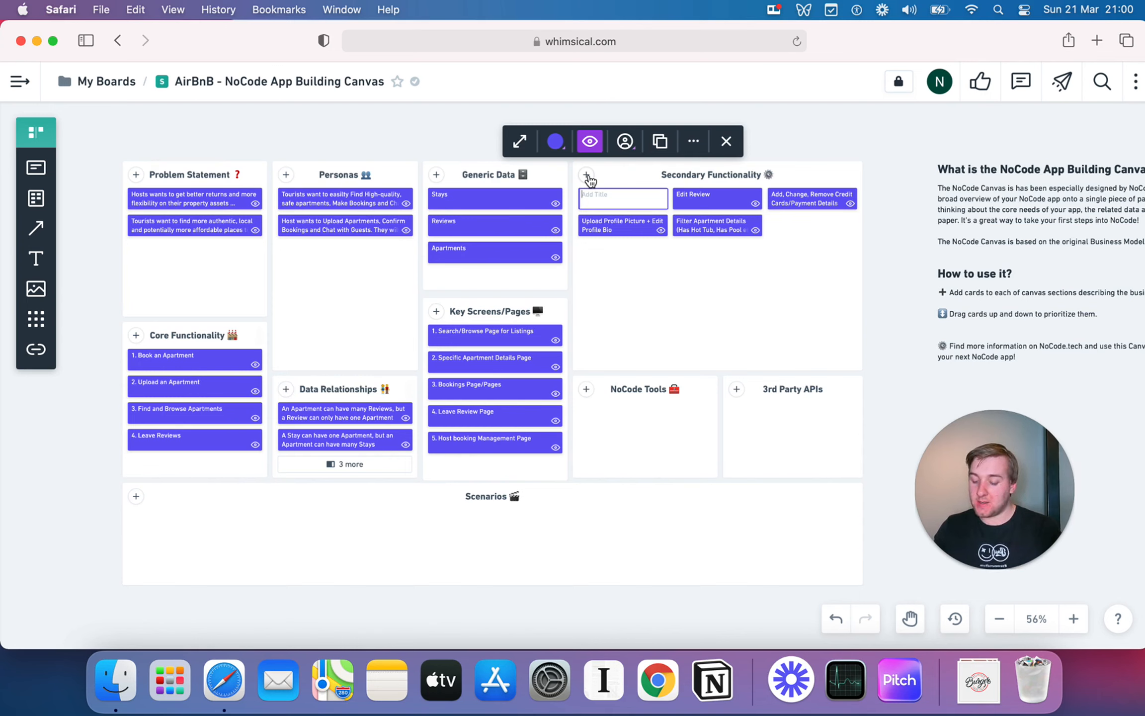
text(Chat betw)
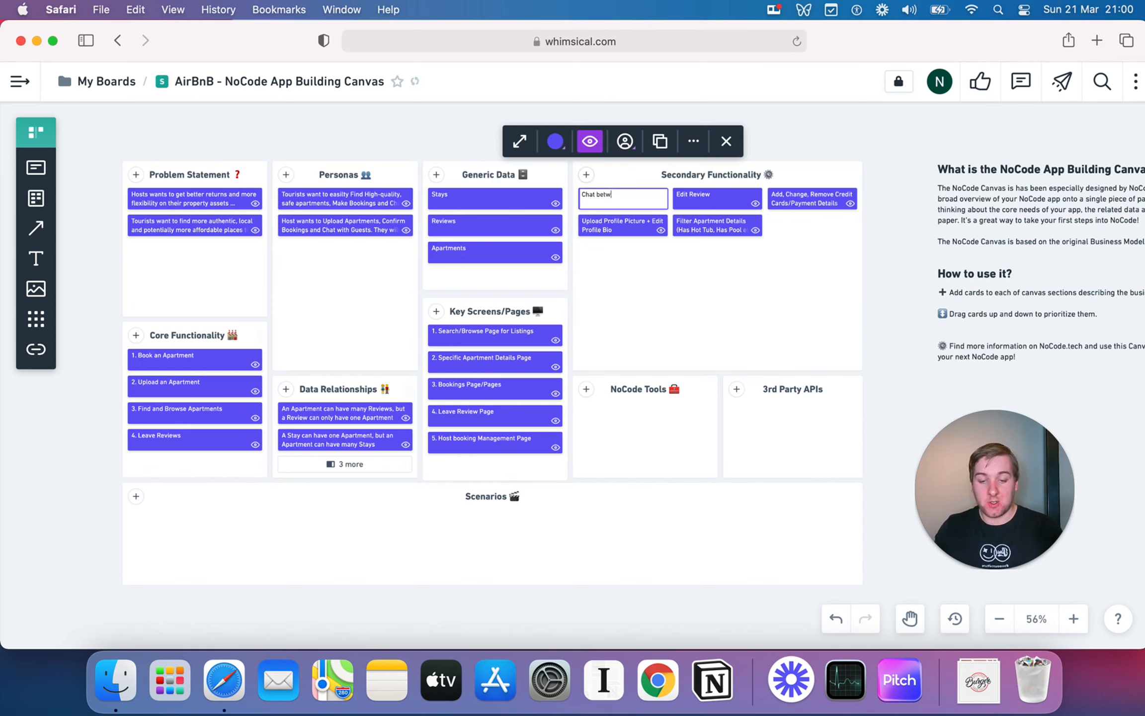
key(BackSpace)
key(BackSpace)
key(BackSpace)
key(BackSpace)
key(BackSpace)
key(BackSpace)
key(BackSpace)
key(BackSpace)
key(BackSpace)
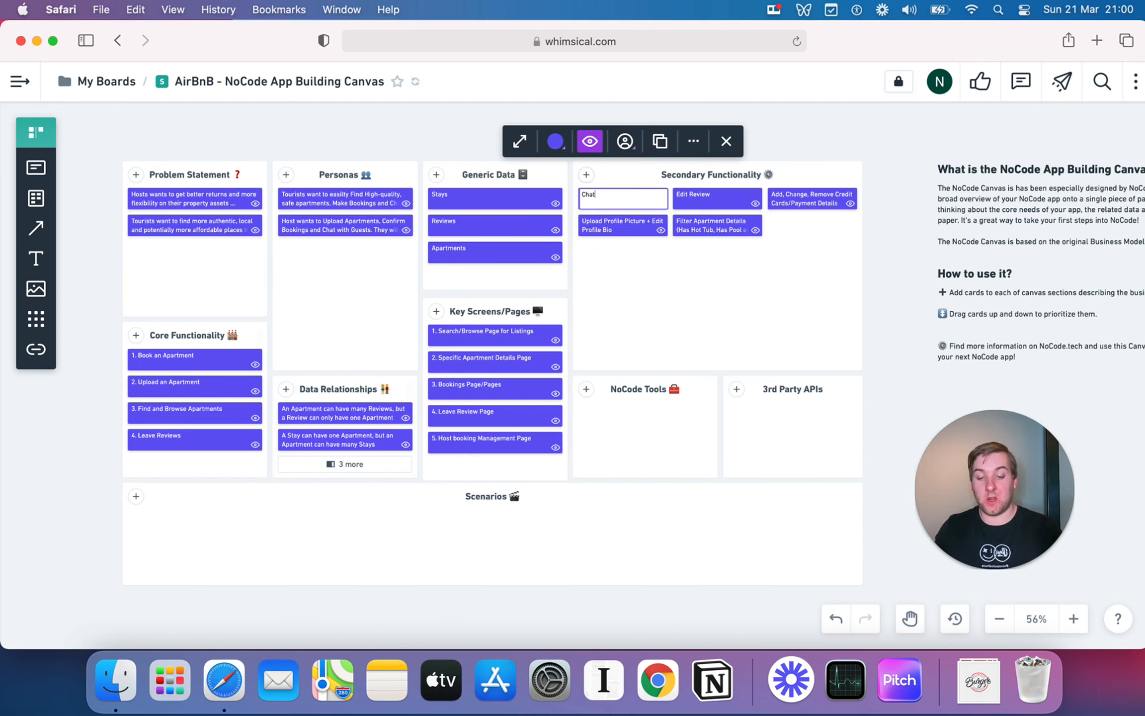
text(Live Chat be)
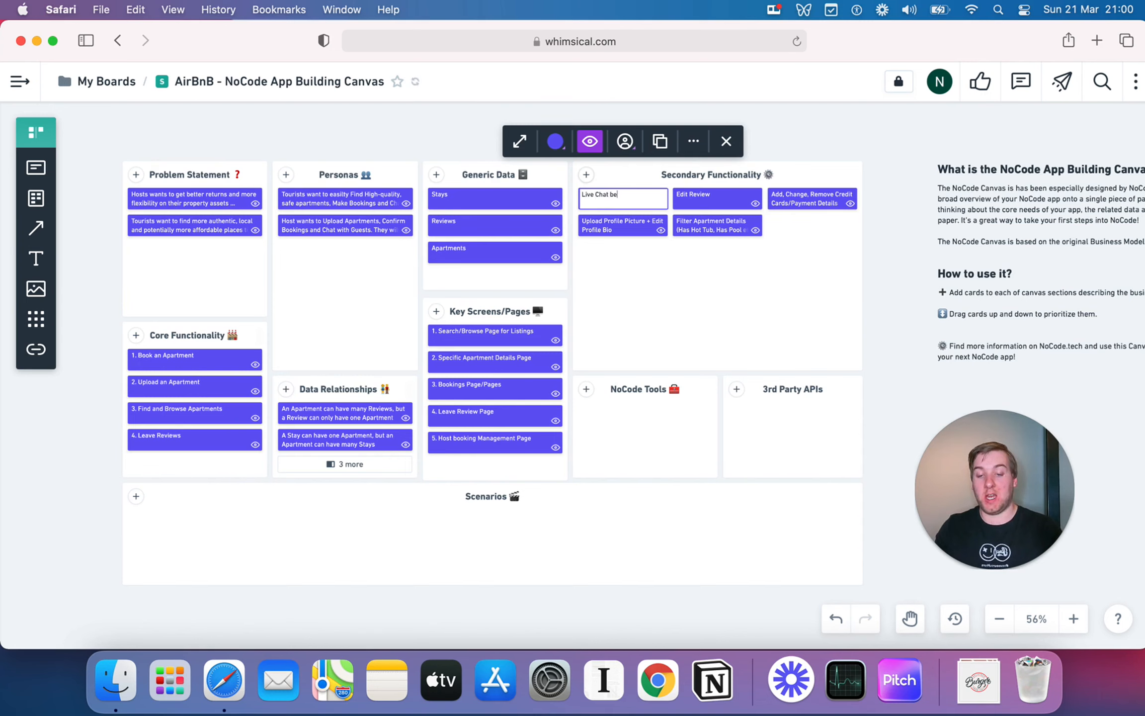
text(tween Host + Tourist)
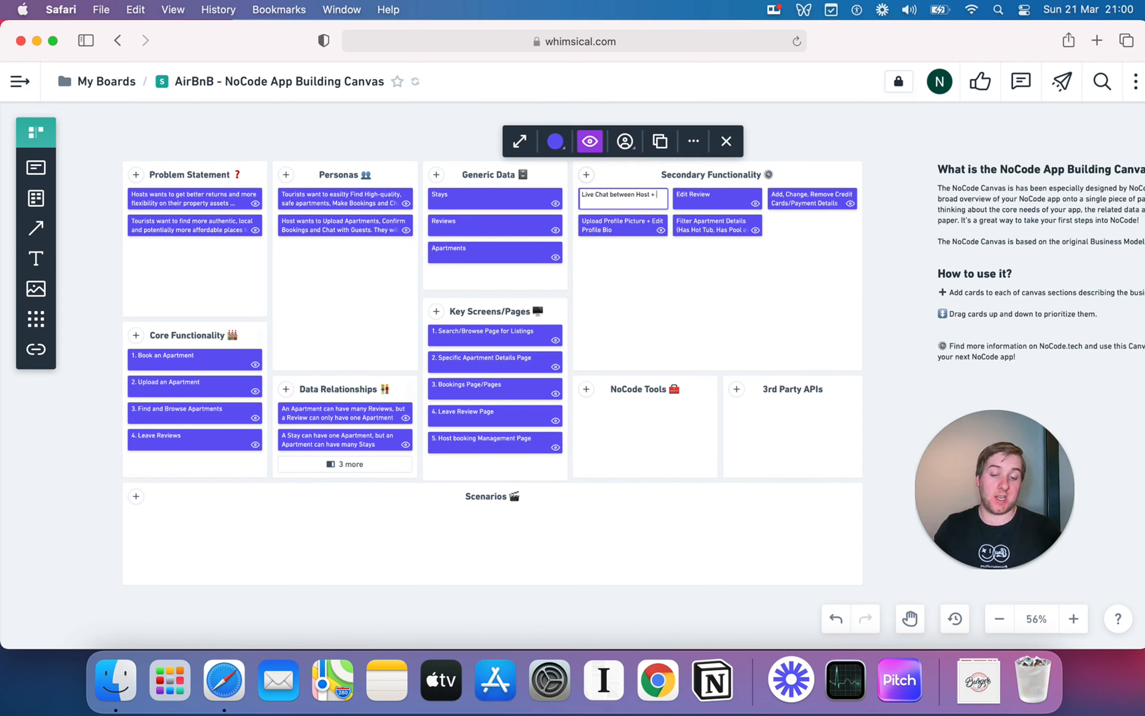
Step: Add a Secondary Functionality card reading "Notifications when Apartment Listing Updates"
click(587, 174)
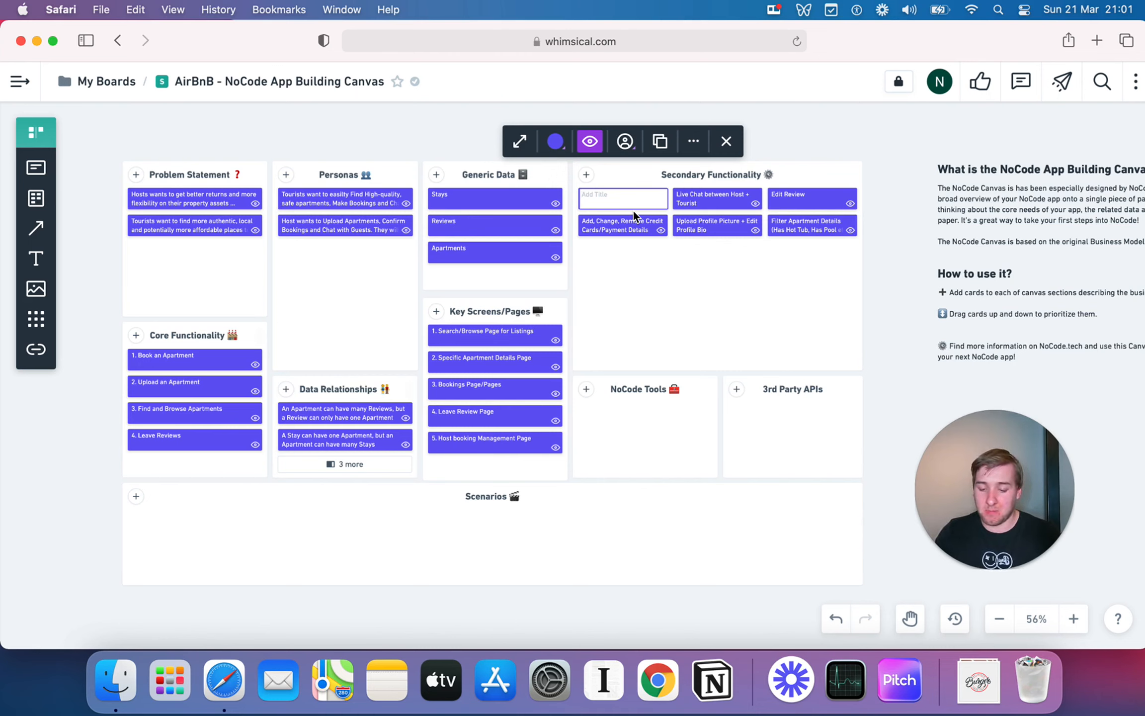
text(N)
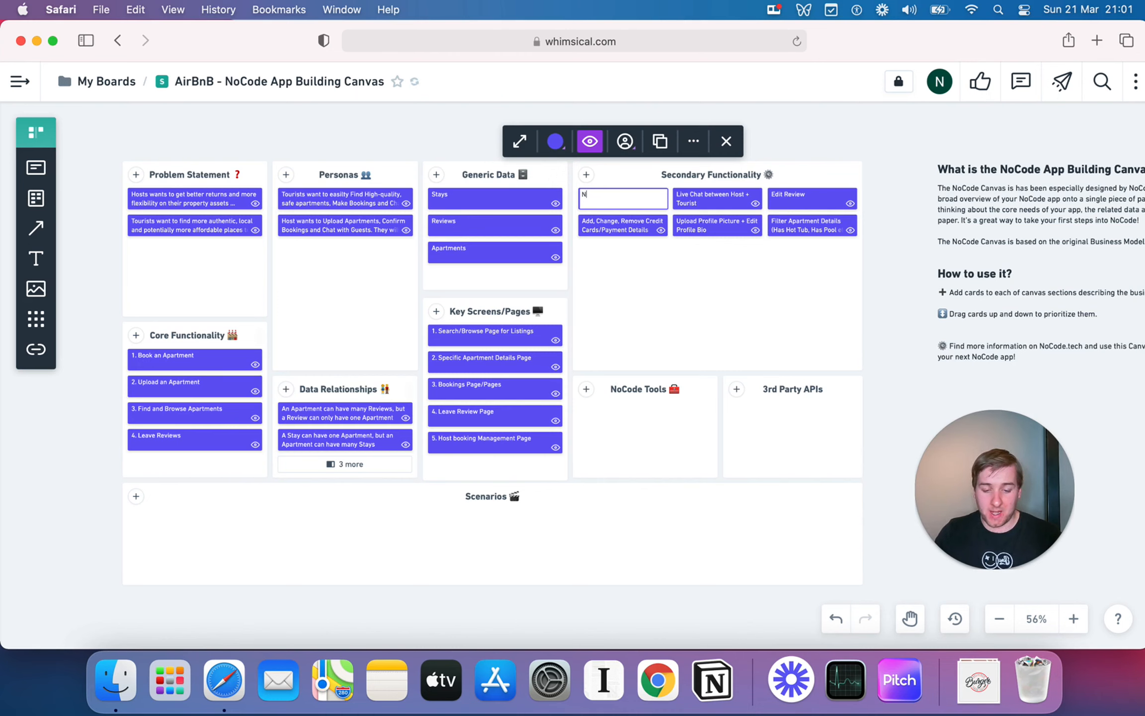
text(otifications when )
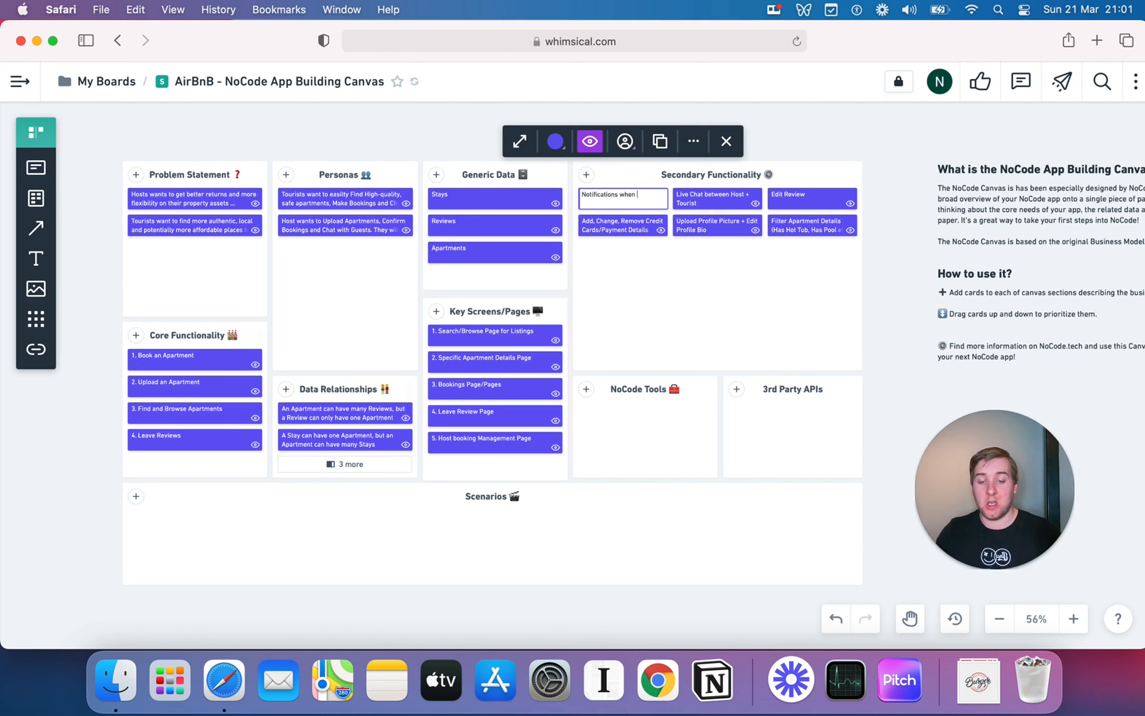
text(Apartme)
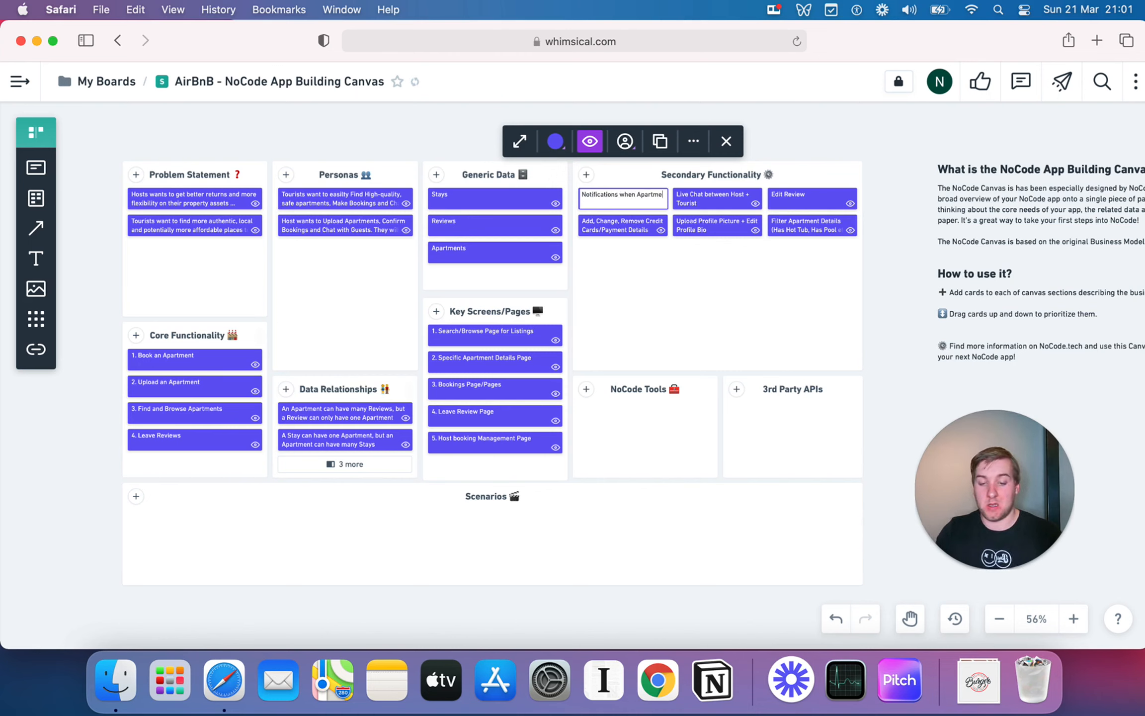
text(nt Listing)
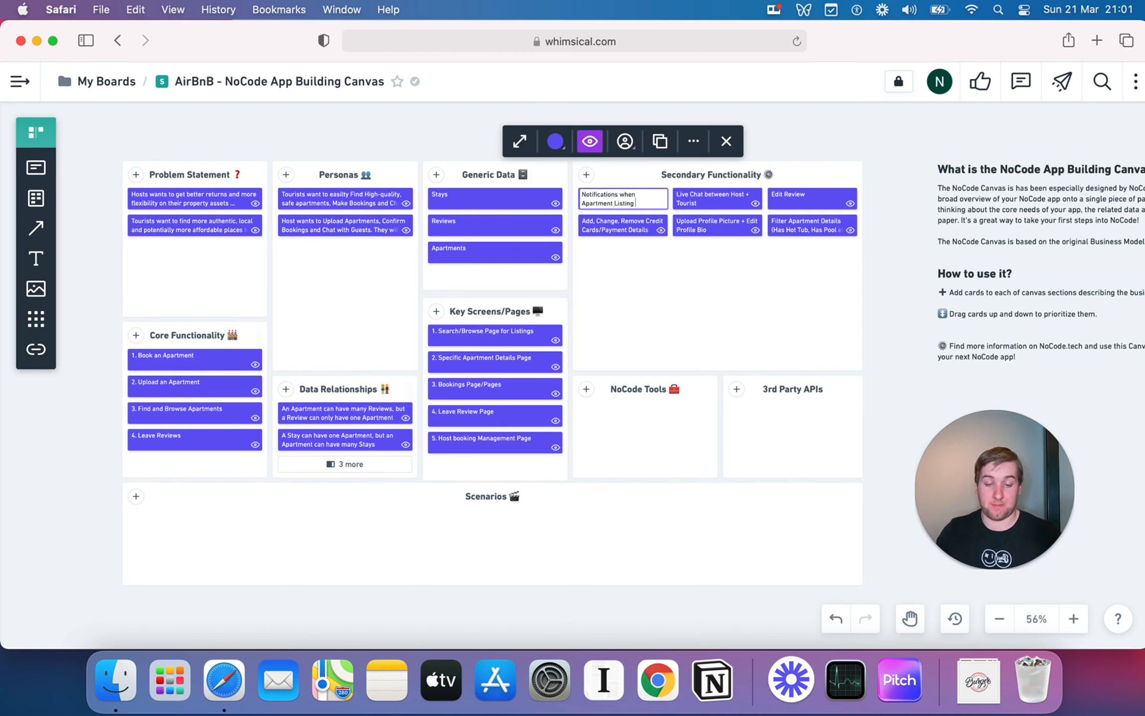
text( Updates)
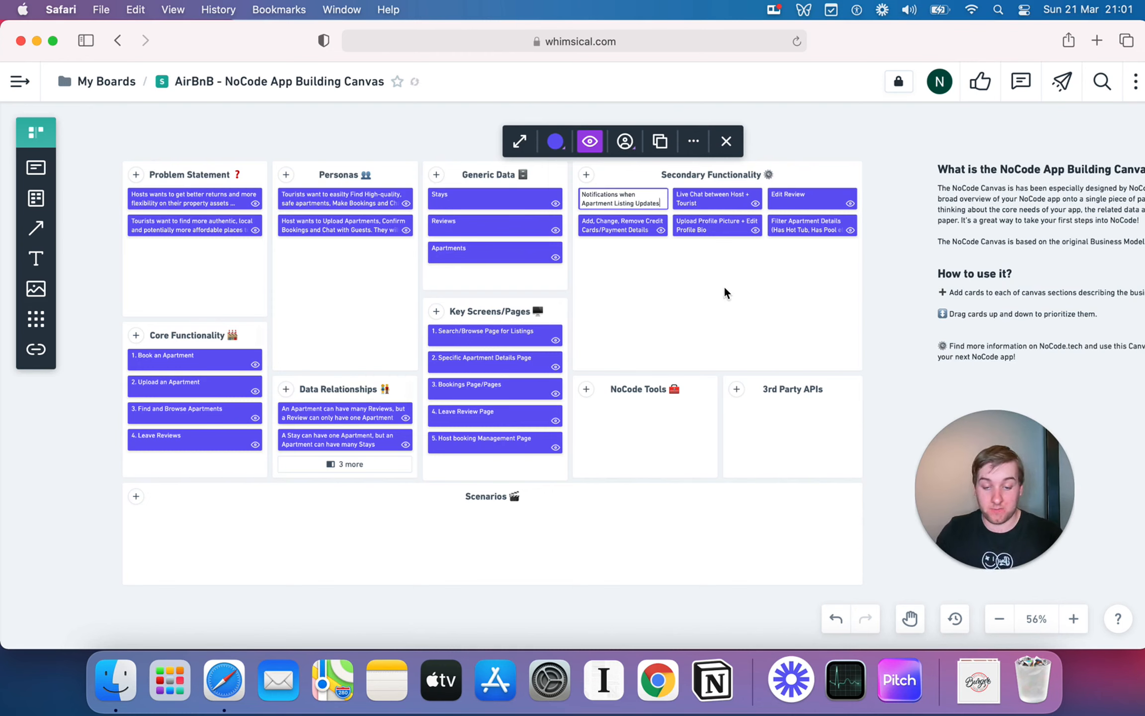
click(724, 290)
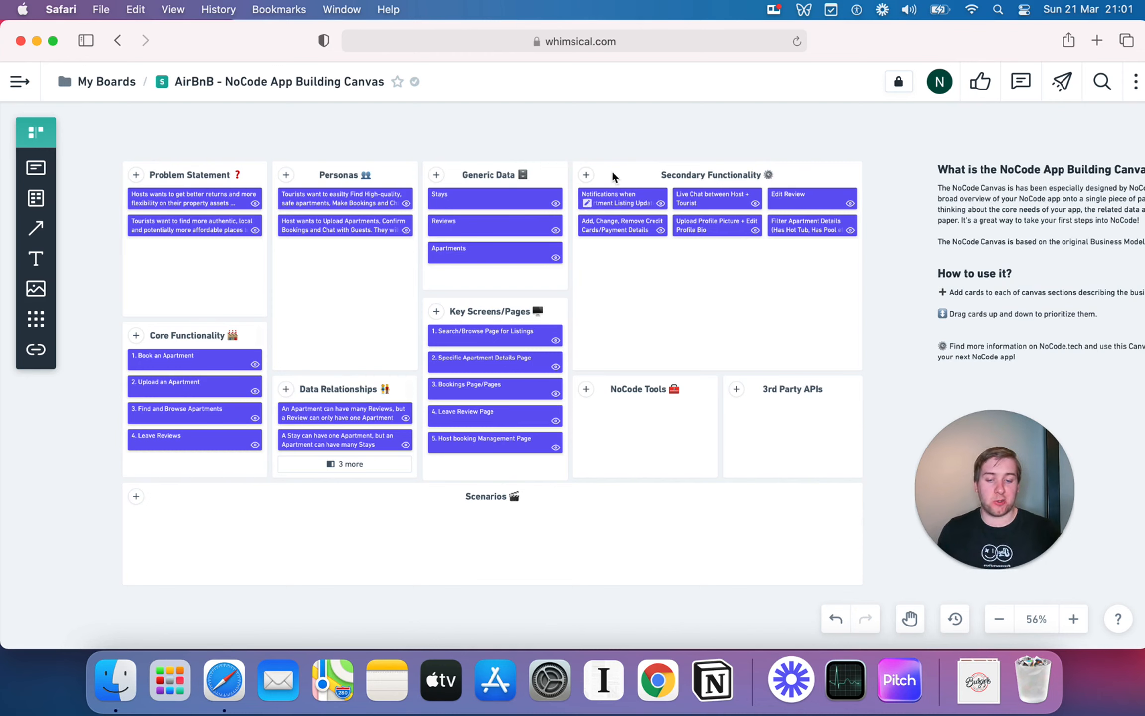
Step: Add a Secondary Functionality card reading "Generate Tax Documentation (Host)"
click(587, 175)
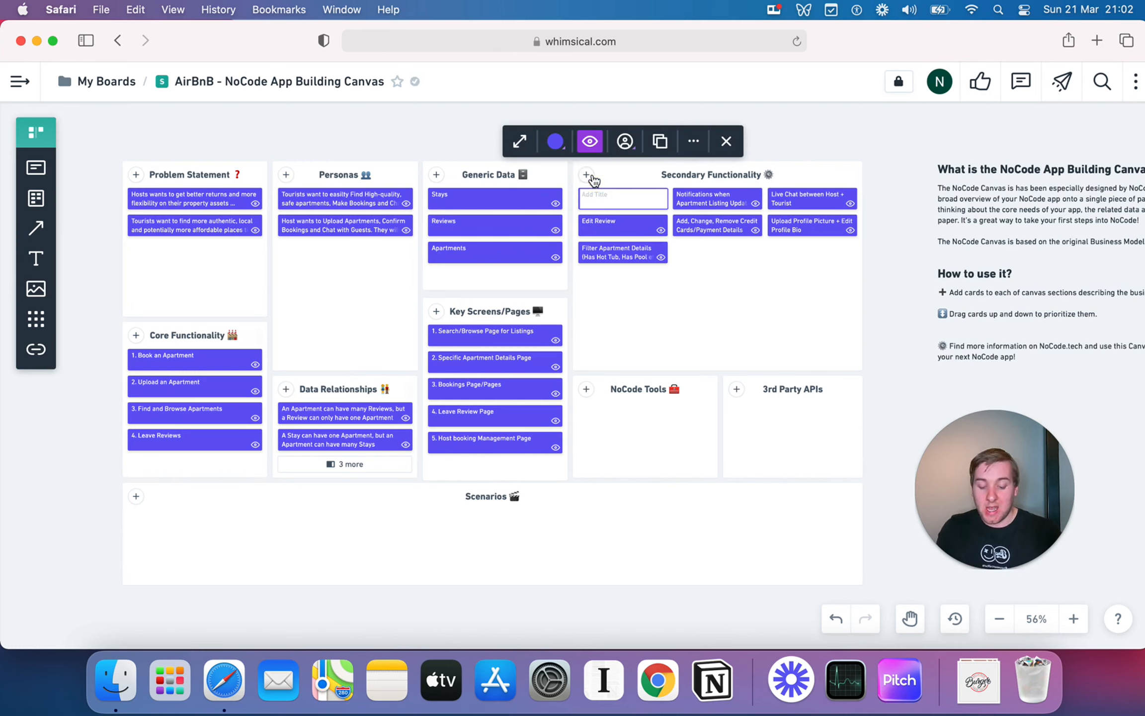
text(Gener)
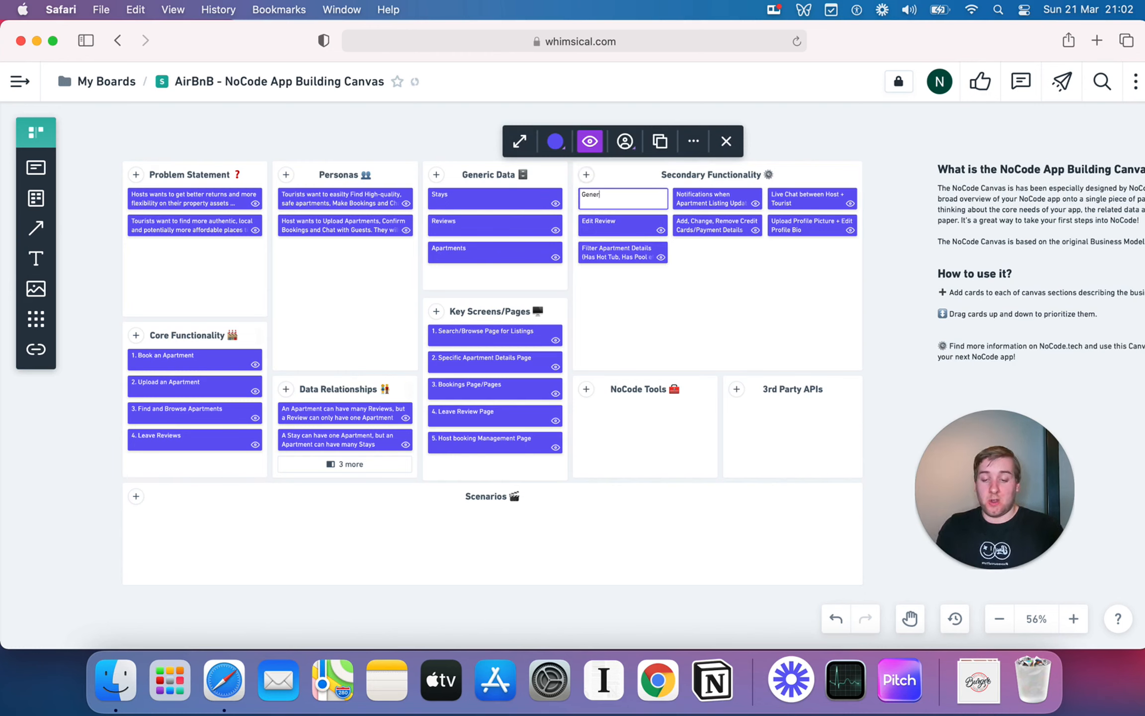
text(ate RTa)
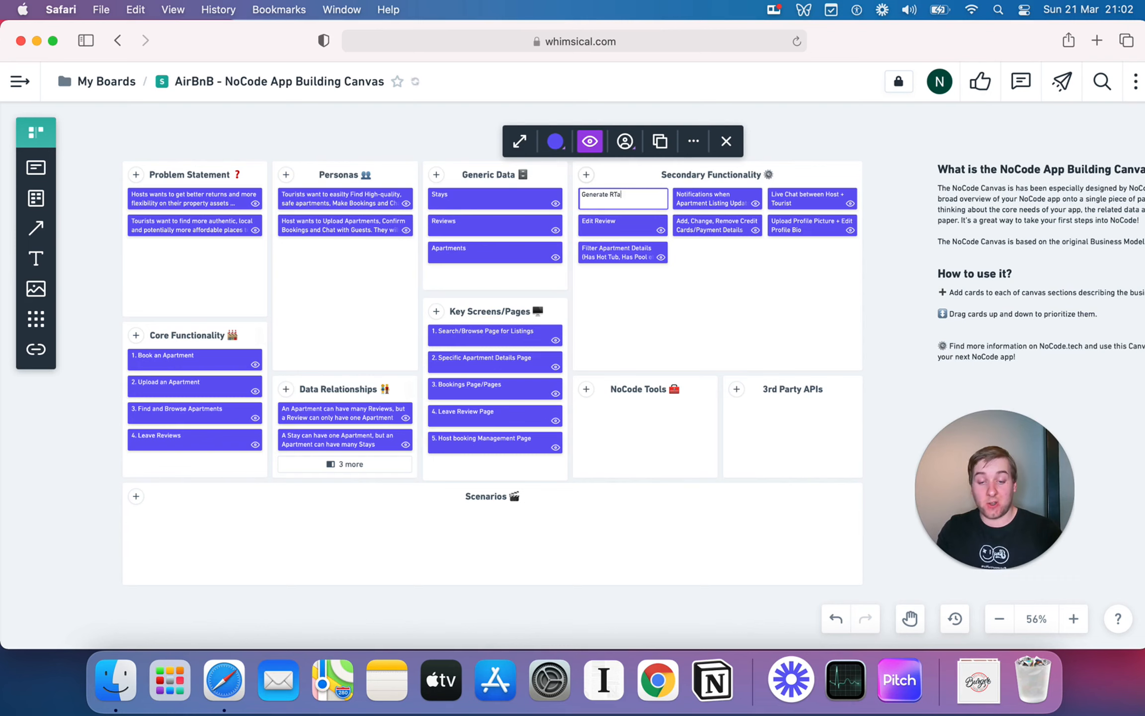
text(te Tax Documen)
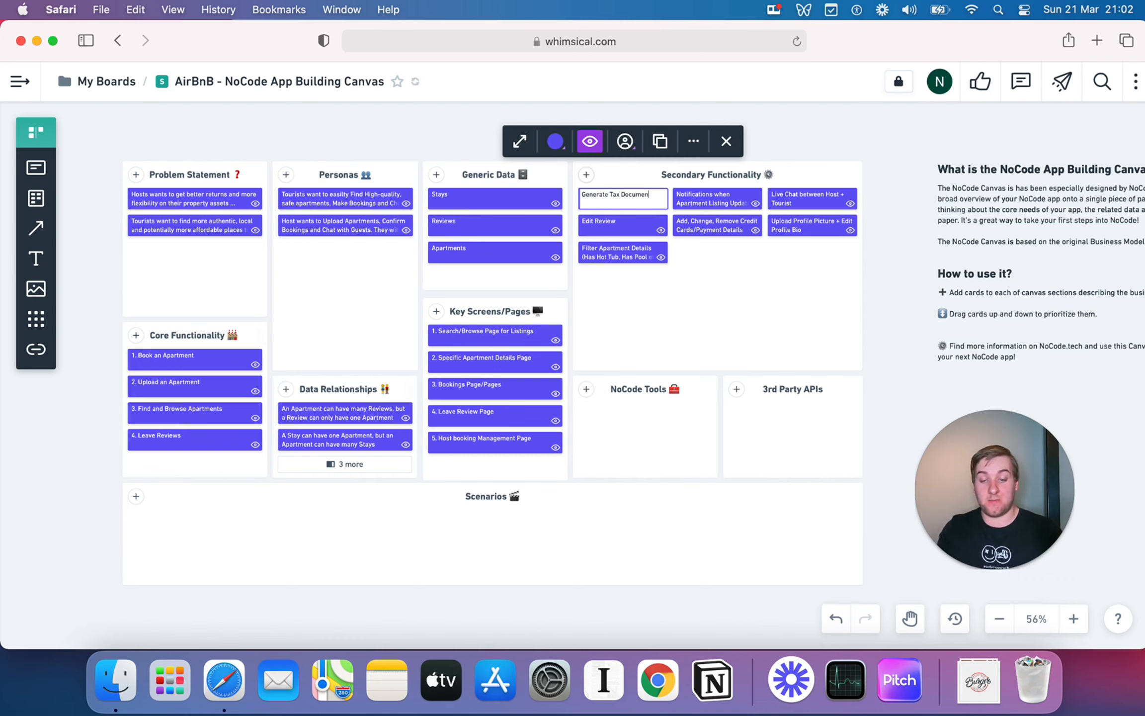
text(tation (Host))
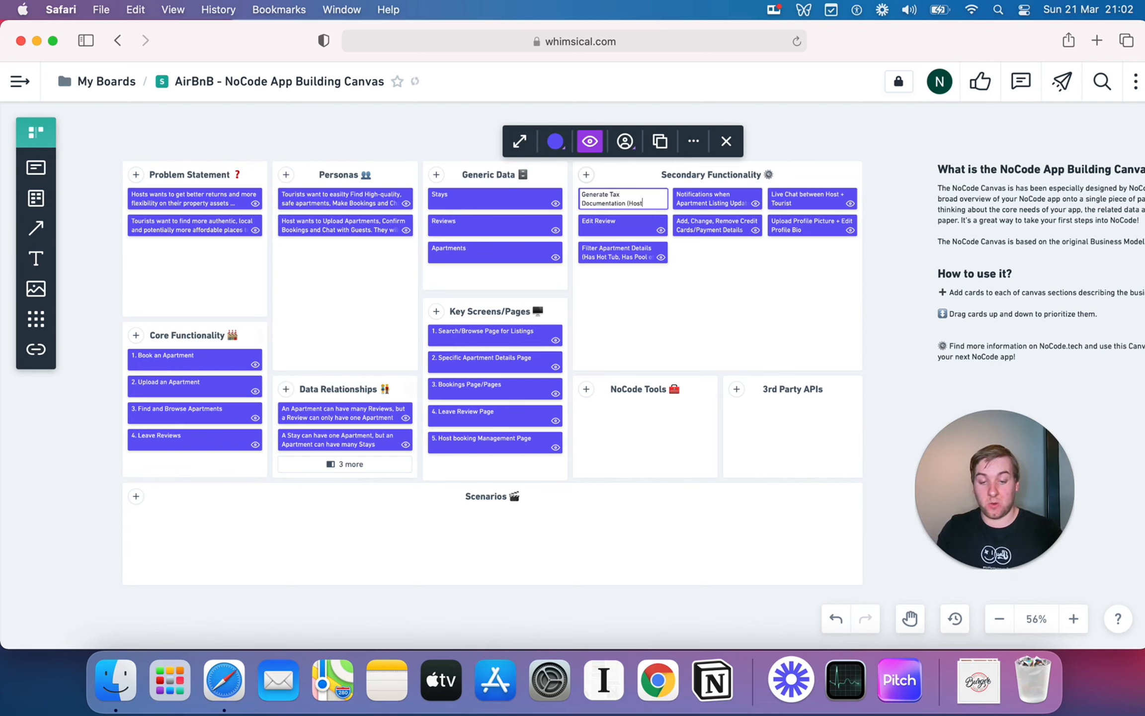
Step: Add a Secondary Functionality card reading "Calendar view for Host (When is Apartment booked)"
click(588, 175)
text(Calen)
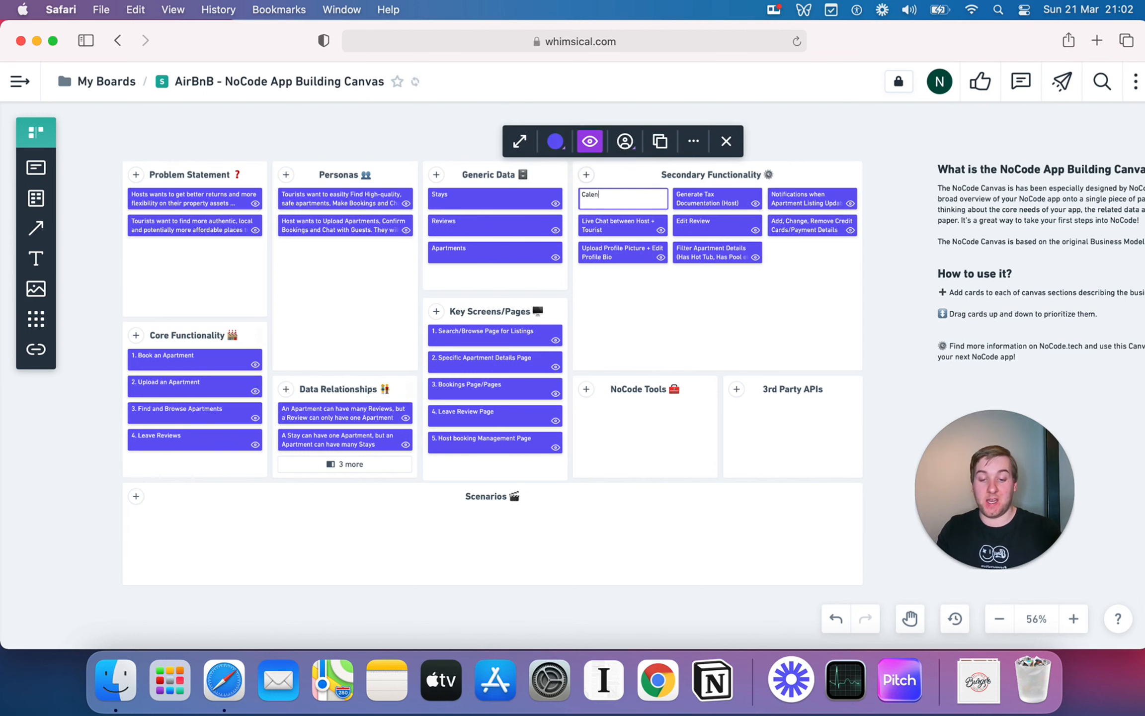
text(dar view for Host ()
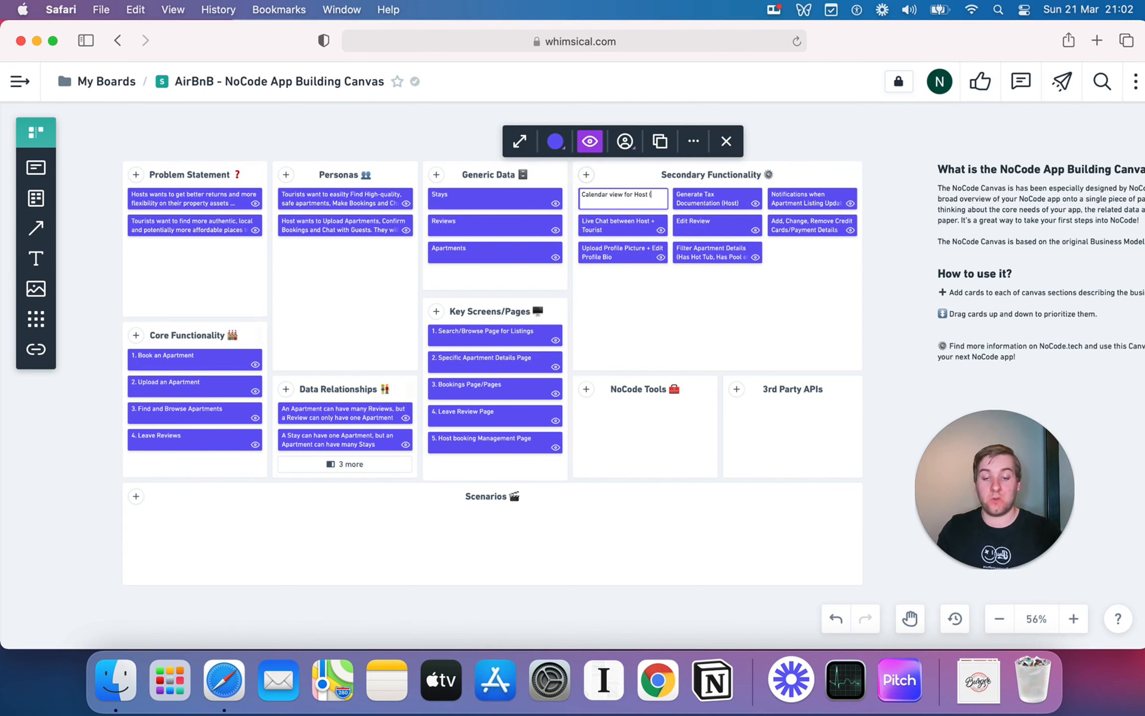
text(When is )
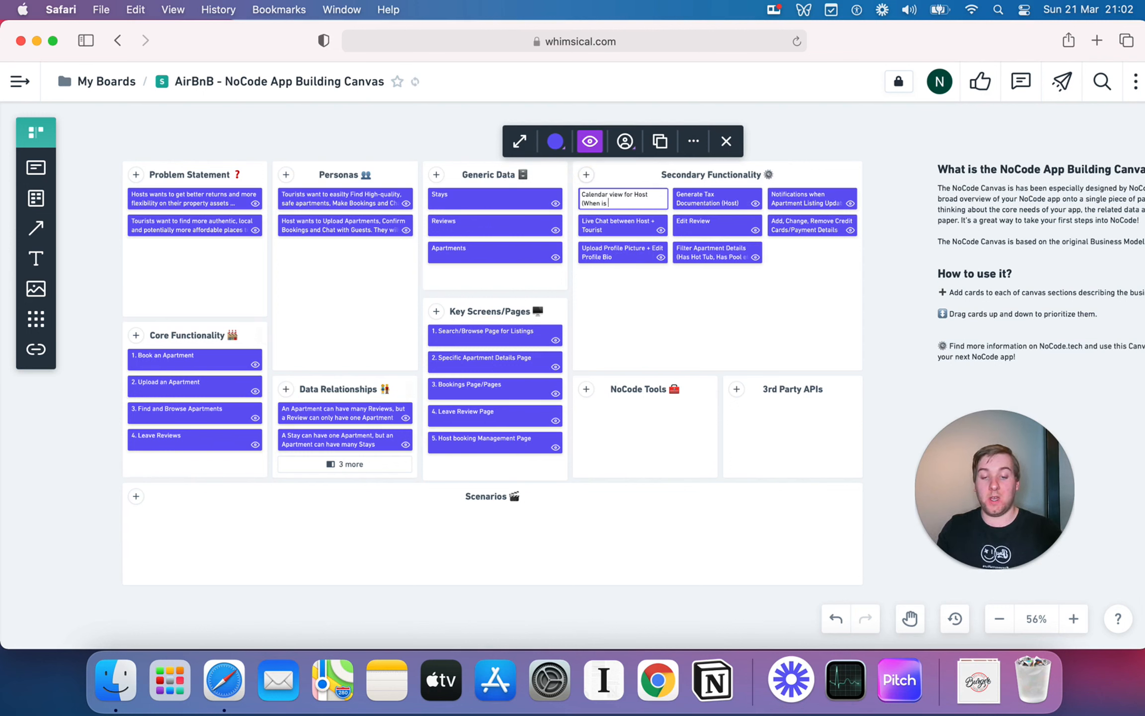
text(Apartment booked))
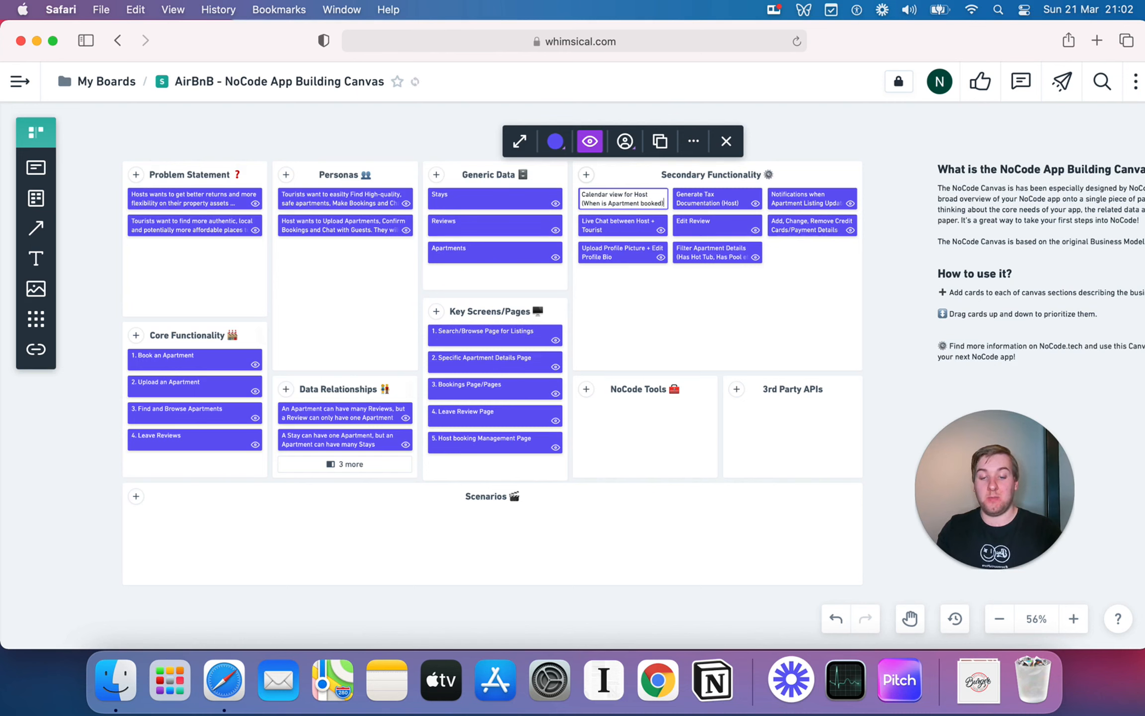
Step: Add a Secondary Functionality card reading "Pricing Optimisation Tools"
click(586, 175)
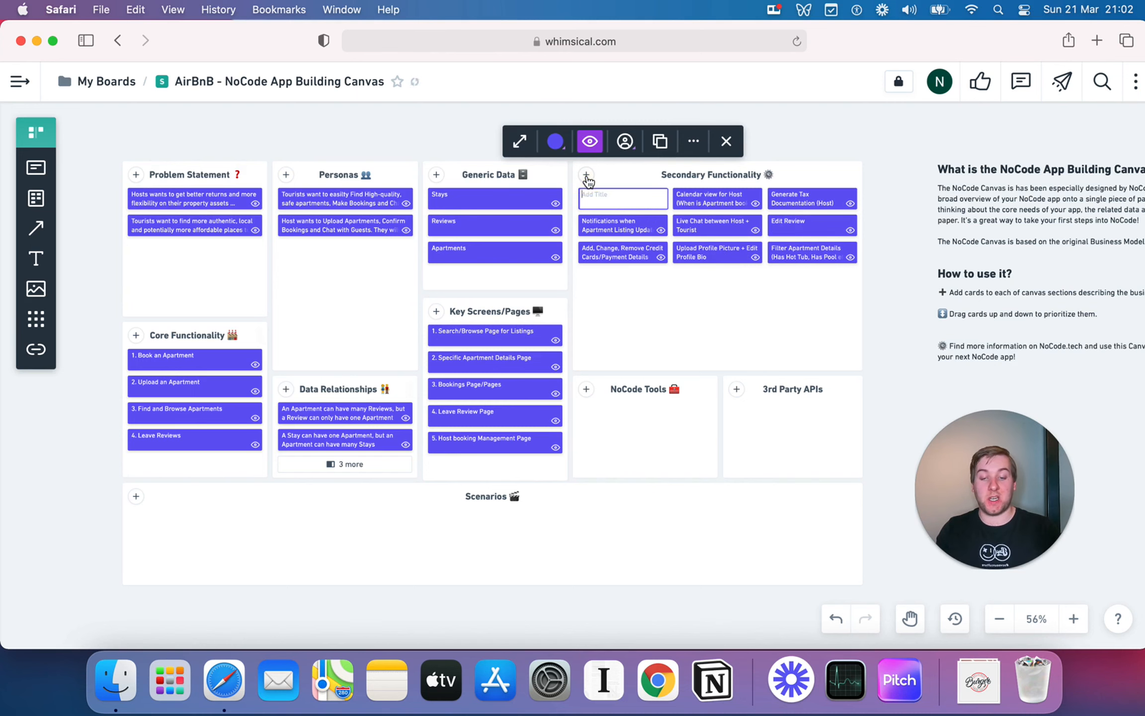
text(Pricing Tools)
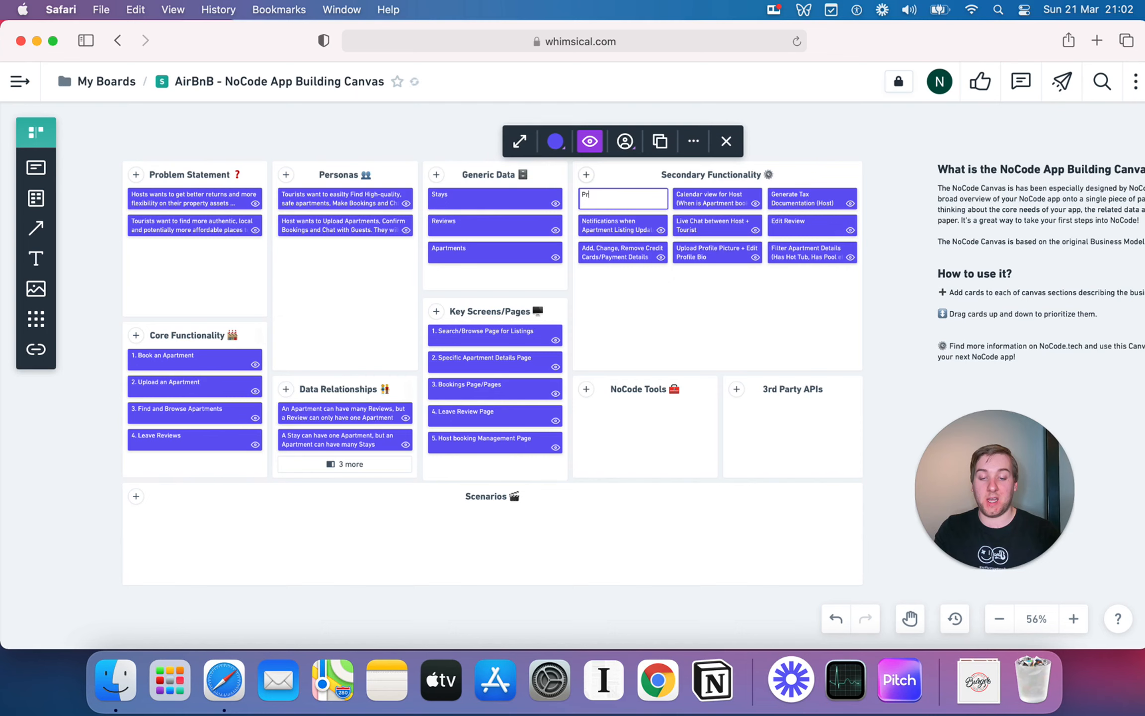
key(BackSpace)
key(BackSpace)
key(BackSpace)
key(BackSpace)
key(BackSpace)
key(BackSpace)
text(Optimisation Tools)
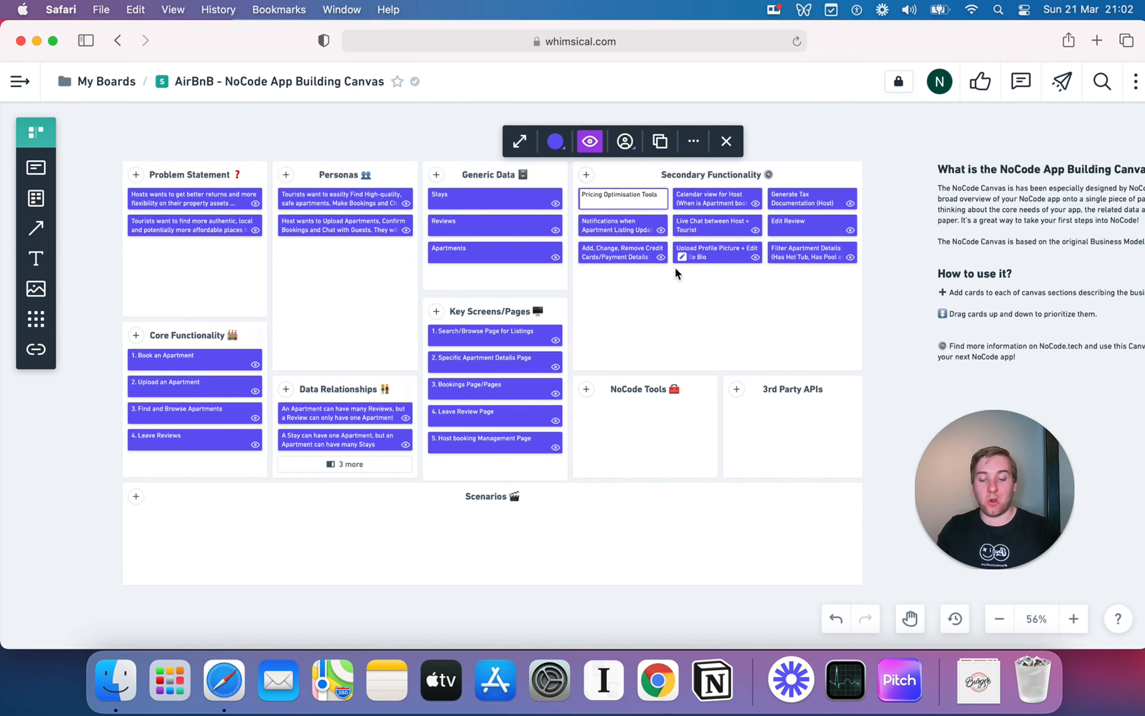
click(670, 307)
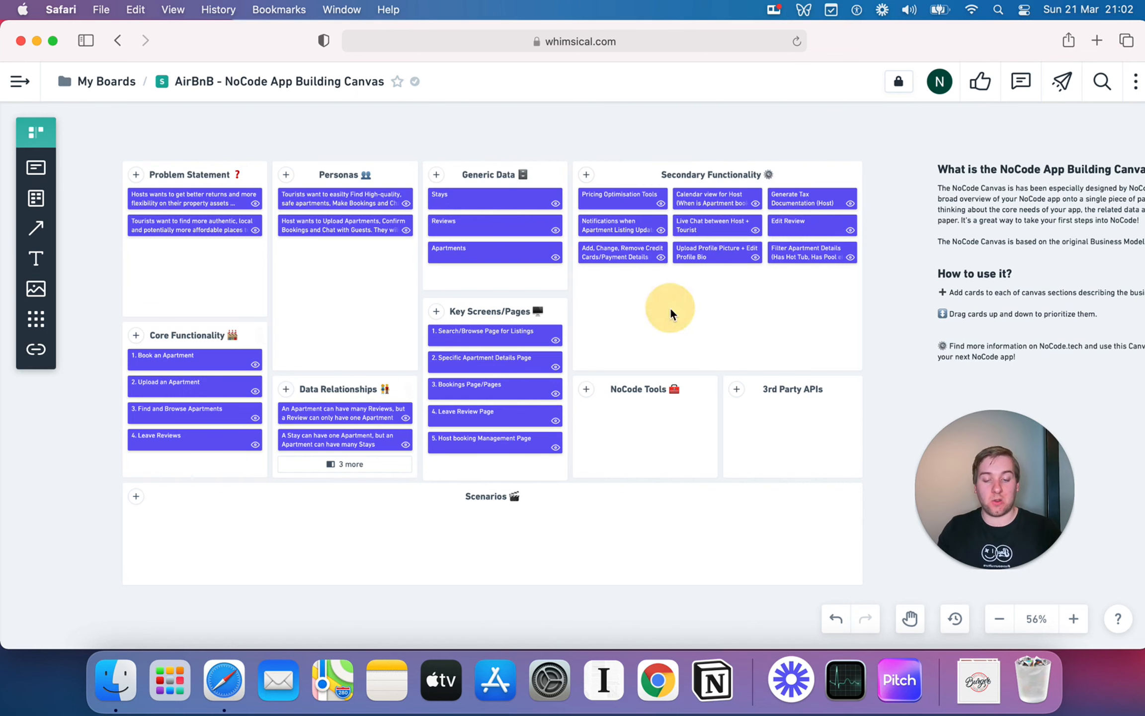
click(628, 195)
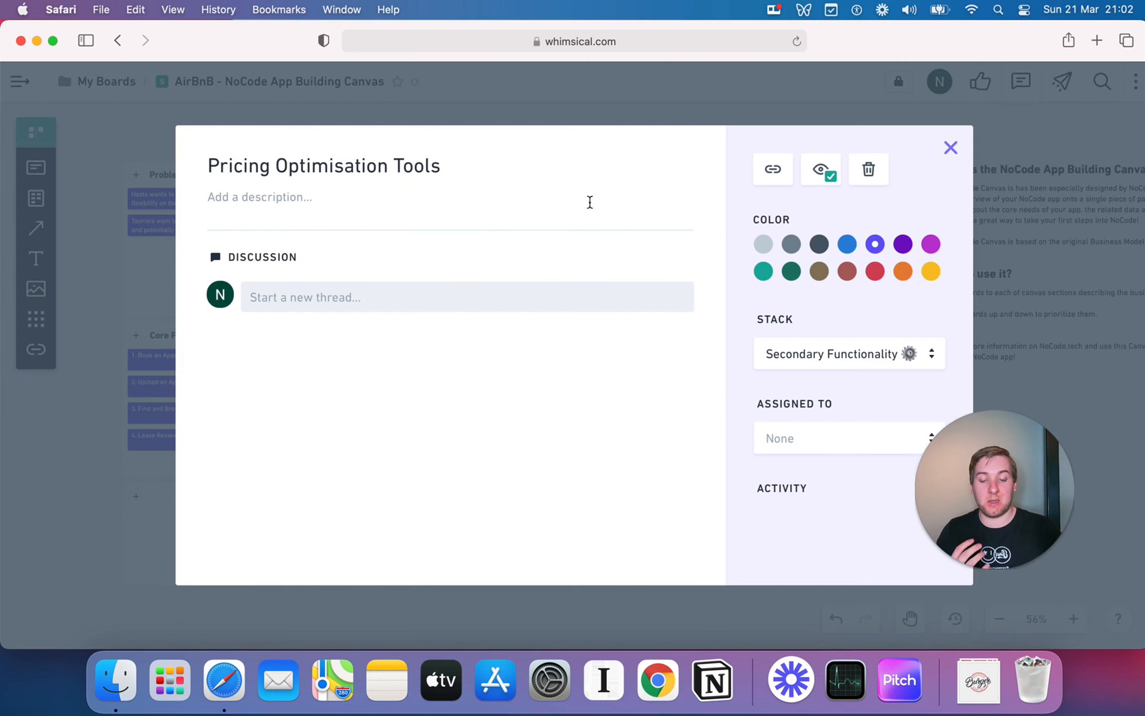
triple_click(440, 178)
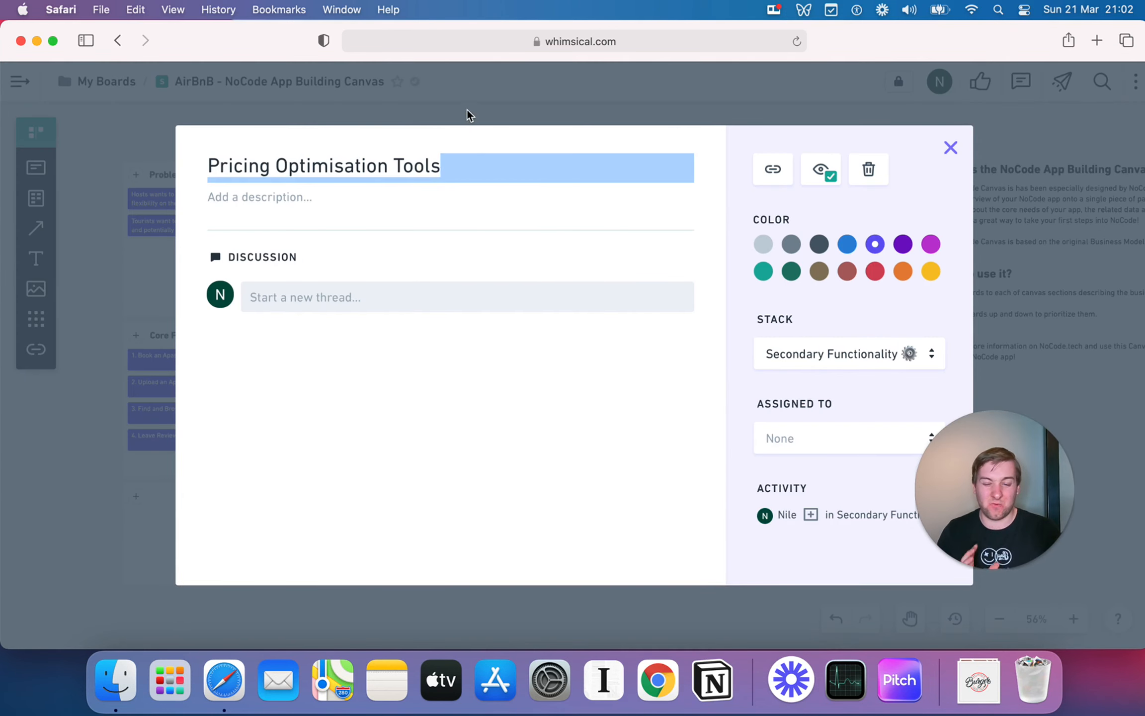
click(488, 106)
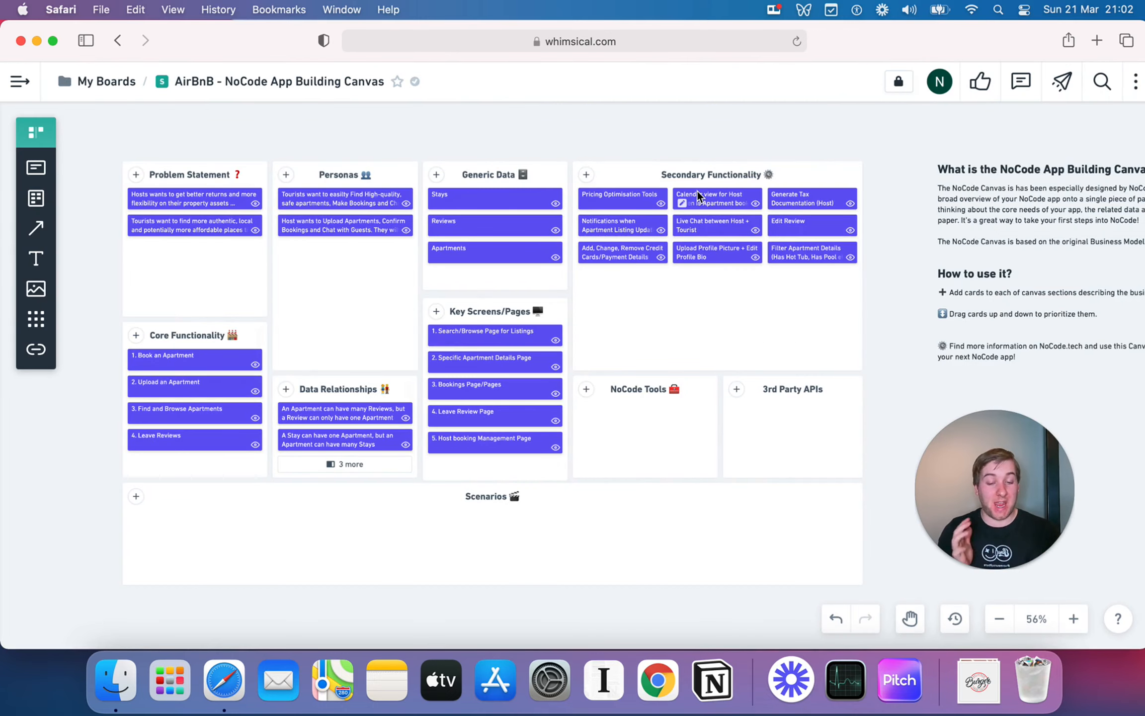
Step: Delete the "Pricing Optimisation Tools" card from the Secondary Functionality section and confirm the deletion
scroll(709, 156, down, 2)
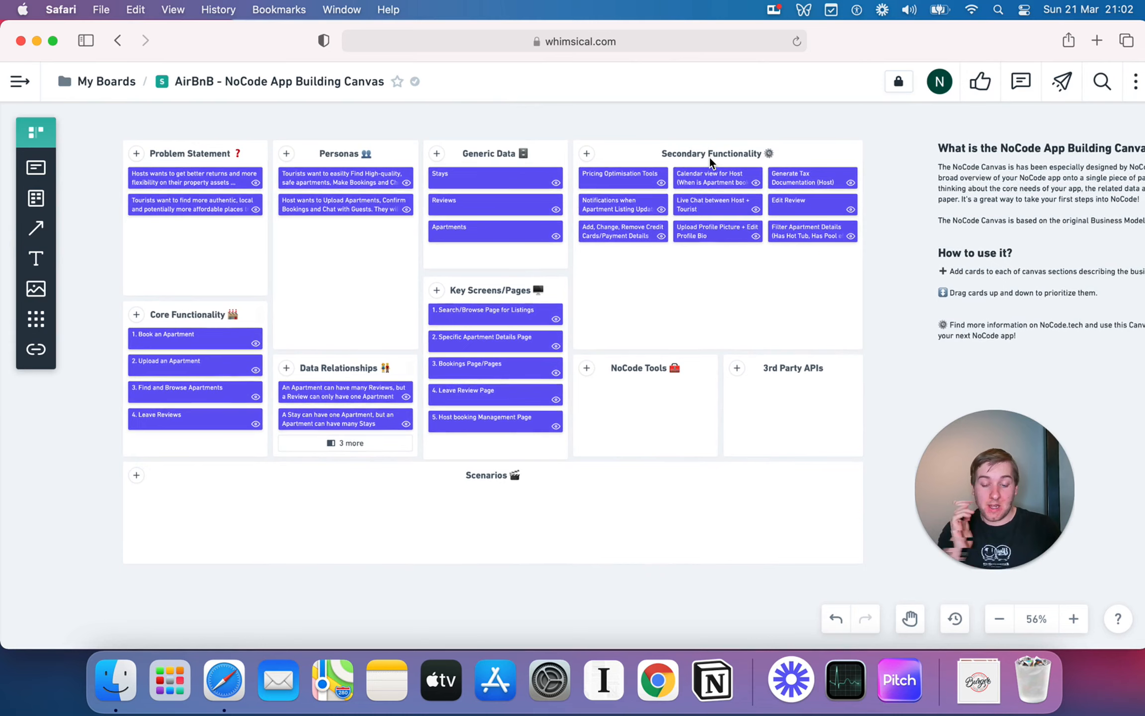
scroll(710, 157, up, 2)
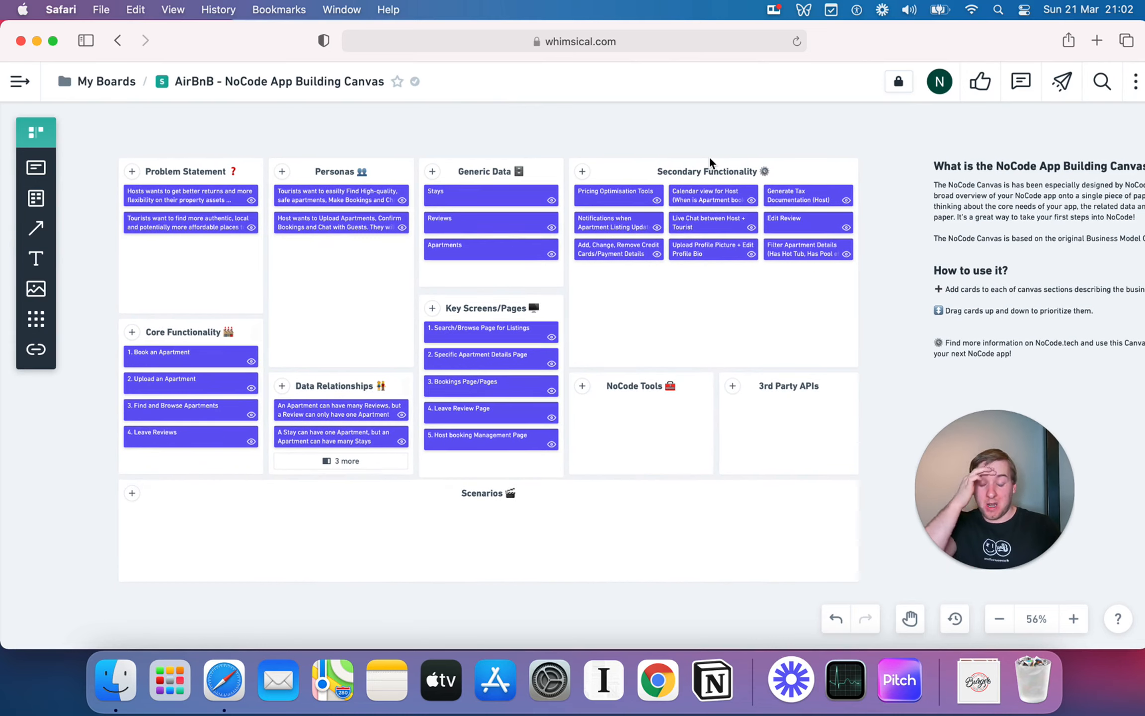
click(624, 197)
click(870, 168)
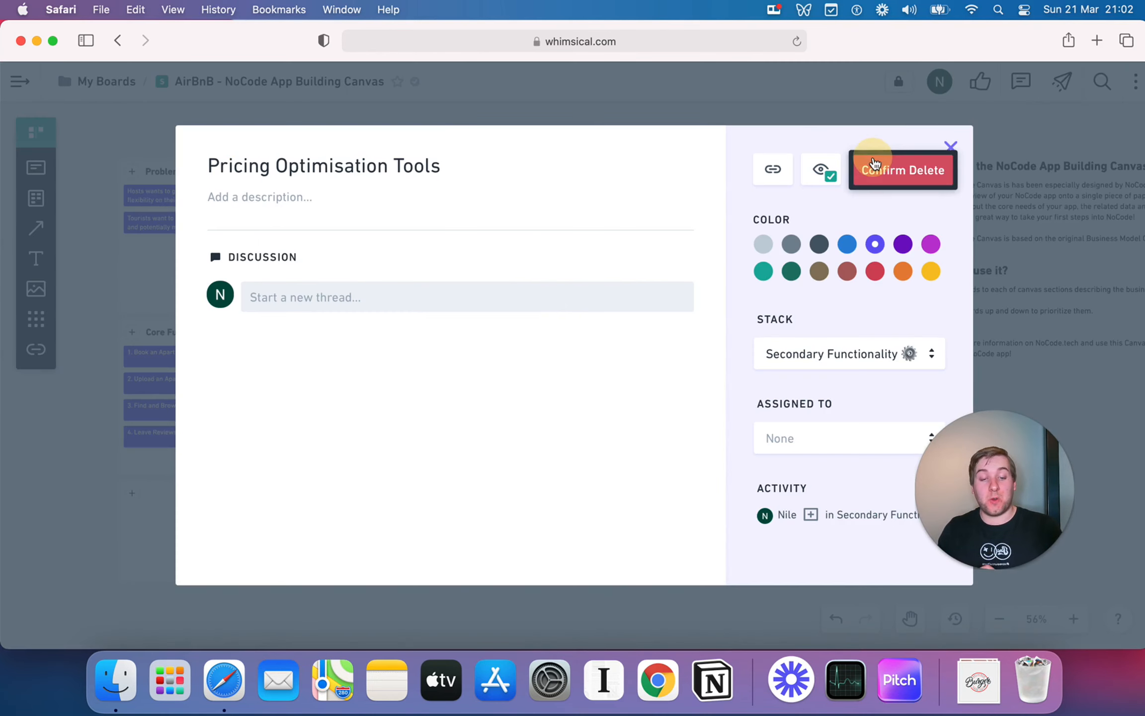
click(878, 169)
scroll(709, 276, right, 1)
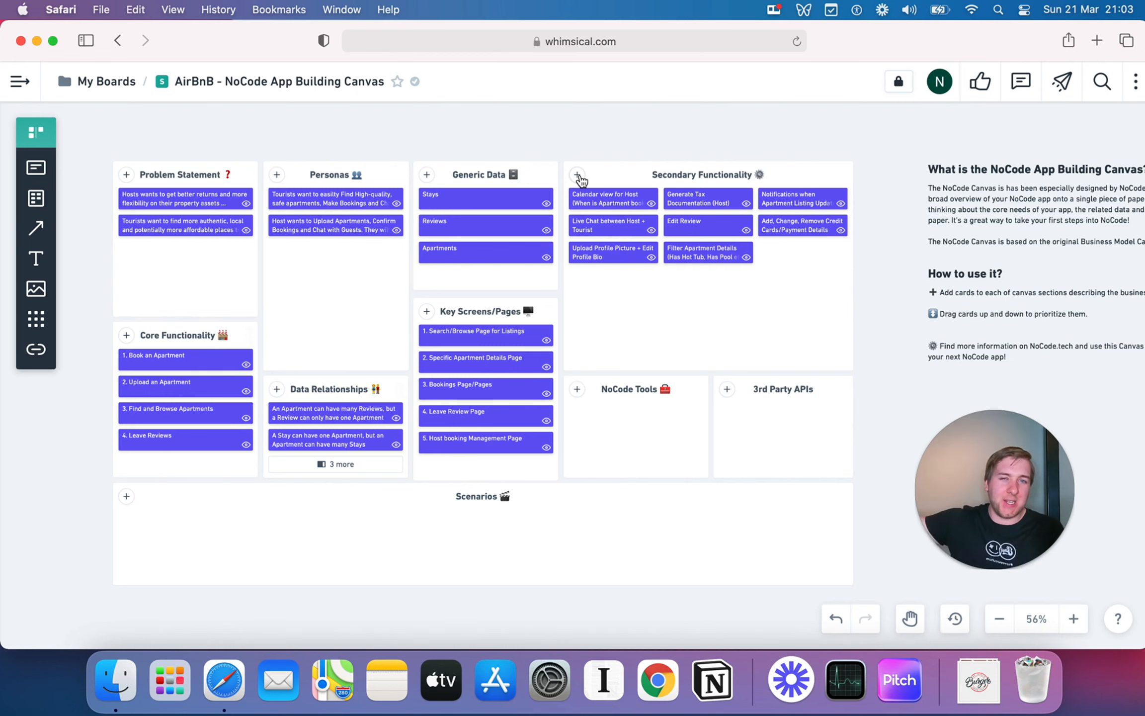
scroll(624, 243, down, 2)
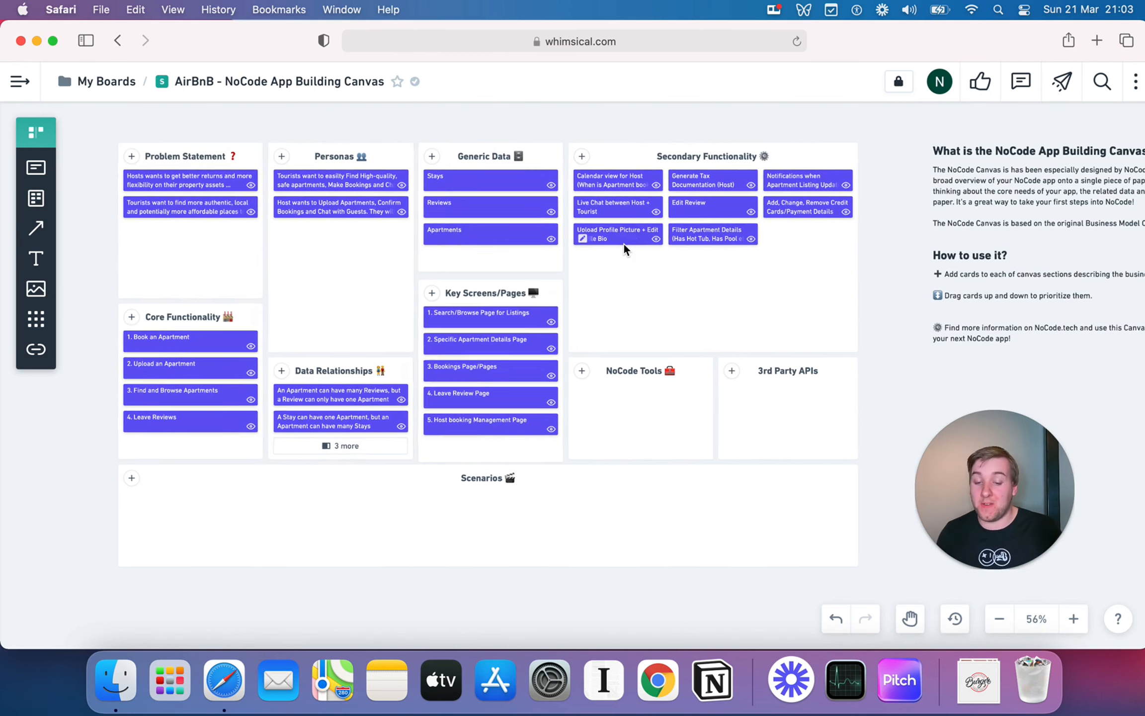
Step: Add a NoCode Tools card reading "Webflow - For the Interface"
scroll(638, 341, down, 3)
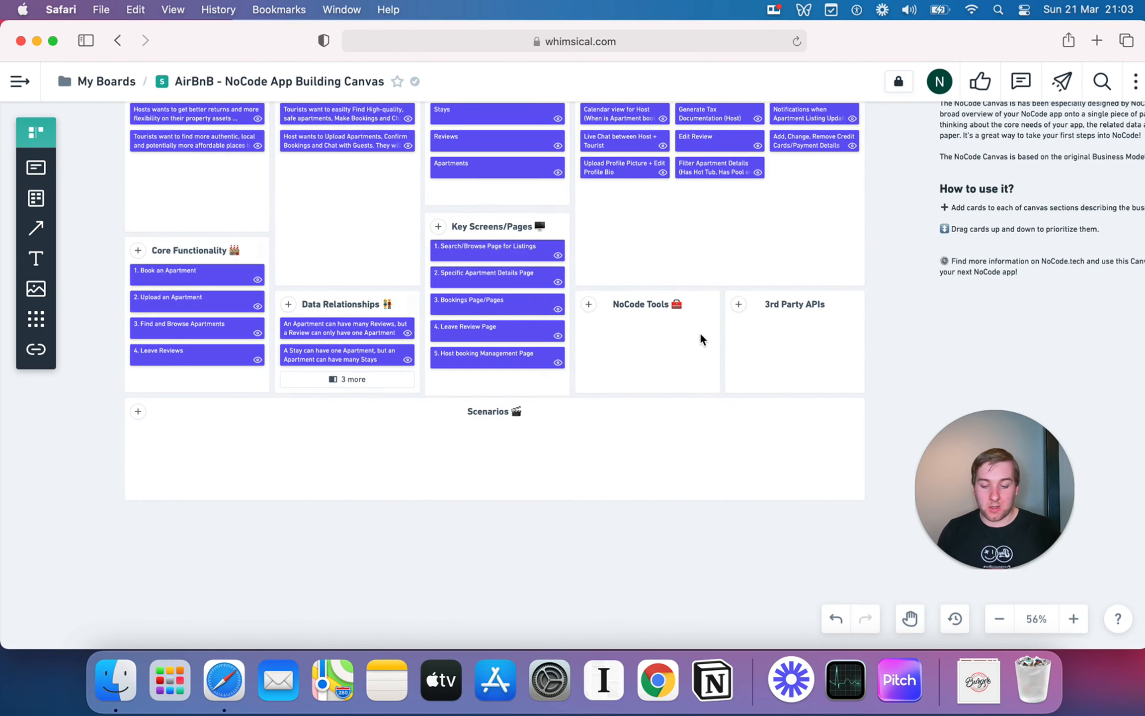
scroll(701, 332, up, 2)
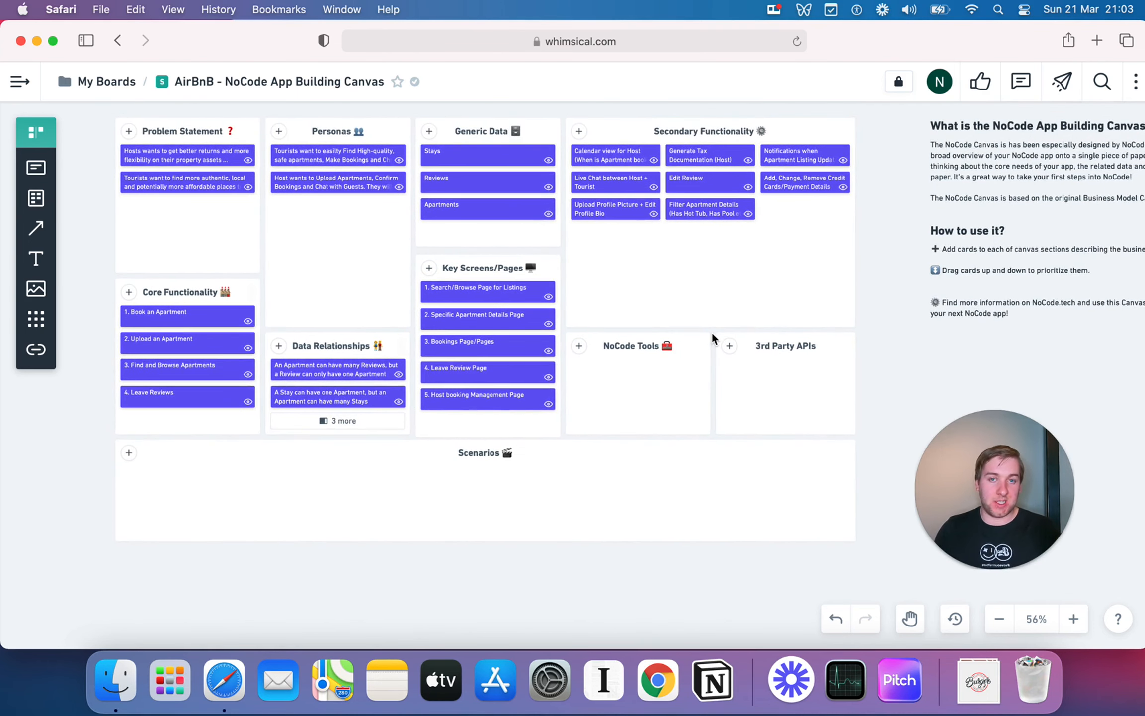
scroll(688, 316, down, 1)
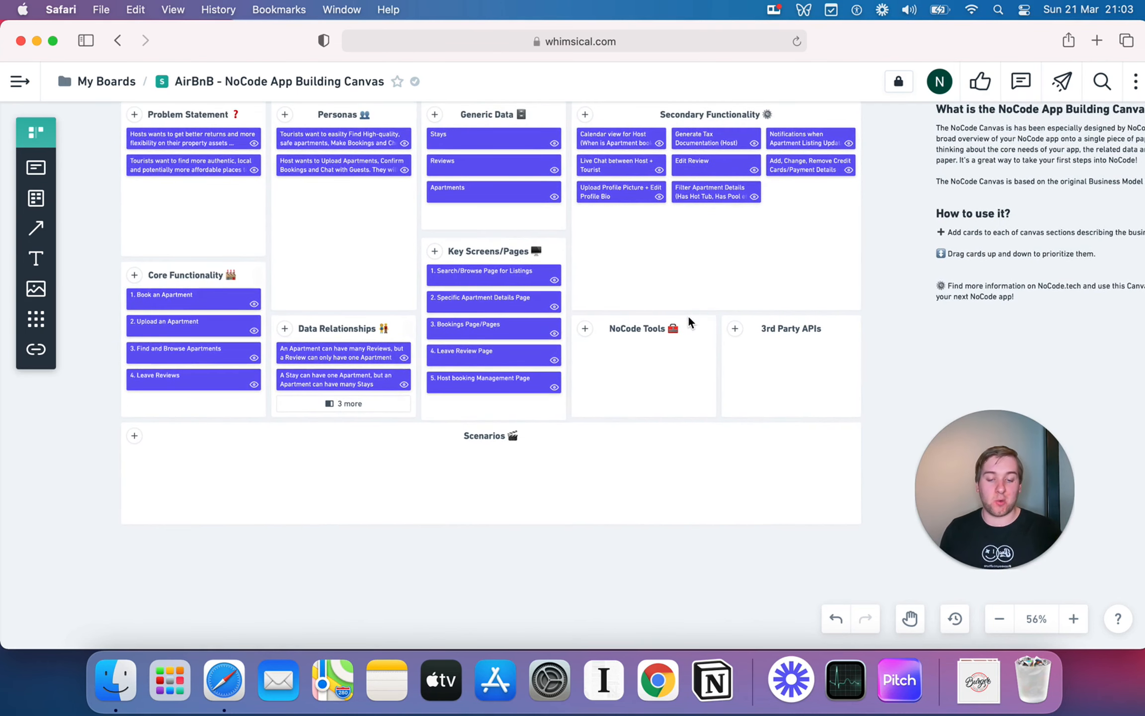
click(587, 331)
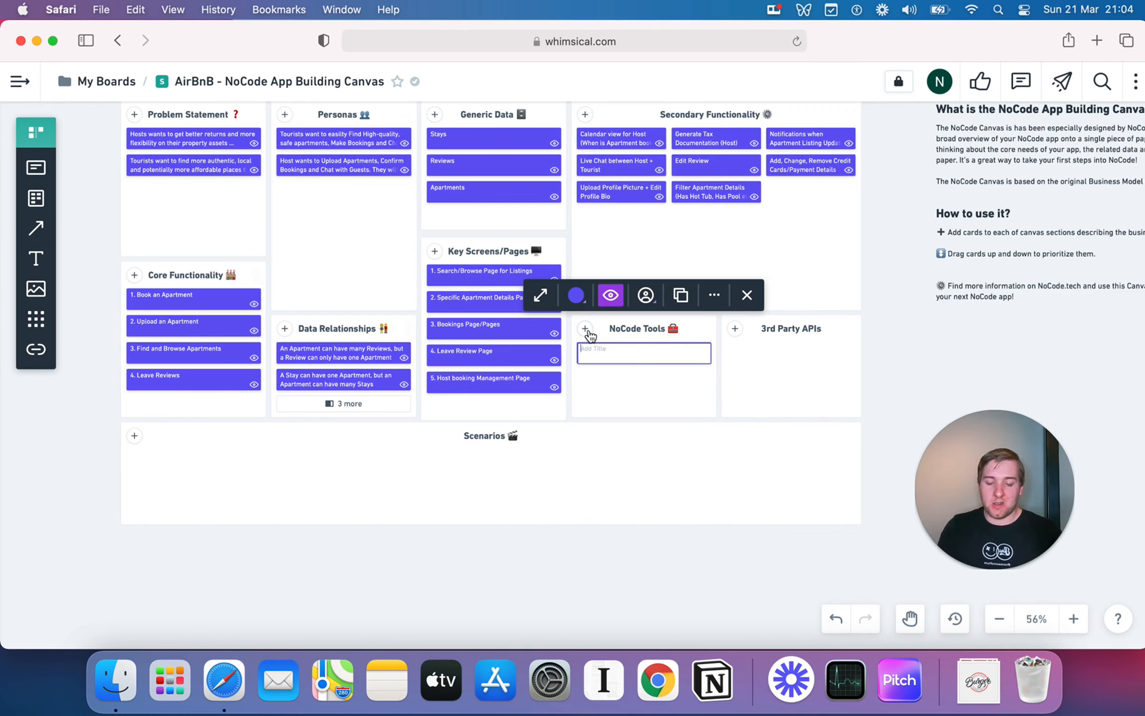
text(W)
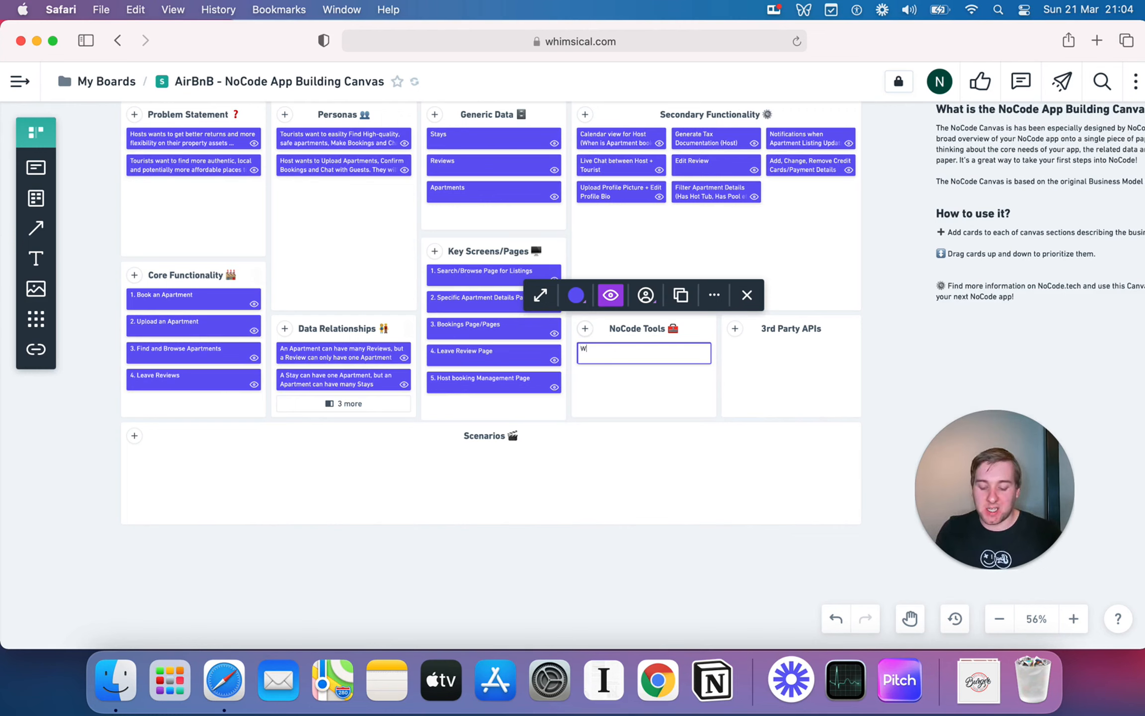
text(ebflow)
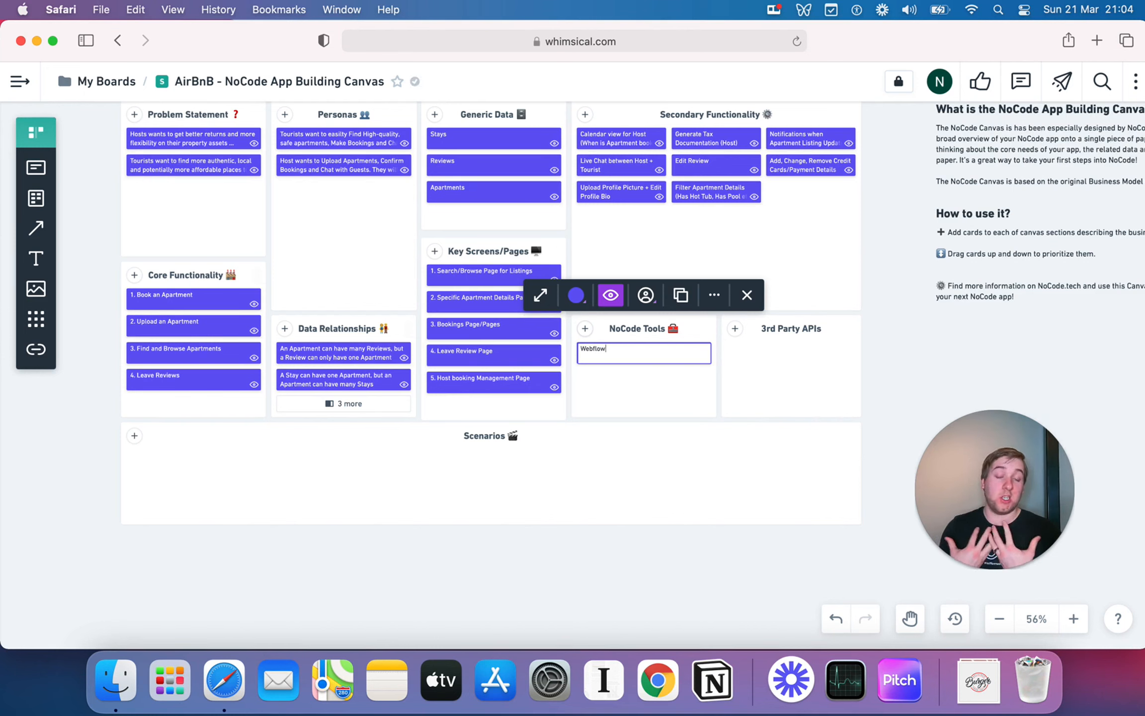
text( - )
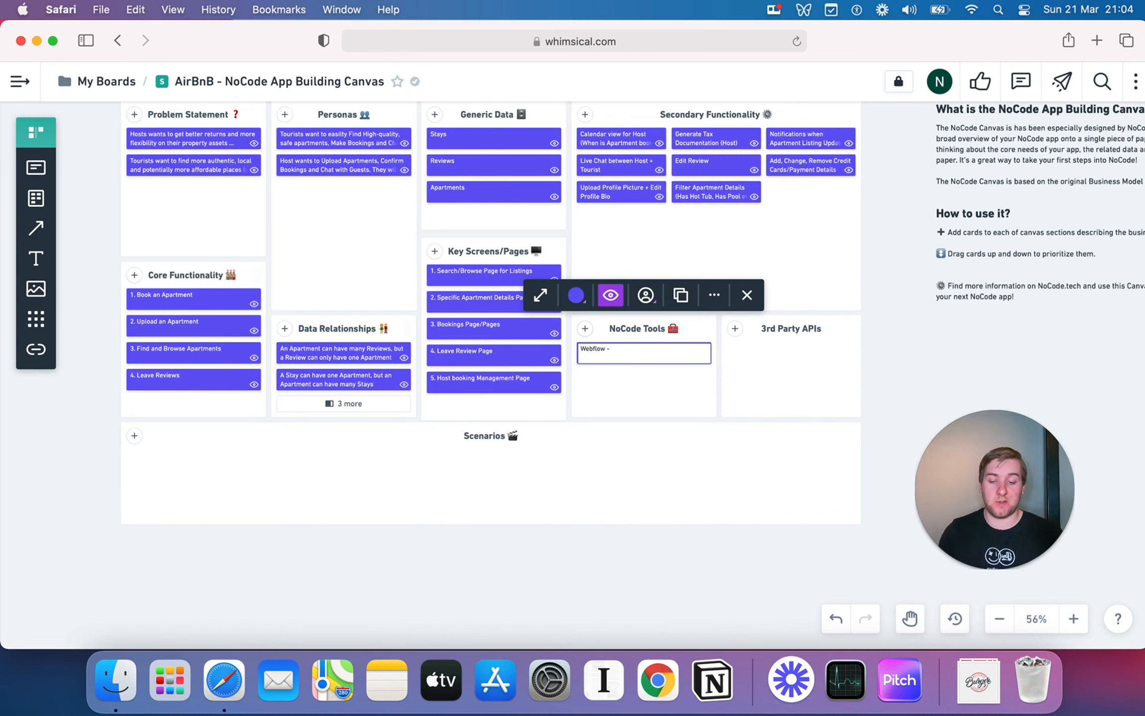
text(For the Inteefa)
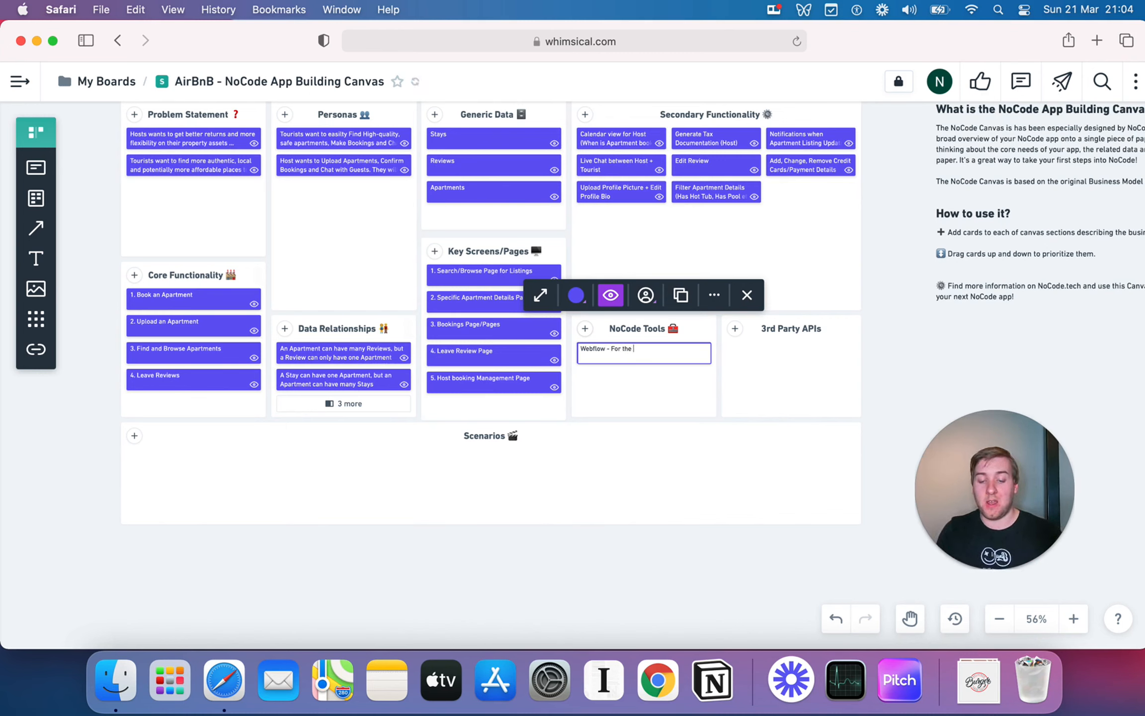
key(BackSpace)
key(BackSpace)
key(BackSpace)
text(rface)
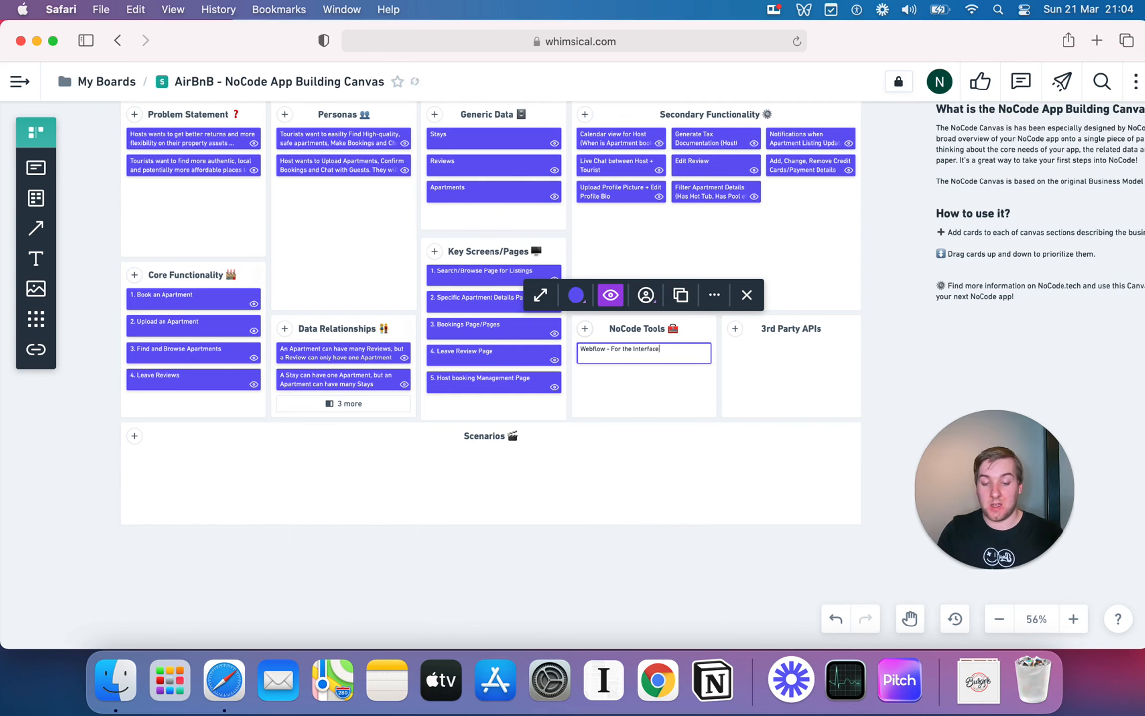
key(Return)
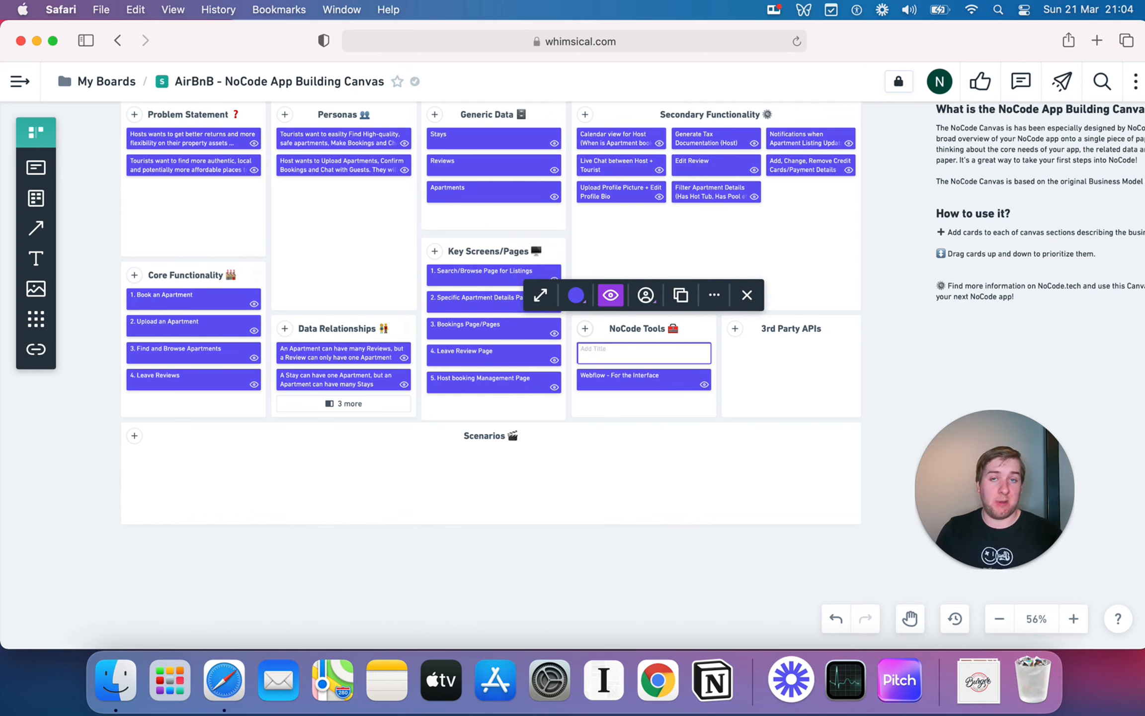
Step: Add a NoCode Tools card reading "Adalo - For the Mobile Interface"
text(Ada)
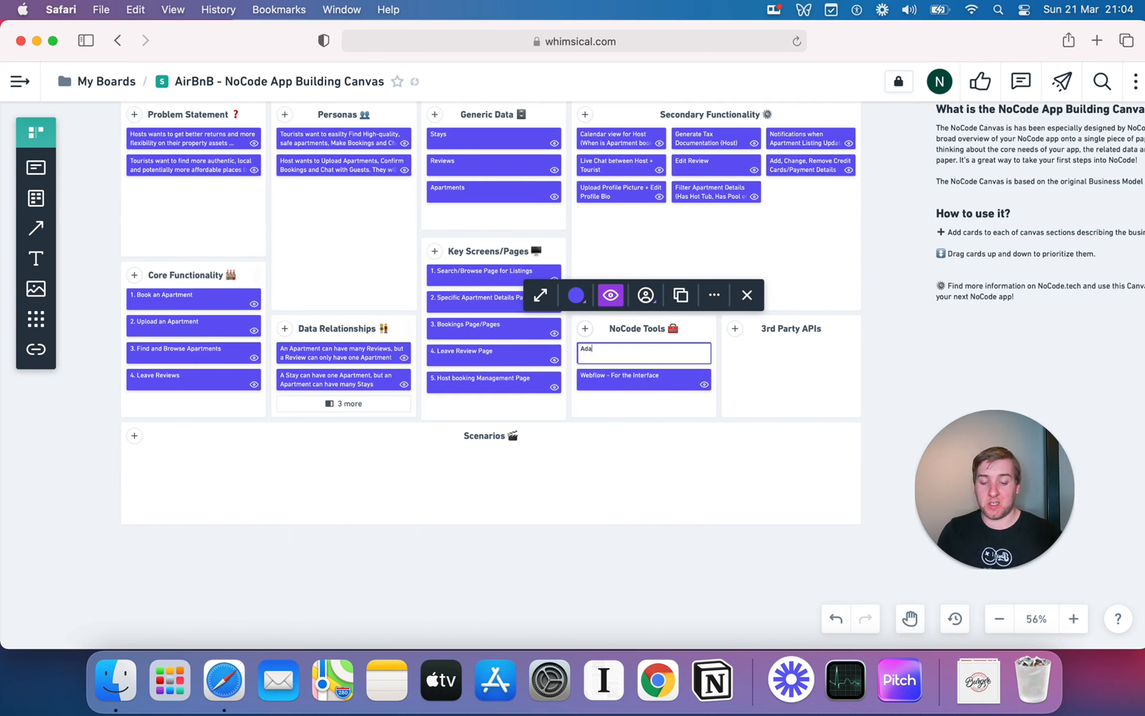
text(lo - For the Mobile Interface)
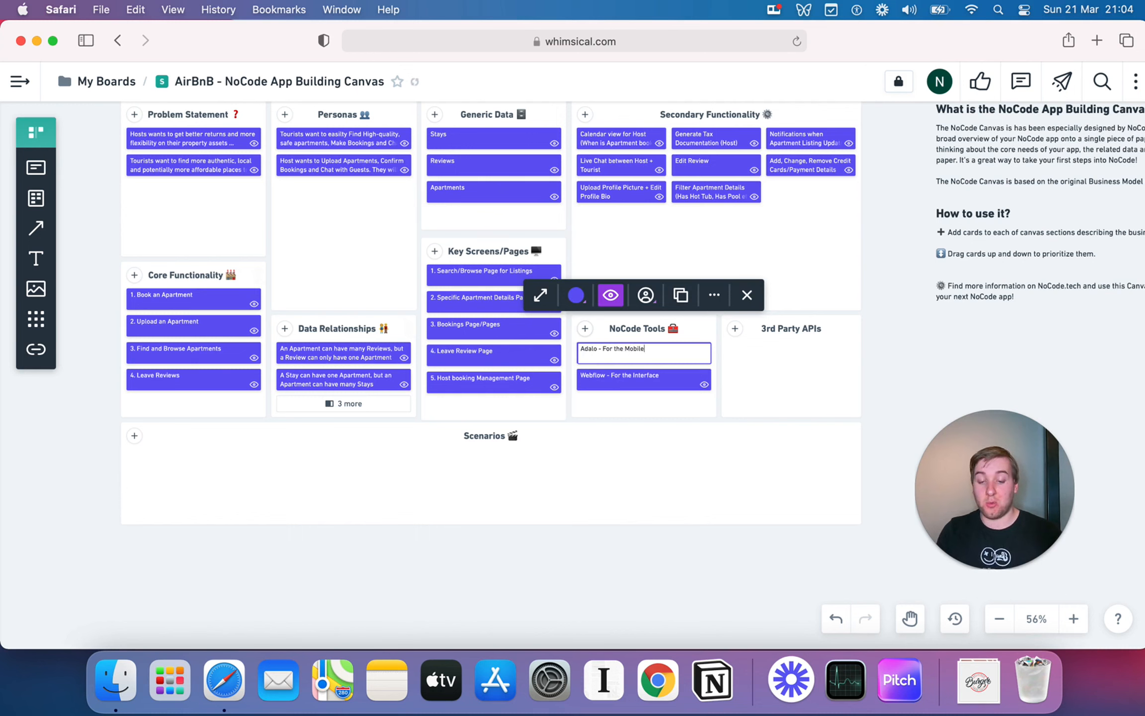
key(Return)
Step: Add a NoCode Tools card reading "AirTable - for the Shared Database"
text(Ai)
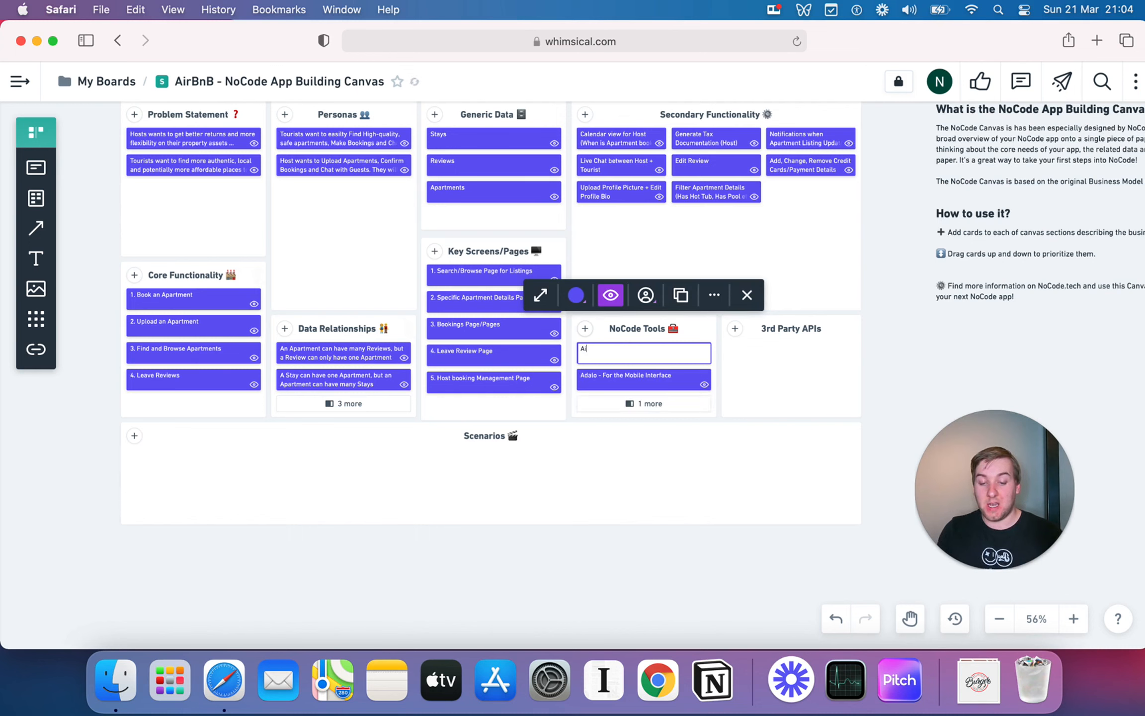
text(rTable - for the Joint)
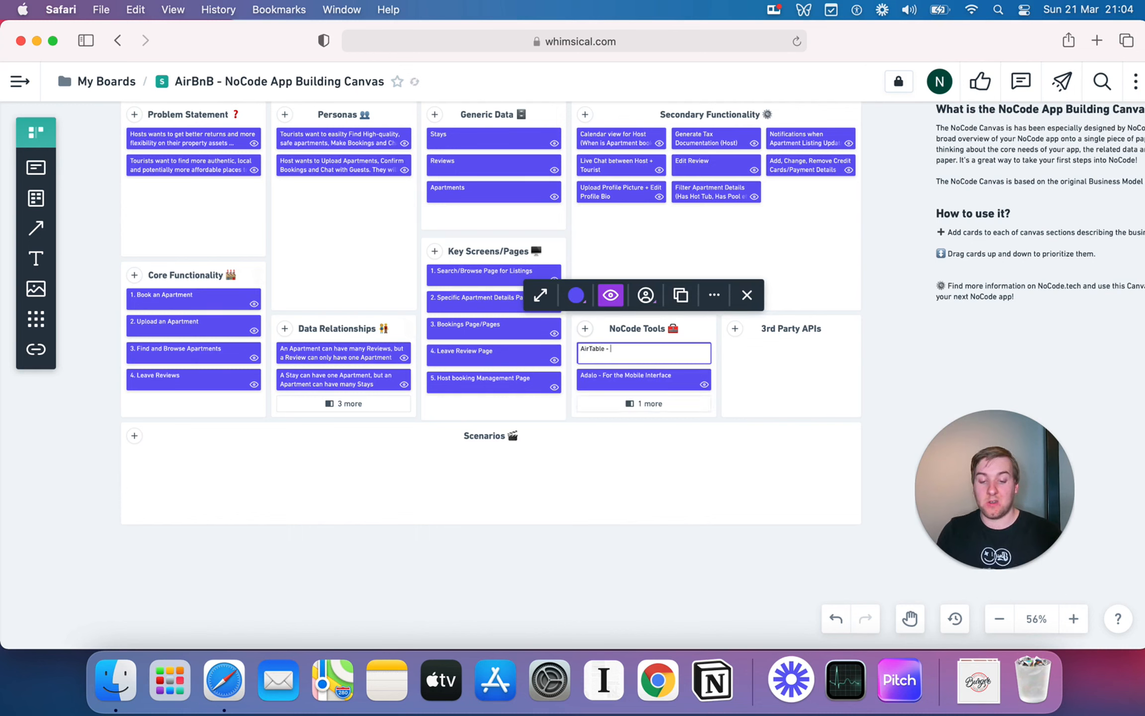
key(BackSpace)
key(BackSpace)
key(BackSpace)
key(BackSpace)
key(BackSpace)
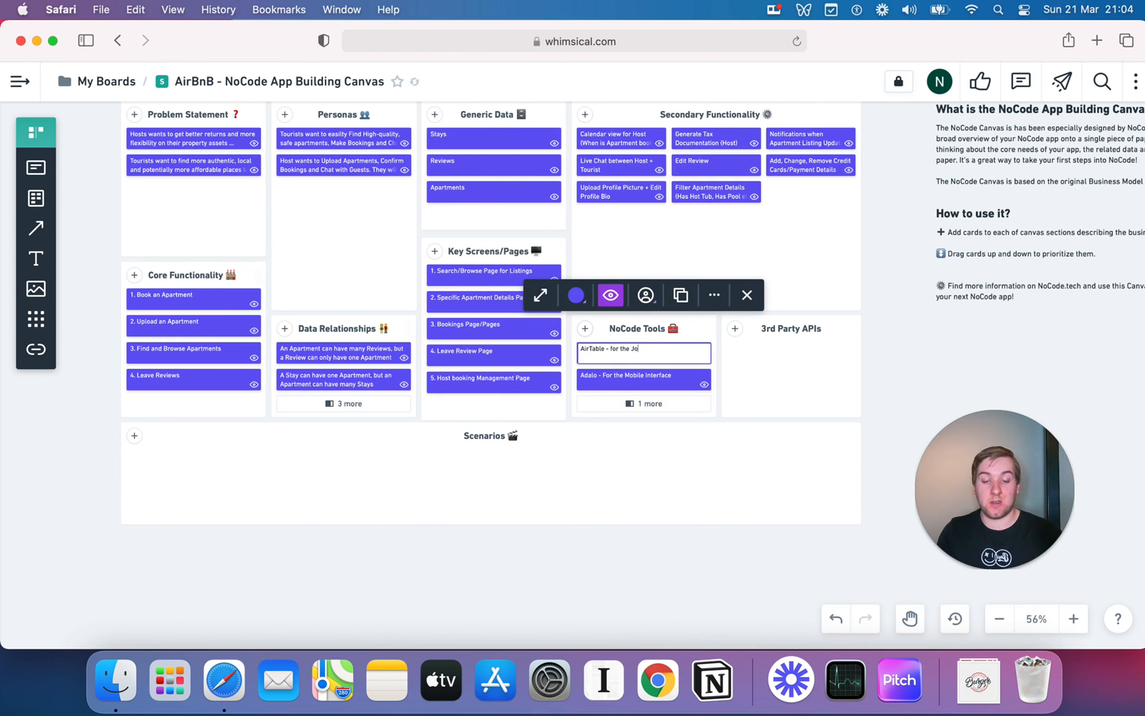
text(Shared Database)
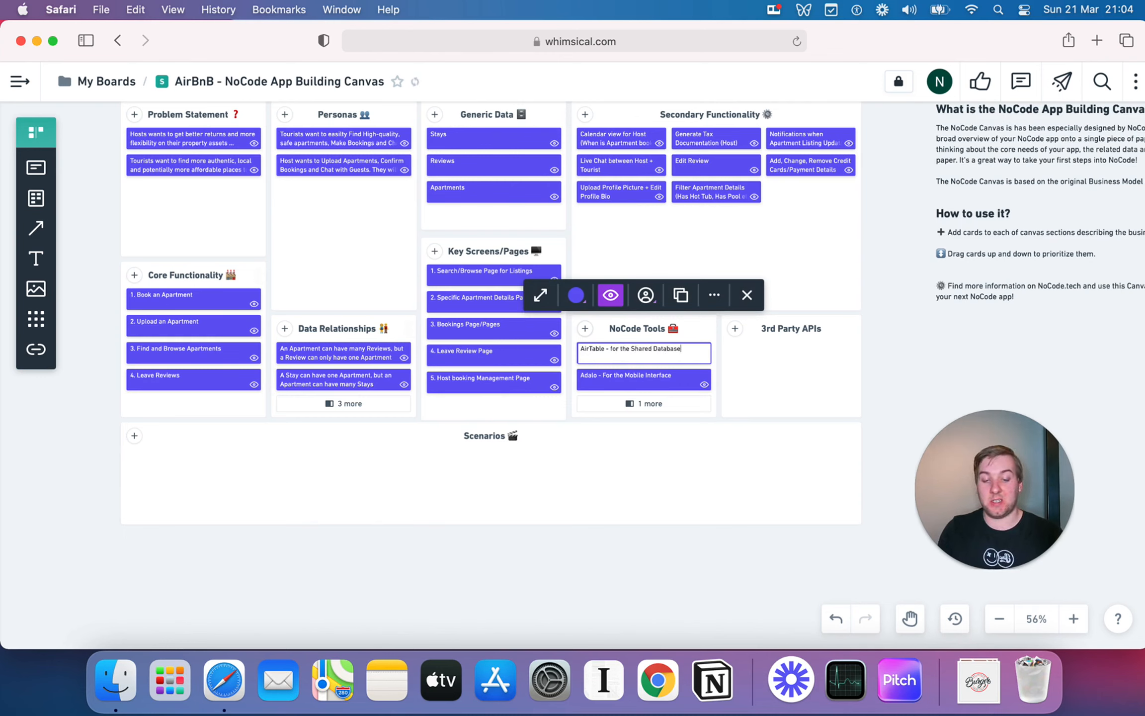
key(Return)
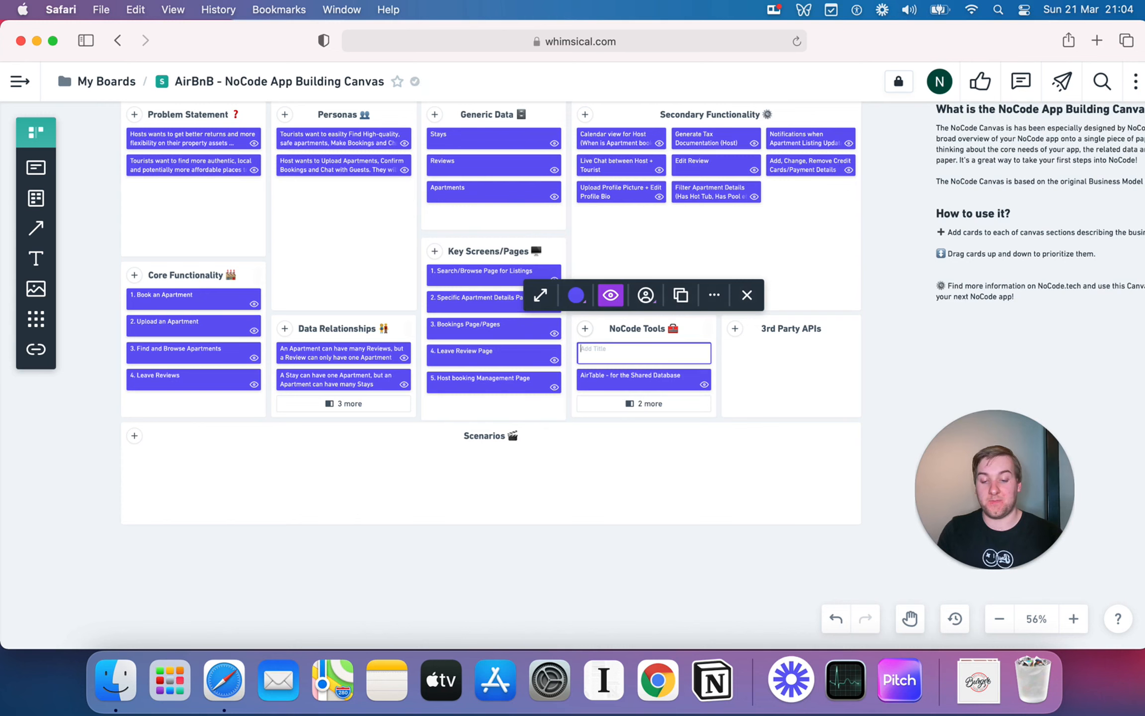
Step: Review the full list of NoCode Tools cards and the details of the AirTable card
click(650, 403)
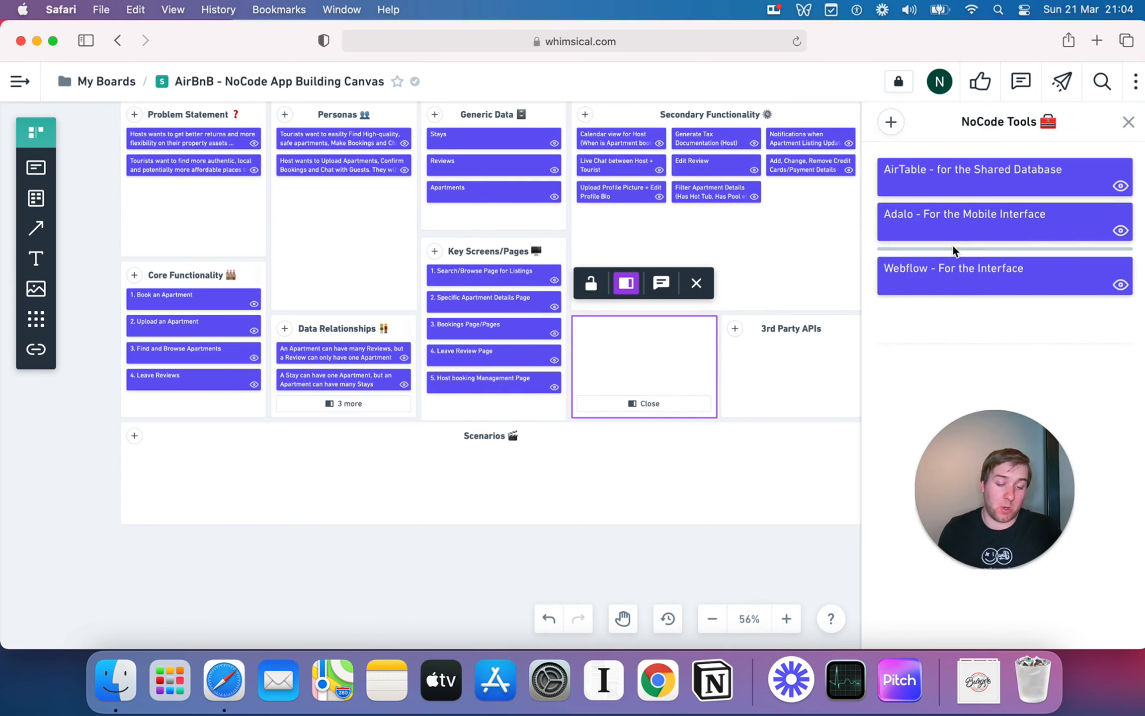
click(1133, 122)
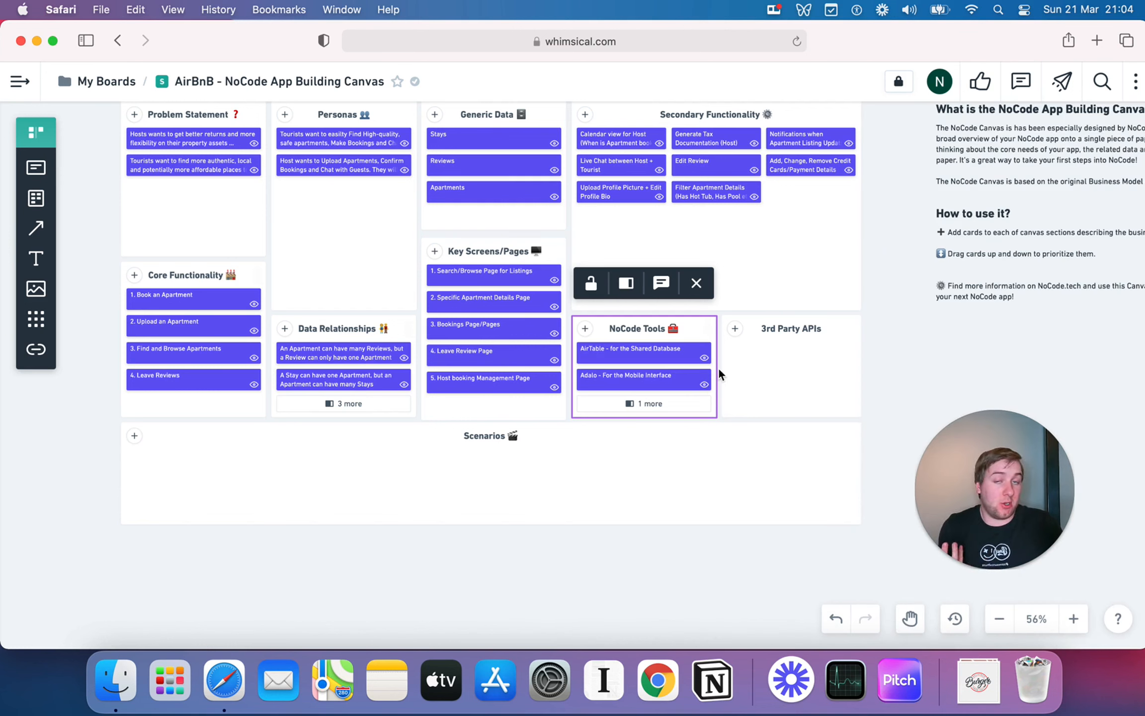
click(680, 360)
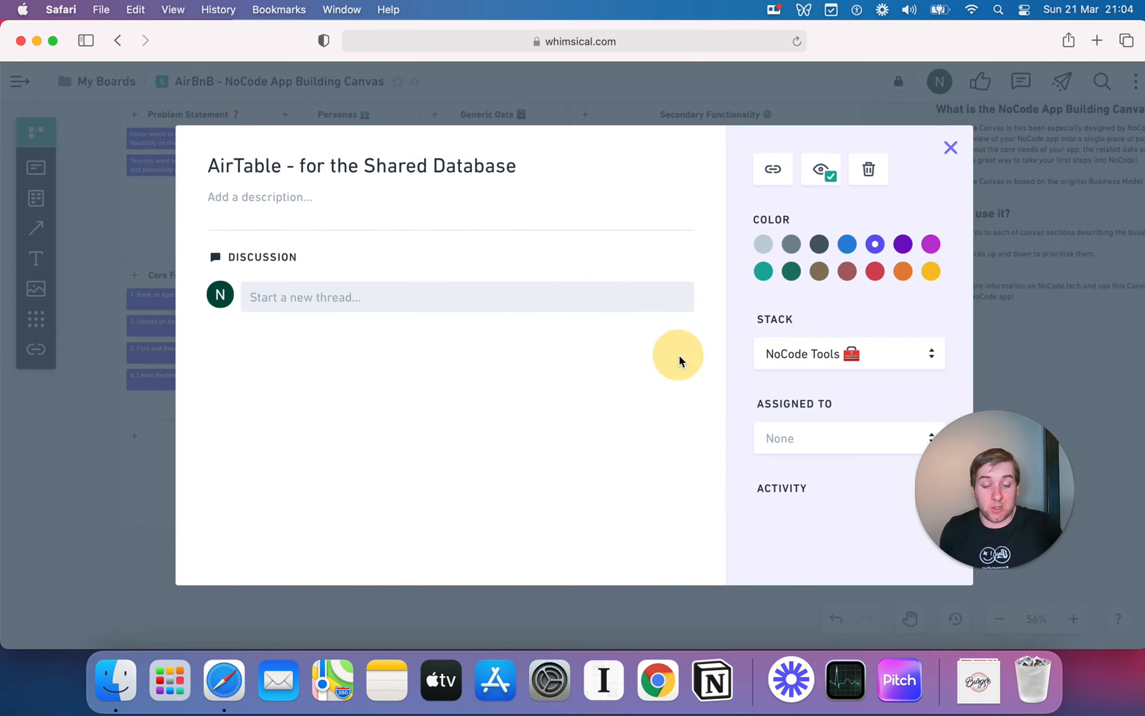
click(952, 152)
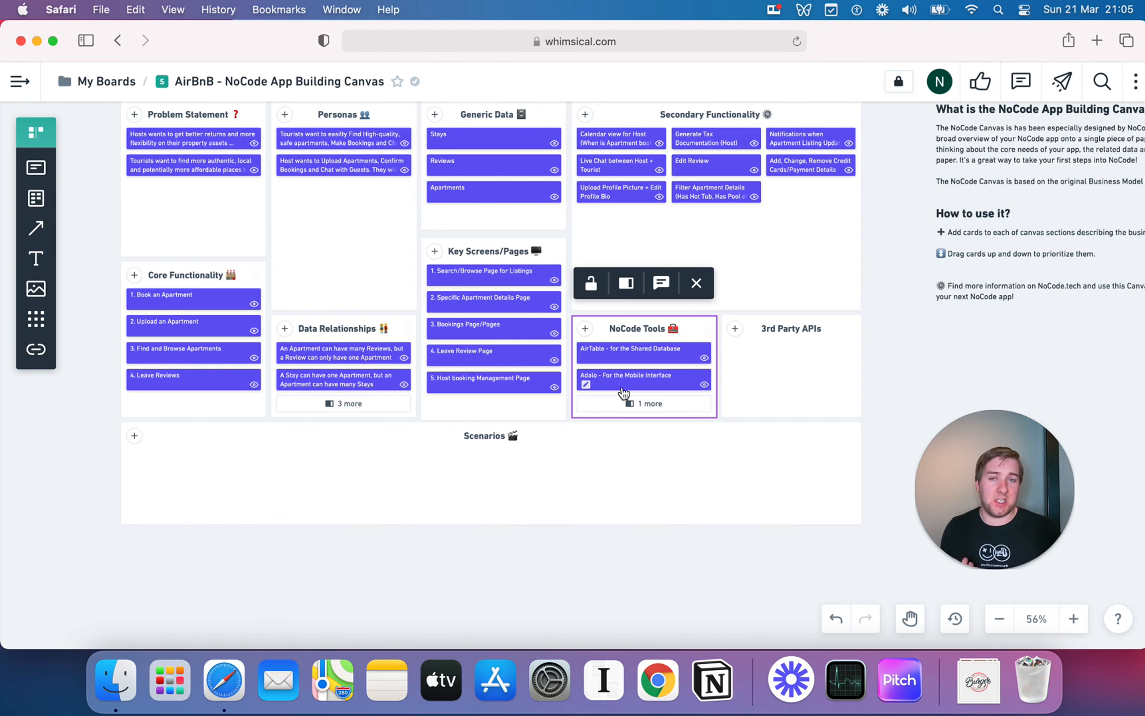
Step: Add a 3rd Party APIs card reading "Google Maps API"
scroll(629, 388, up, 1)
scroll(630, 389, down, 1)
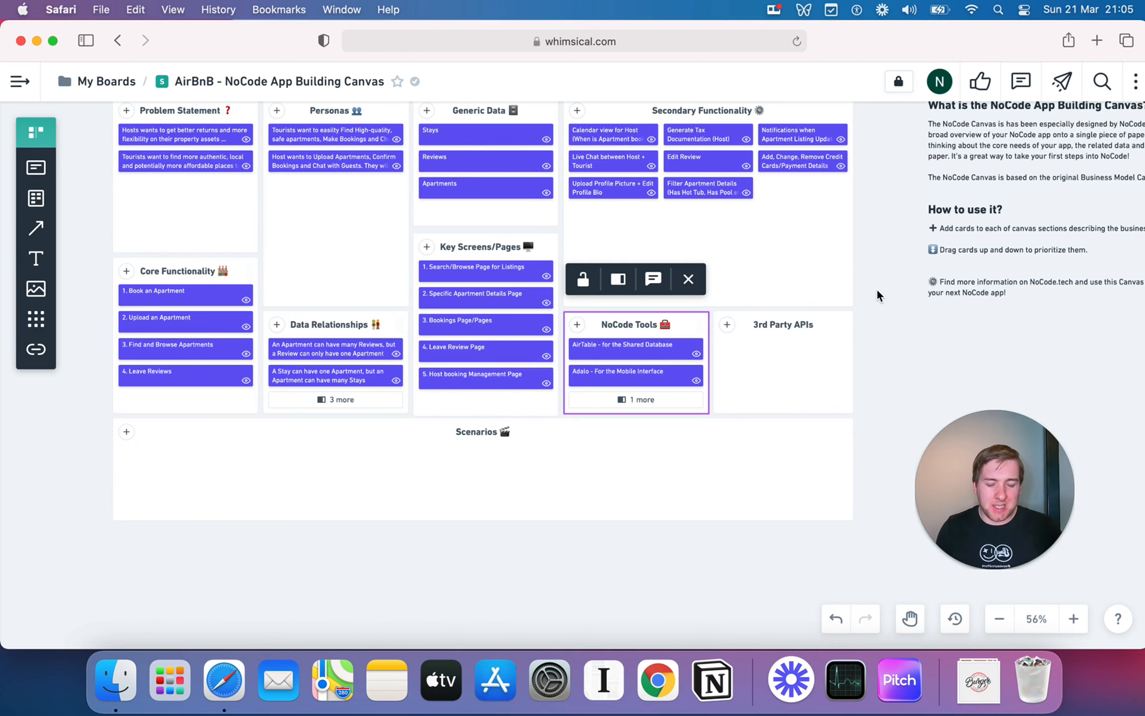
scroll(877, 294, up, 1)
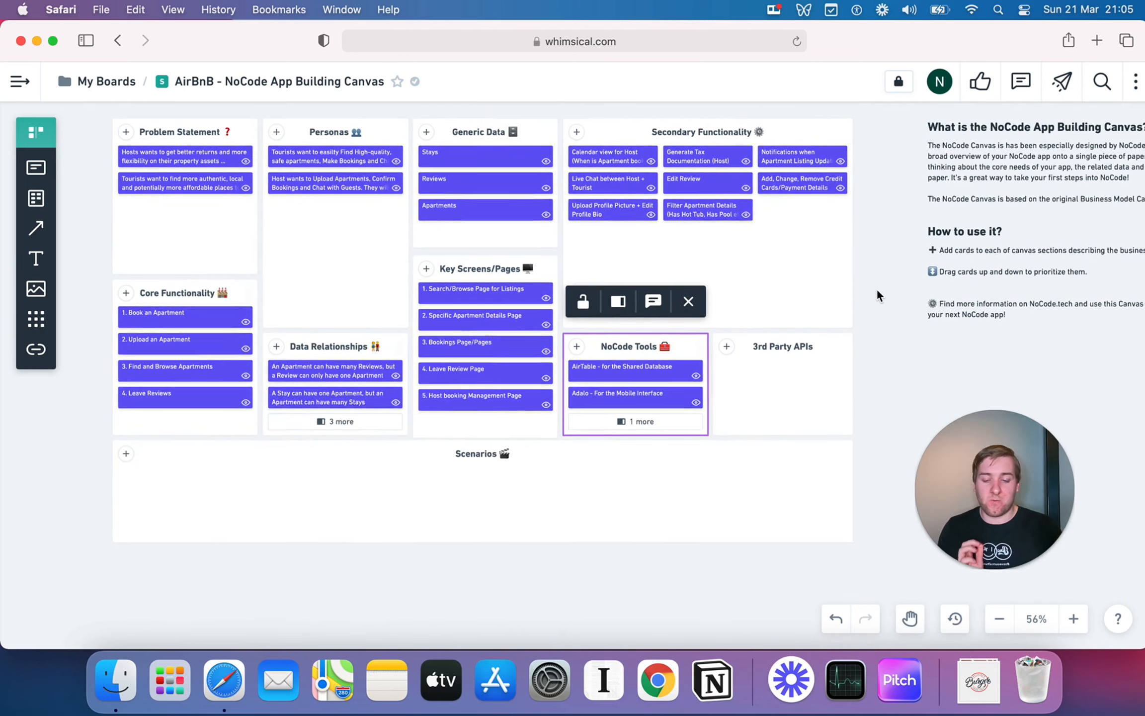
scroll(877, 296, down, 2)
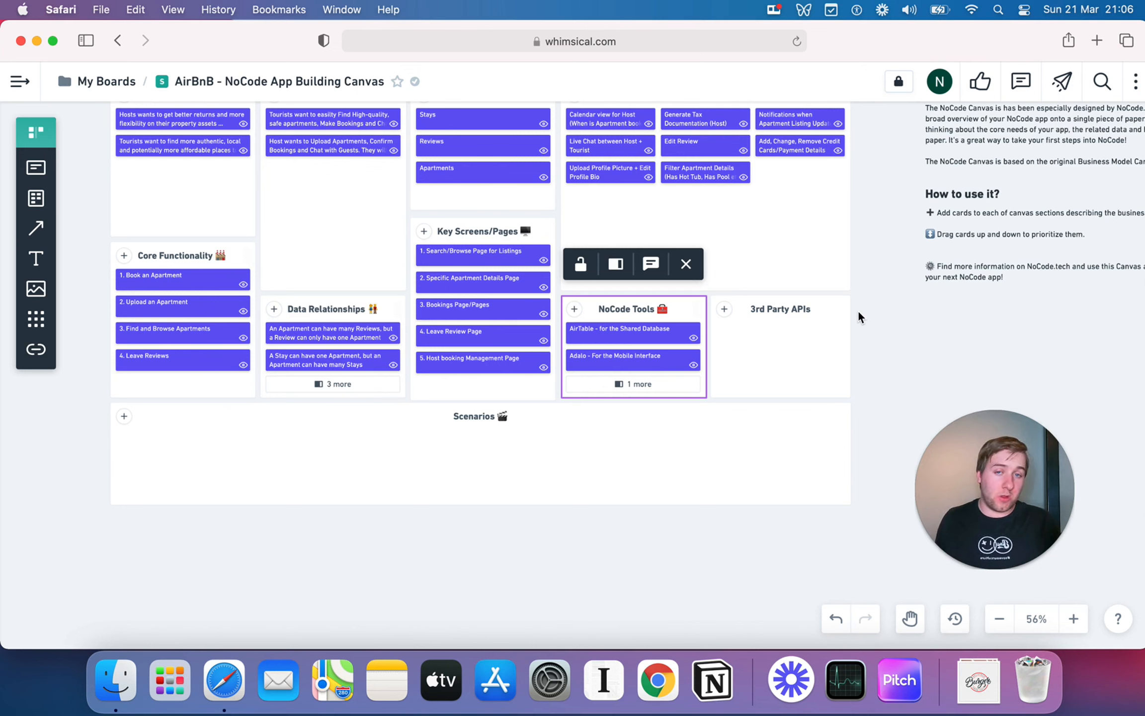
click(725, 310)
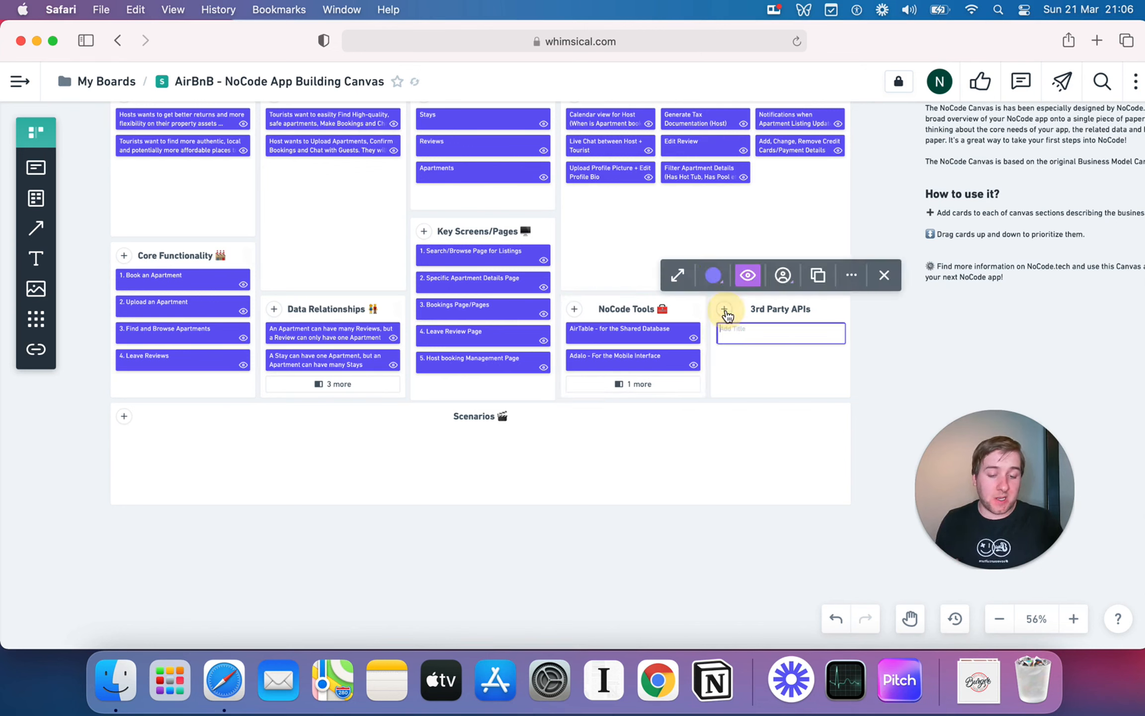
text(G)
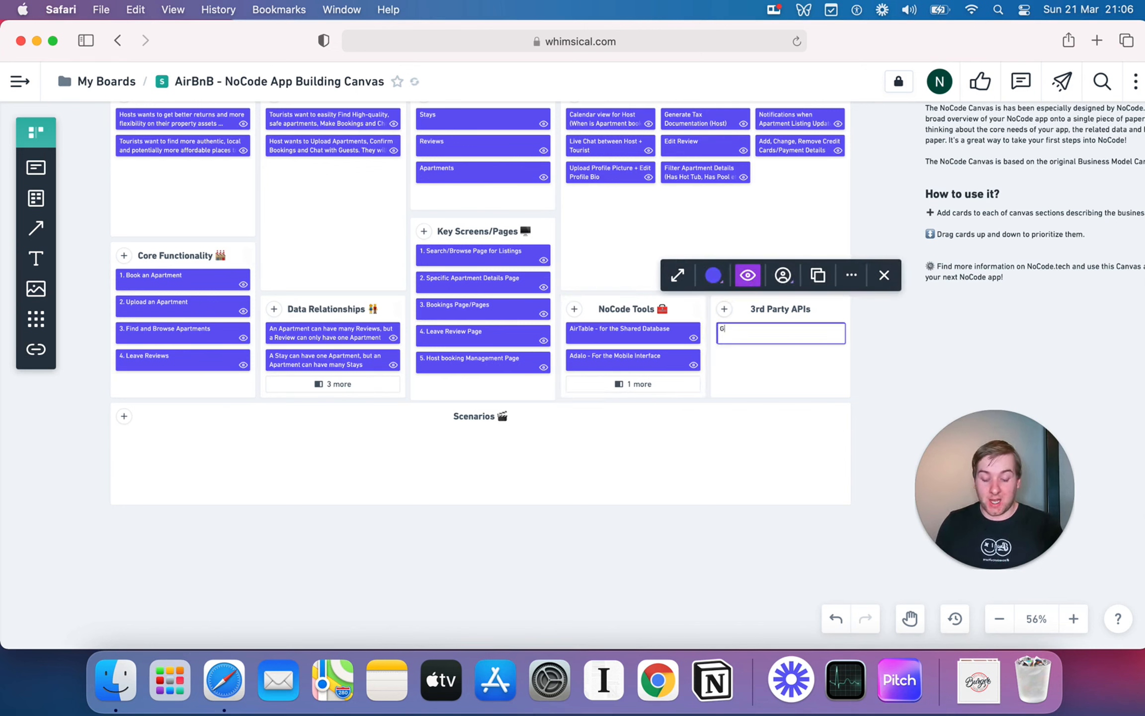
text(oogle Maps API)
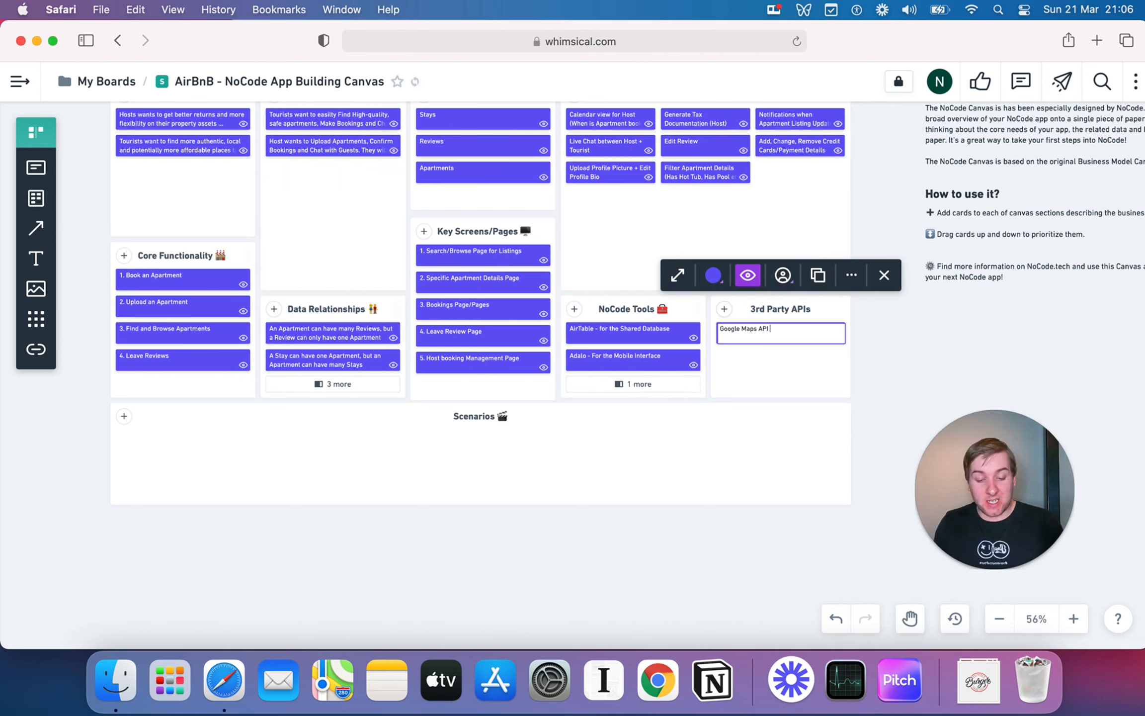
click(793, 409)
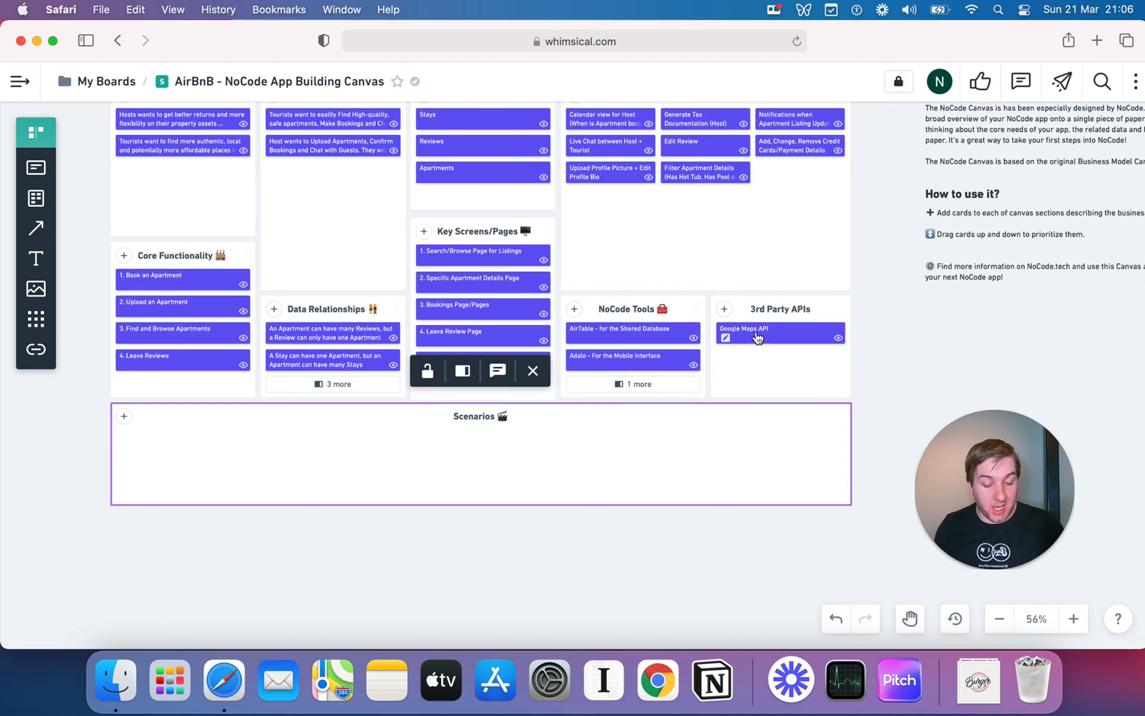
Step: Add a 3rd Party APIs card reading "Stripe API"
click(730, 312)
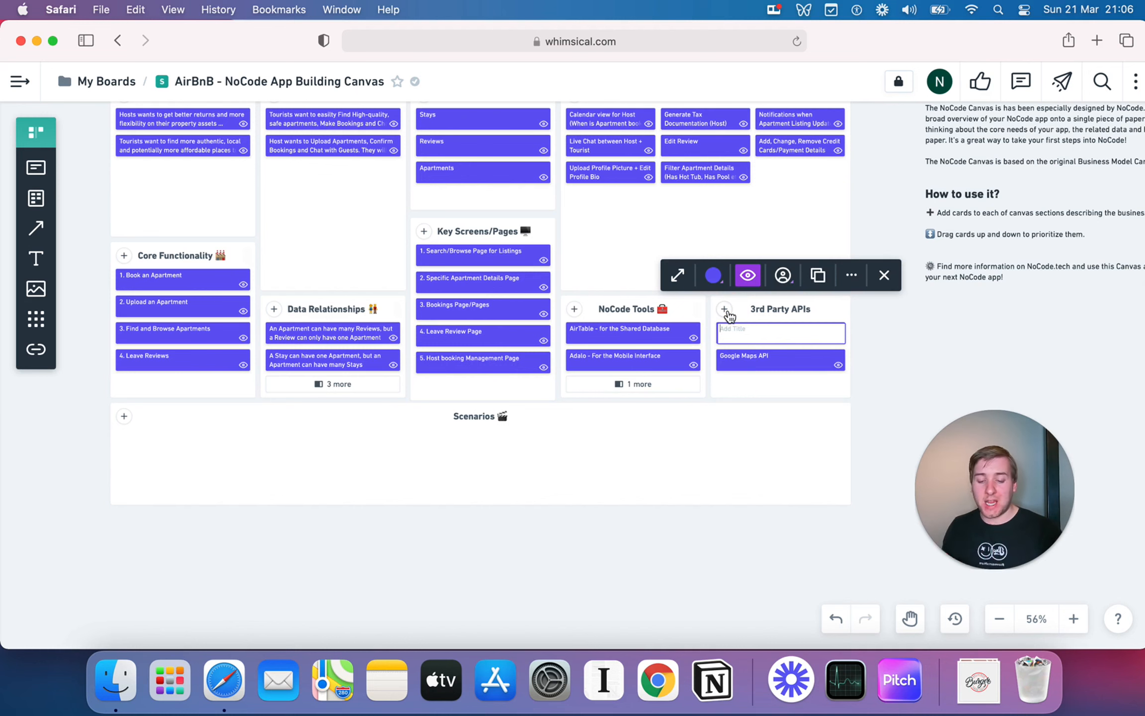
scroll(525, 340, up, 2)
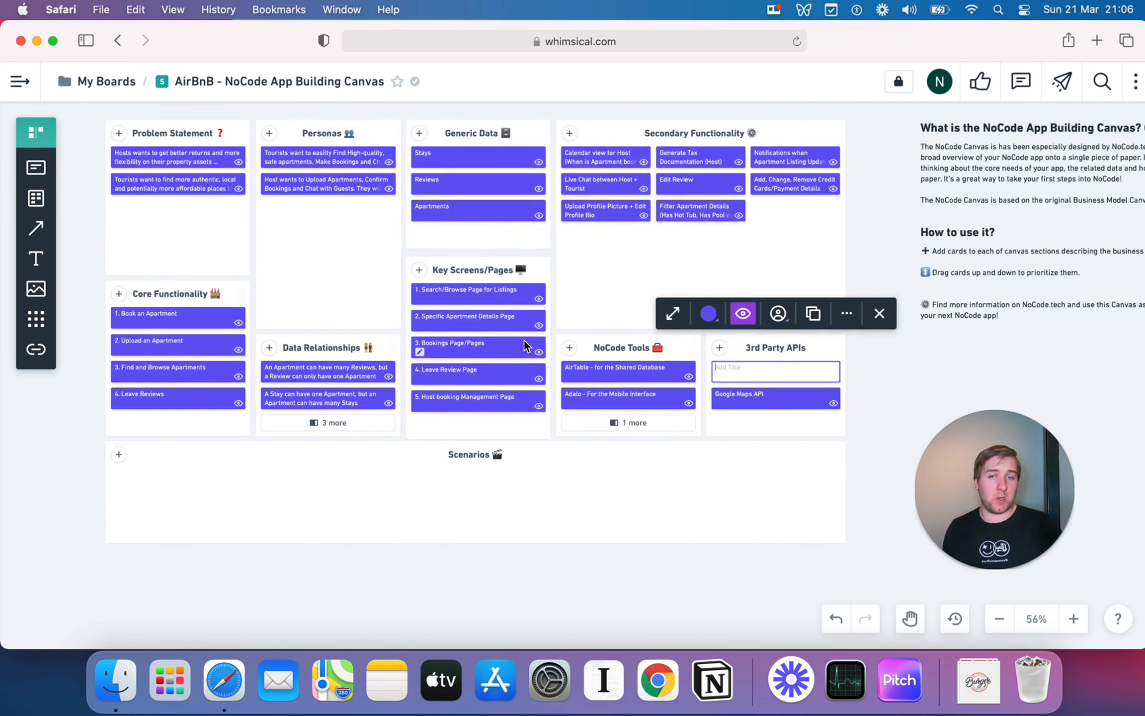
scroll(399, 357, down, 1)
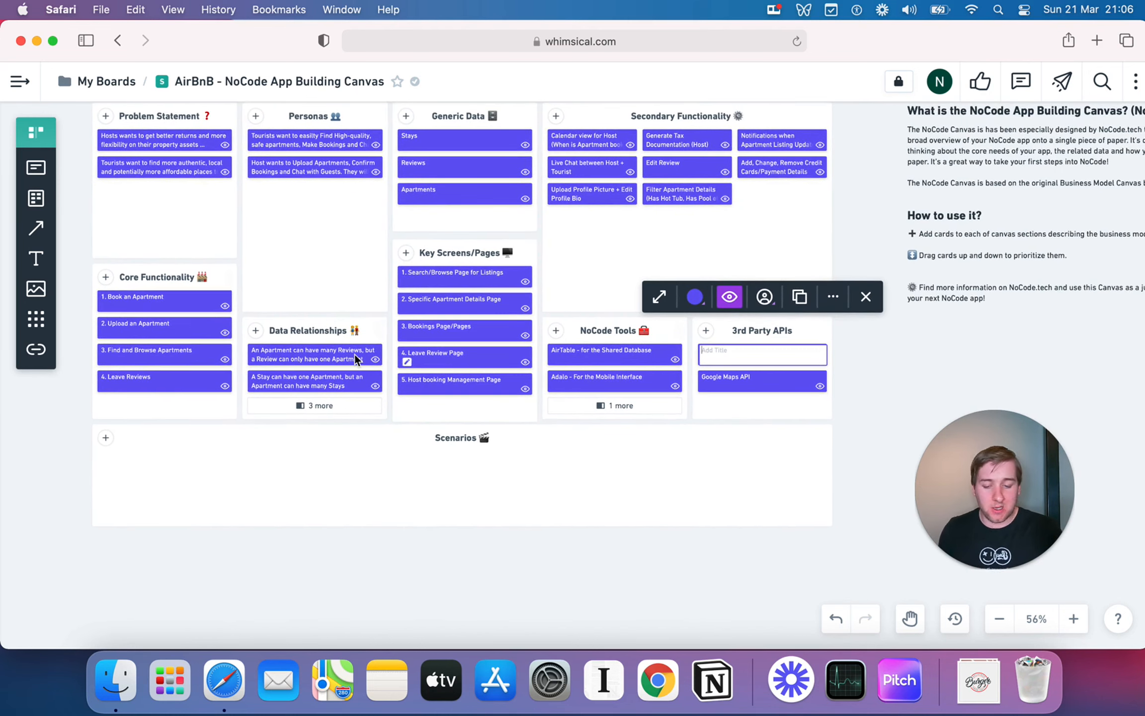
scroll(359, 368, down, 2)
scroll(359, 367, right, 1)
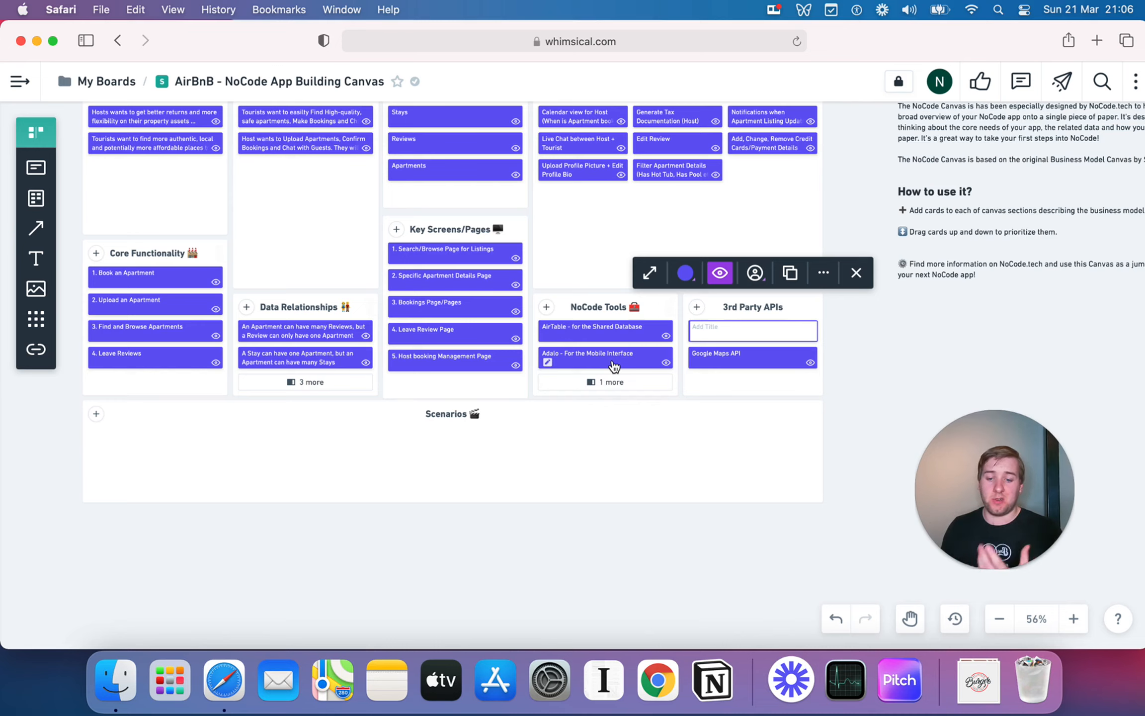
scroll(661, 377, right, 3)
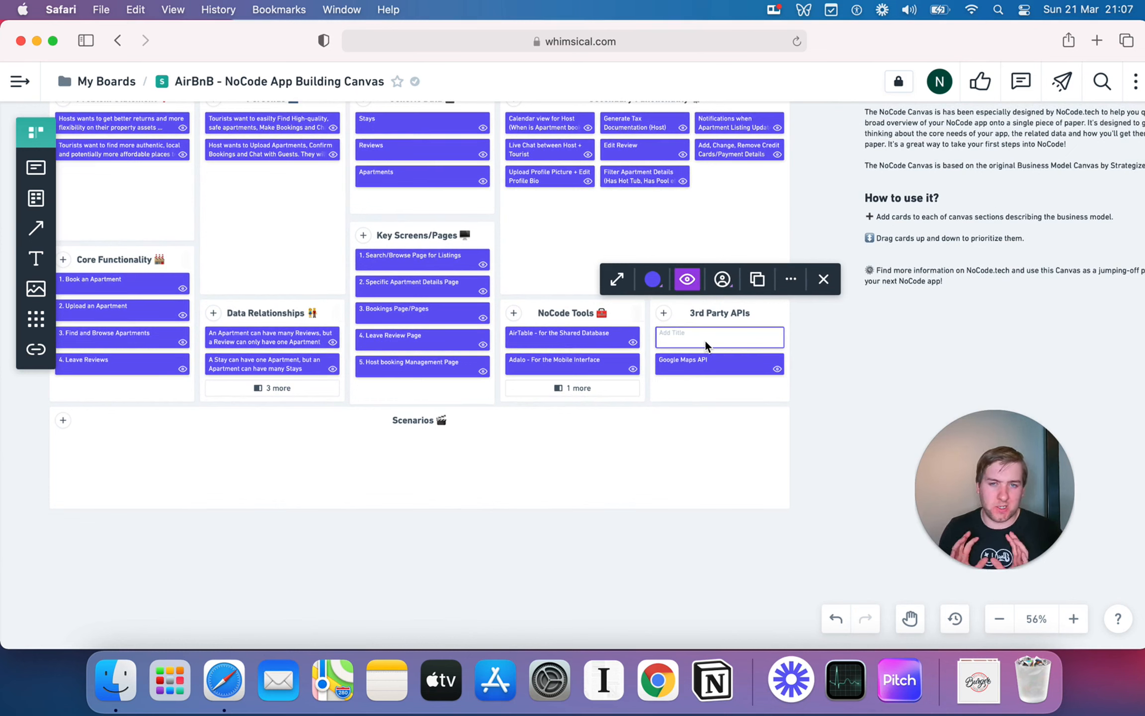
scroll(704, 339, up, 1)
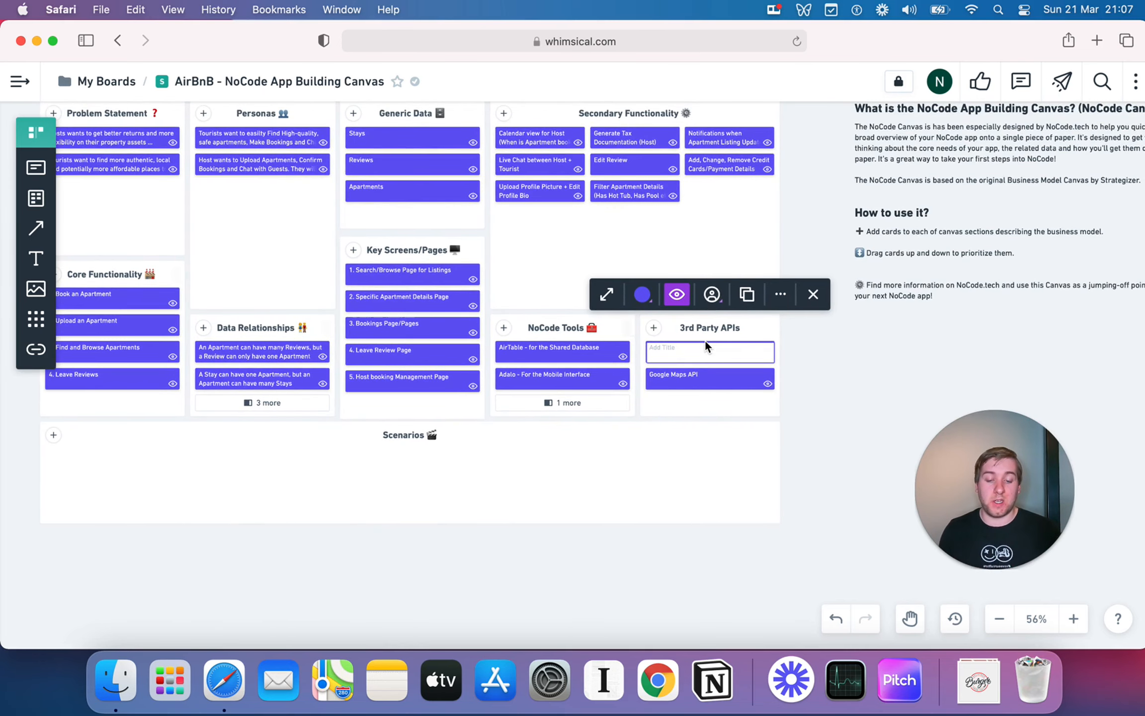
text(Sttrip)
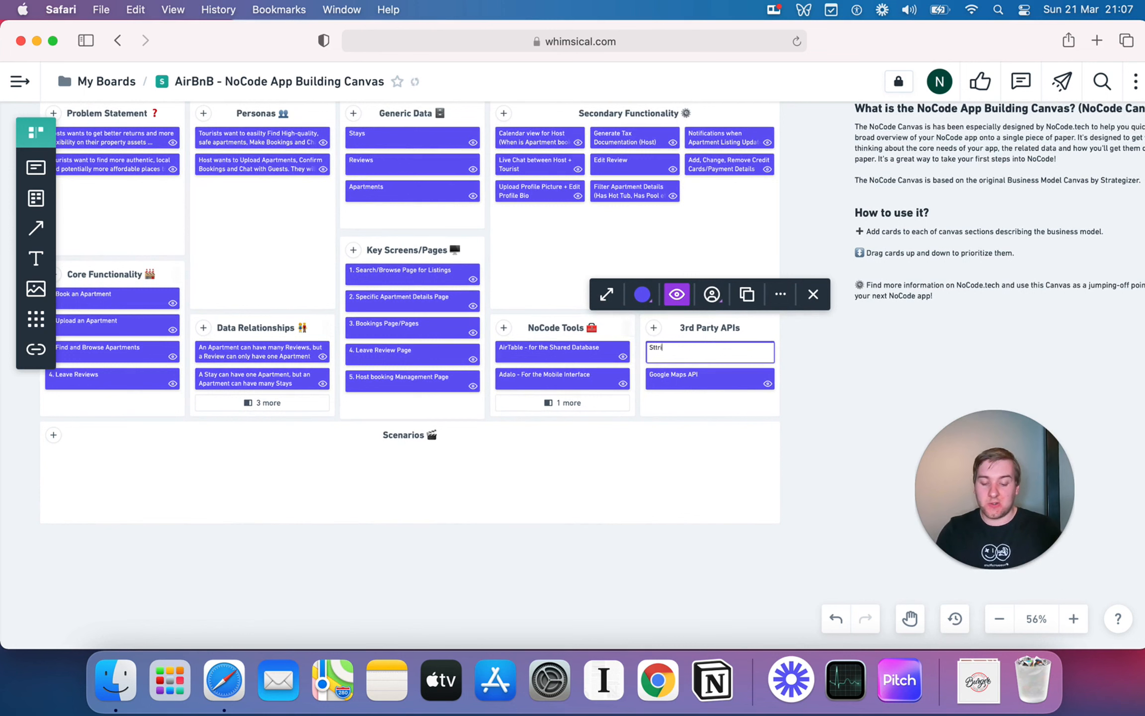
key(BackSpace)
key(BackSpace)
key(BackSpace)
key(BackSpace)
text(ripe)
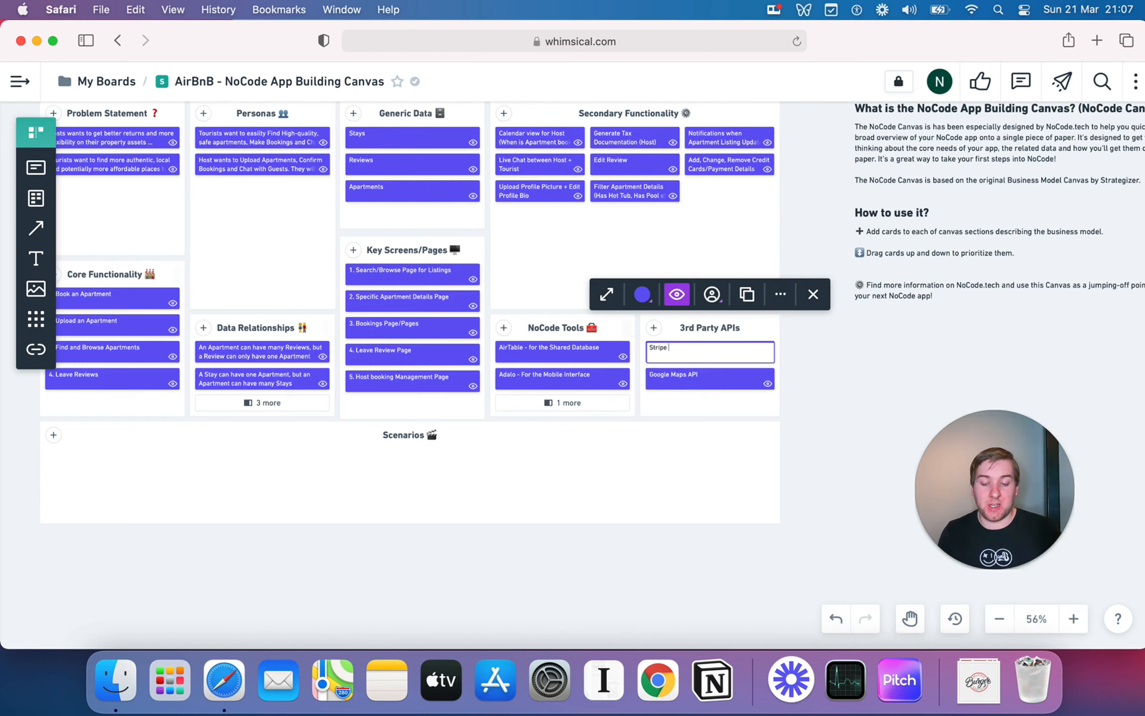
text( API)
click(816, 382)
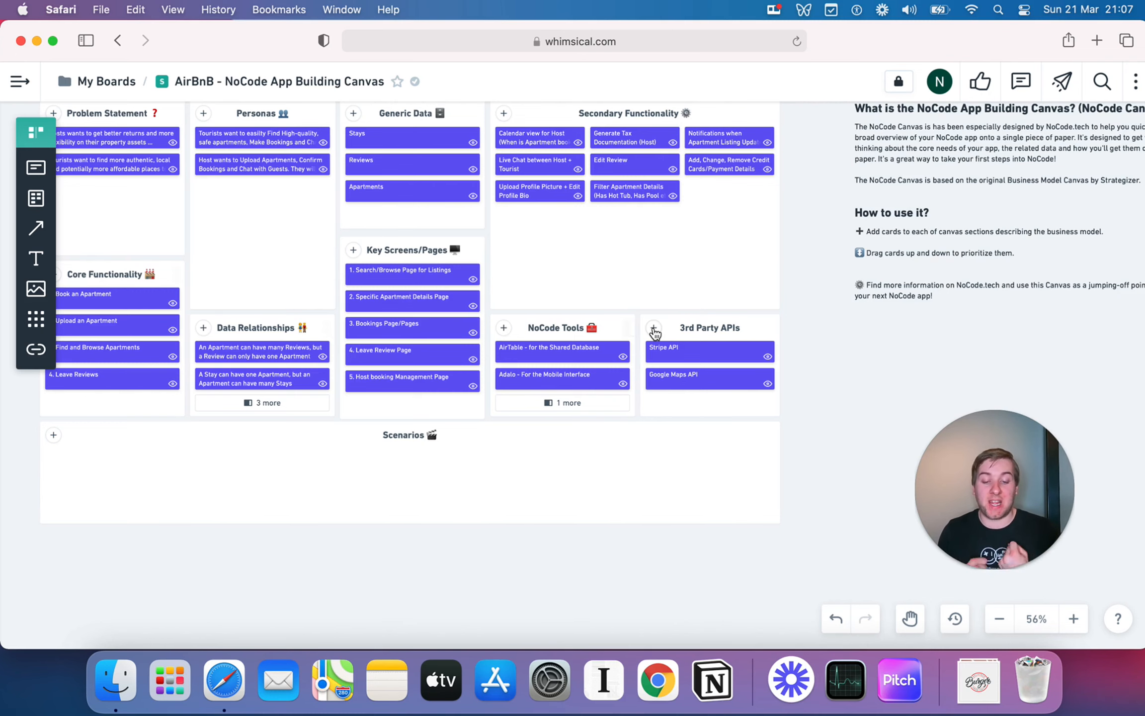
Step: Add a 3rd Party APIs card reading "API for Background Checks?"
scroll(901, 388, up, 3)
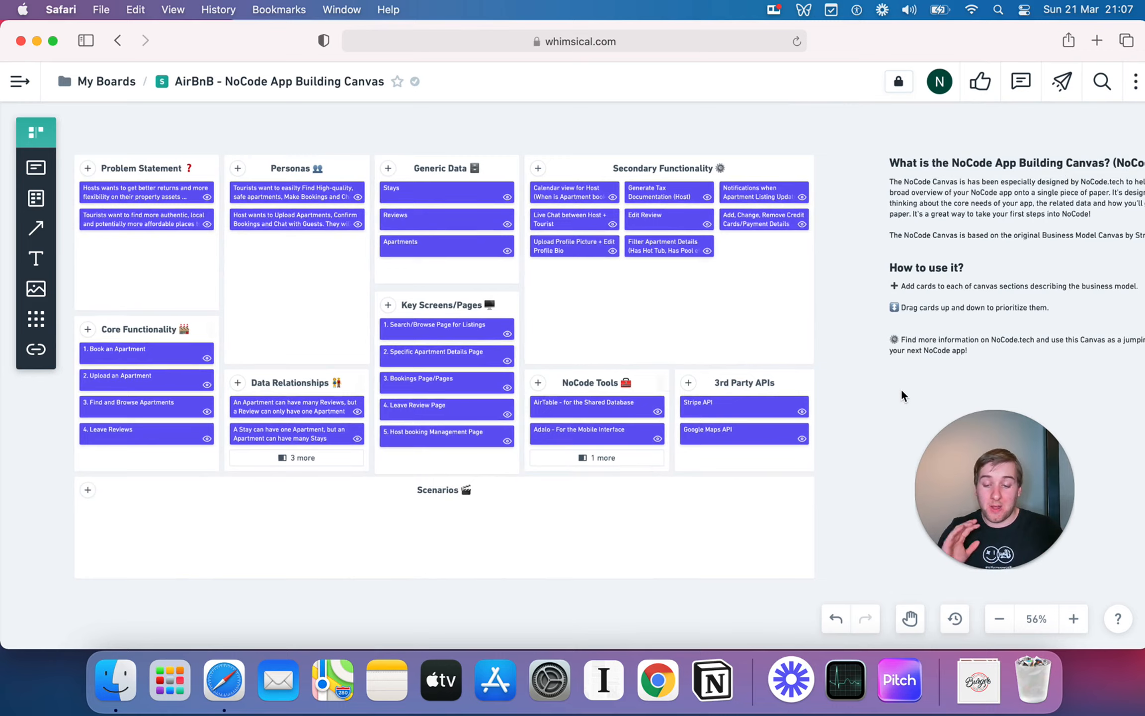
scroll(902, 392, down, 2)
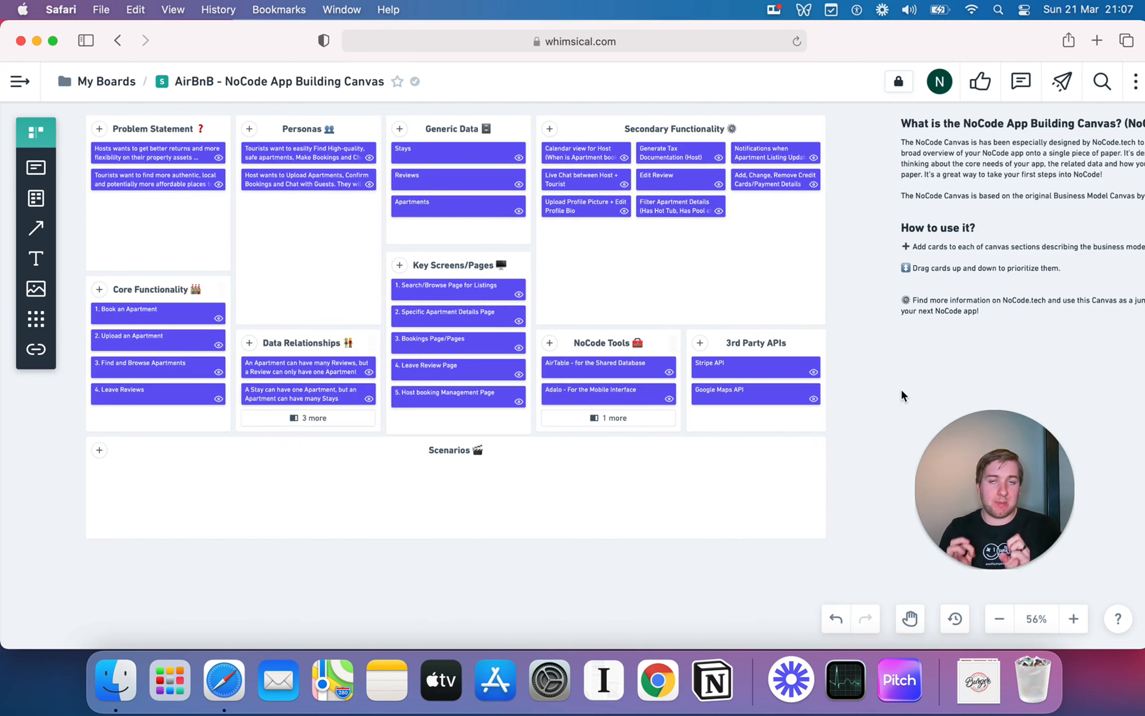
scroll(860, 405, down, 2)
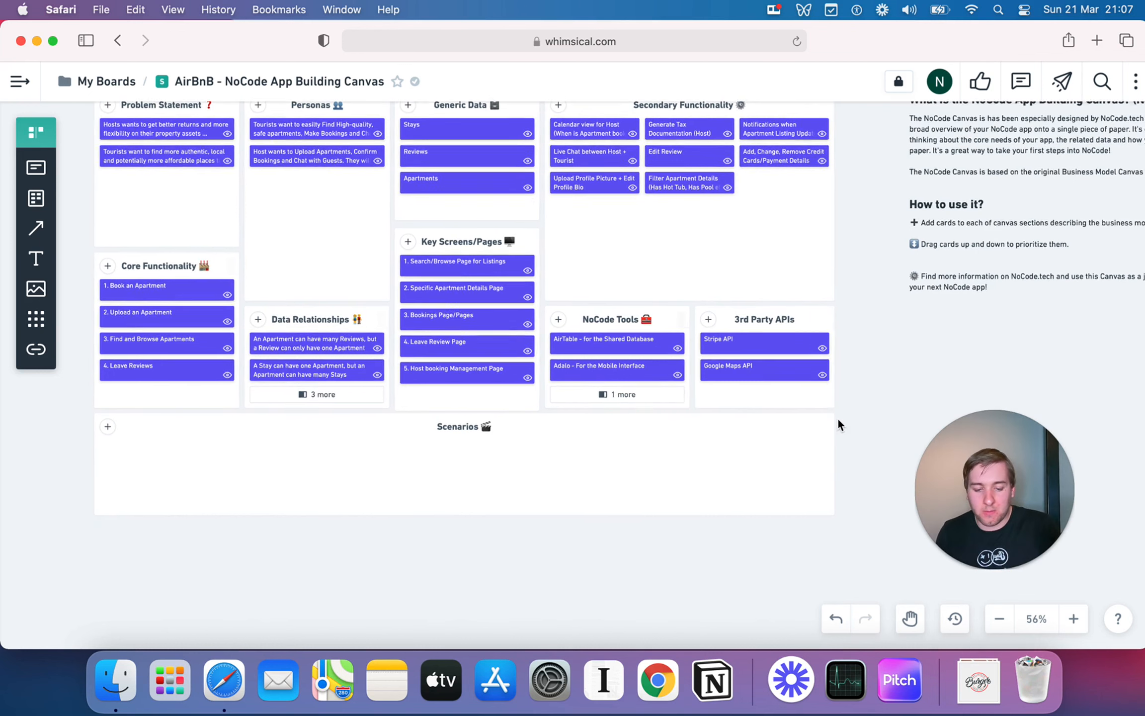
click(712, 317)
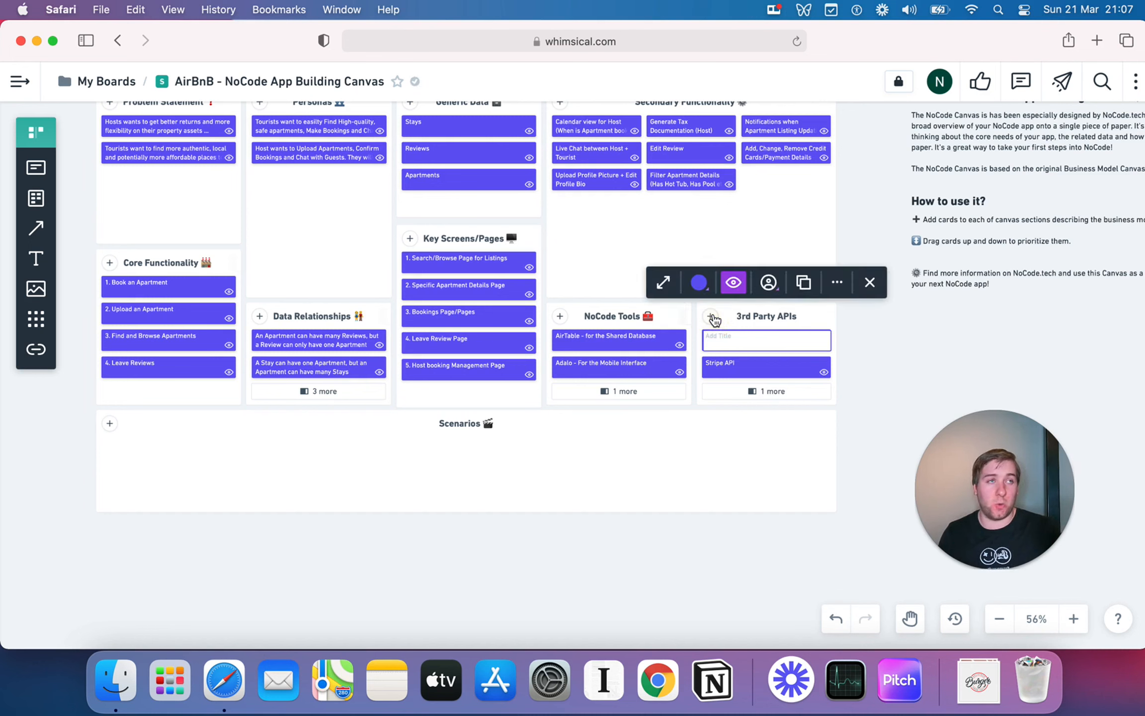
text(API for Background Checks?)
click(867, 376)
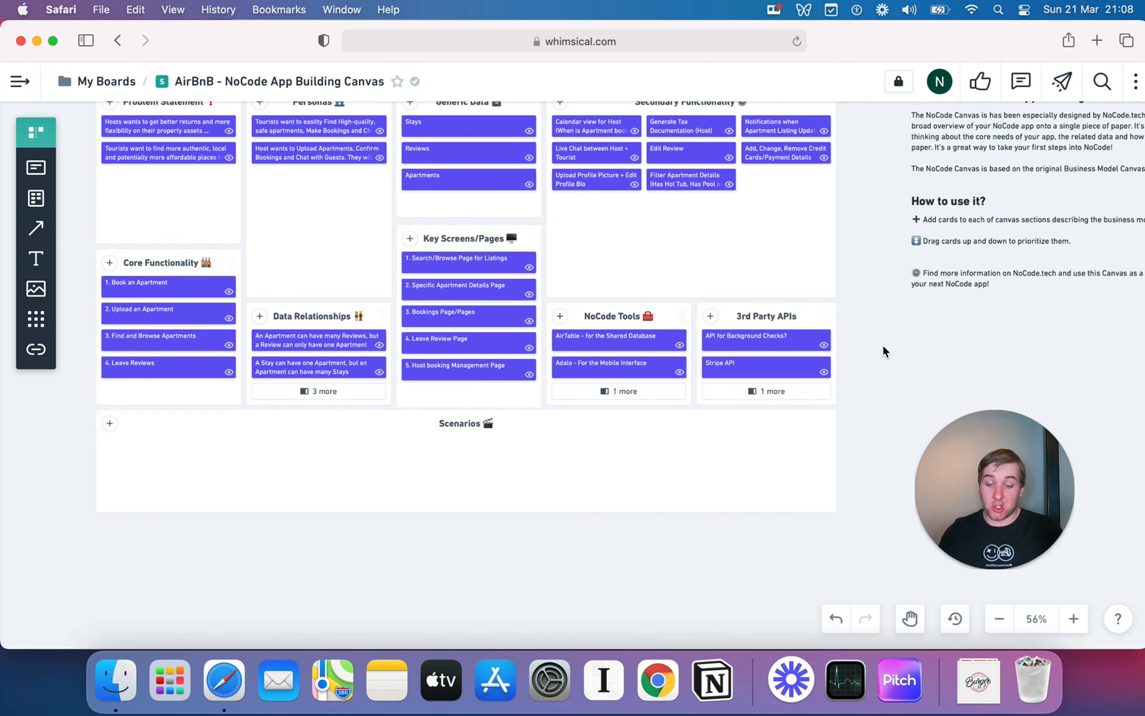
scroll(882, 344, up, 2)
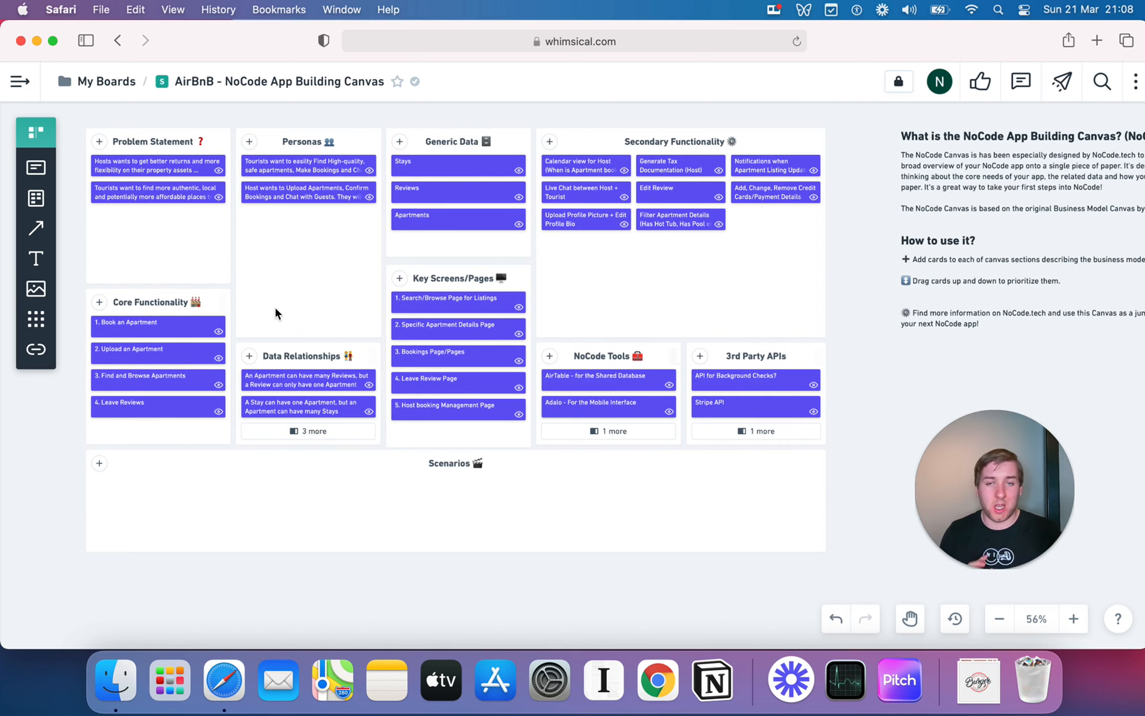
scroll(382, 463, down, 5)
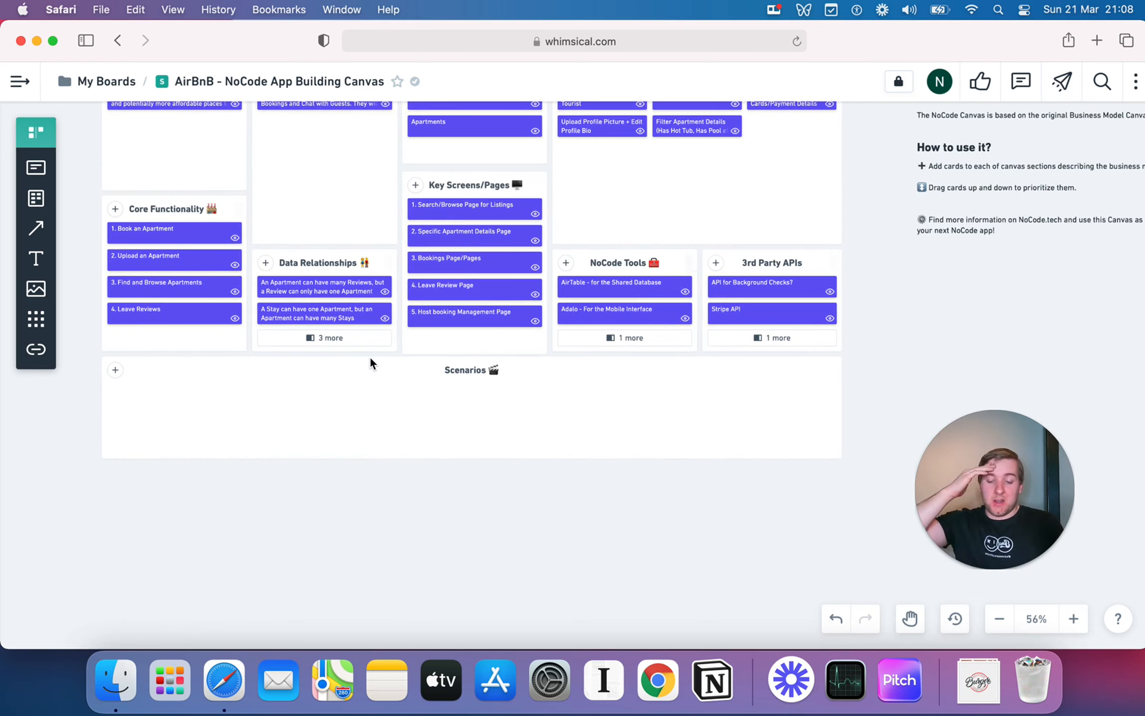
scroll(86, 481, up, 1)
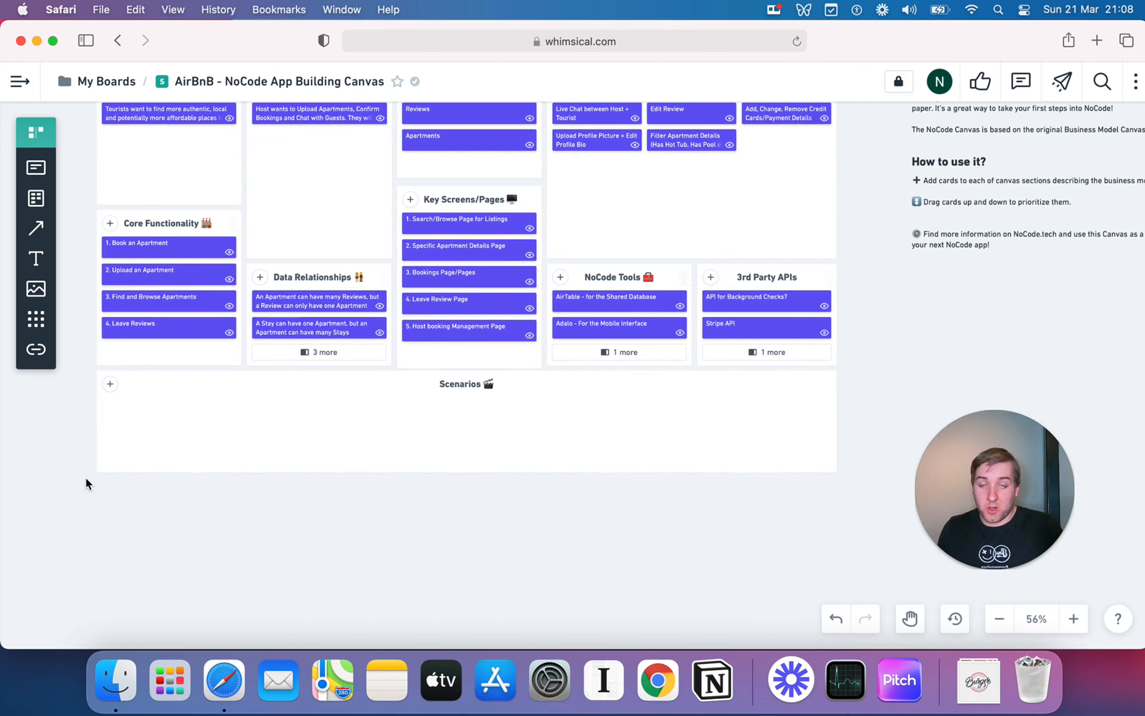
click(111, 386)
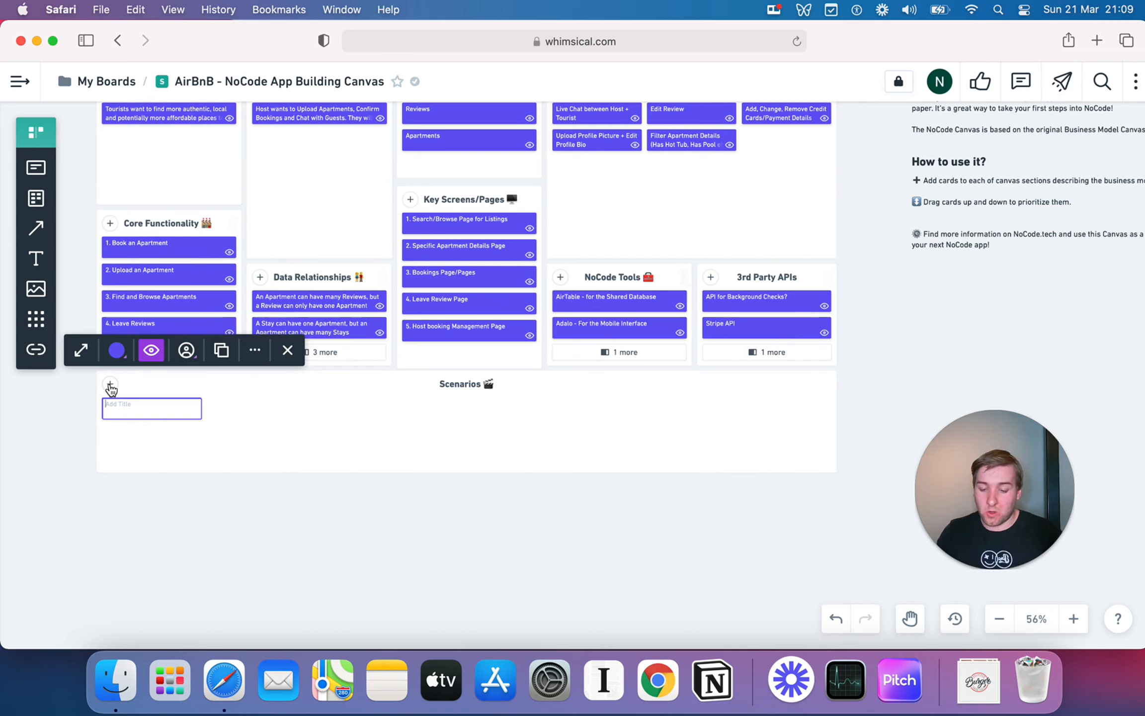
click(111, 498)
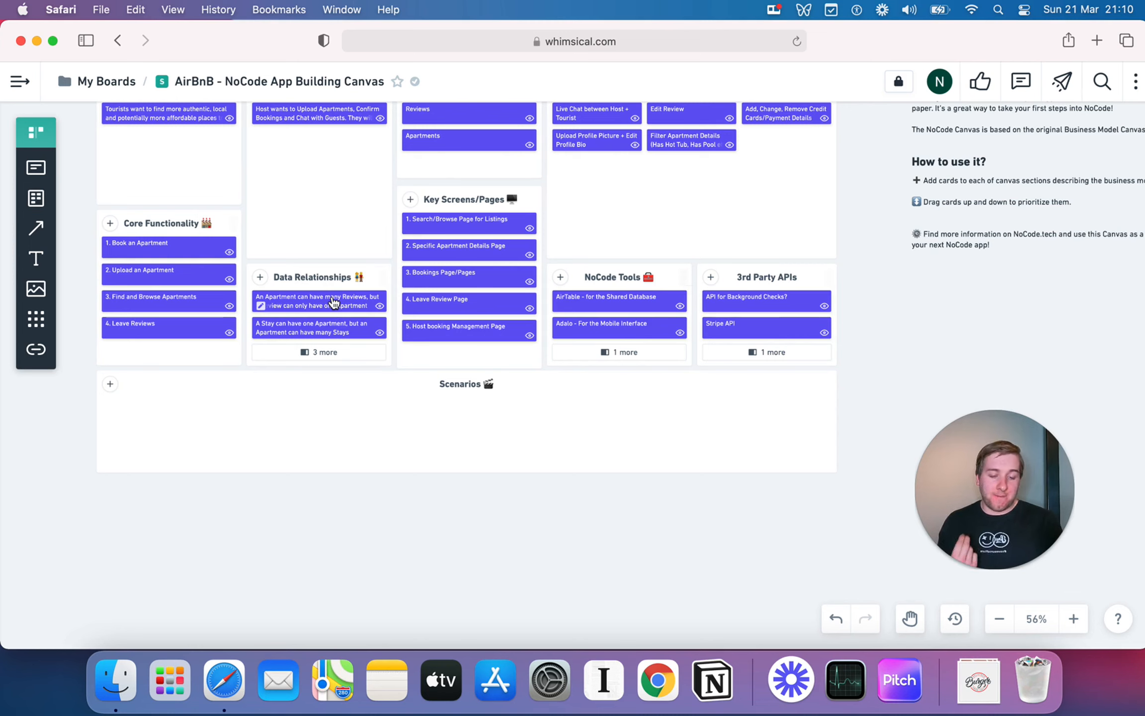
Step: Add a Scenarios card reading "When a Host wants to Upload an Apartment, they click the Upload button on their Profile"
click(114, 393)
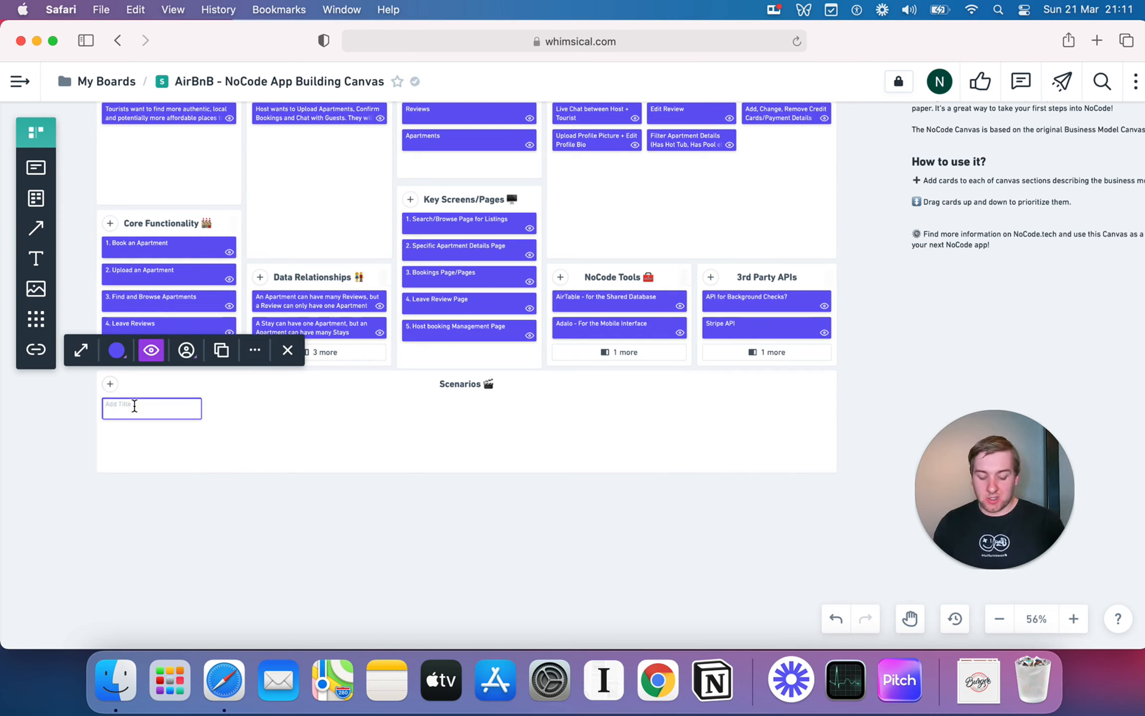
text(When a Host )
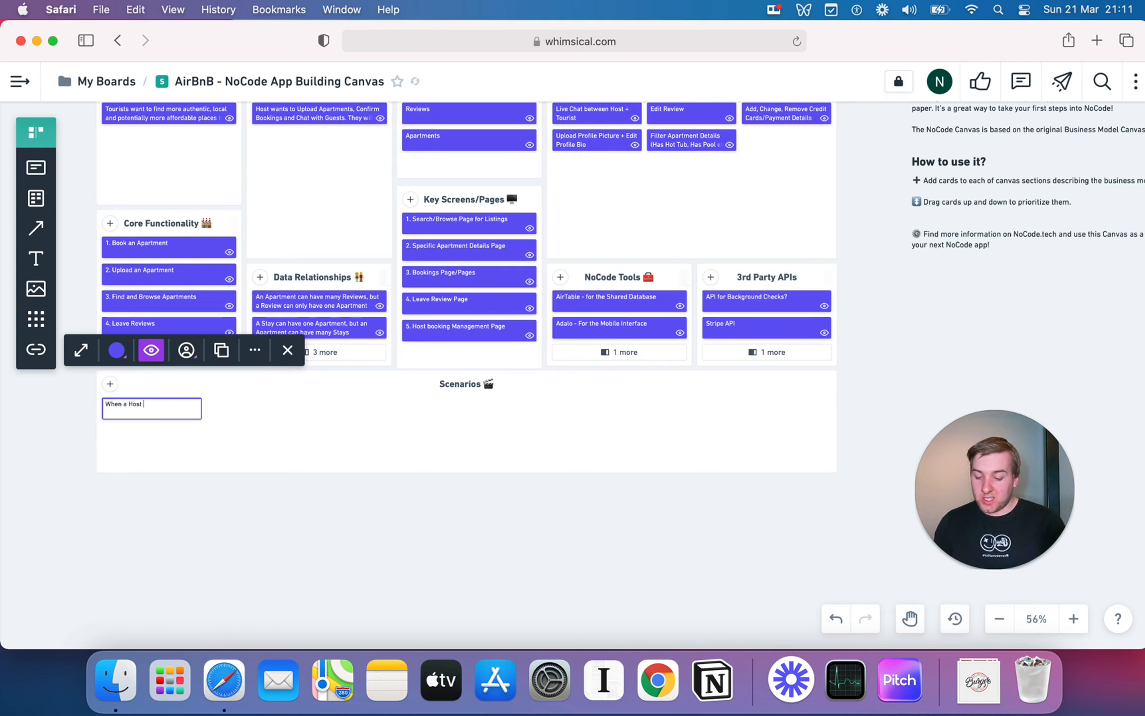
text(wa)
key(BackSpace)
text(wants)
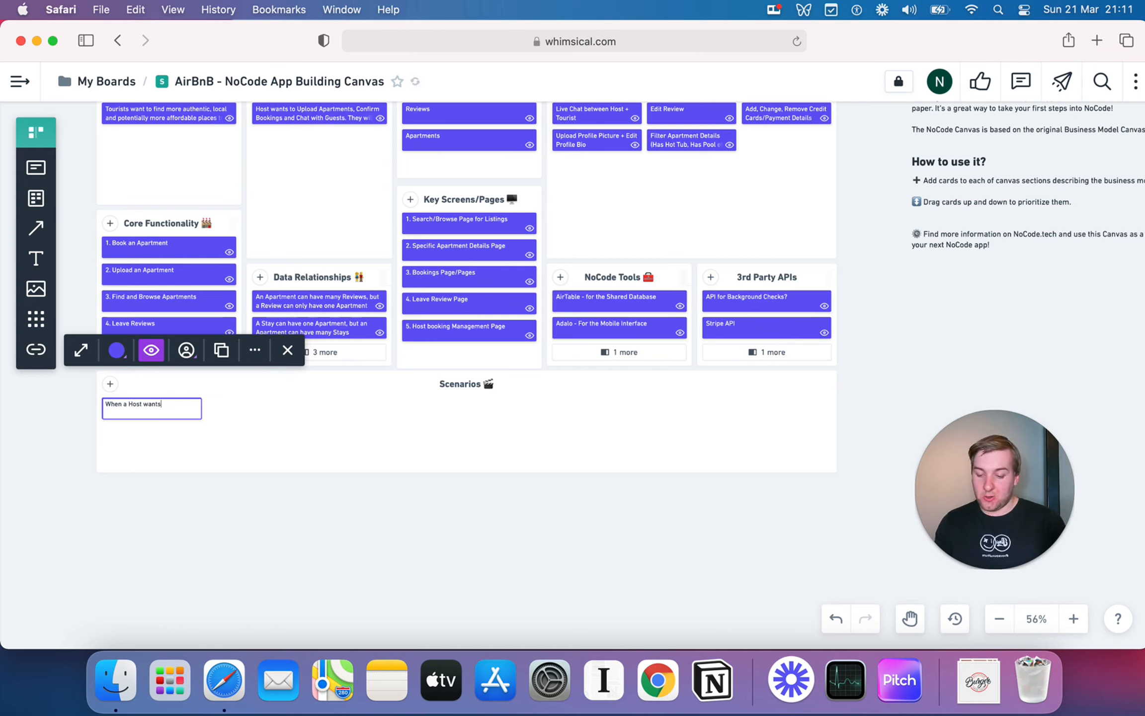
text( to Upload)
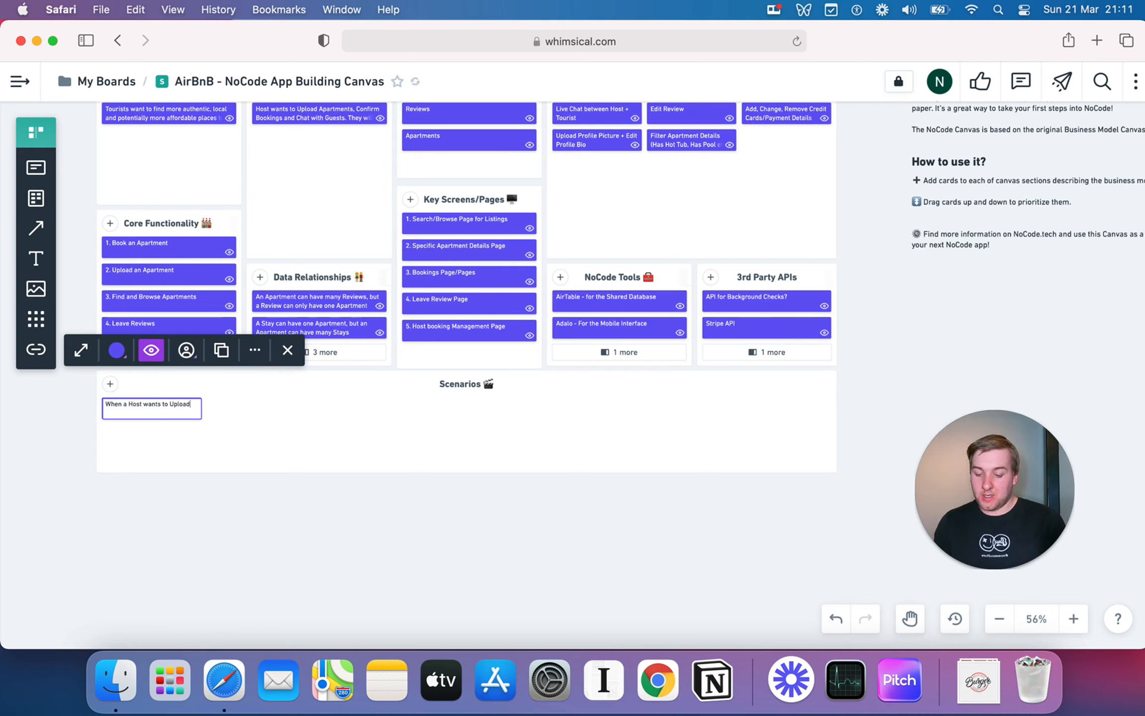
text( an Apartment,)
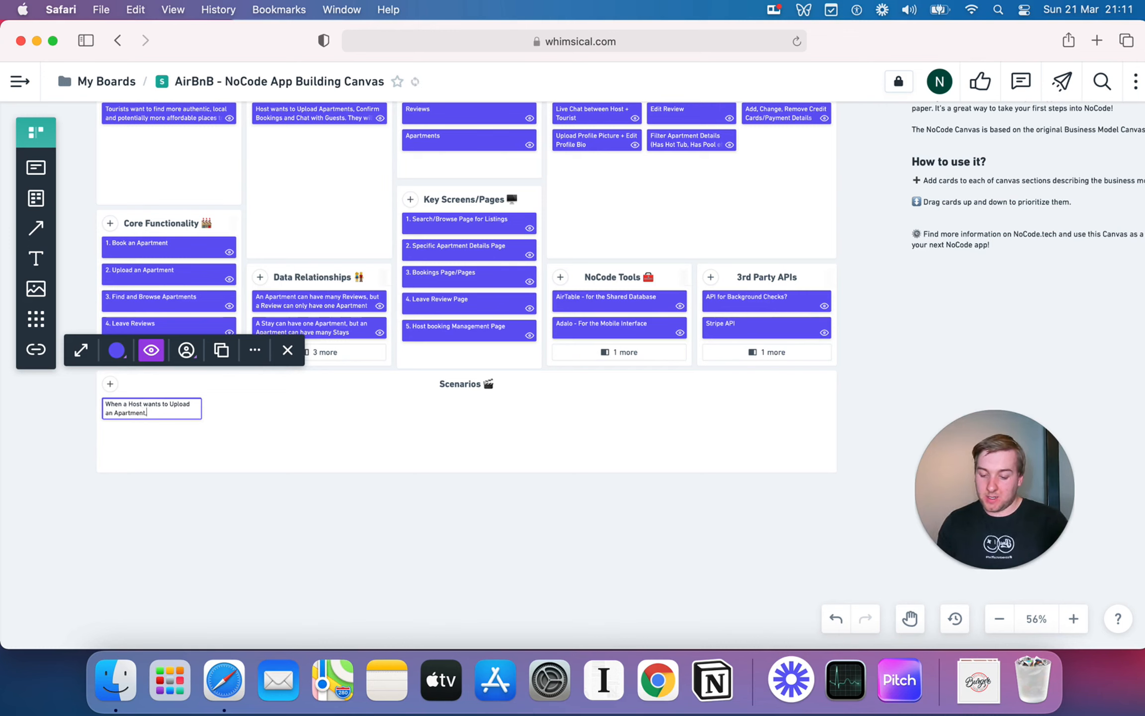
text( they click the Up)
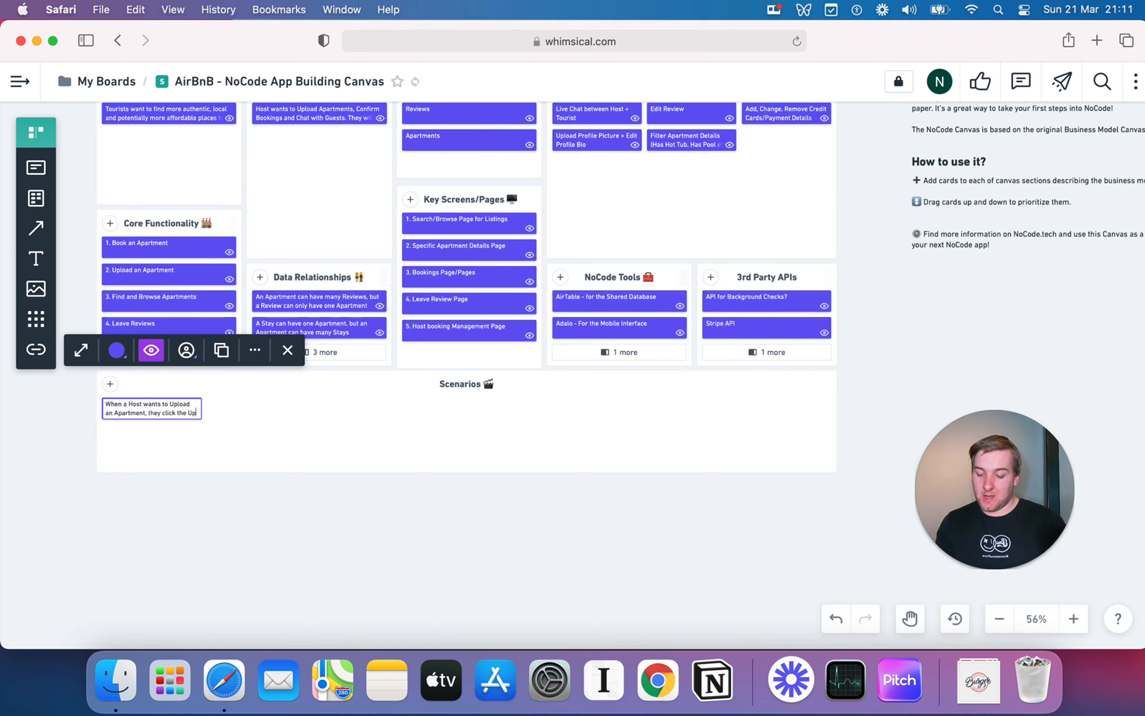
text(load button )
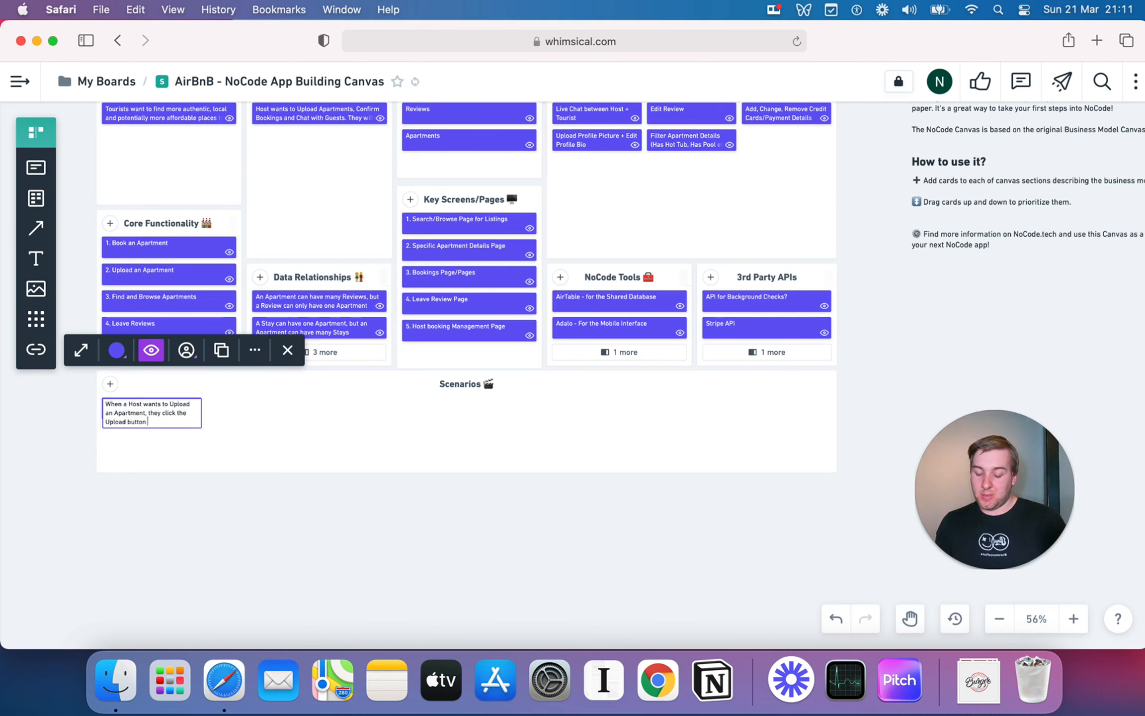
text(on th)
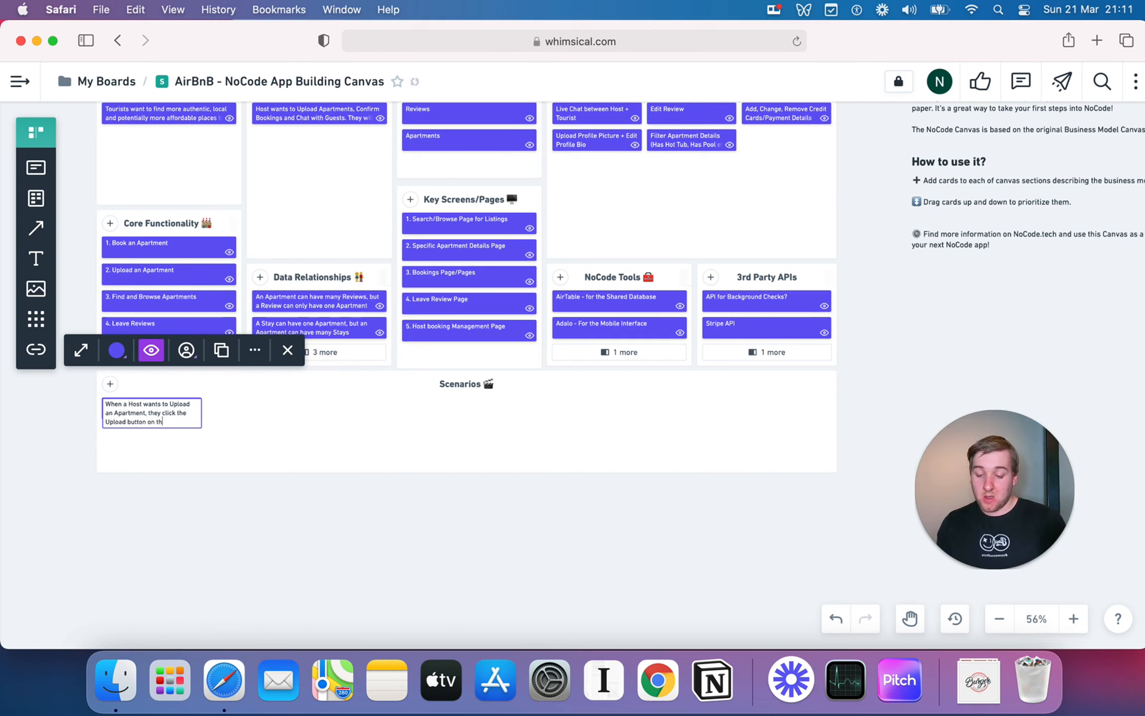
text(eir Profile)
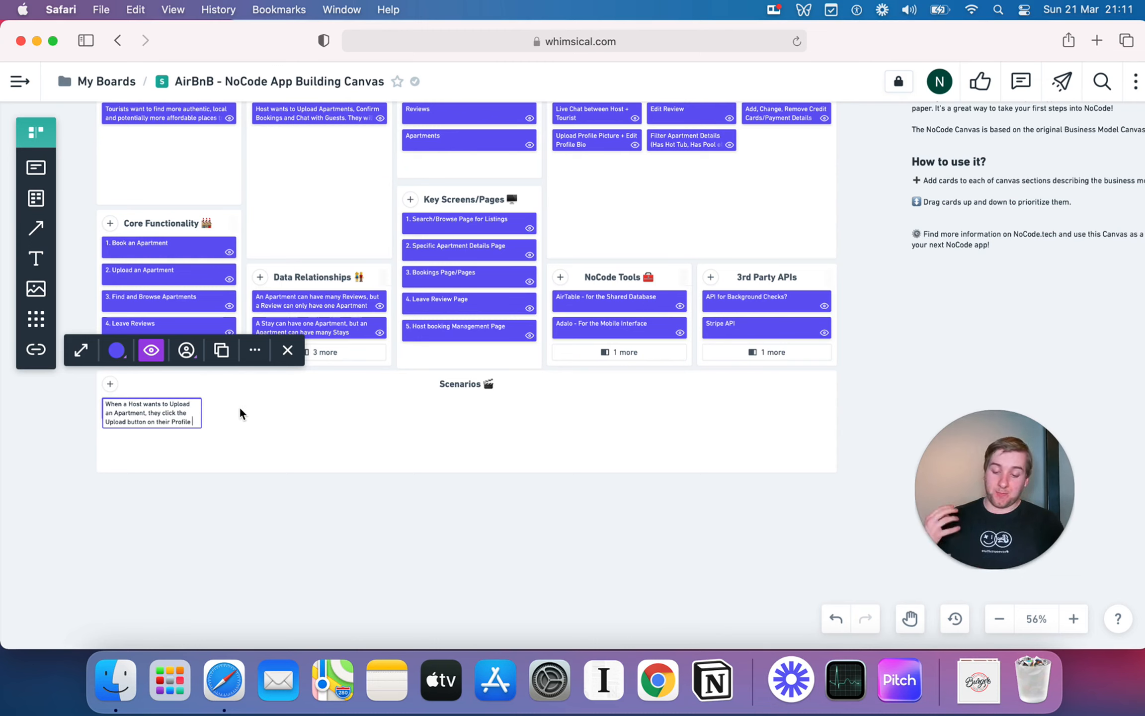
Step: Continue the Host upload scenario card with ", we should create a new record in the Apartments table"
text(.)
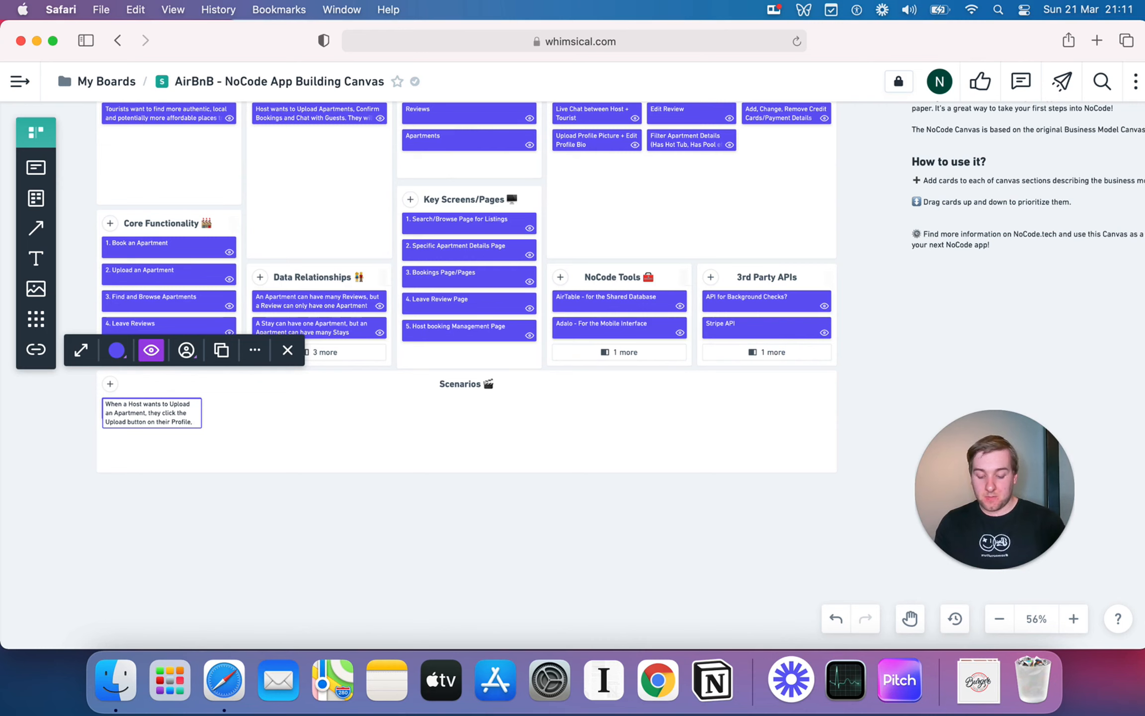
text( we should )
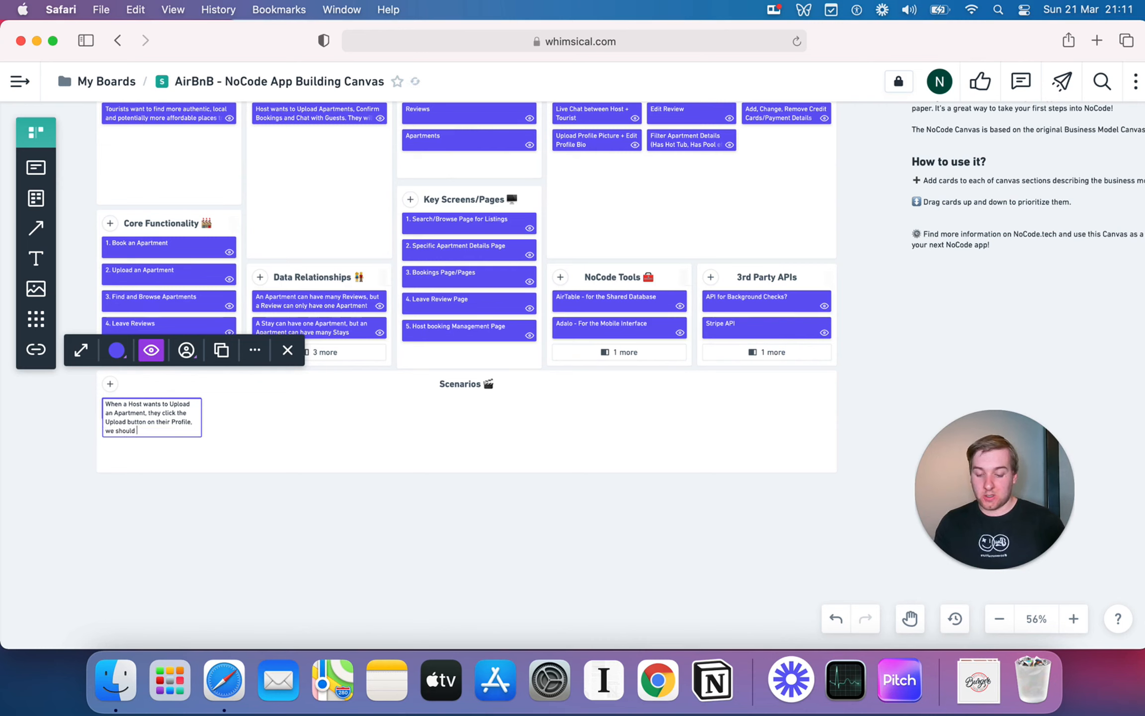
text(create a)
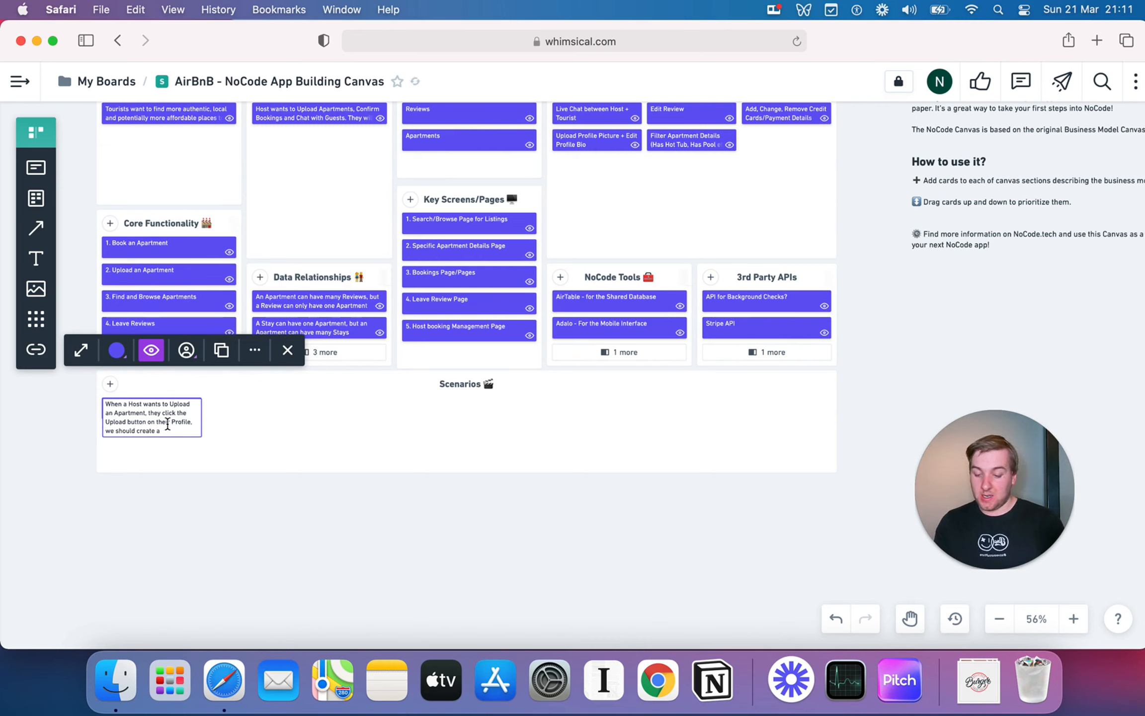
double_click(109, 430)
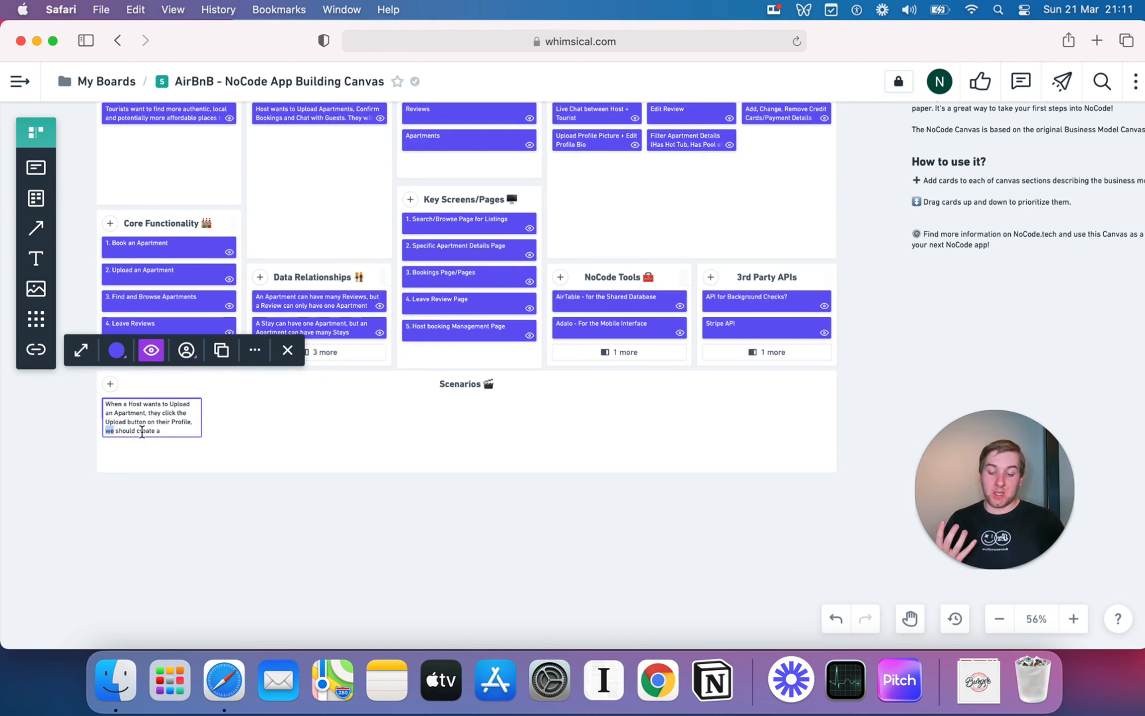
click(176, 426)
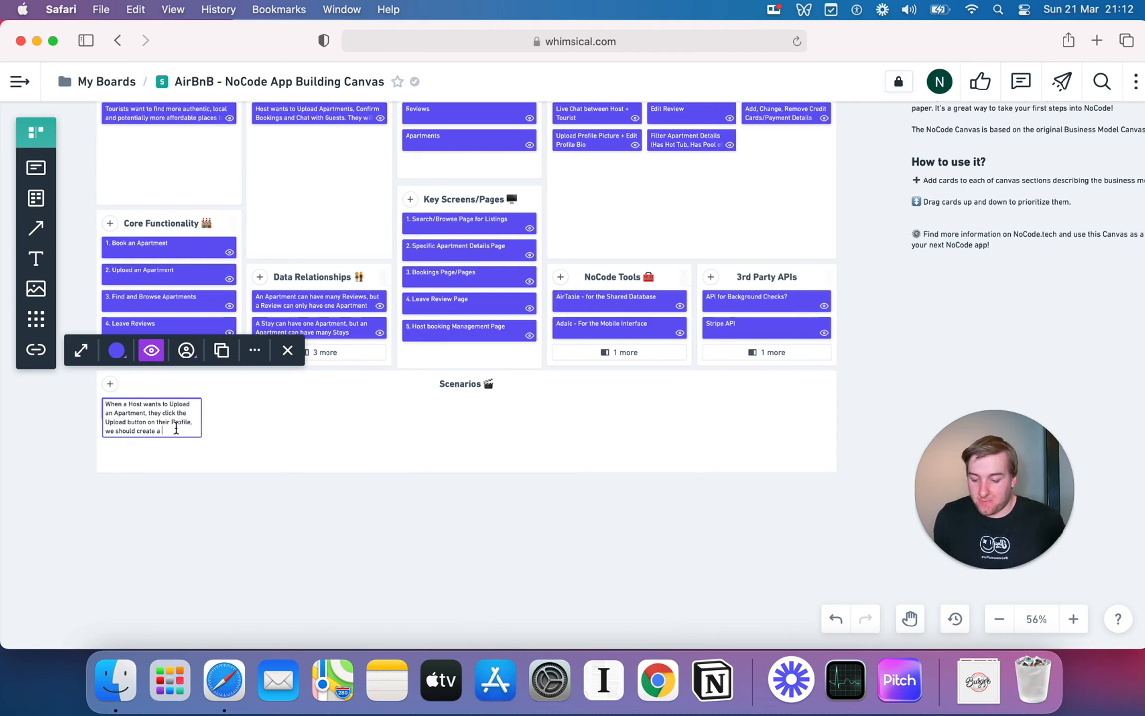
text(new record in the )
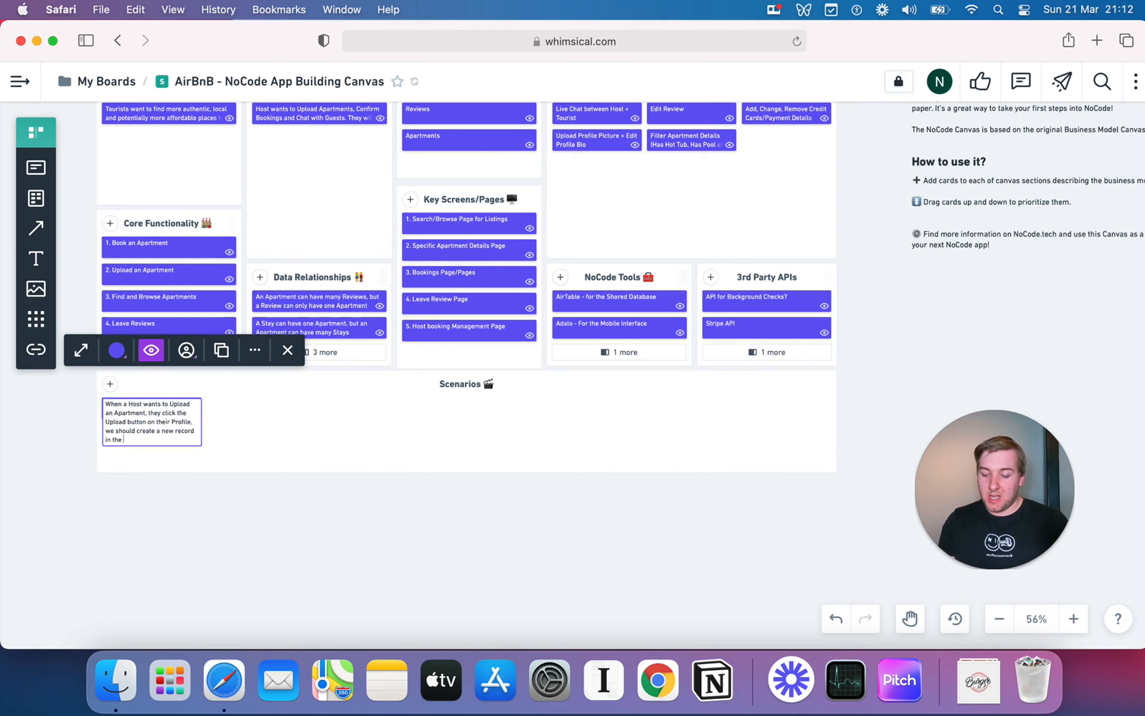
text(Apartment)
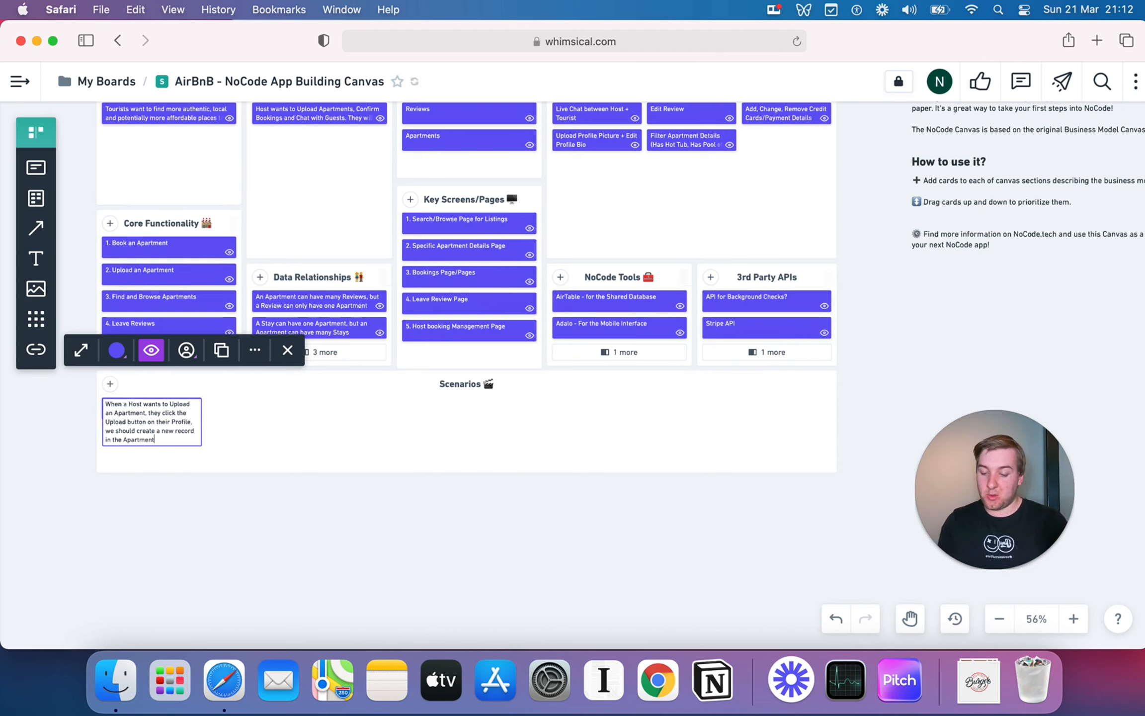
text(s table w)
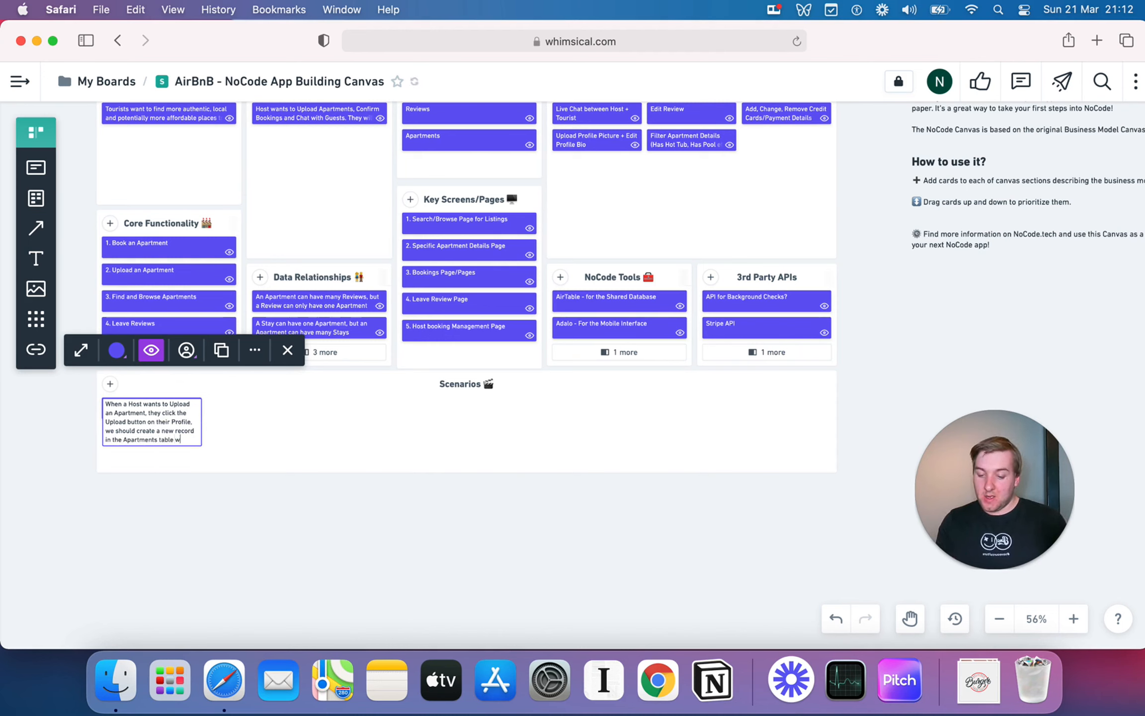
Step: Finish the Host upload scenario with "with the Apartment Address, 1-30 Photos, the Apt. description and the nightly cost" and review the full card
text(ith the Apartm)
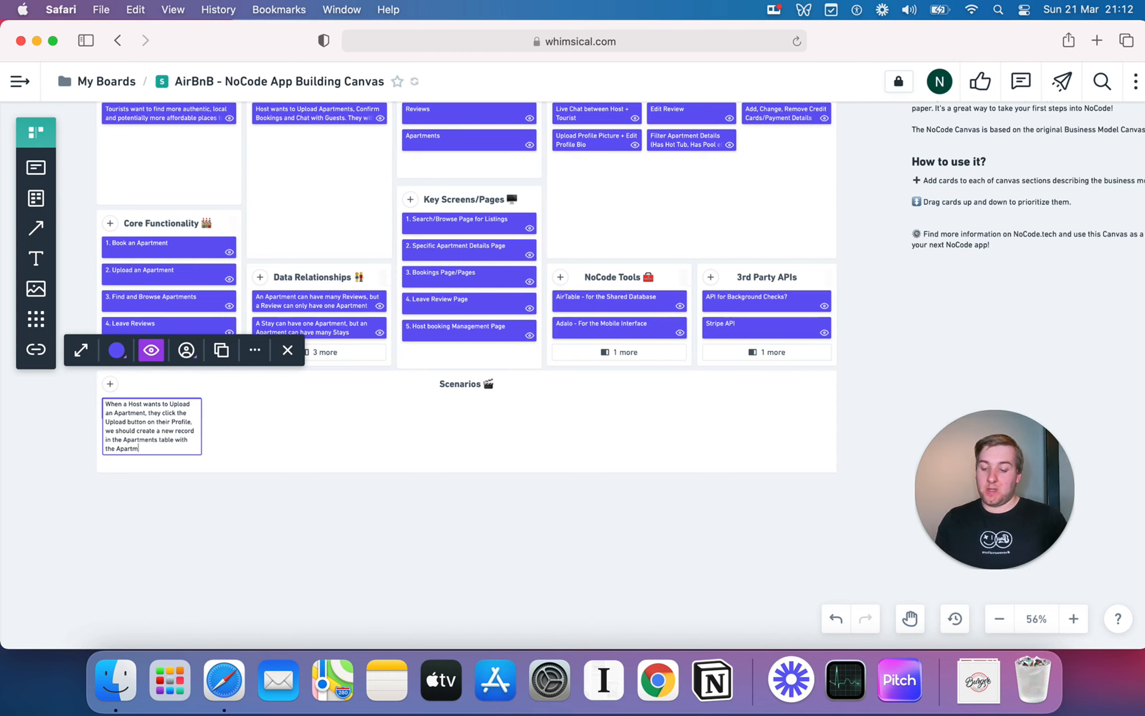
text(ent Addr)
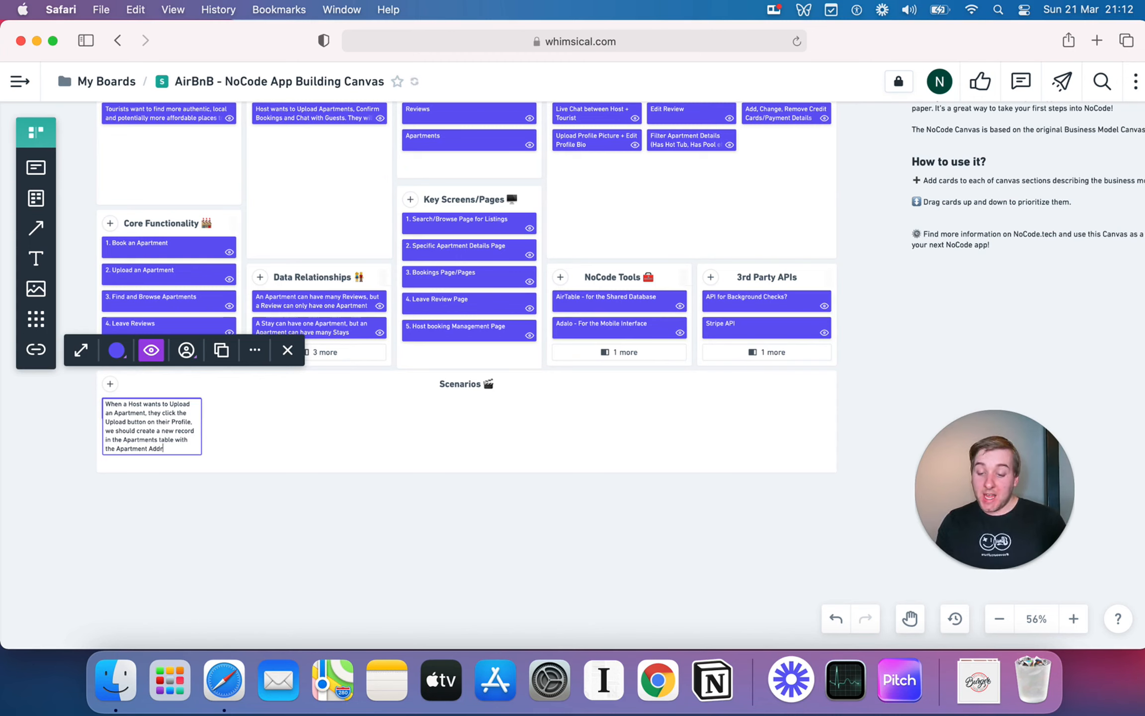
text(ess, 1-30 Pho)
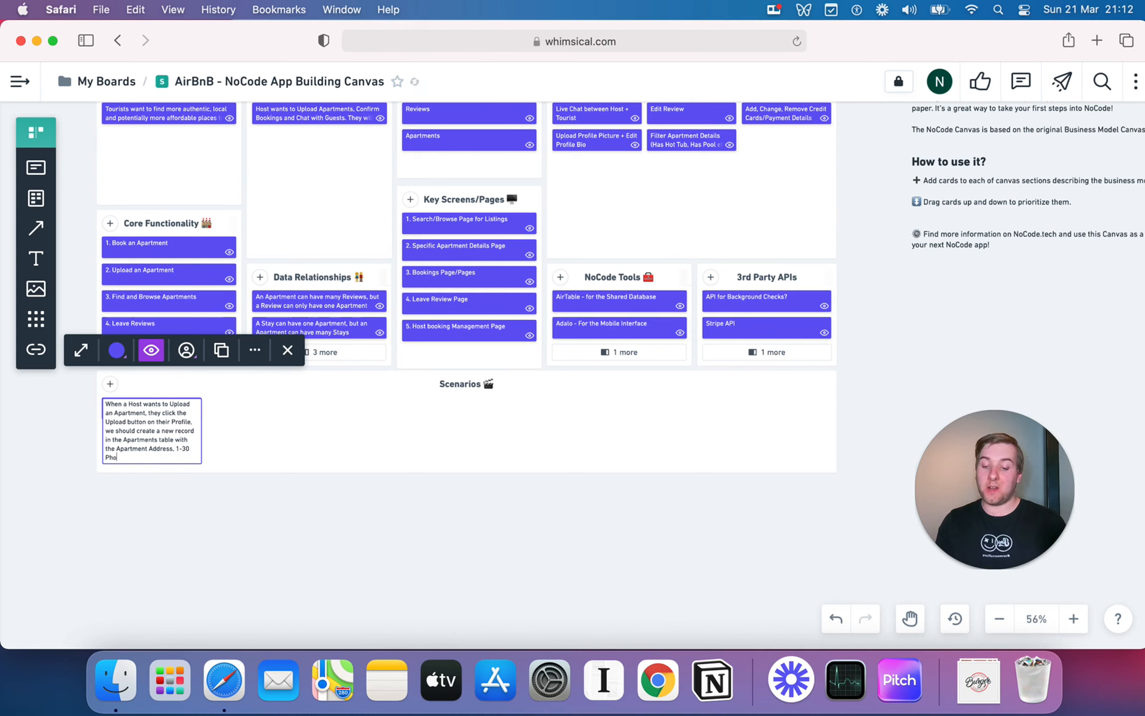
text(tos, t)
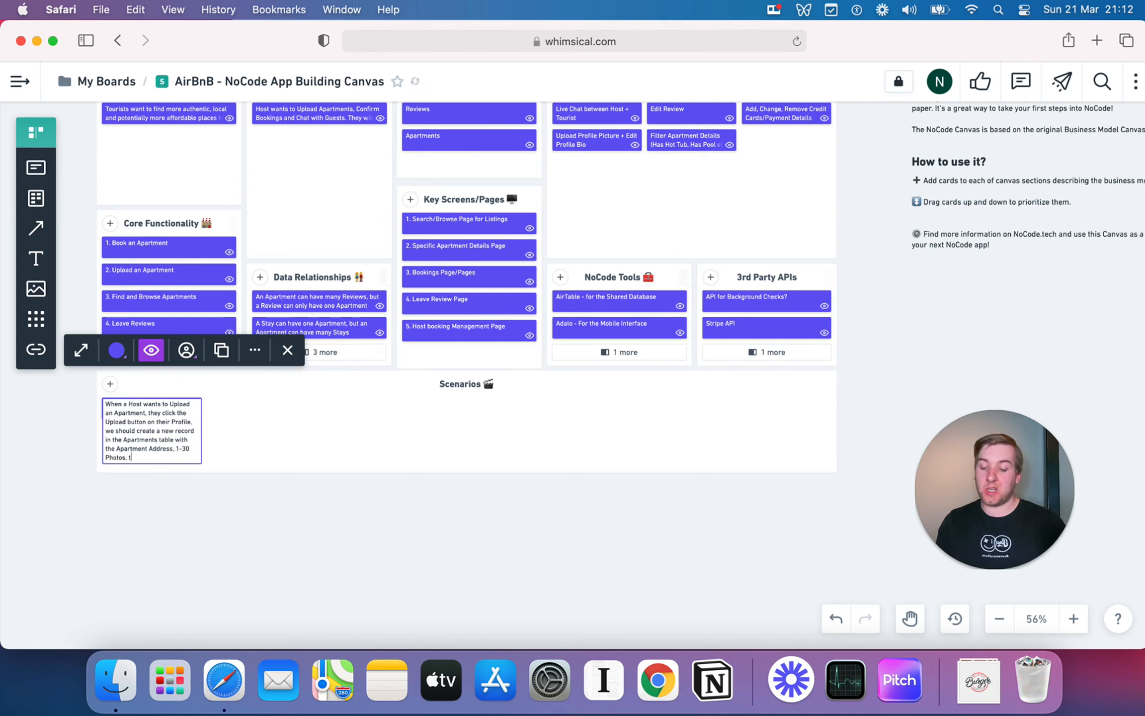
text(he Apt. desc)
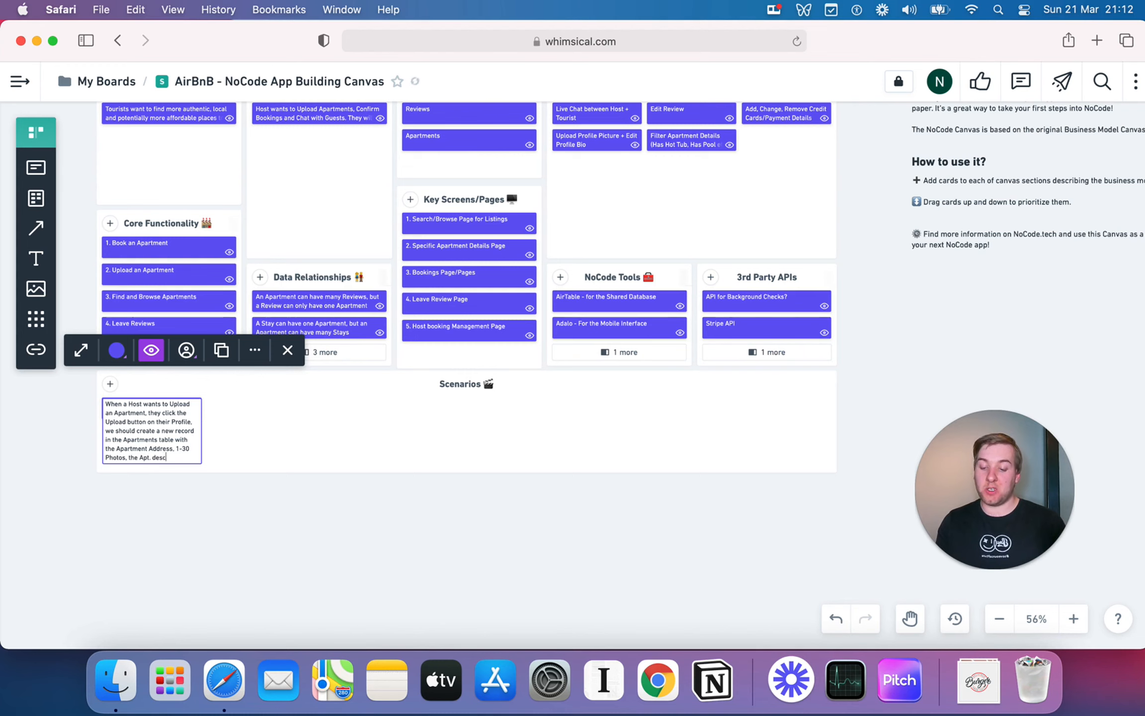
text(ription)
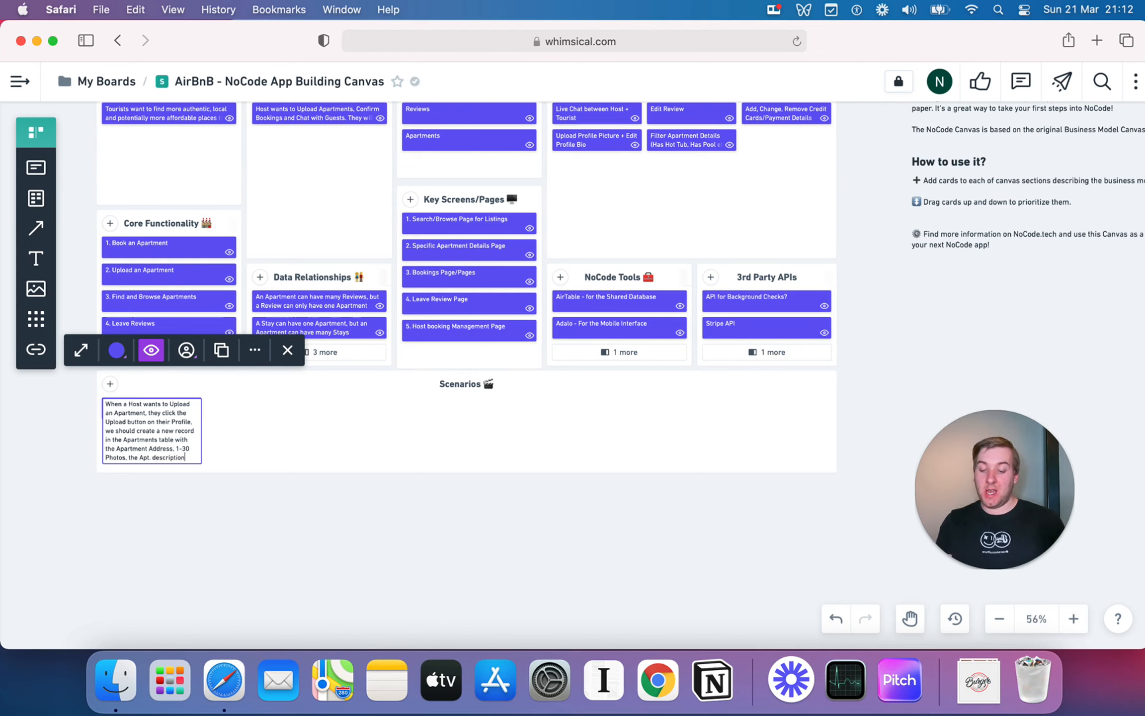
text( a)
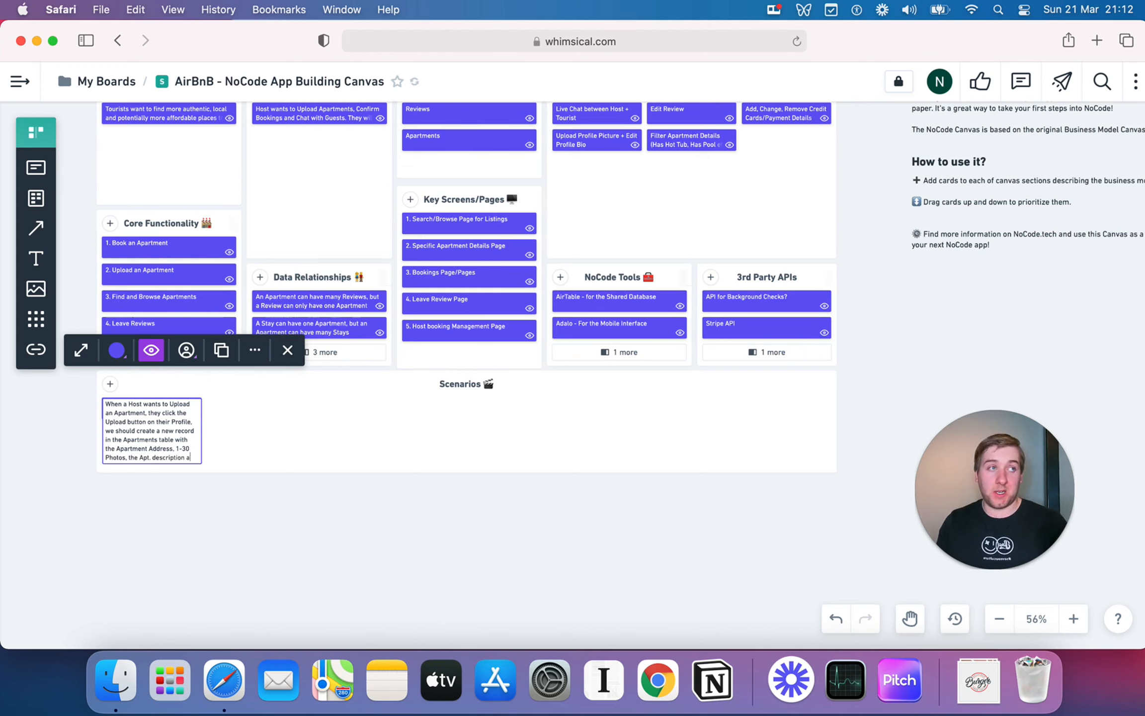
text(nd the nightly cost)
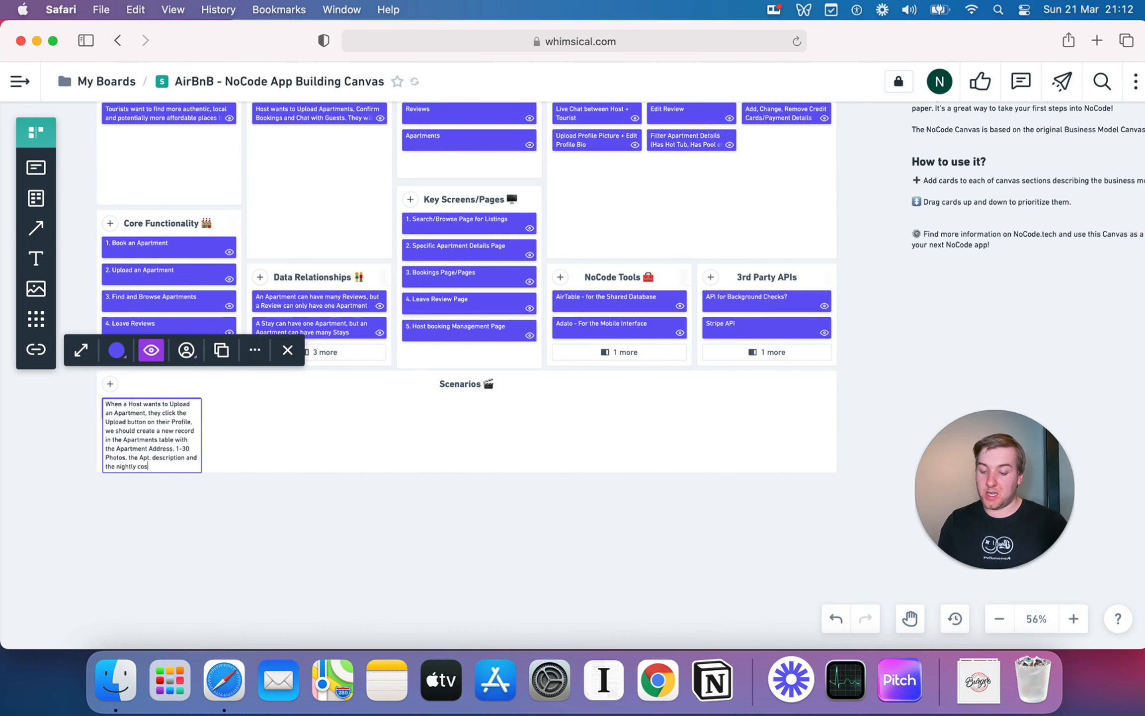
click(271, 445)
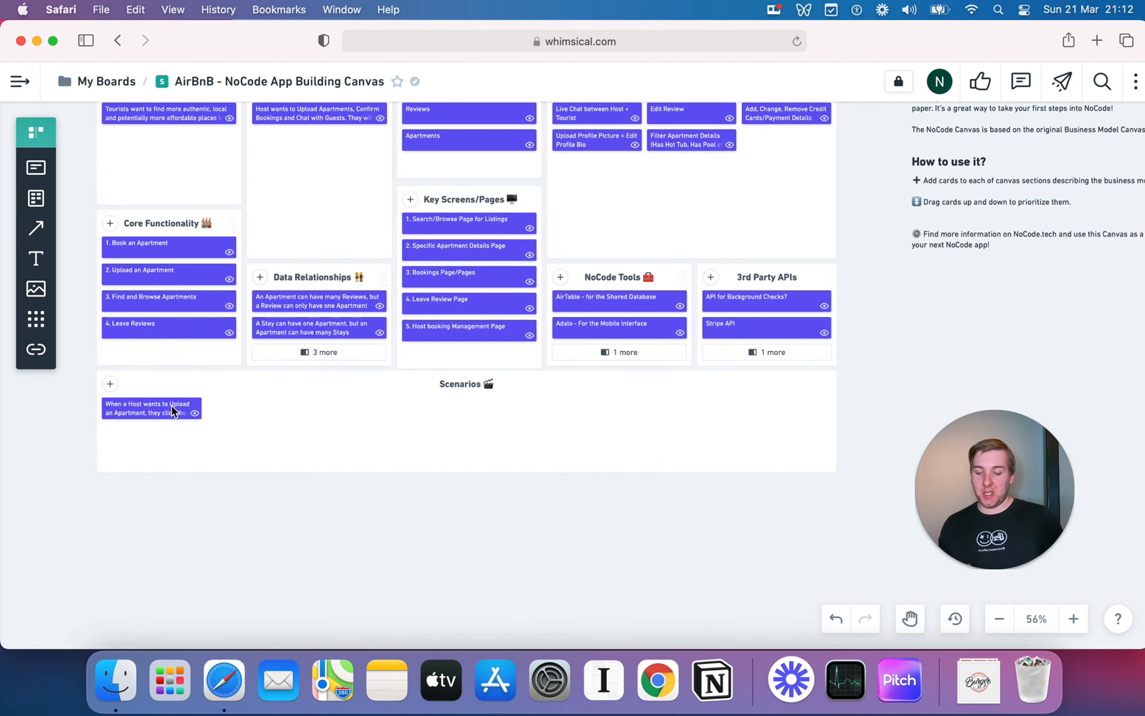
click(195, 412)
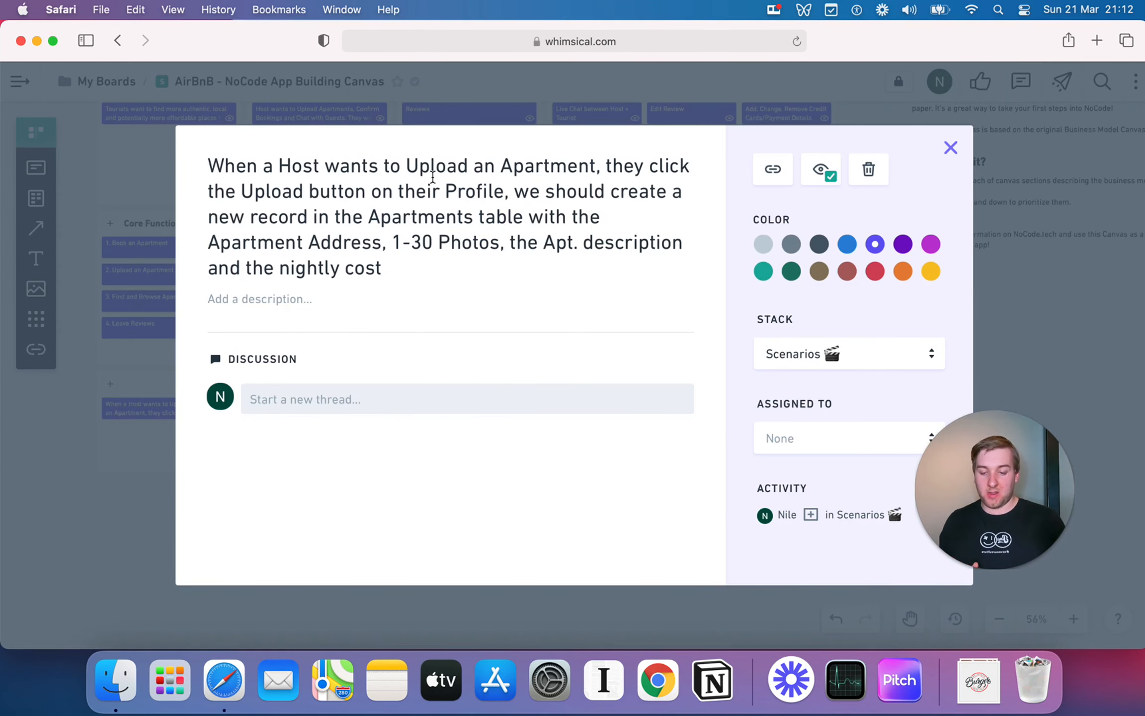
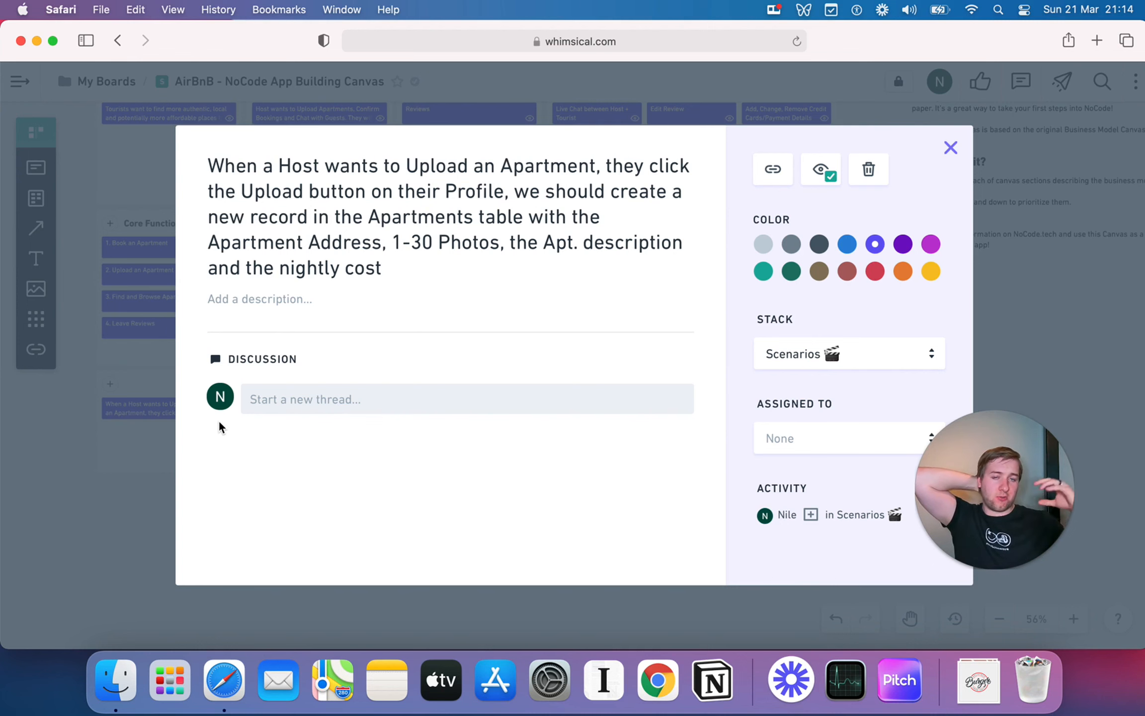
click(83, 436)
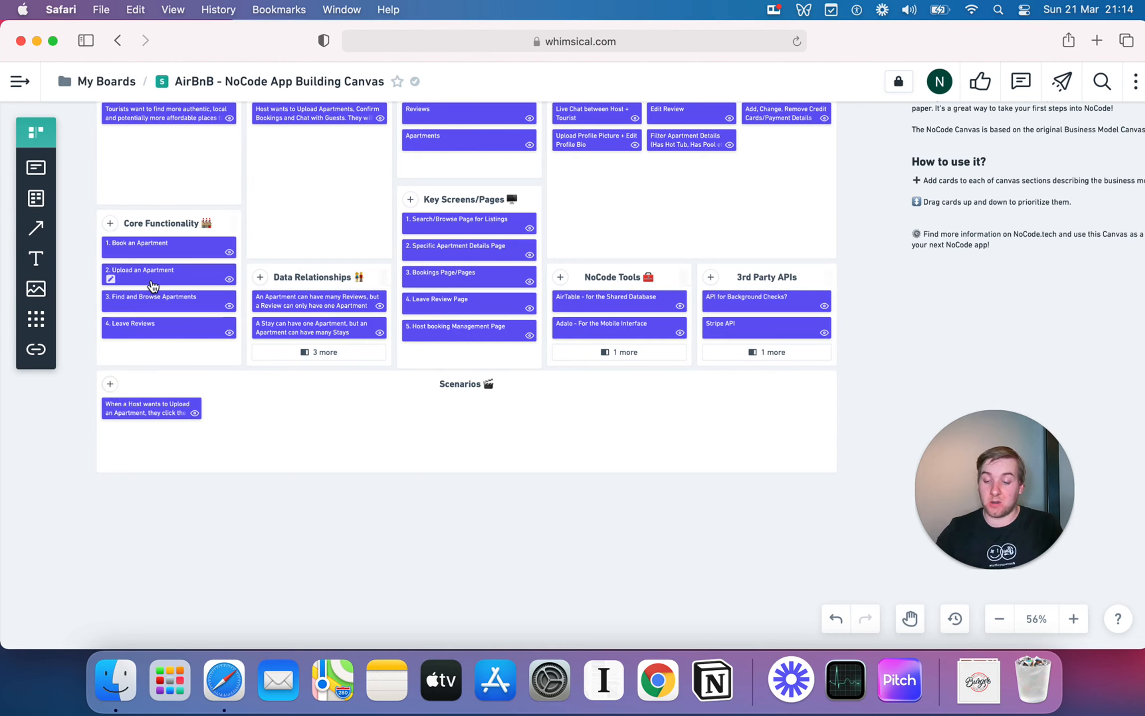
Step: Add a Scenarios card reading "When a Tourist wants to Book an Apartment, they select the apartment + calendar dates and a"
click(112, 385)
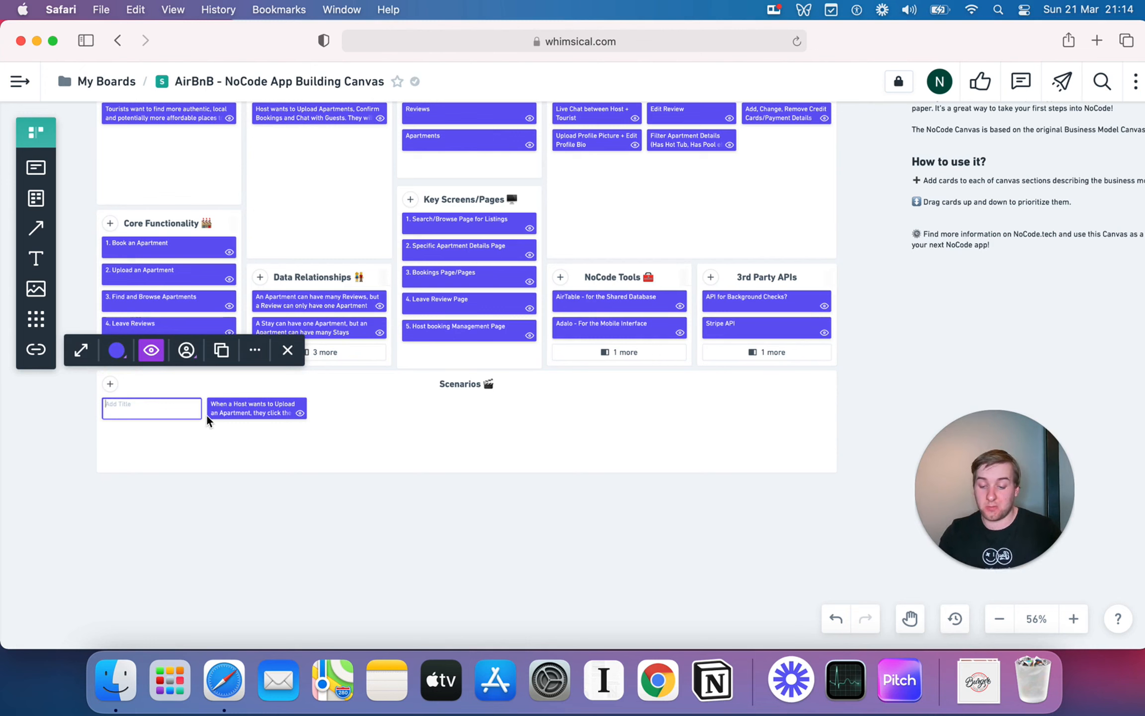
text(Wjen a)
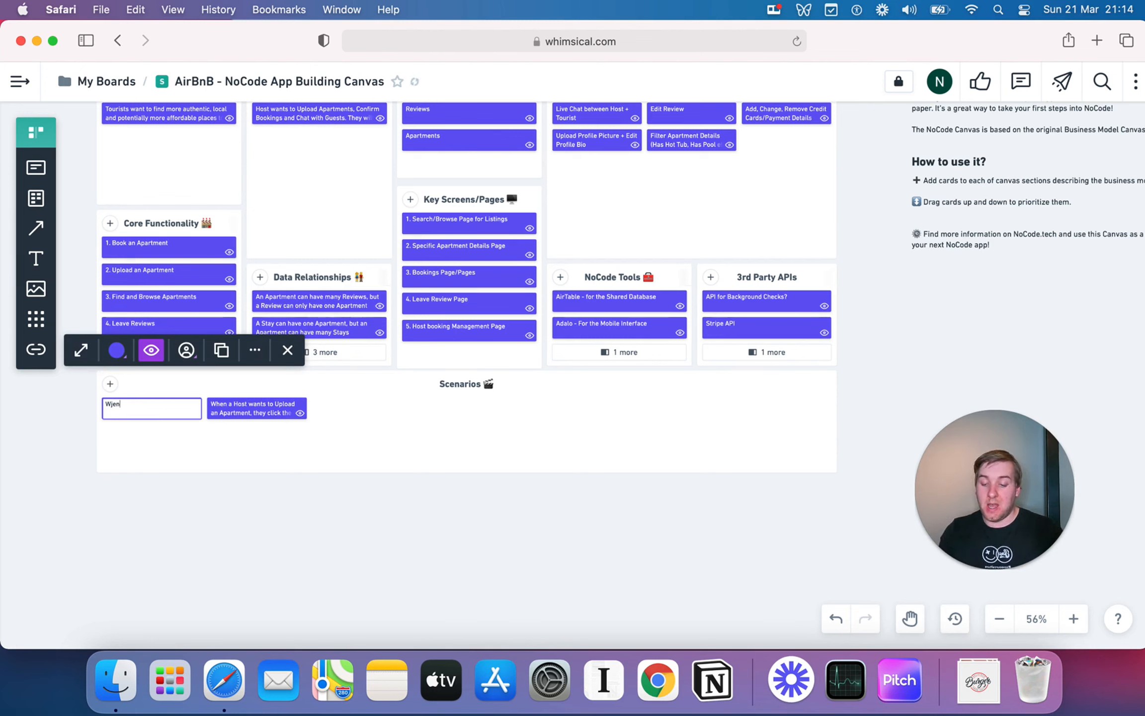
key(BackSpace)
key(BackSpace)
key(BackSpace)
key(BackSpace)
text(hen)
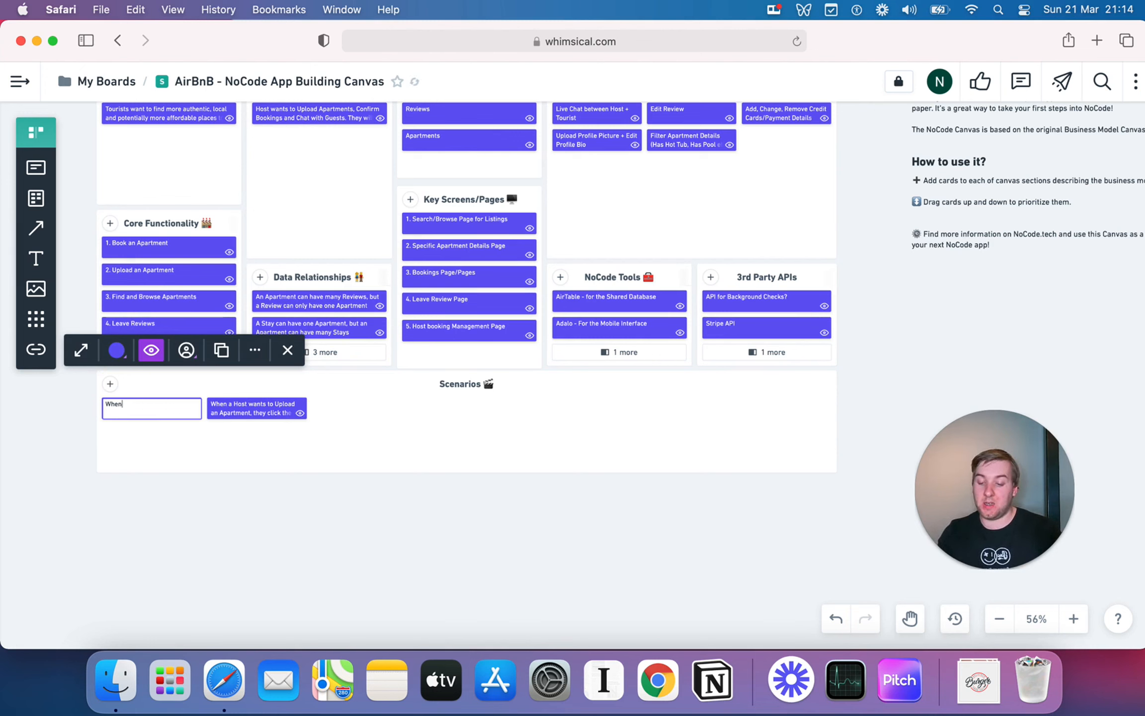
text( a Tourist wants to)
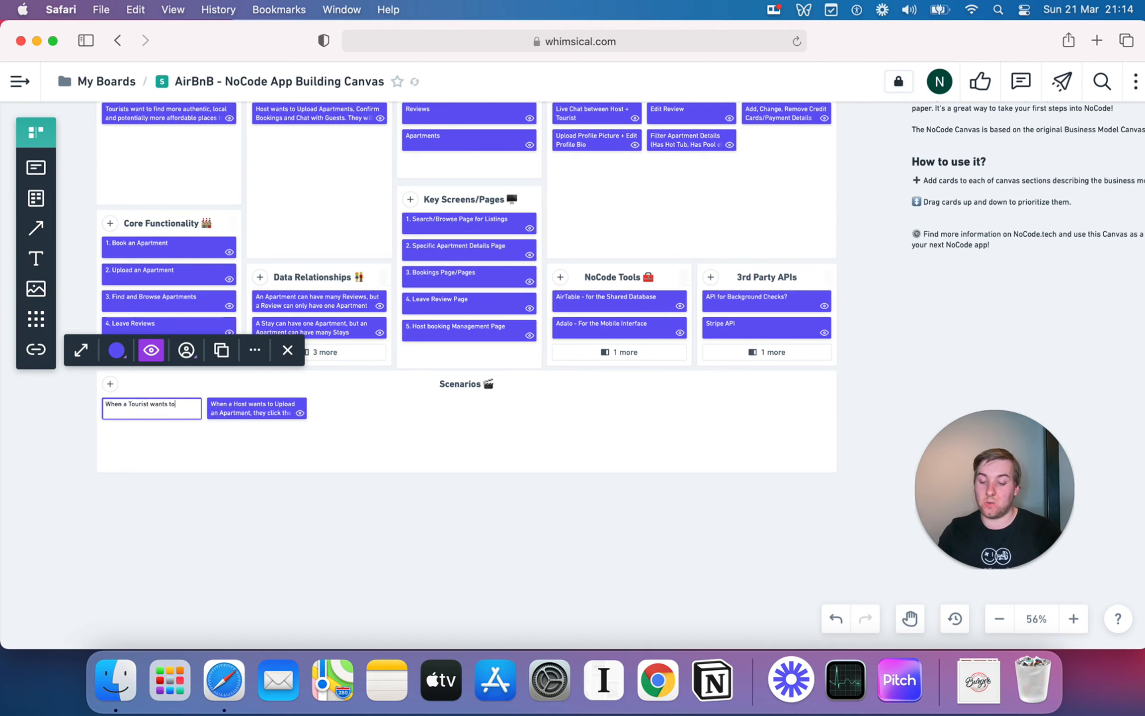
text( Book an Apartmemnt)
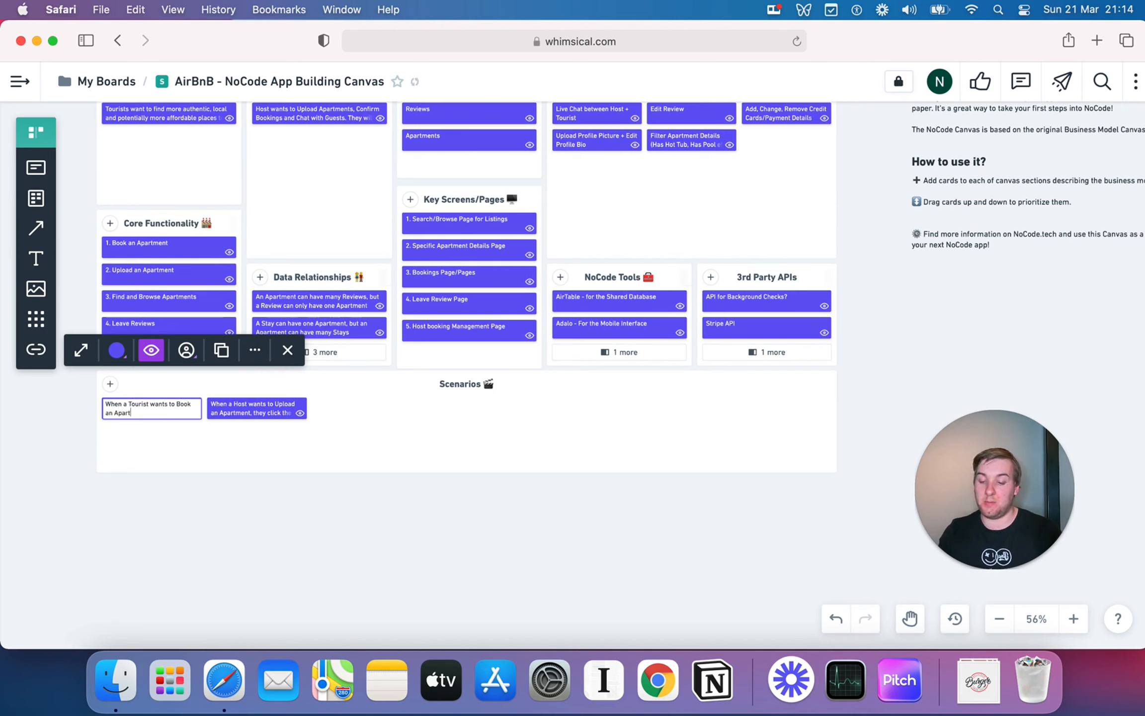
key(BackSpace)
key(BackSpace)
key(BackSpace)
text(nt, th)
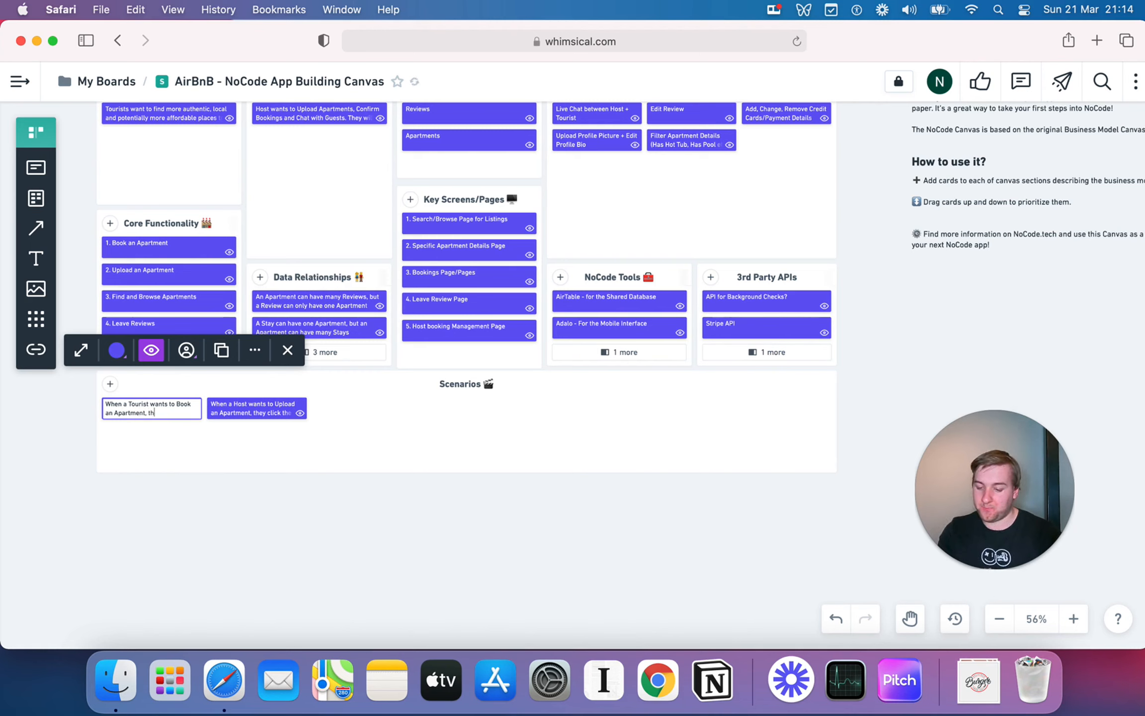
text(ey select )
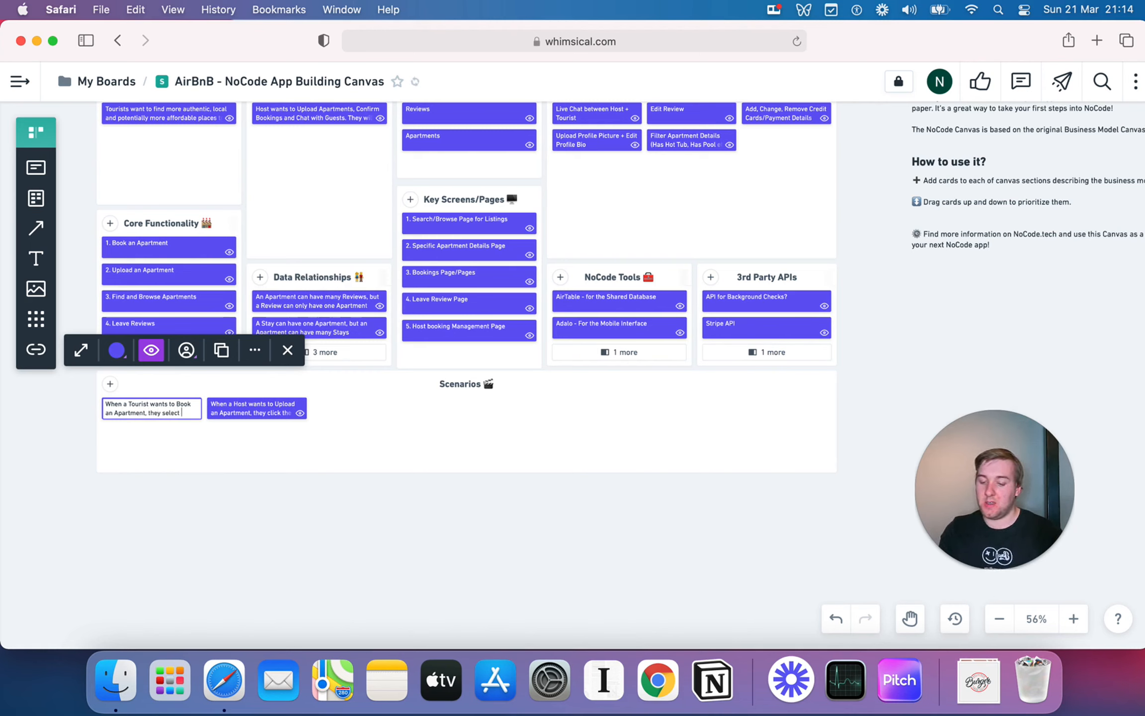
text(the apartment )
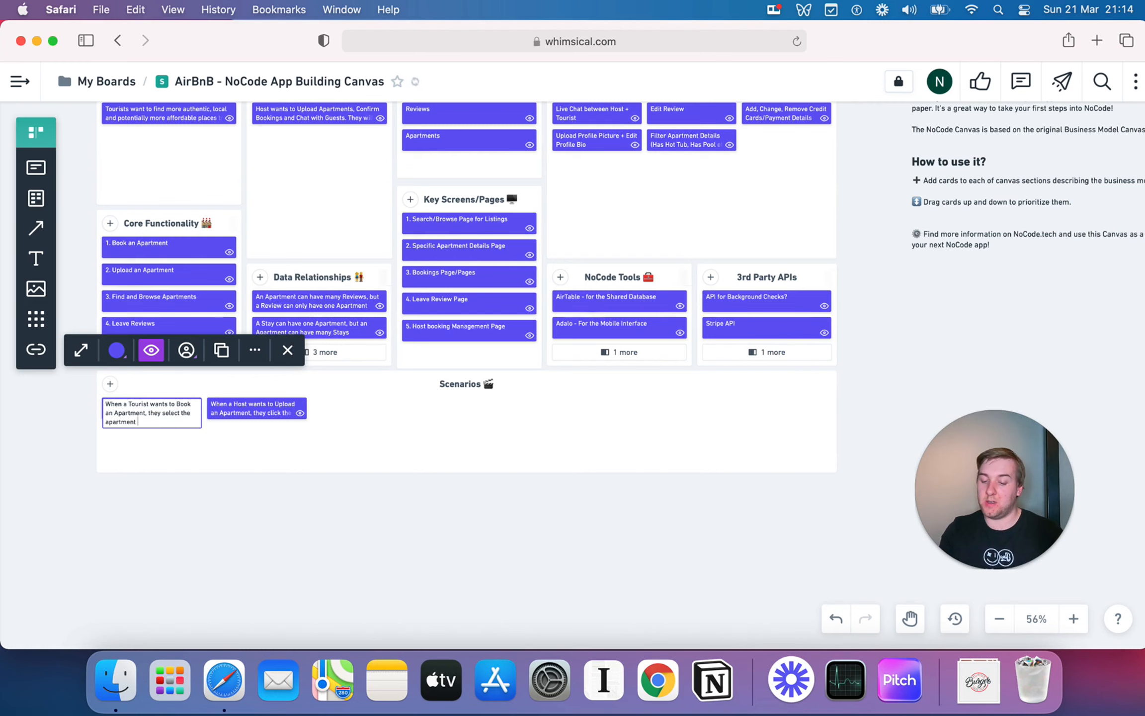
text(+ calendar dates and a)
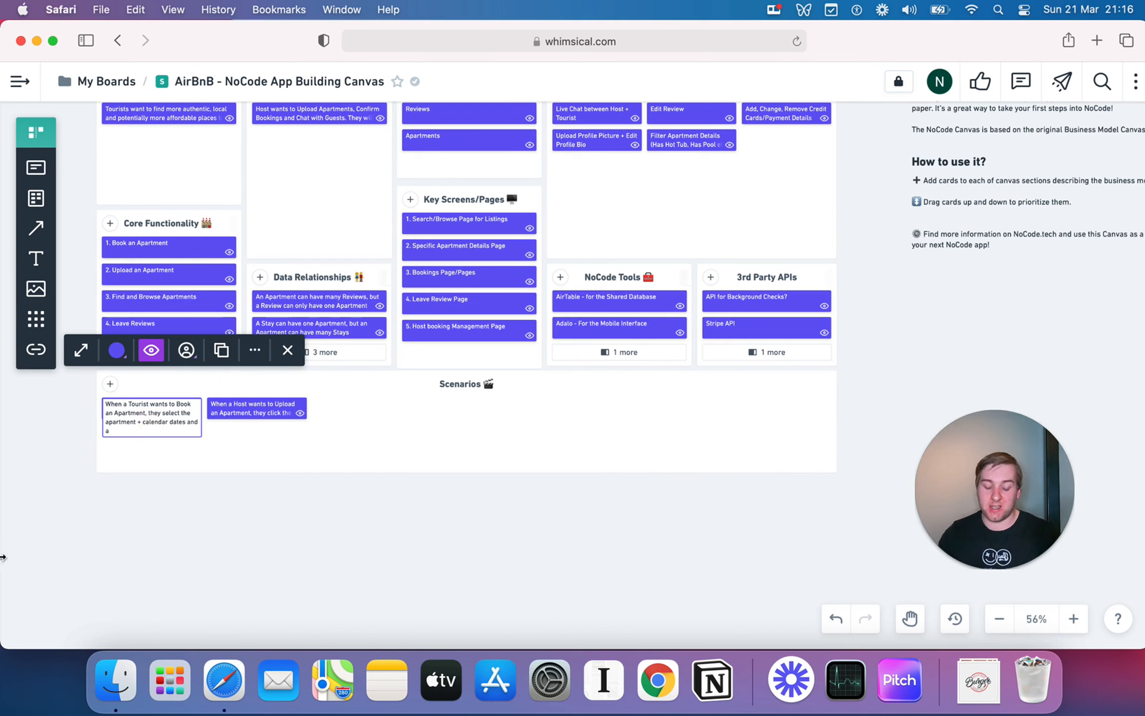
Step: Continue the Tourist booking card with "new record in the Bookings Request Table is created, with the dates, the calculated total cost,"
text(new record)
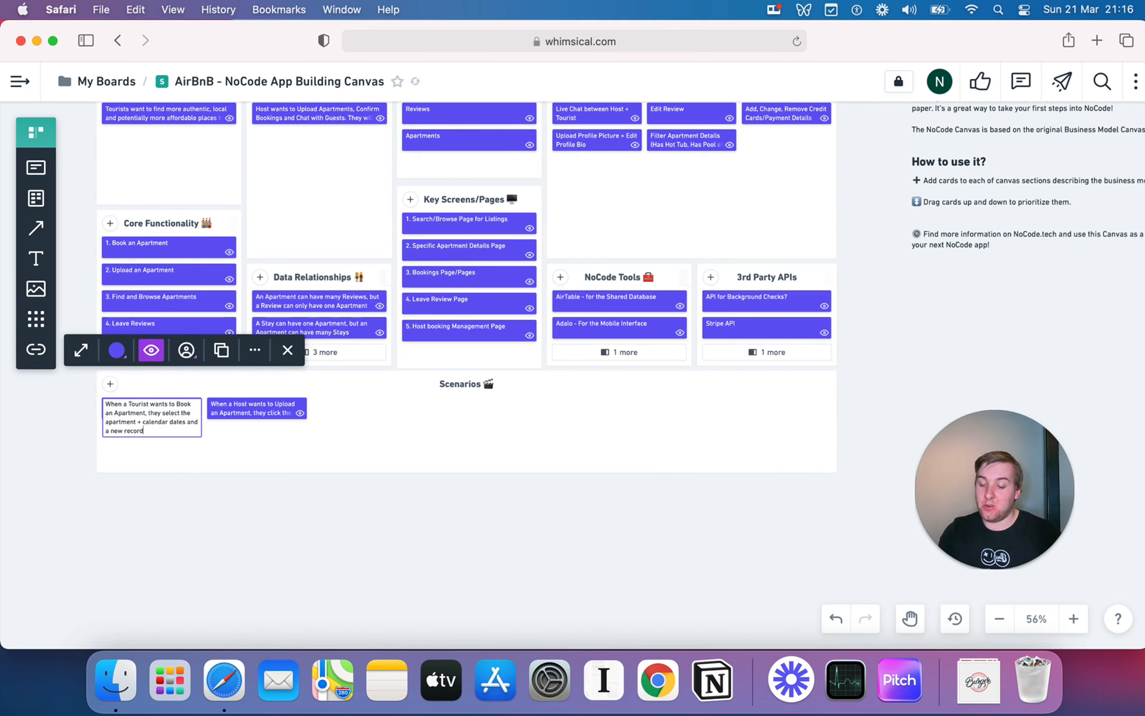
text( in the Booking)
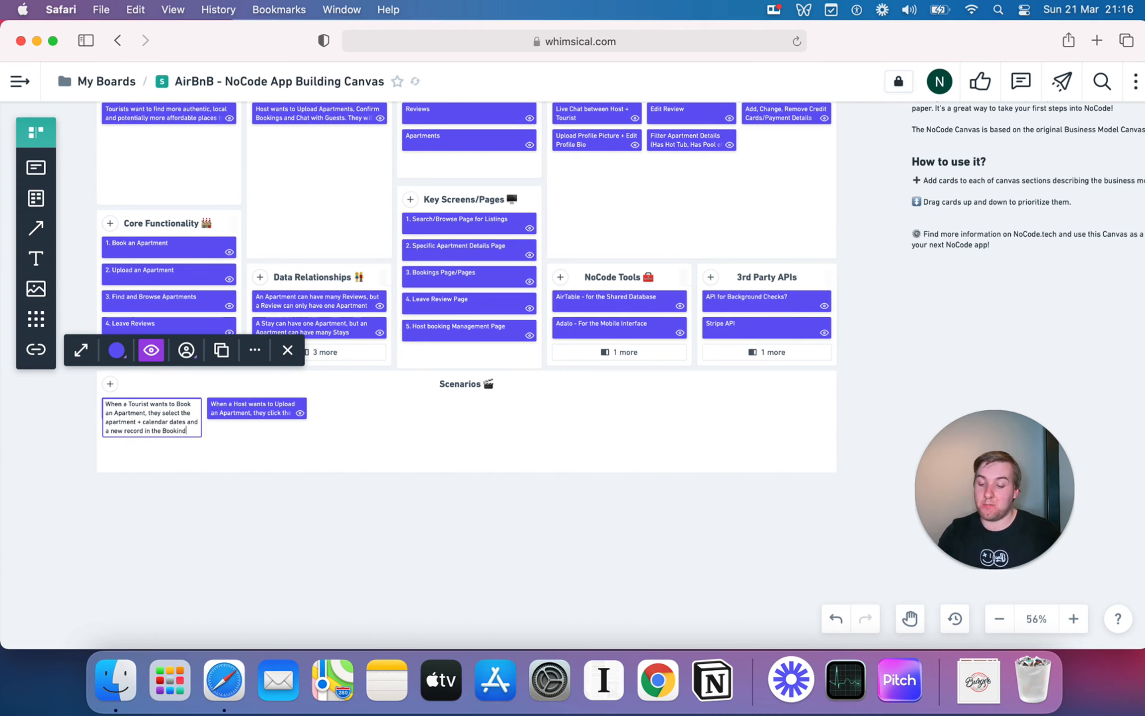
text(s Reques)
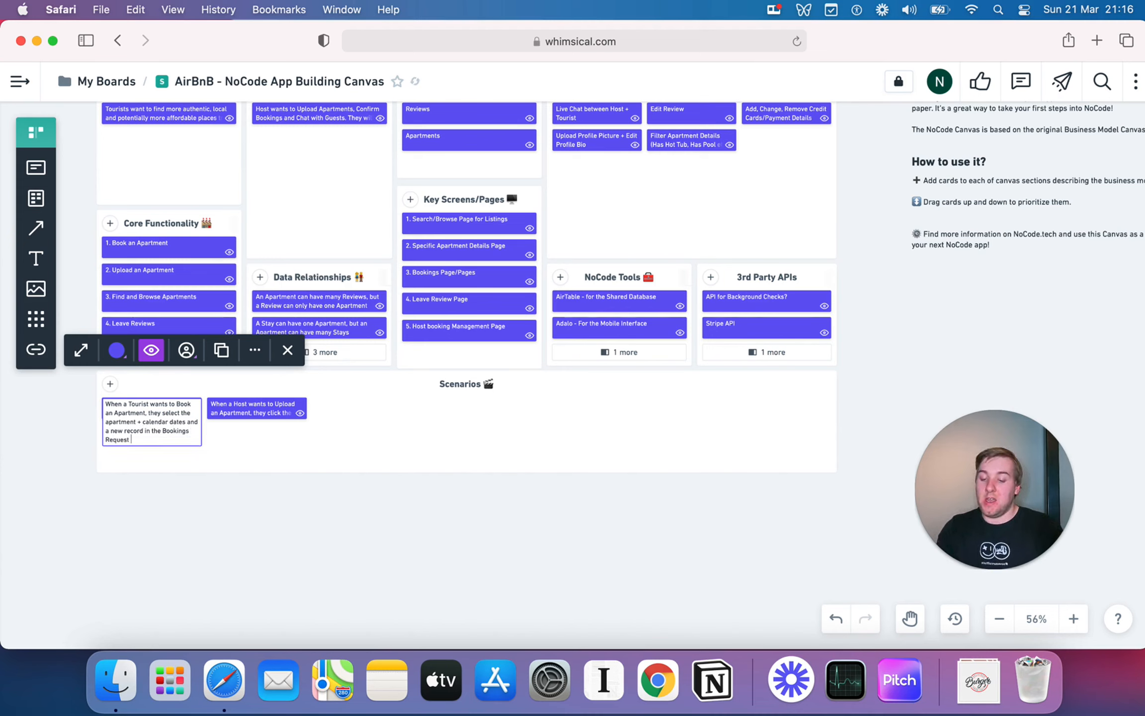
text(t Table )
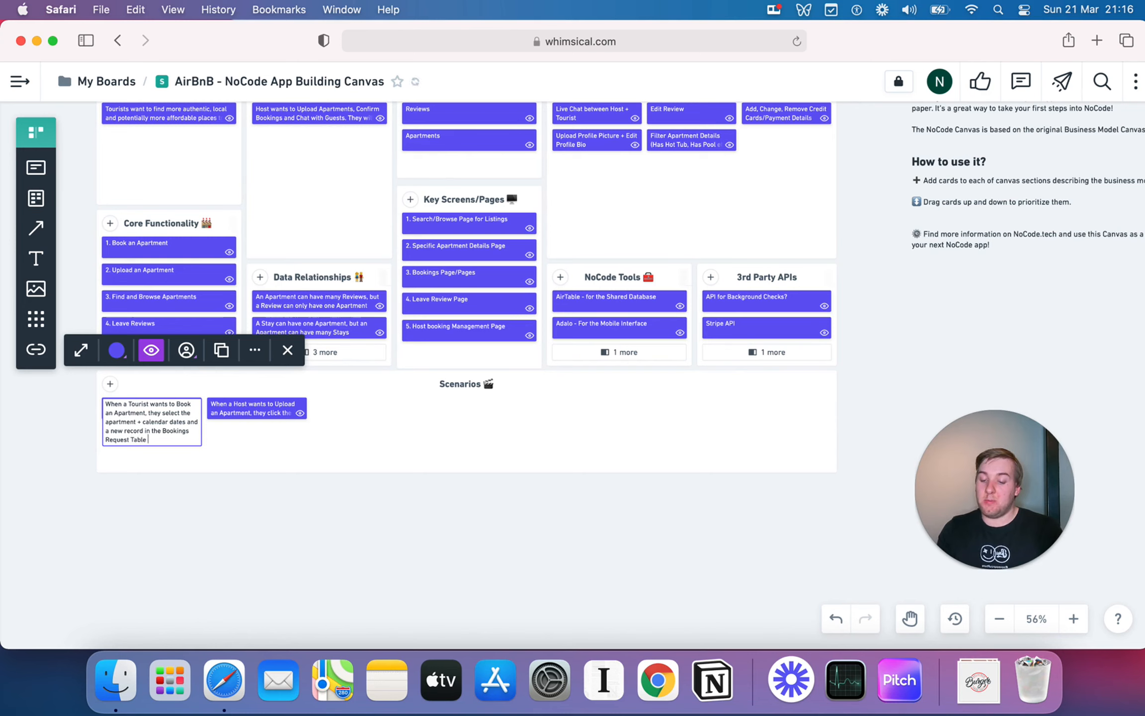
text(is created, with t)
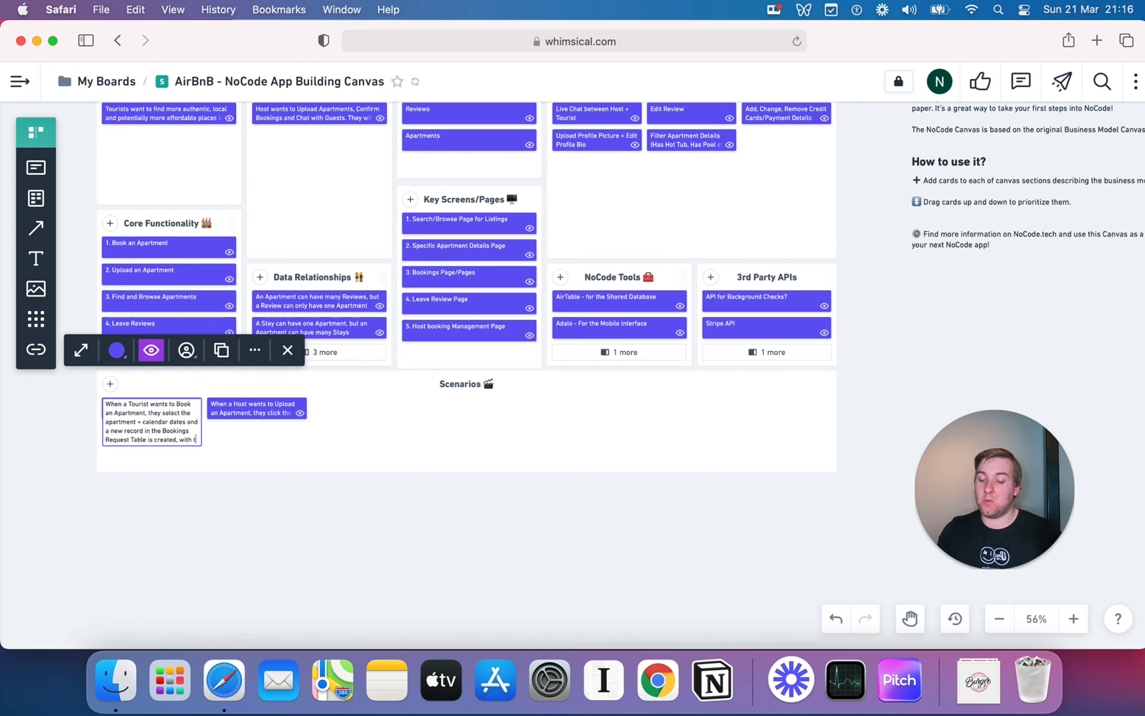
text(he dates, the calcila)
key(BackSpace)
key(BackSpace)
text(ula)
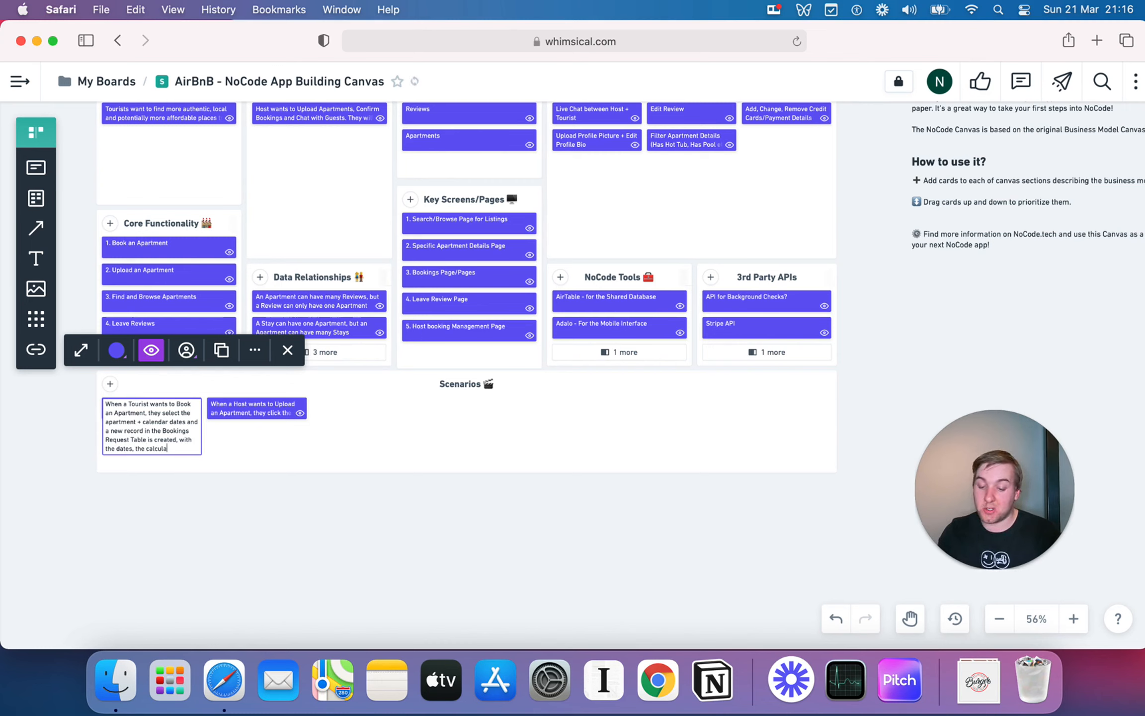
text(ted Ctotal cost, )
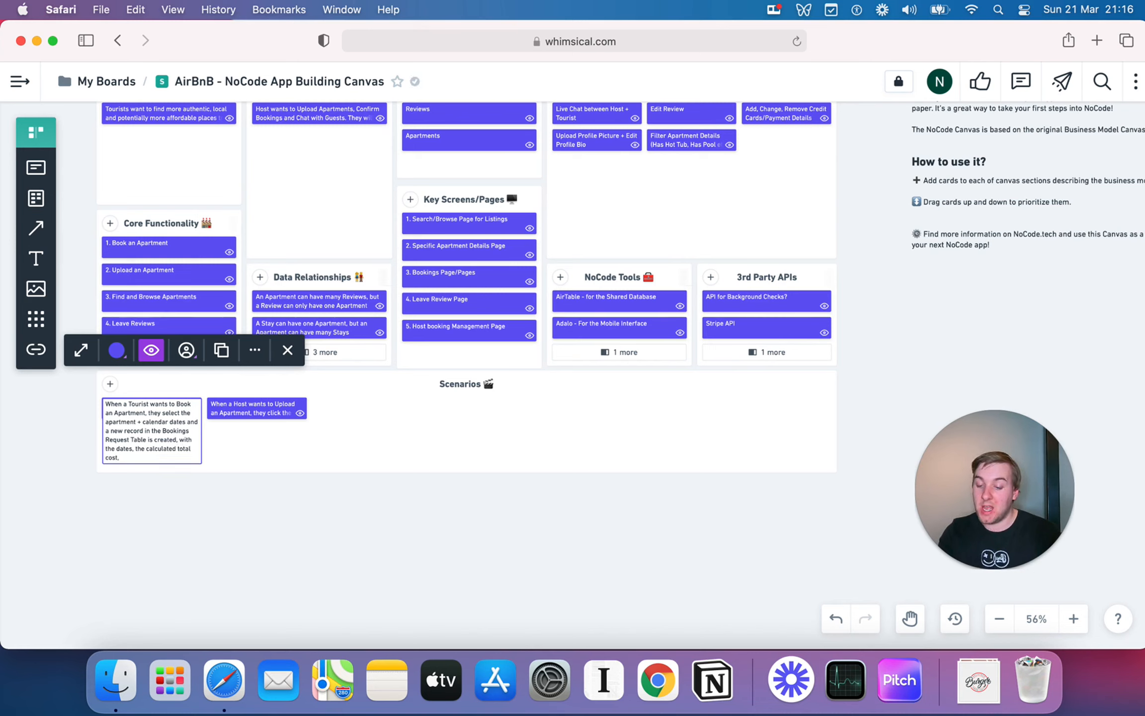
text(the a)
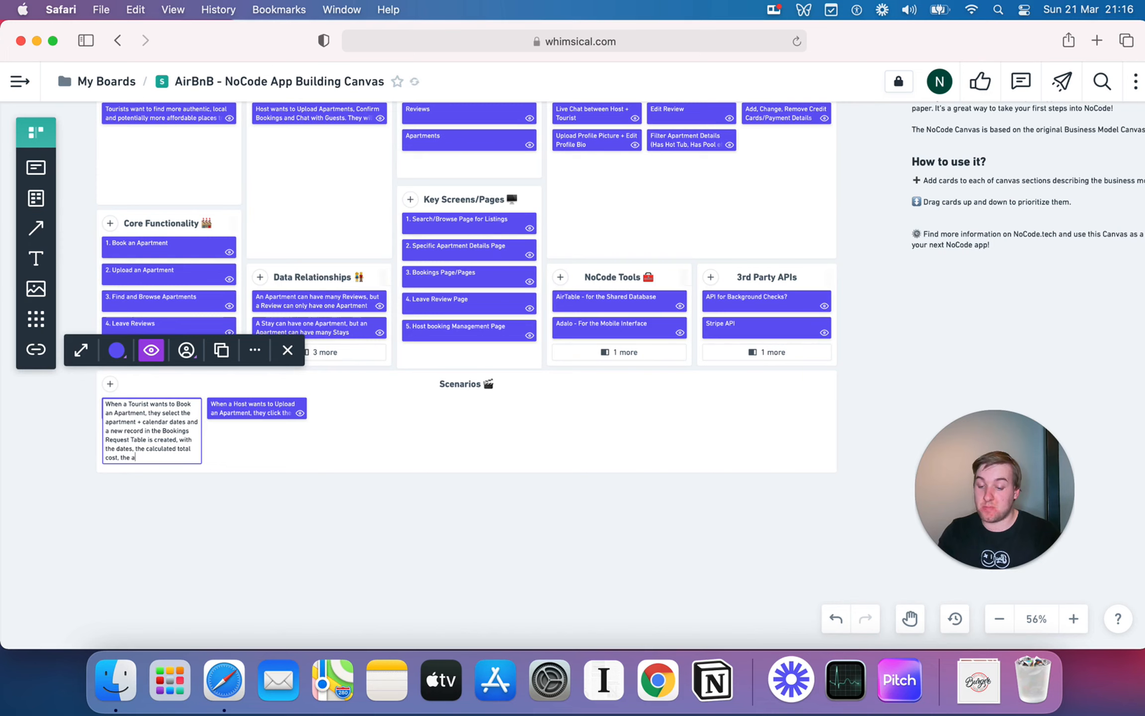
text(partment)
key(BackSpace)
key(BackSpace)
key(BackSpace)
key(BackSpace)
key(BackSpace)
key(BackSpace)
key(BackSpace)
key(BackSpace)
key(BackSpace)
key(BackSpace)
key(BackSpace)
key(BackSpace)
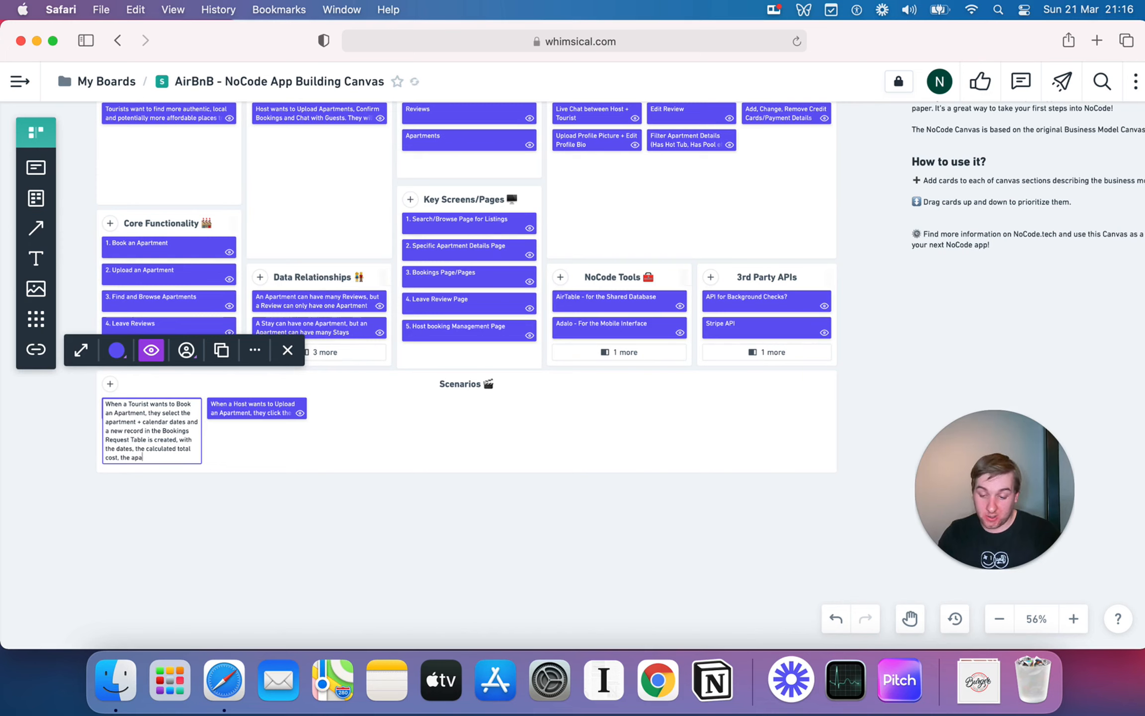
Step: Finish the Tourist booking card with "a relationship with the selected Apartment and a relationship with the Apartment's host"
text(a relation)
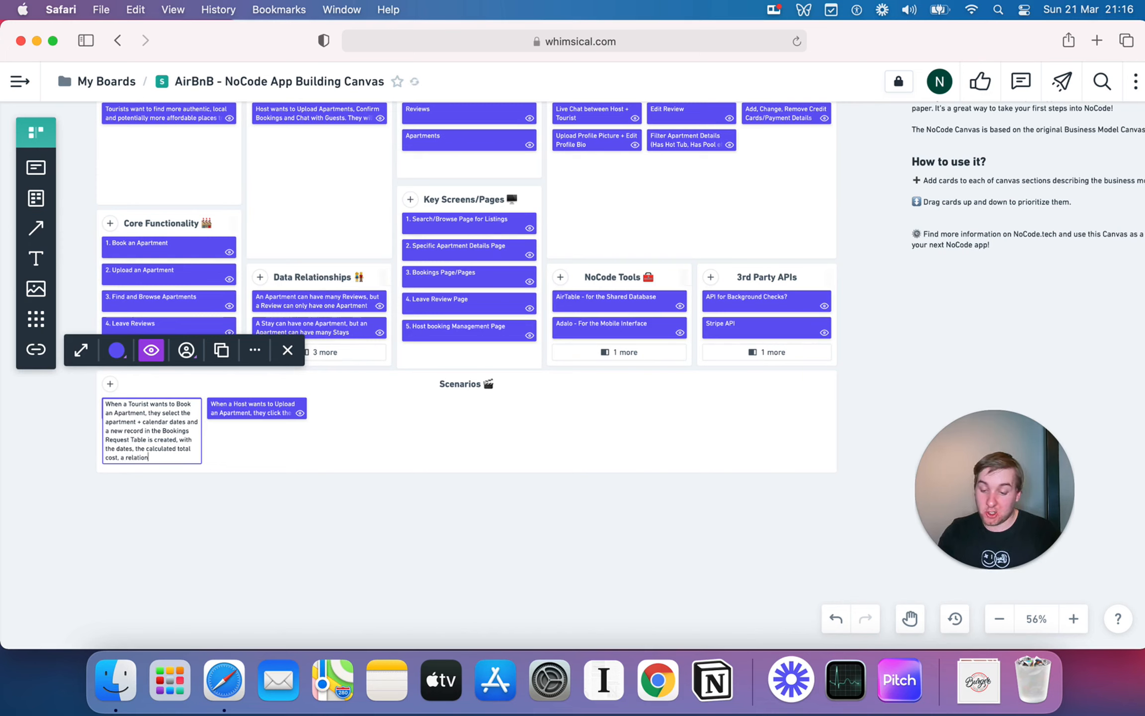
text(ship with the s)
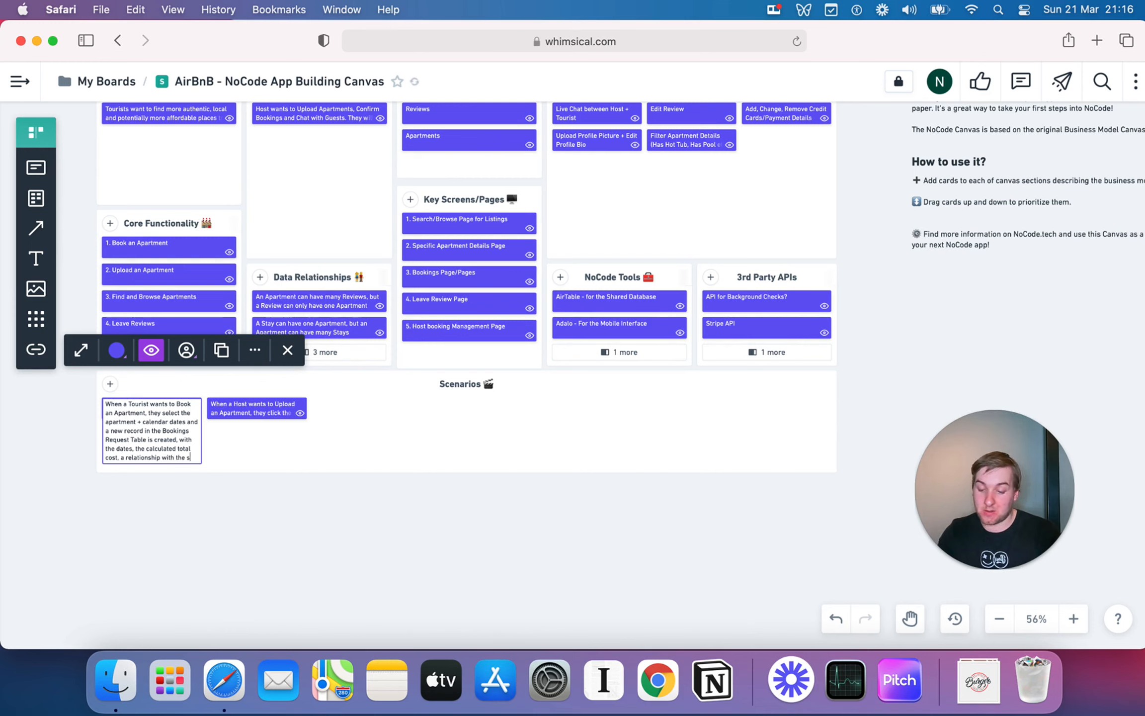
text(elected A)
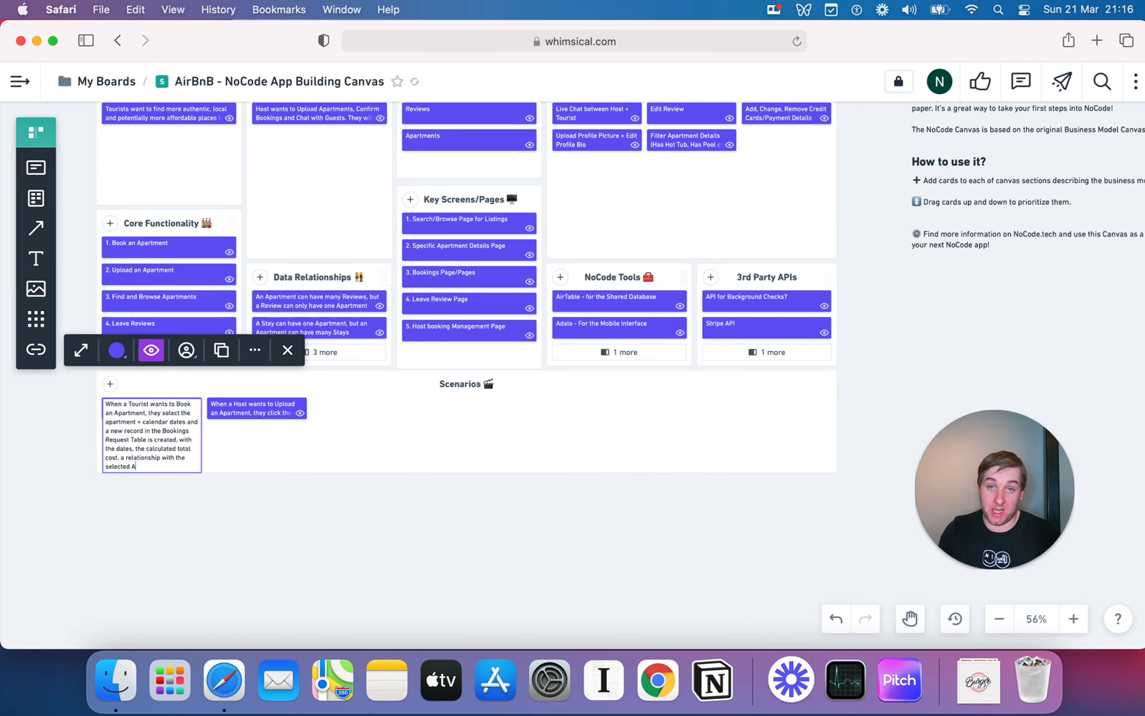
text(partment and a r)
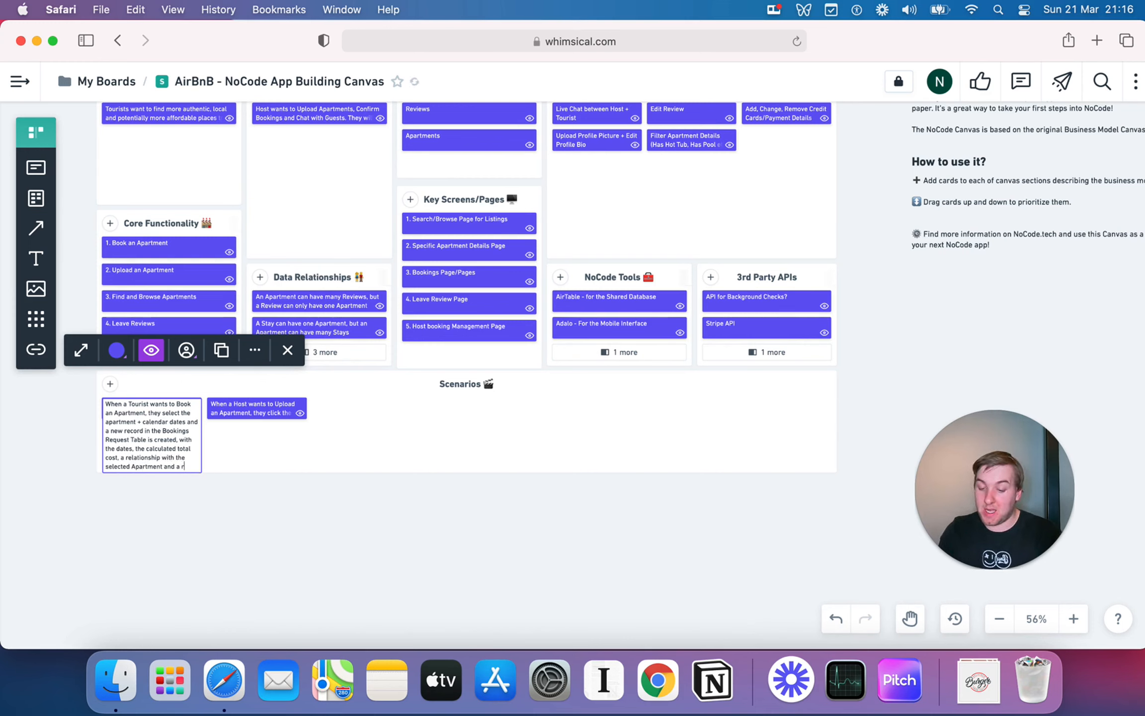
text(elationship witj t)
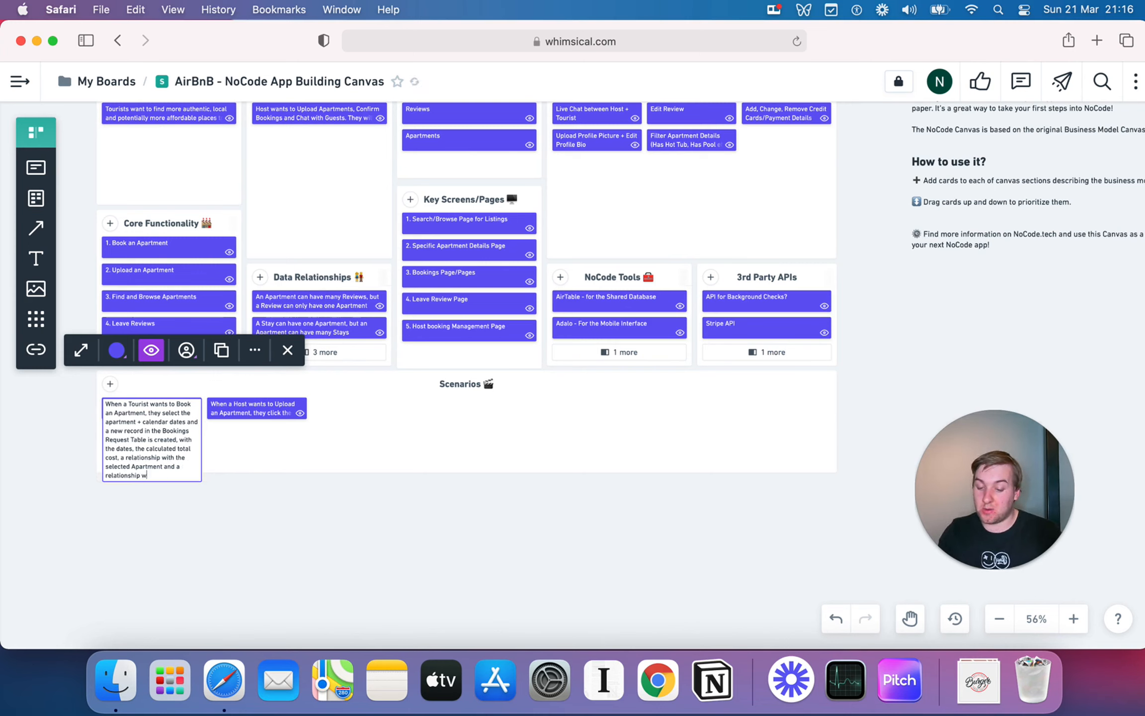
key(BackSpace)
key(BackSpace)
key(BackSpace)
text(h the Apartment)
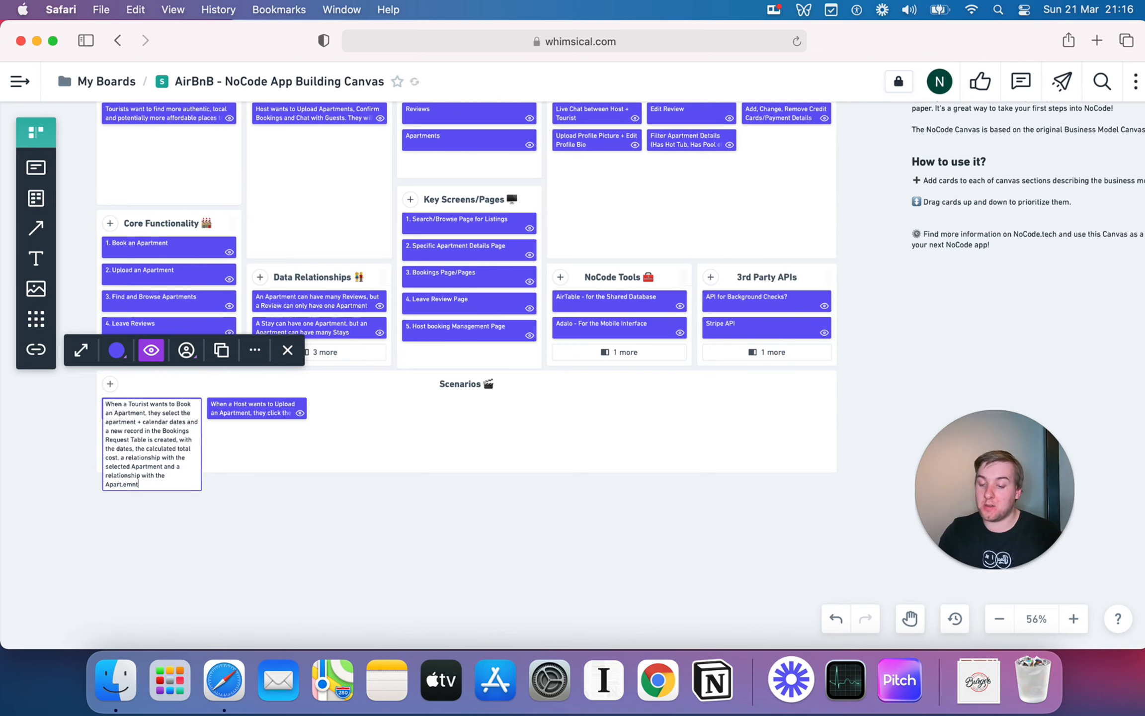
text('s h)
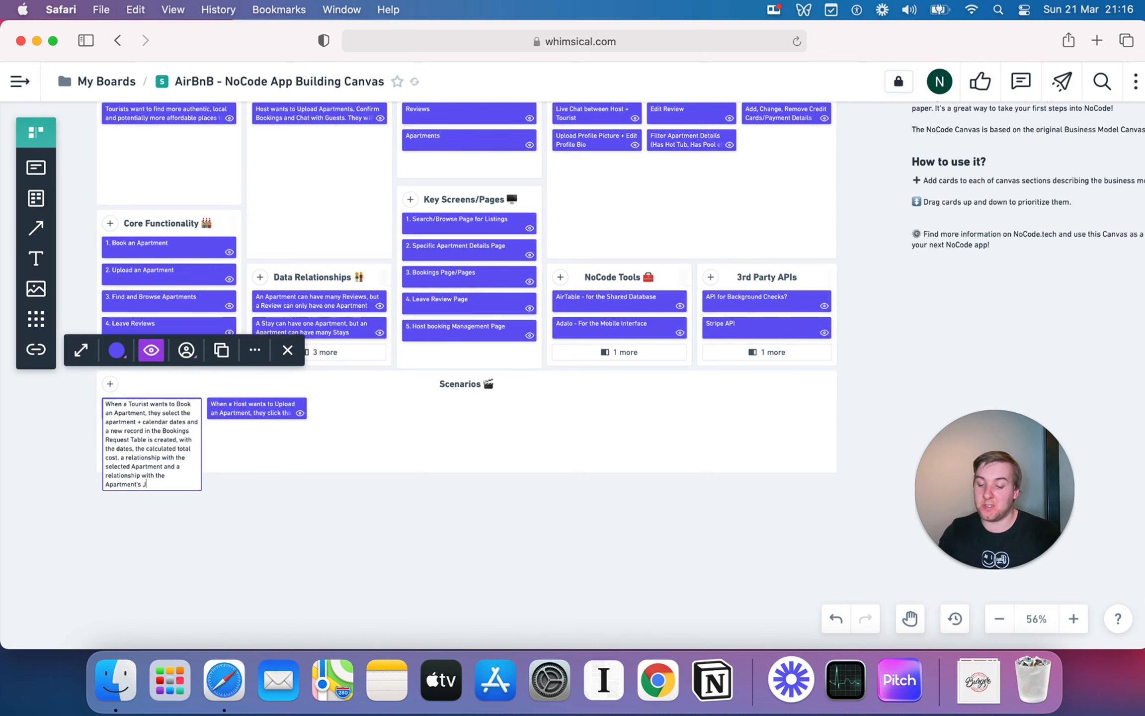
text(ost)
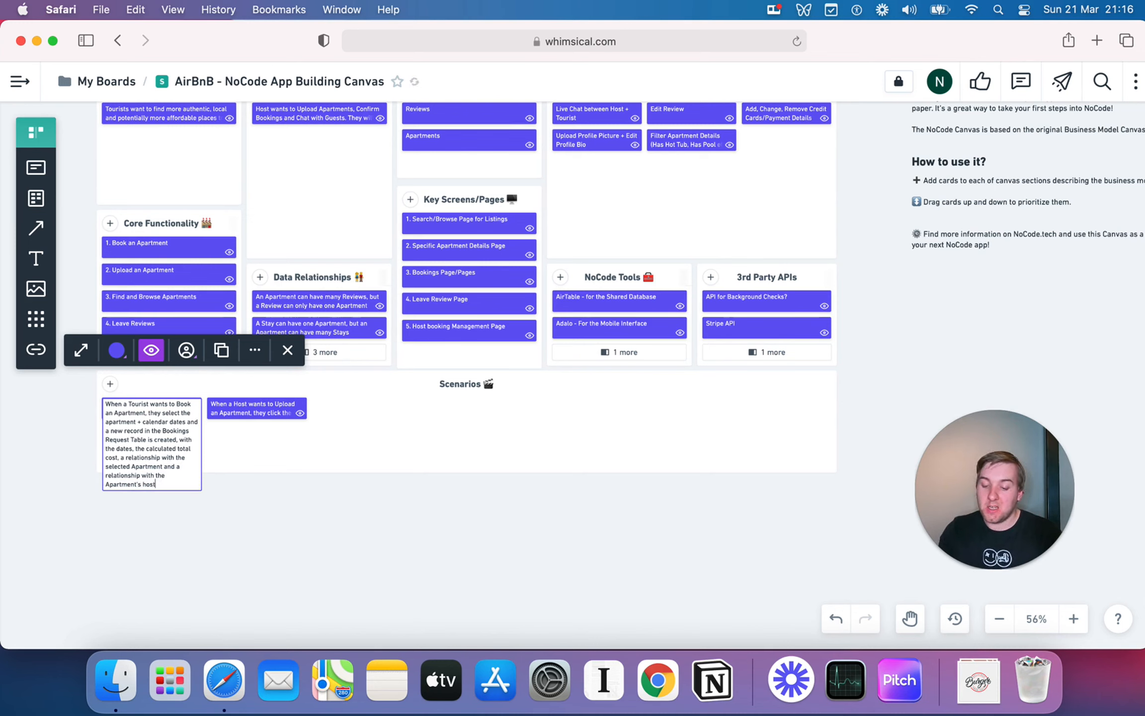
click(303, 494)
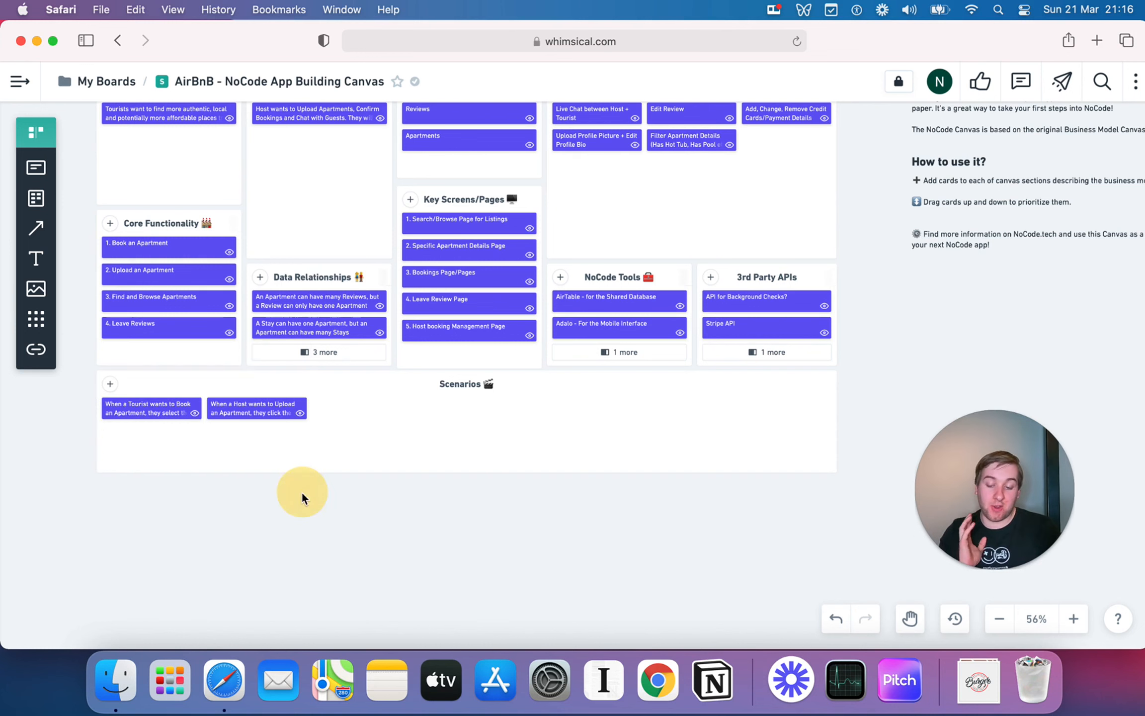
Step: Open the Tourist booking card and change "Bookings Request Table" to "Bookings Table" in its text
click(159, 410)
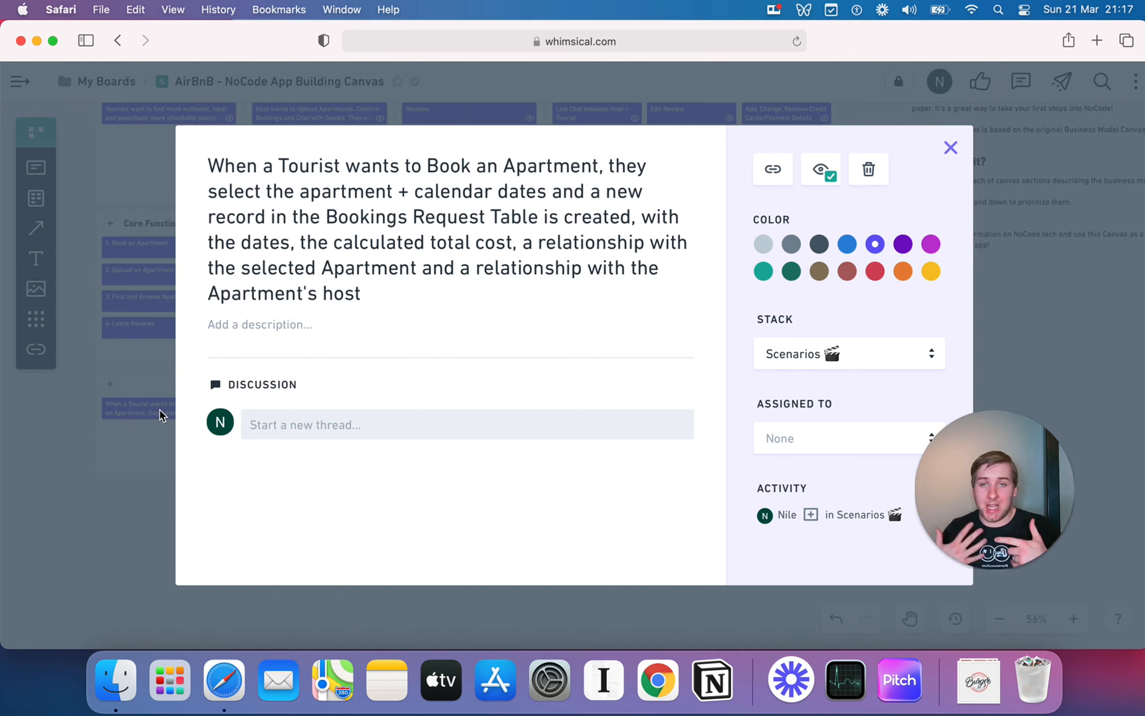
click(486, 227)
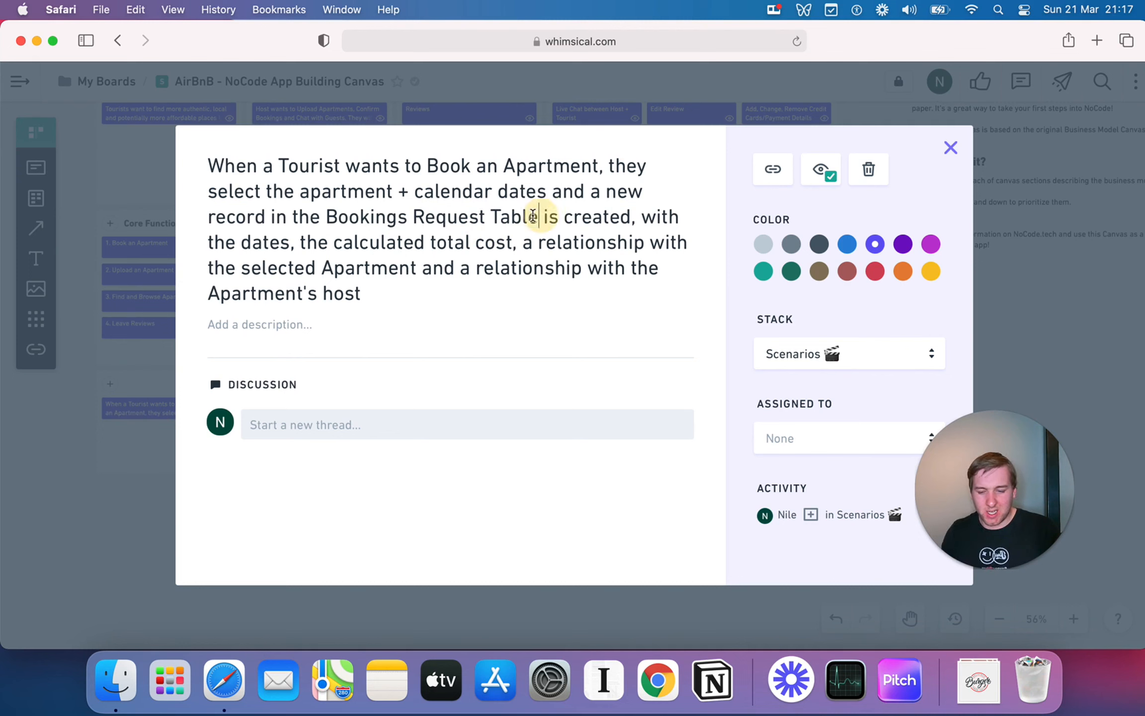
drag(539, 217, 423, 213)
key(BackSpace)
key(BackSpace)
text(Table)
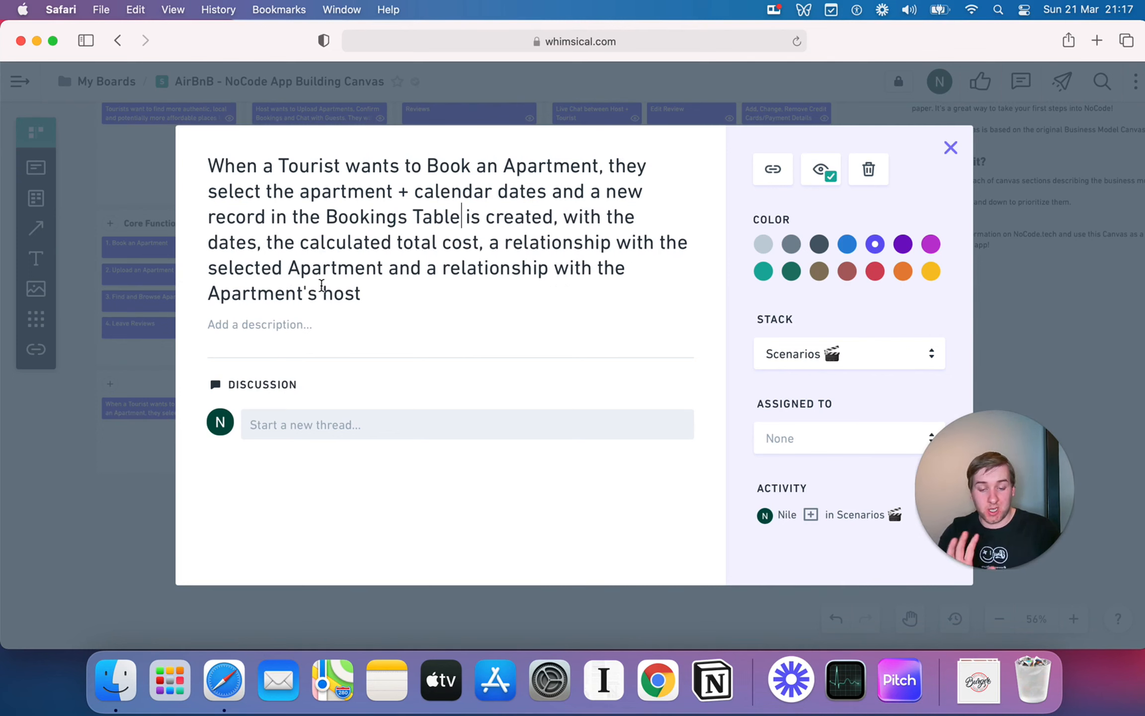
Step: Append ". The Approval is set to False, and the Host is notified of a new booking request" to the Tourist booking card
click(444, 294)
text(. The)
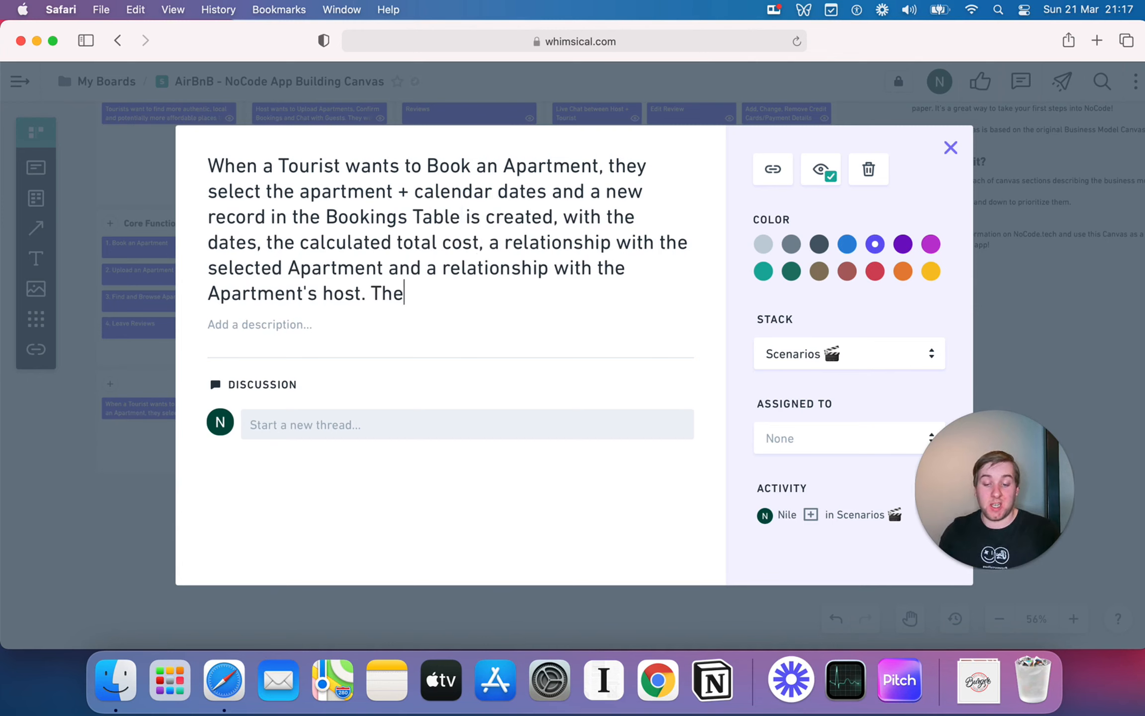
text( Approval is set to F)
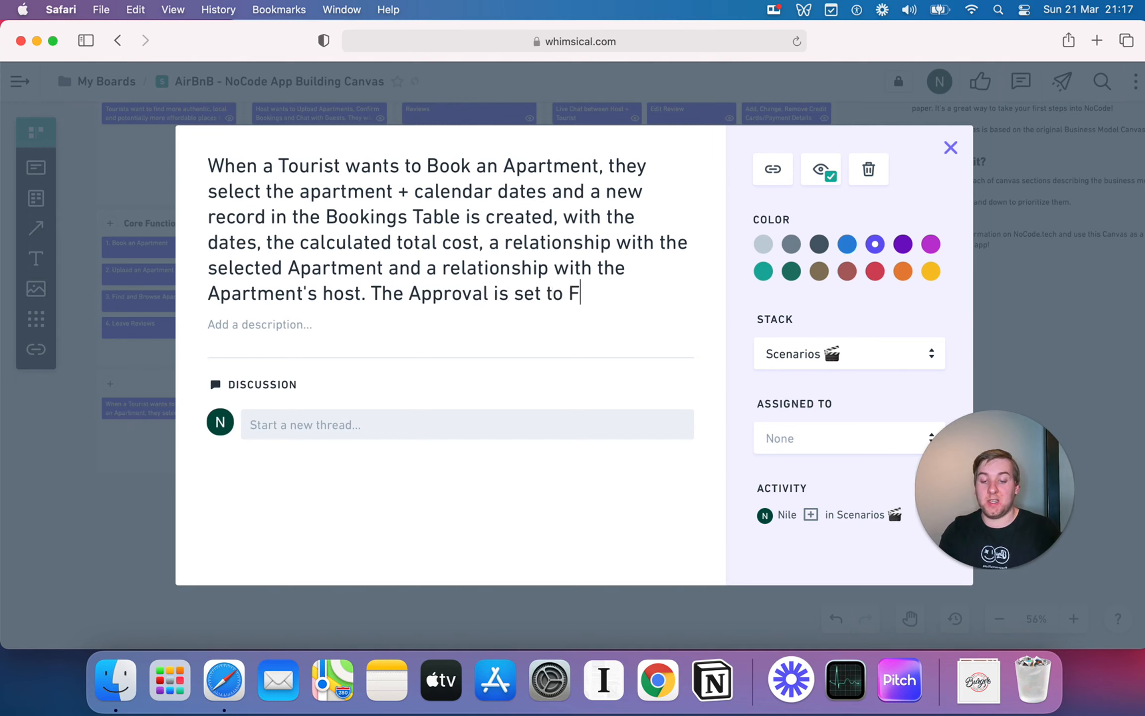
text(alse, and the Host i)
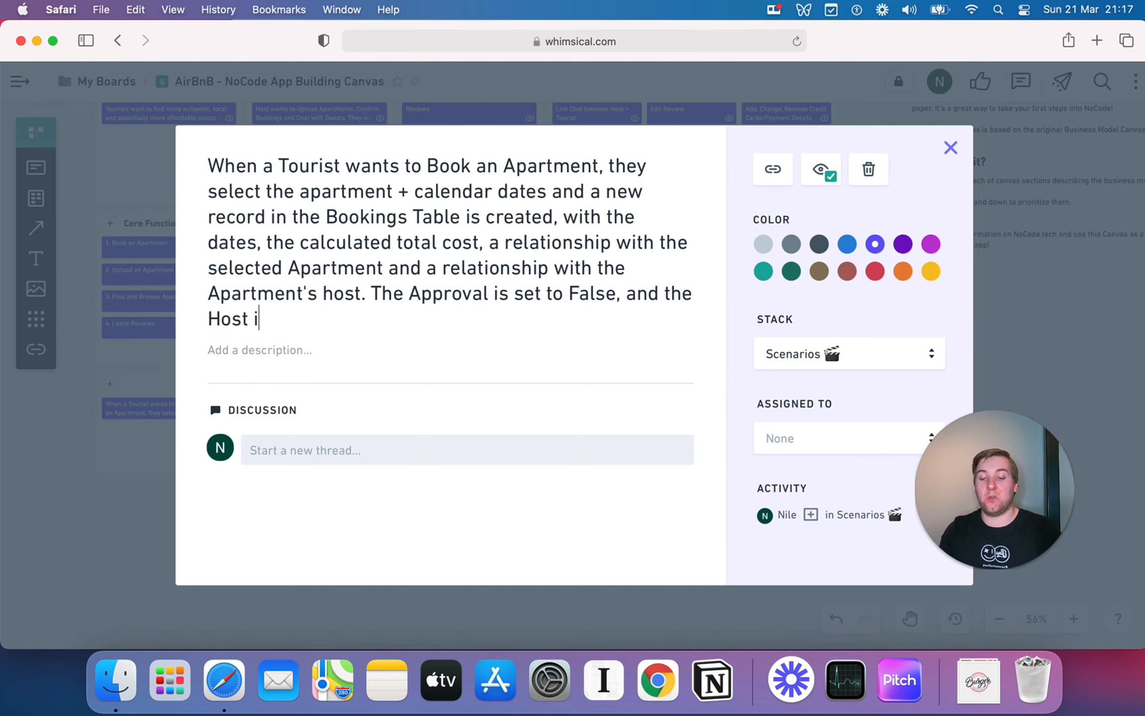
text(s notified of a new bnoo)
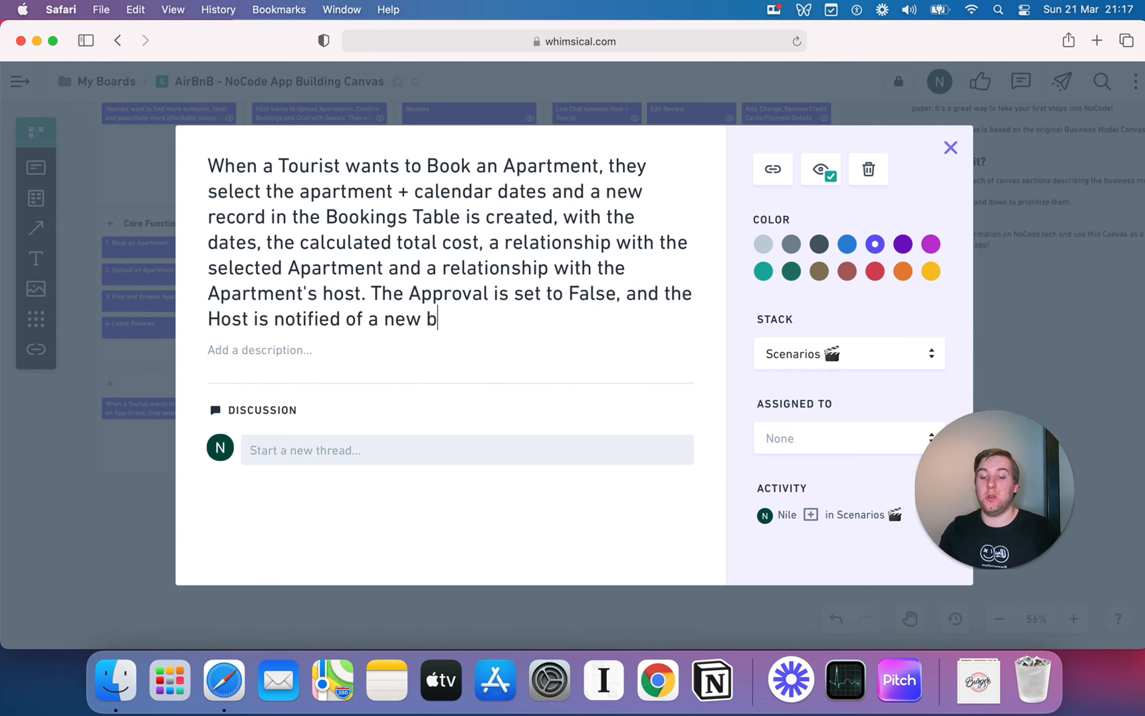
key(BackSpace)
key(BackSpace)
key(BackSpace)
text(ooking)
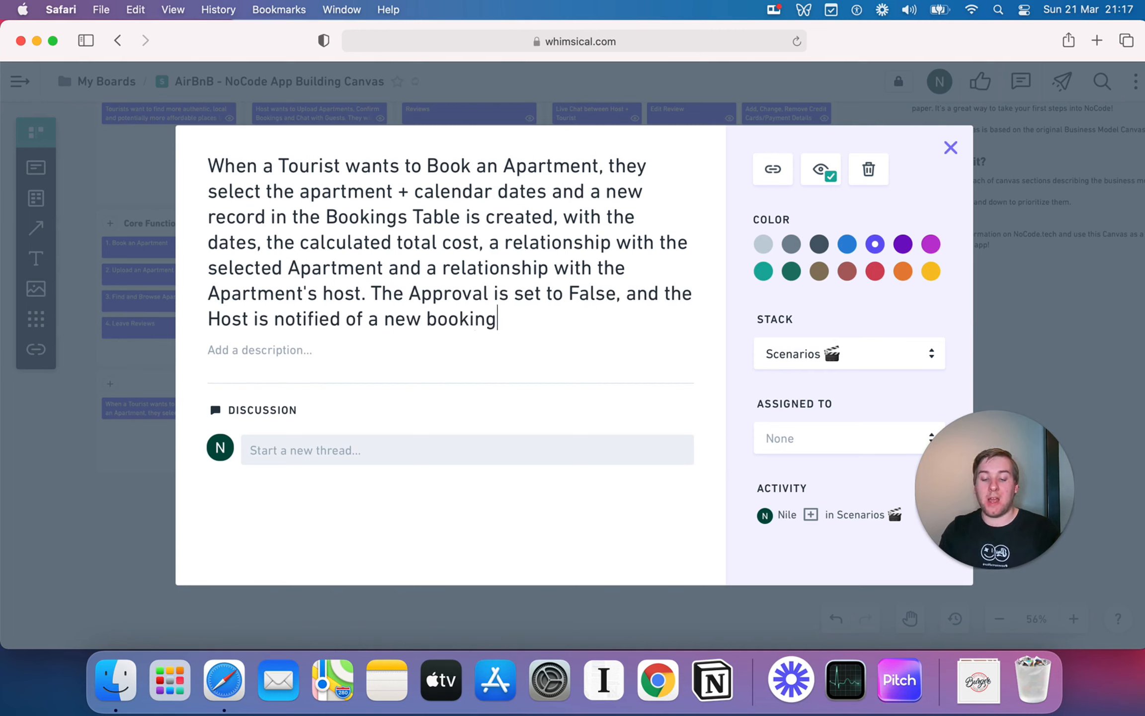
text( request)
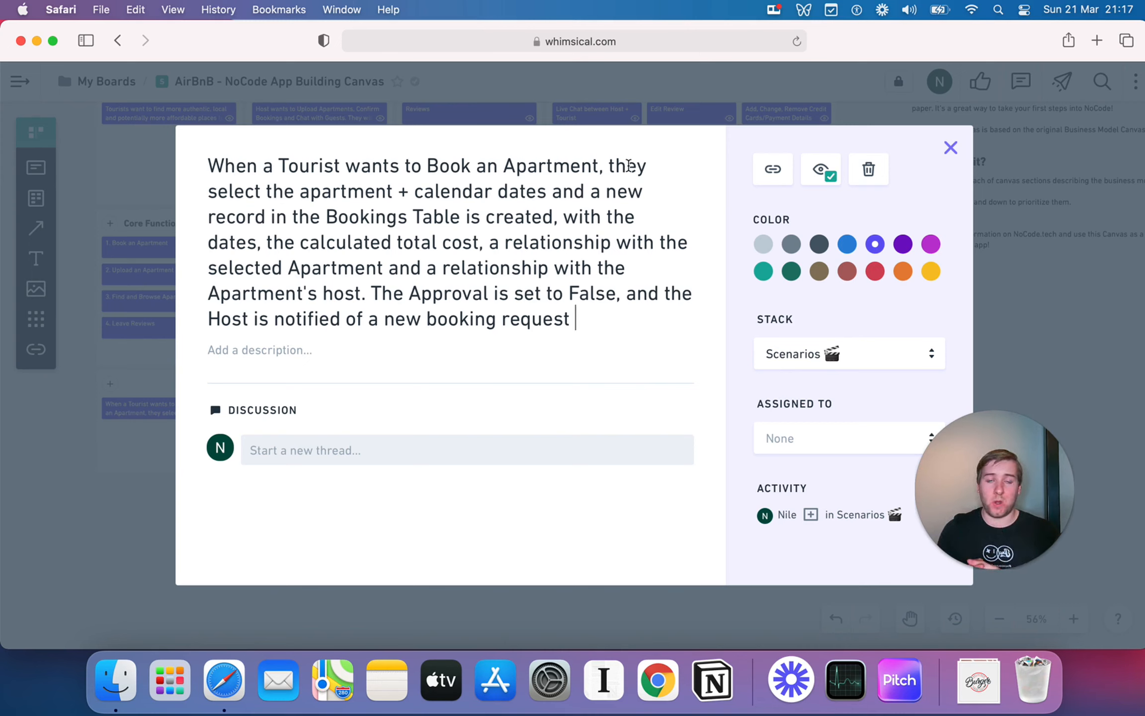
Step: Remove the clause about notifying the Host, ending the text with "The Approval is set to False.", and close the card
click(572, 197)
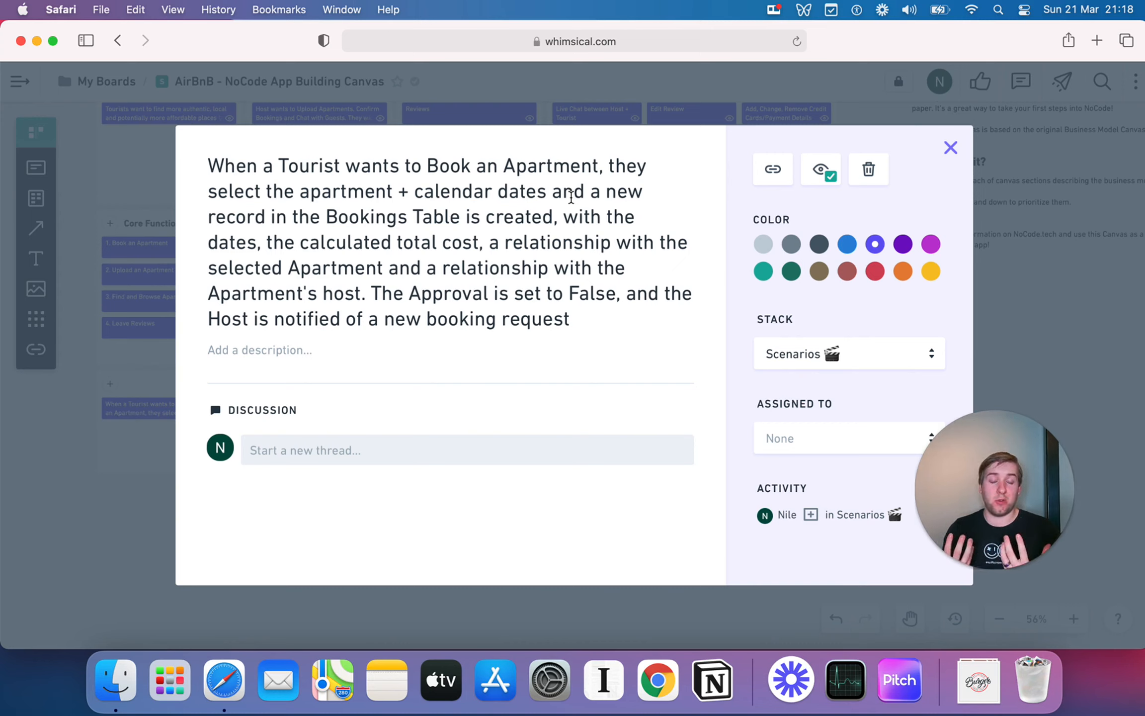
click(587, 317)
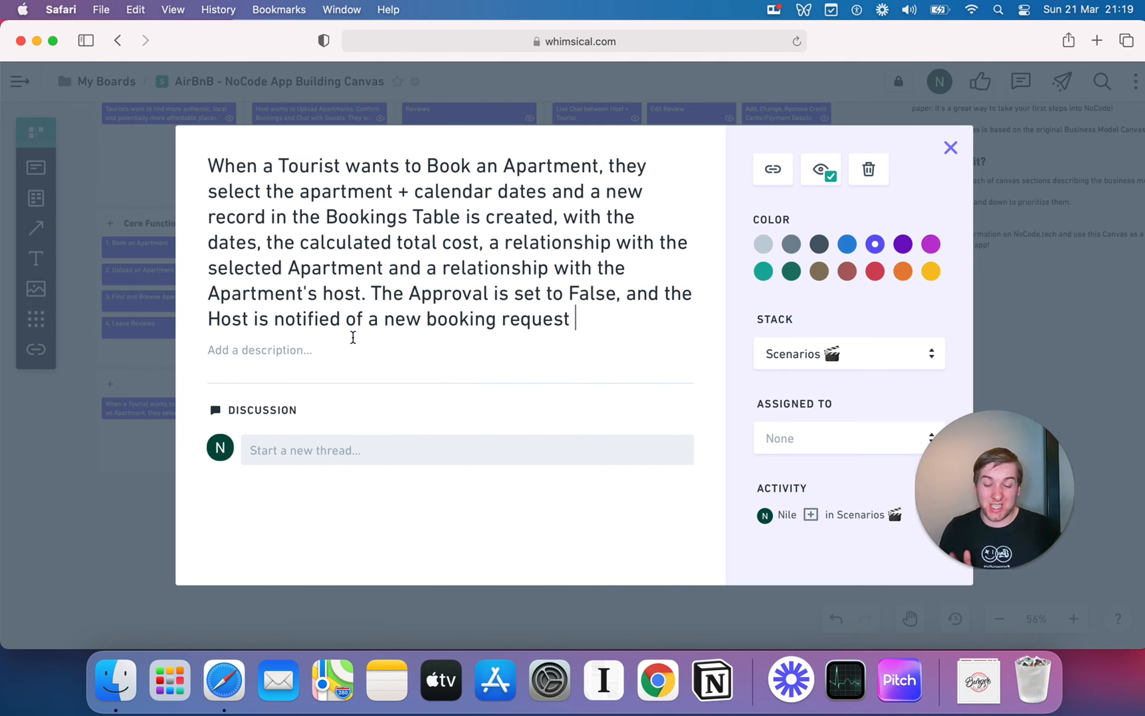
drag(627, 317, 617, 292)
text(.)
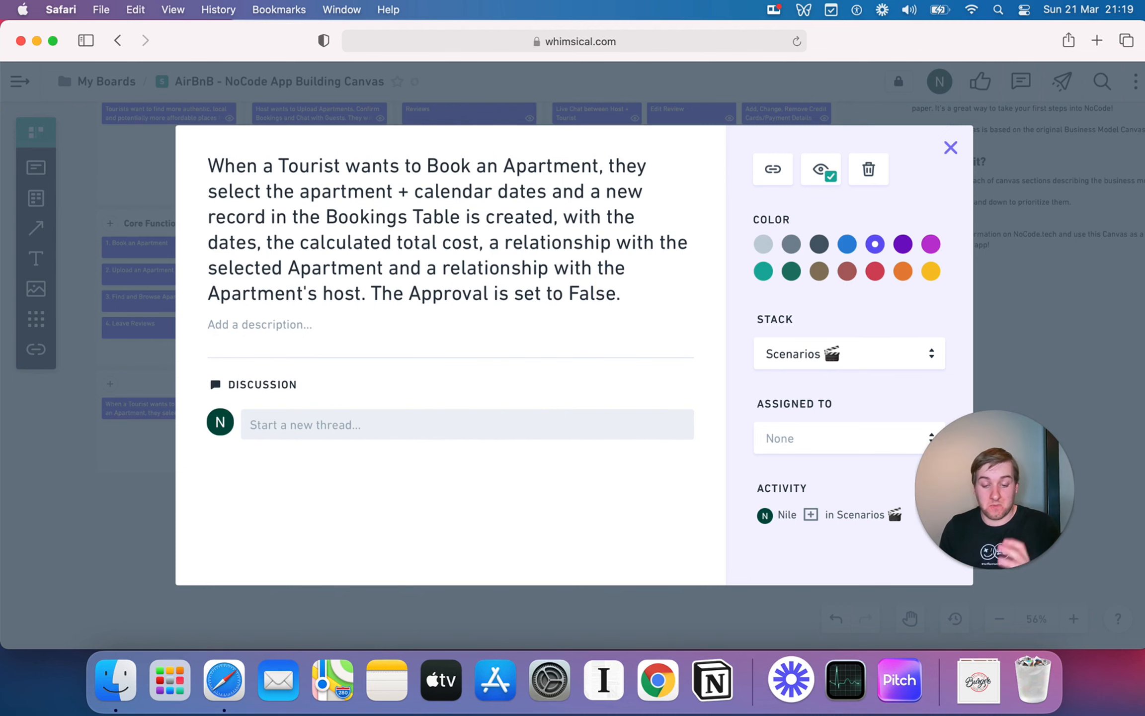
click(142, 455)
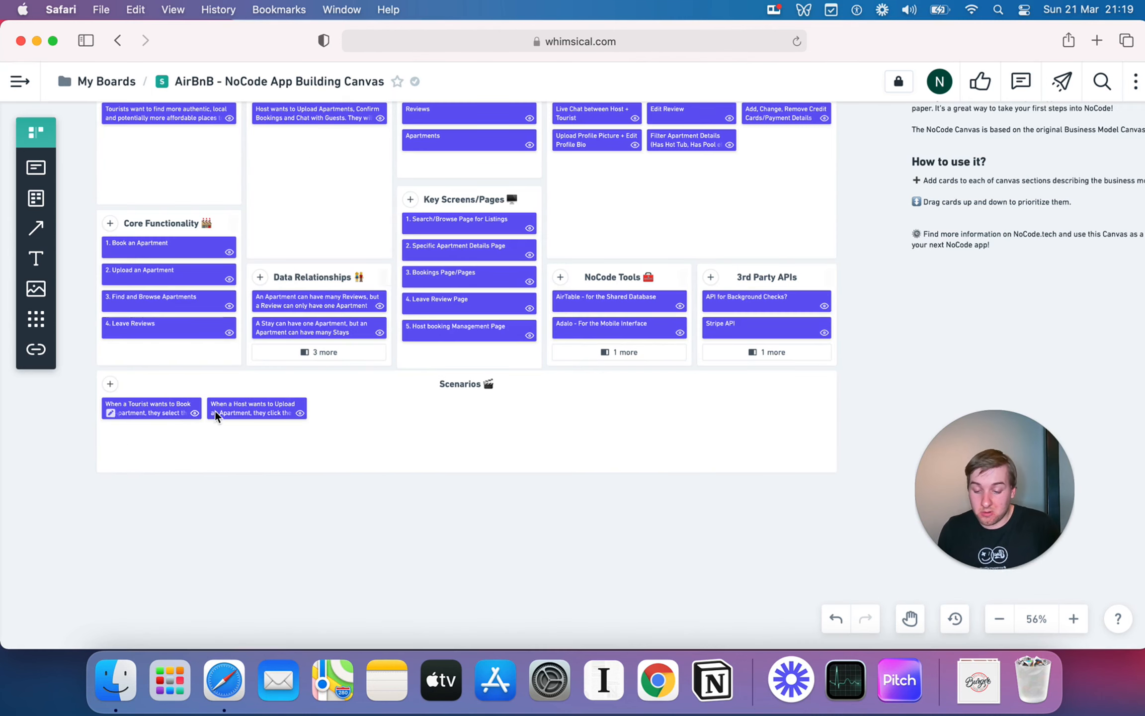
Step: Add a Scenarios card beginning "When a Tourist wants to browse listings, they type into the search bar and"
click(110, 387)
text(When a User want)
key(BackSpace)
key(BackSpace)
key(BackSpace)
key(BackSpace)
key(BackSpace)
key(BackSpace)
key(BackSpace)
key(BackSpace)
key(BackSpace)
text(Tourist wants to browse )
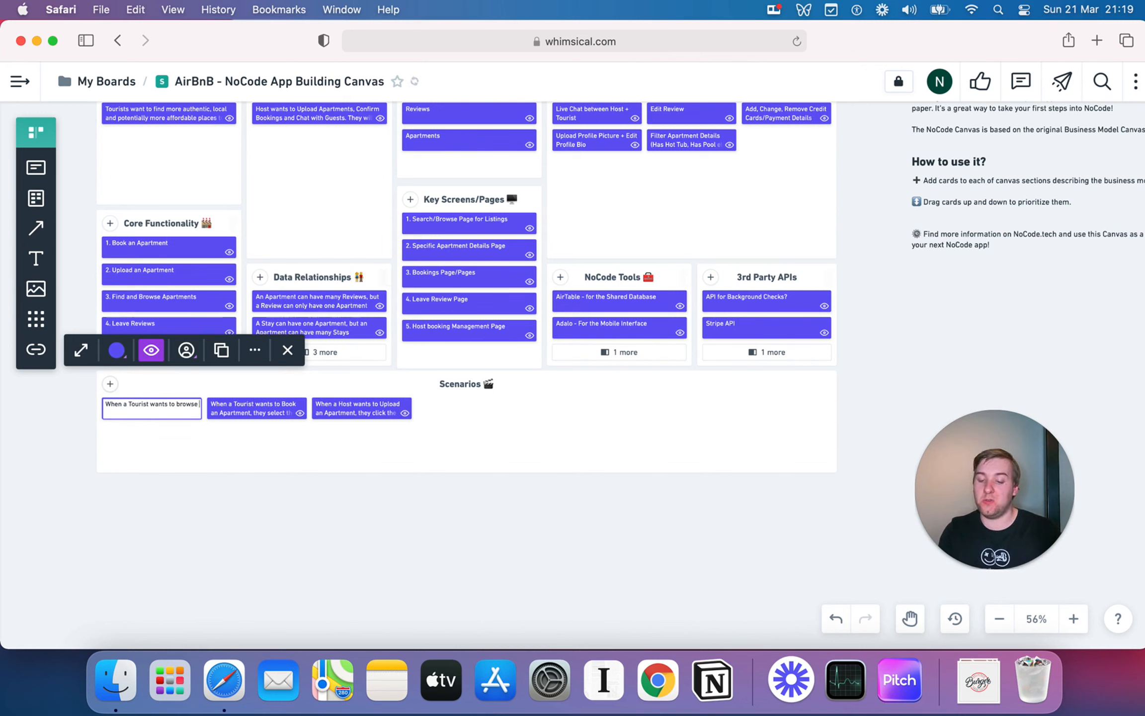
text(listing)
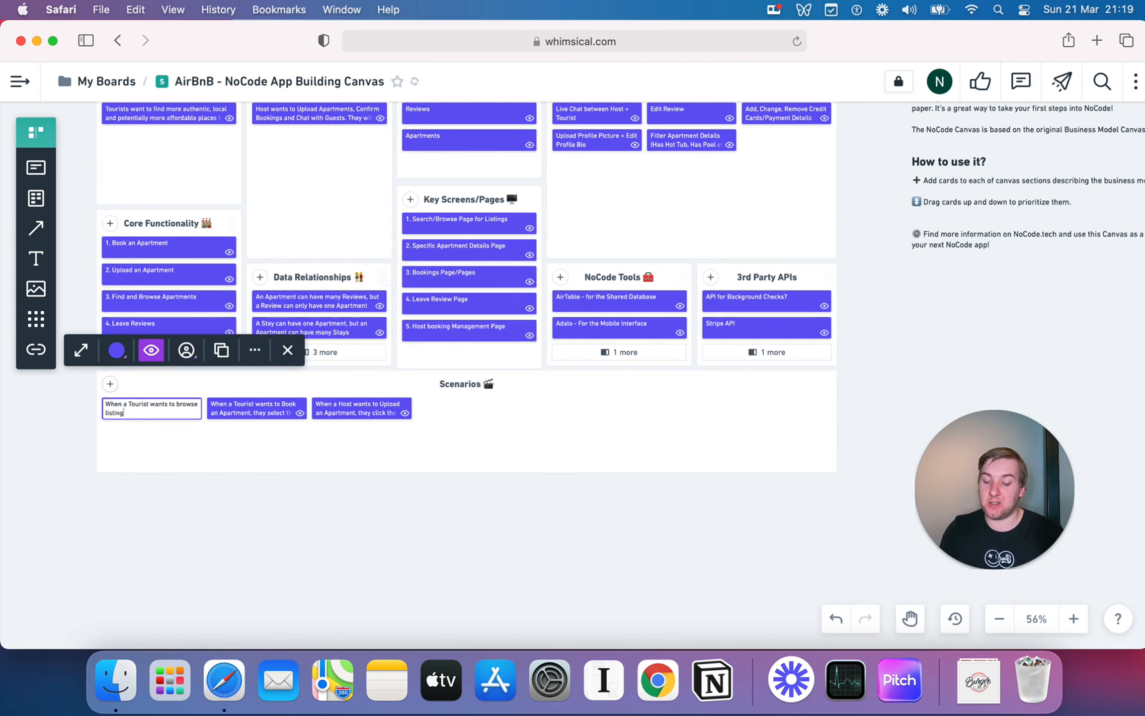
text(s, they type int)
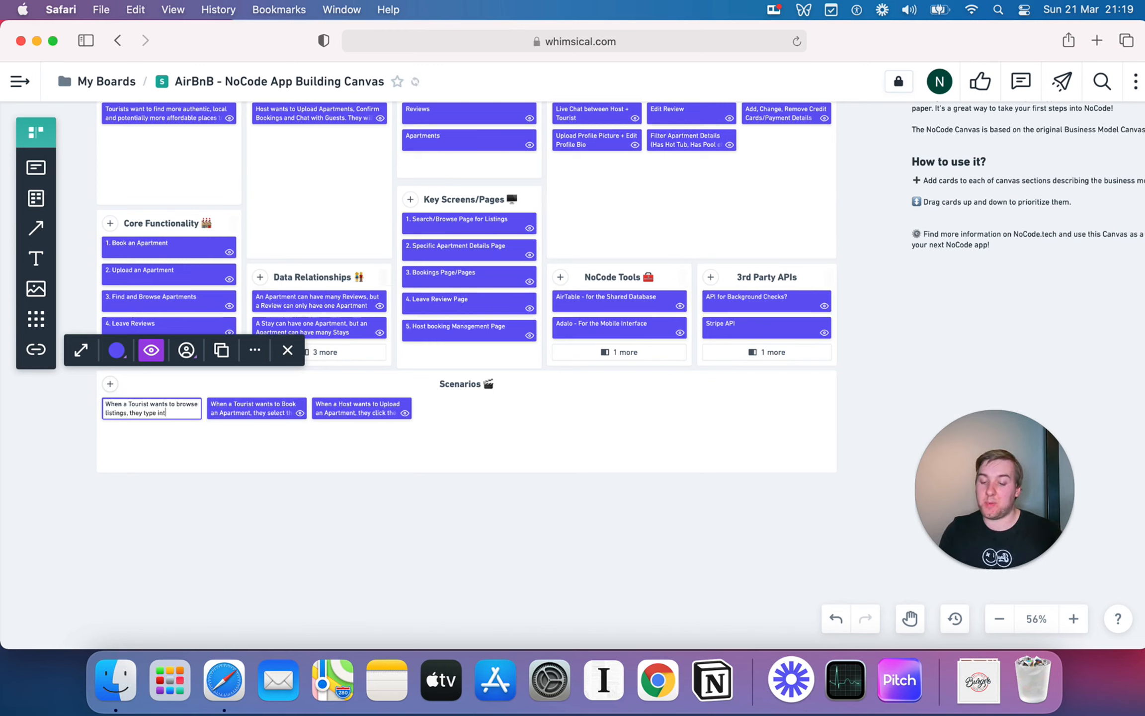
text(o the search bar and th)
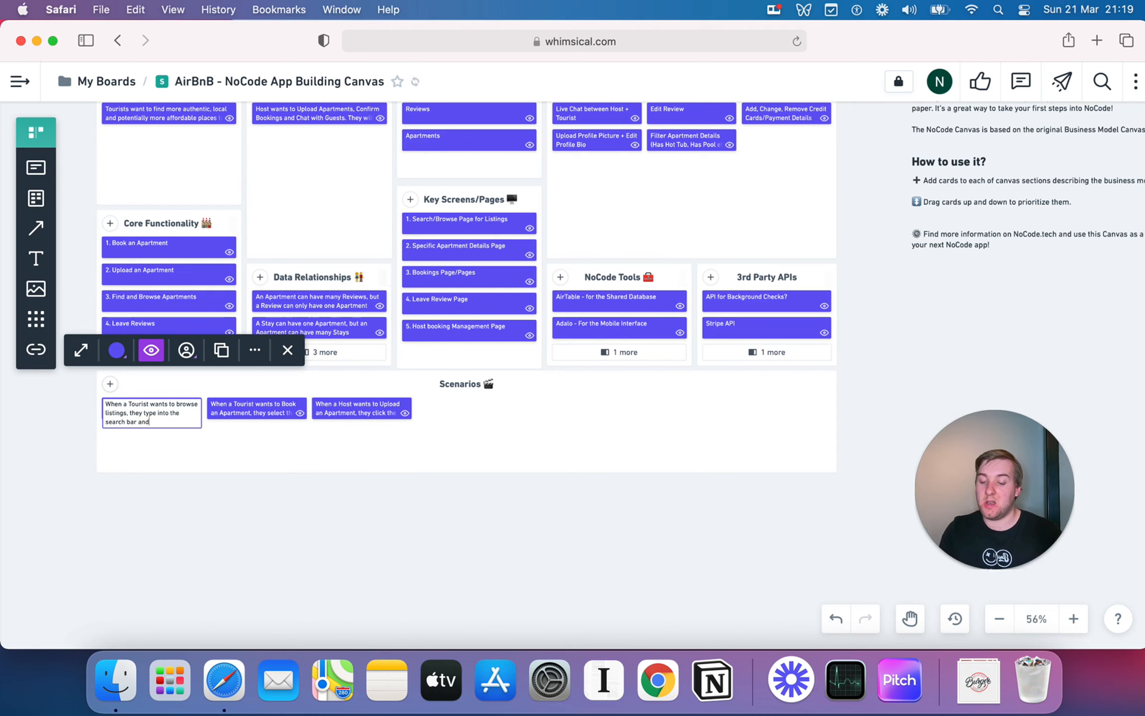
key(BackSpace)
key(BackSpace)
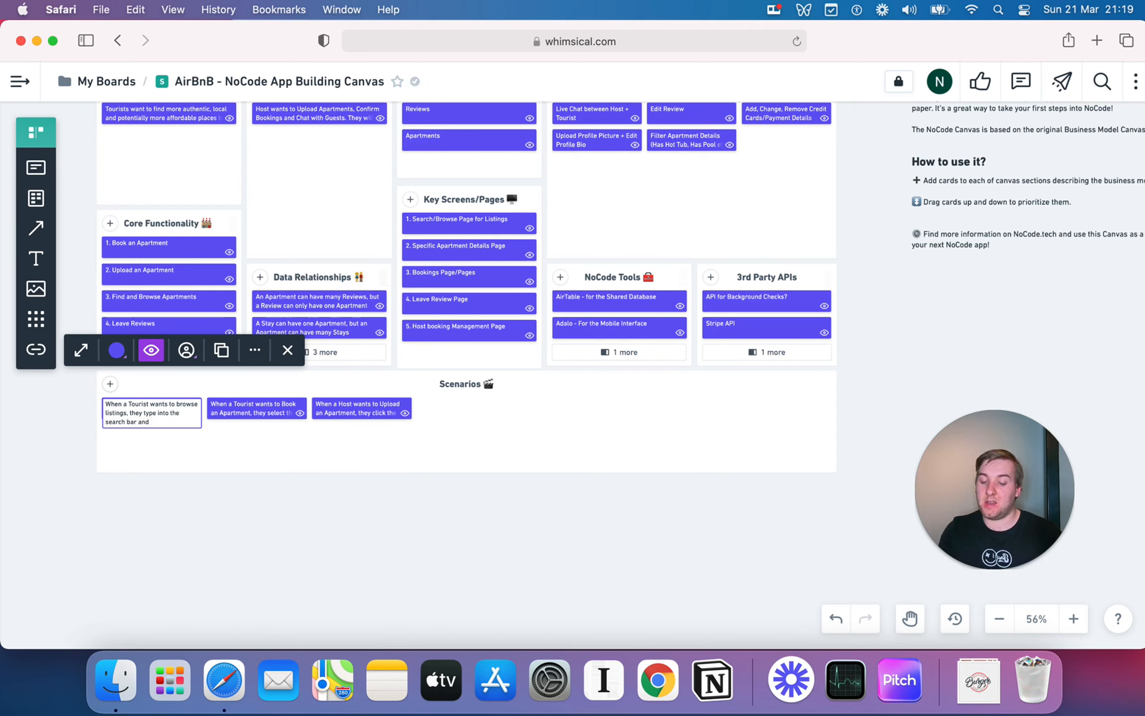
Step: Continue the new browsing card with "use the available filters (Bedrooms, Location, Bathrooms),"
text(use the )
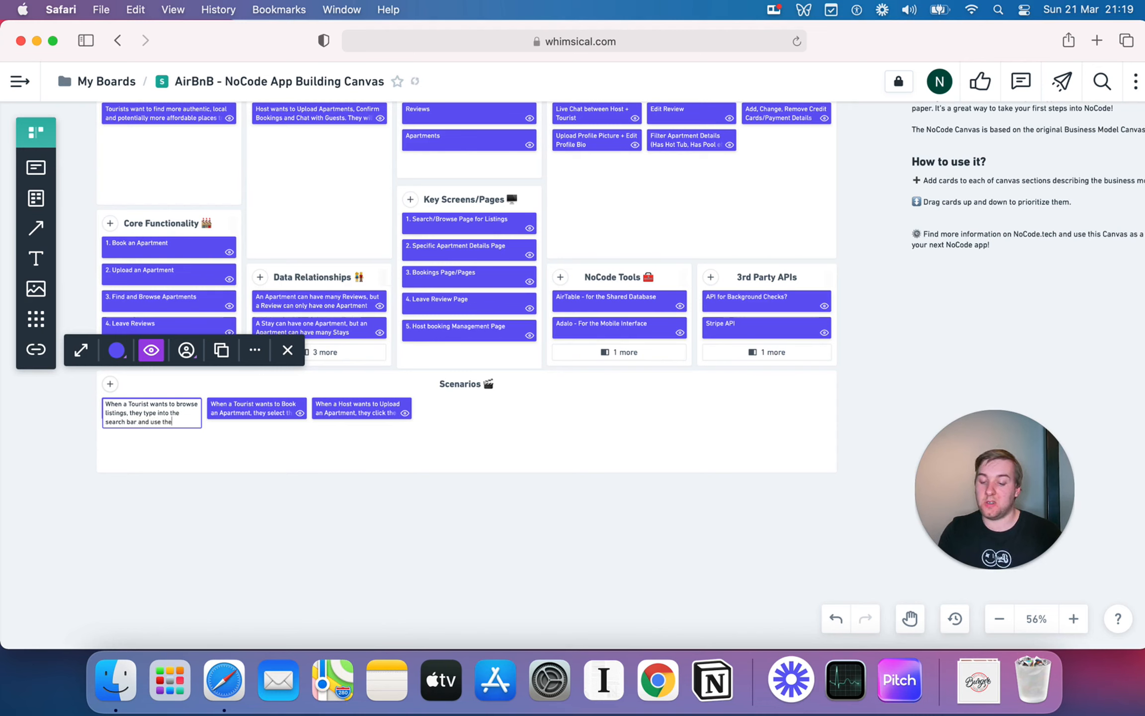
text(avai)
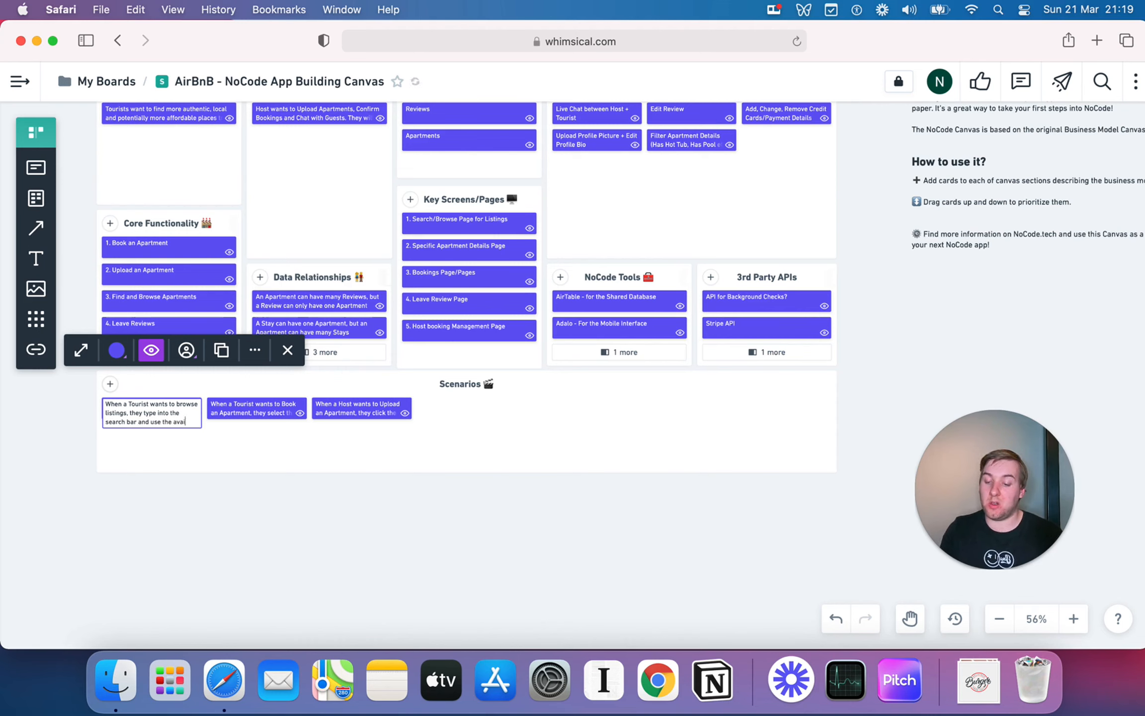
text(lable filters ()
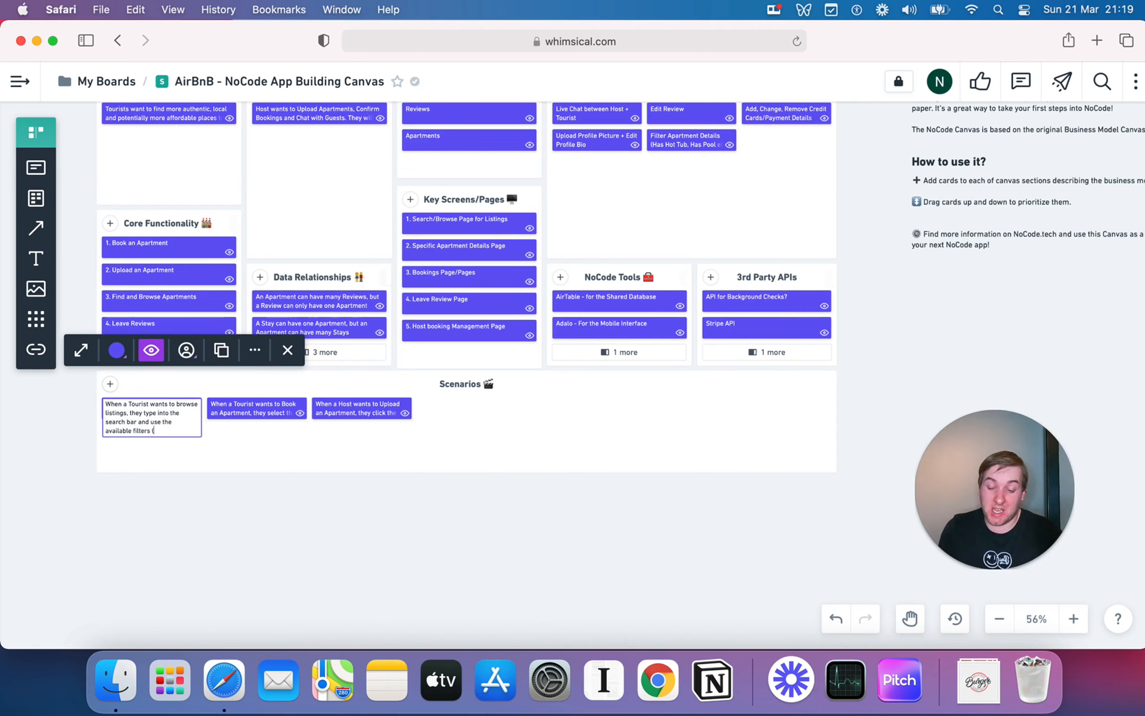
text(Bedroo)
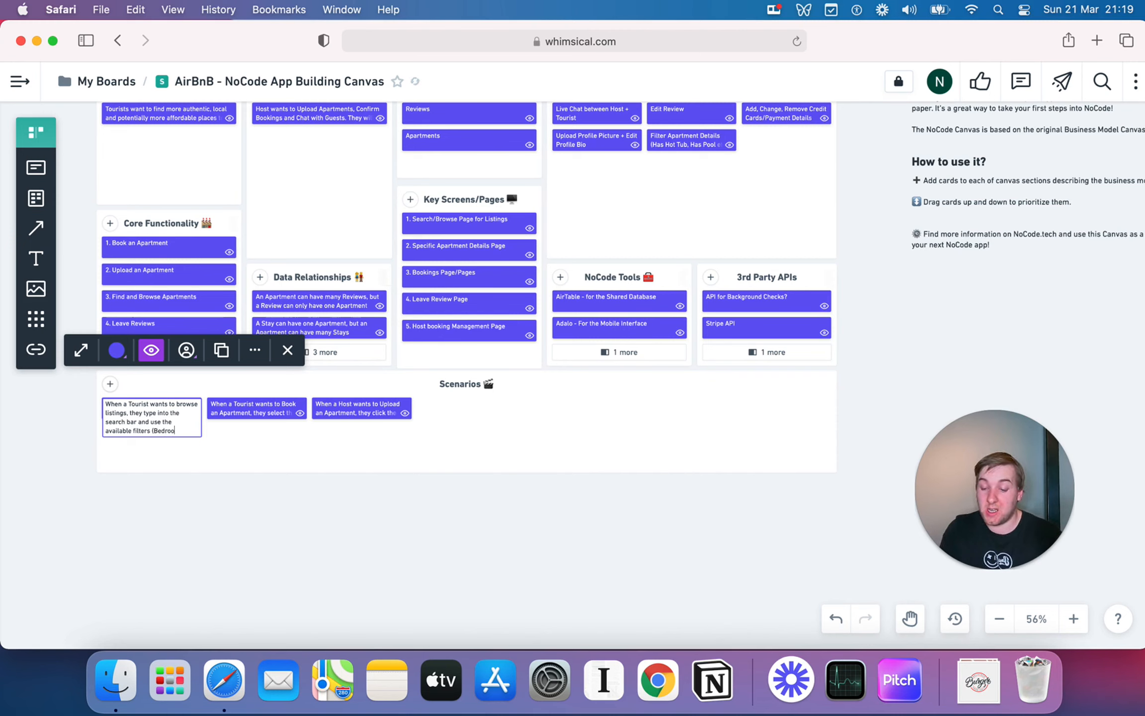
text(ms, Loca)
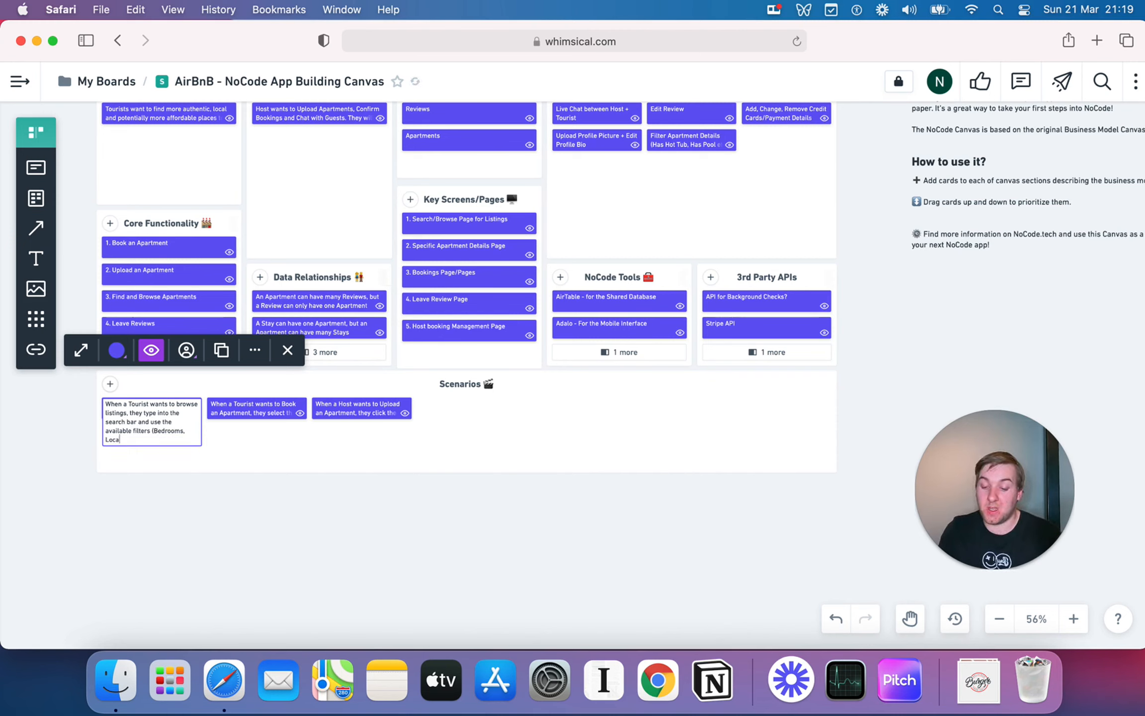
text(tion, B)
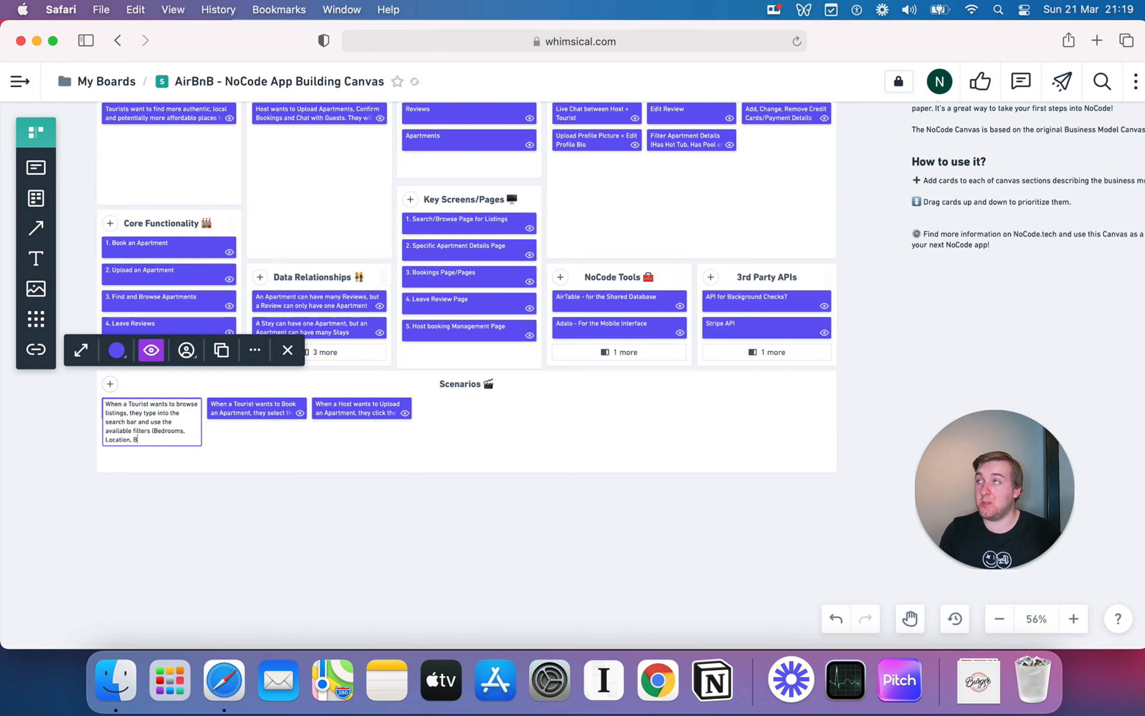
text(athrooms))
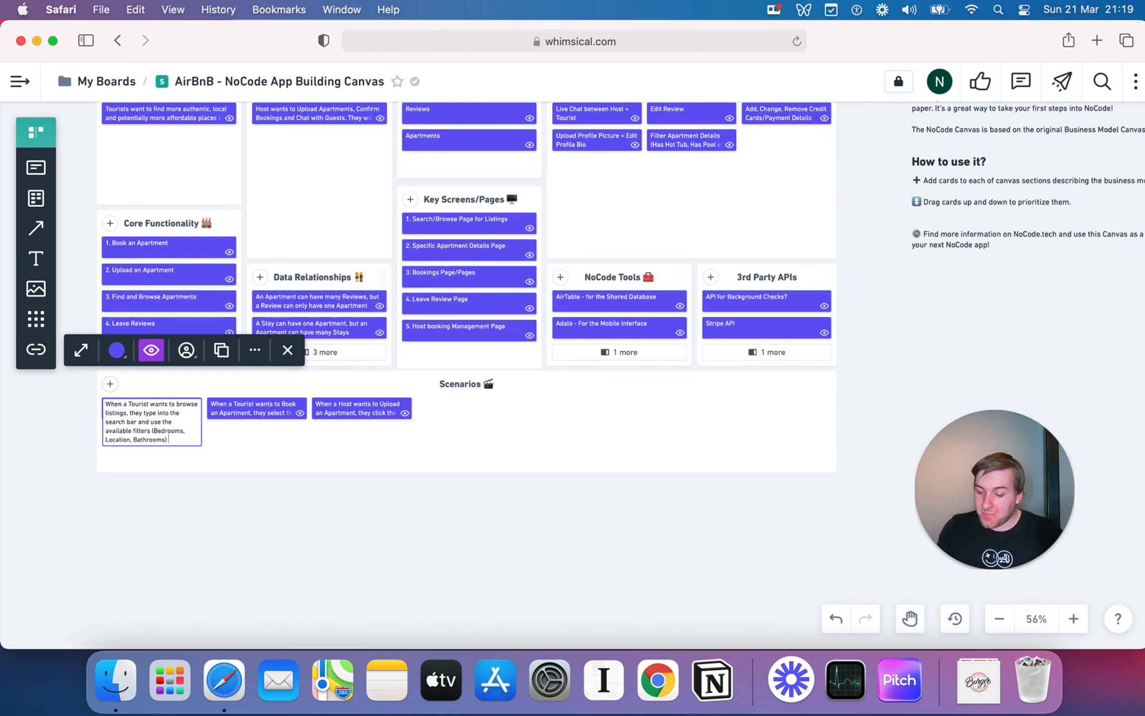
text(,)
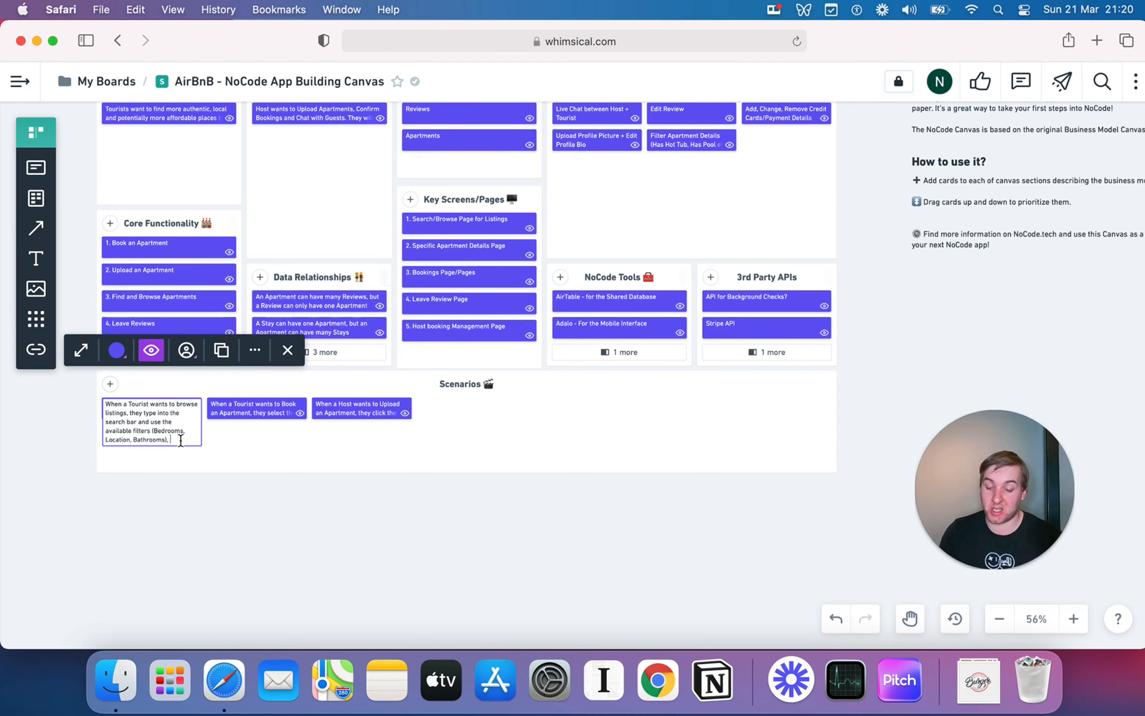
Step: Continue the browsing card with "they will see listings returned from the Apartments table"
text(they w)
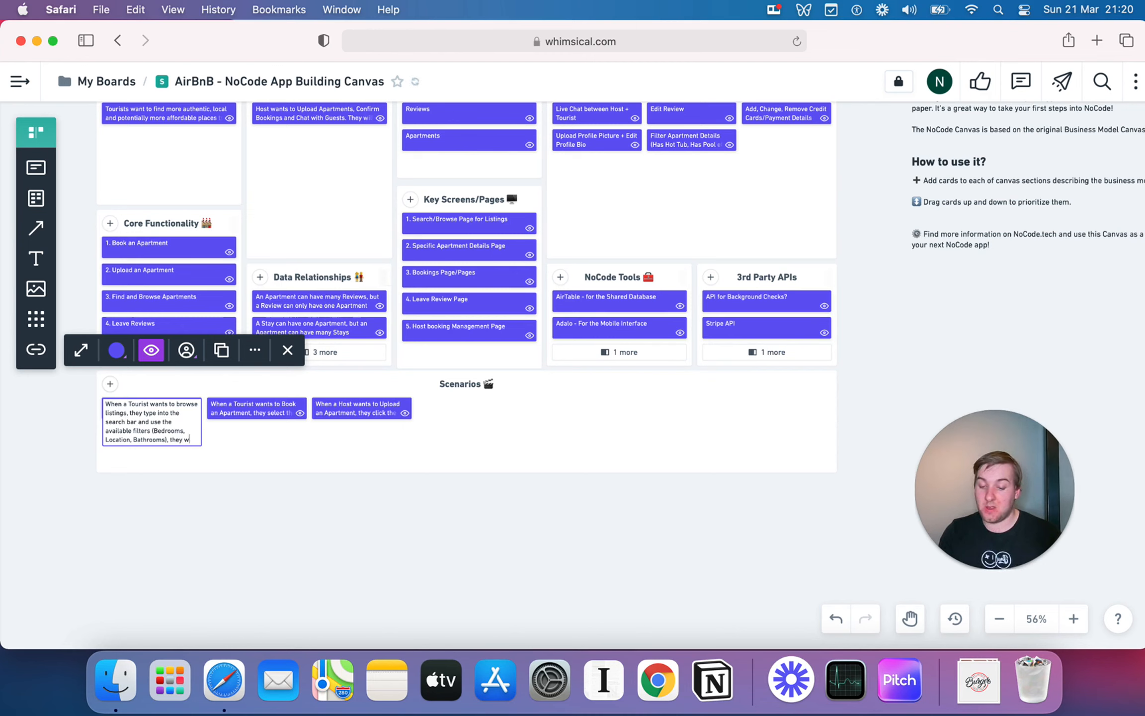
text(ill )
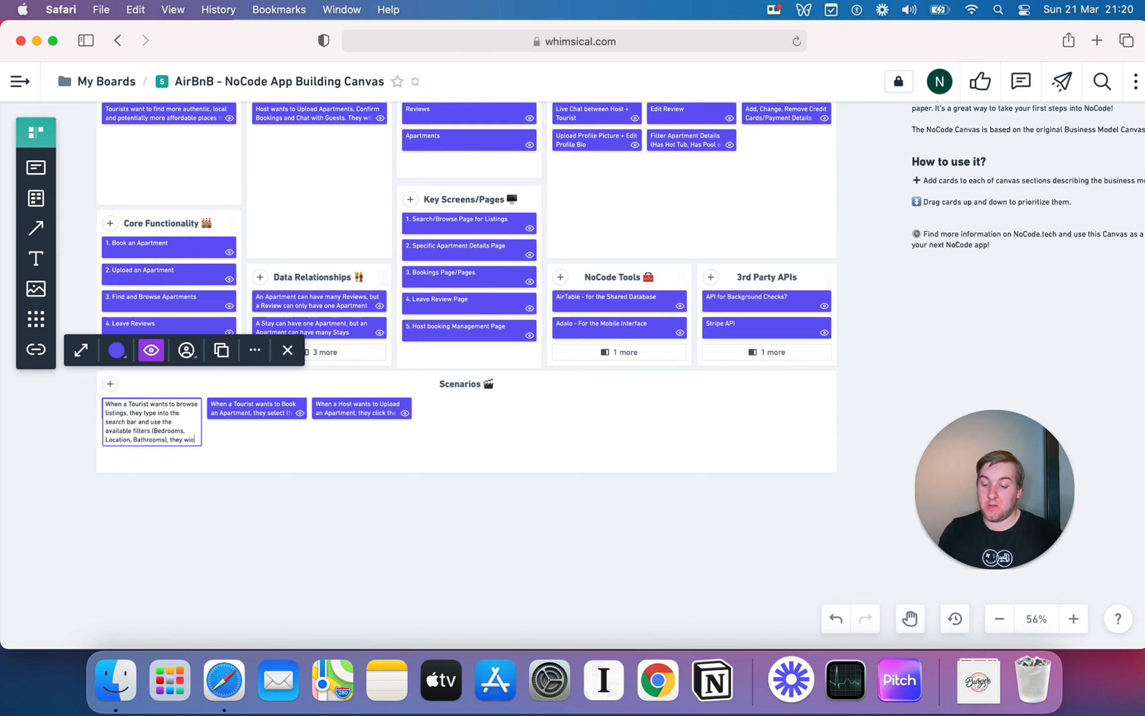
text(see listi)
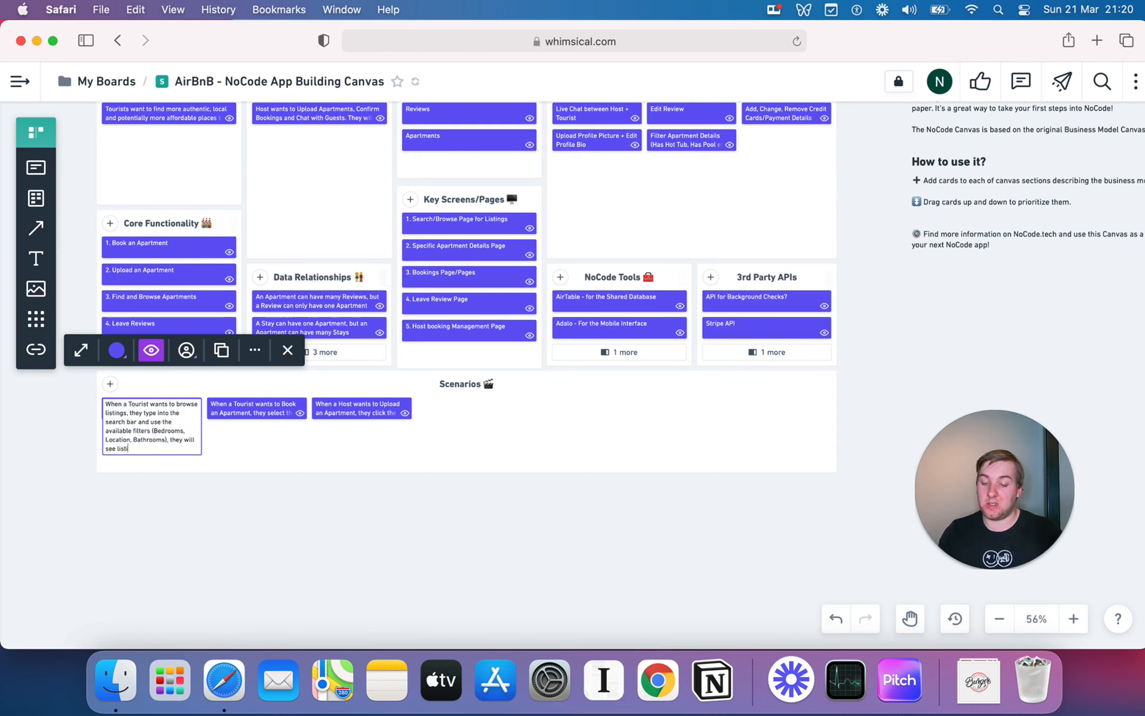
text(ngs returned from t)
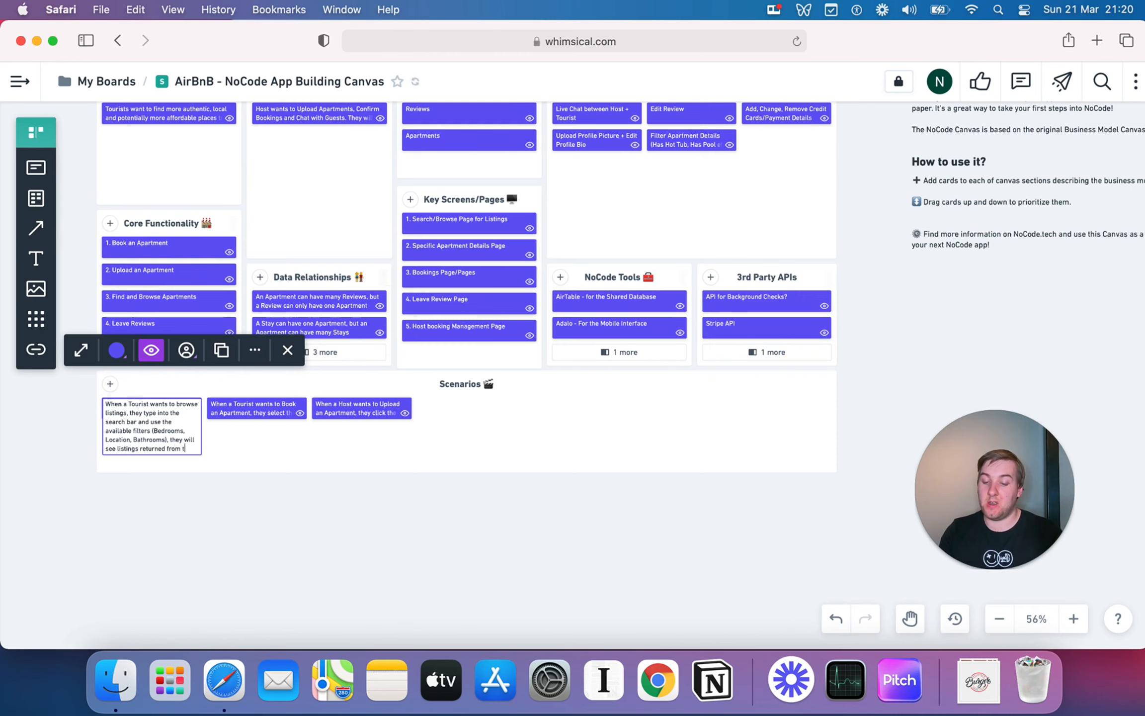
text(he ap)
key(BackSpace)
key(BackSpace)
text(Apartments table)
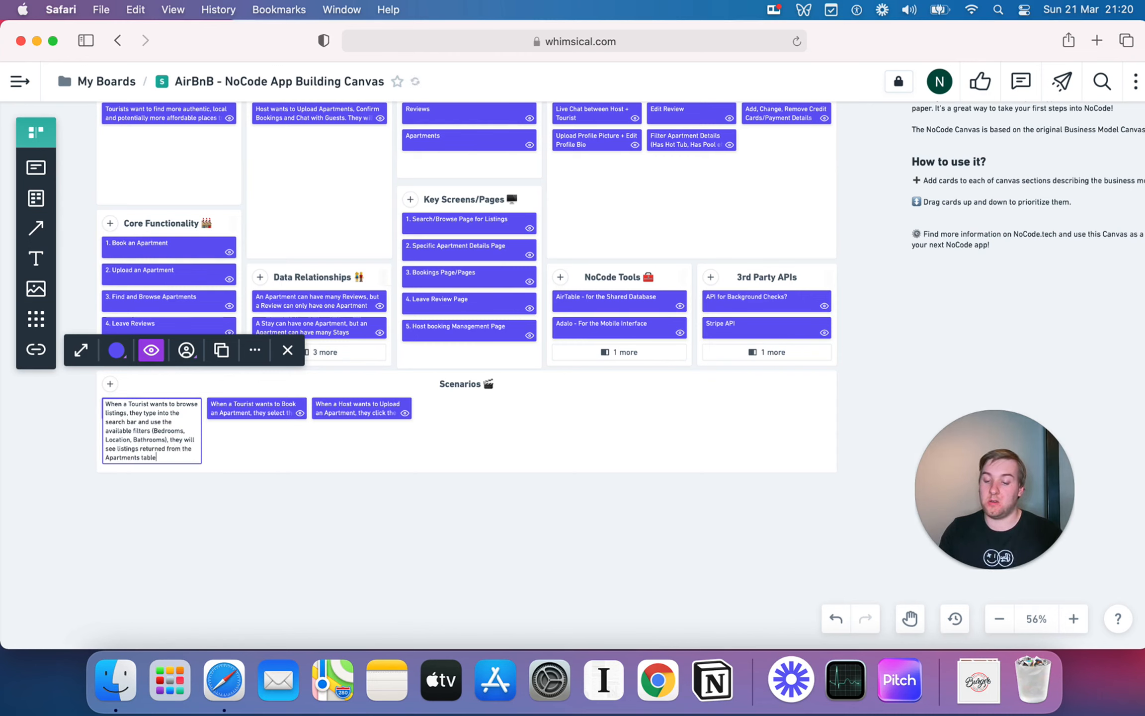
Step: Extend the browsing card's text with "showing the stored Photos, Description, Rating"
text( showing)
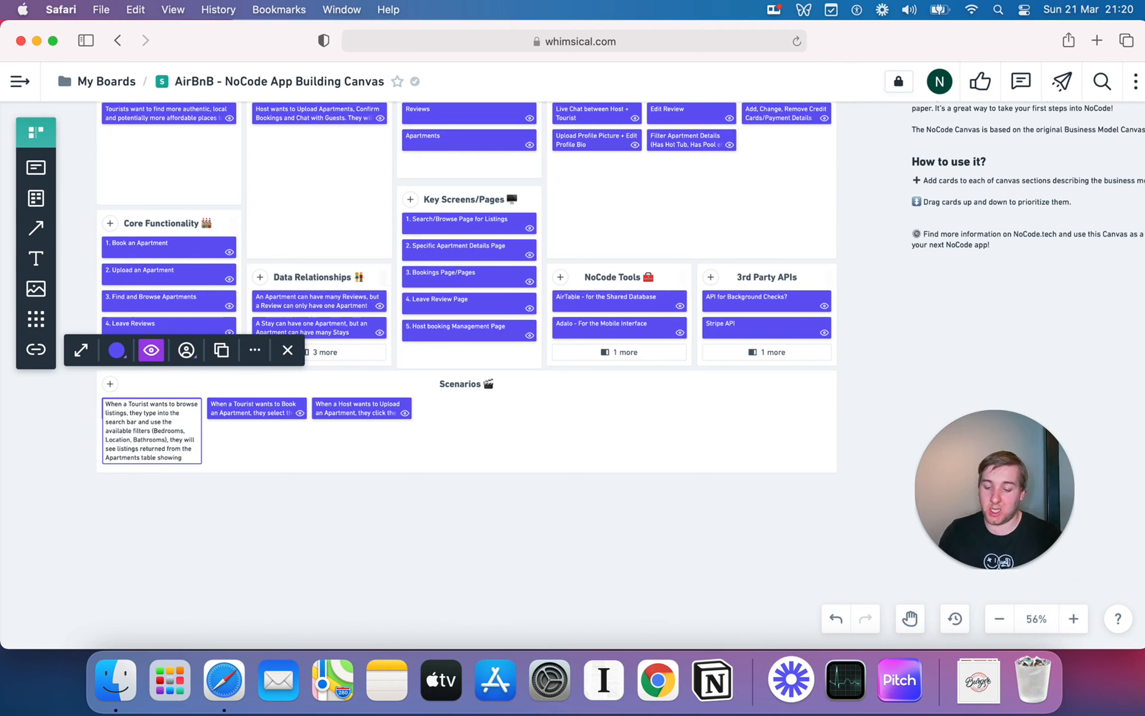
text( the Ph)
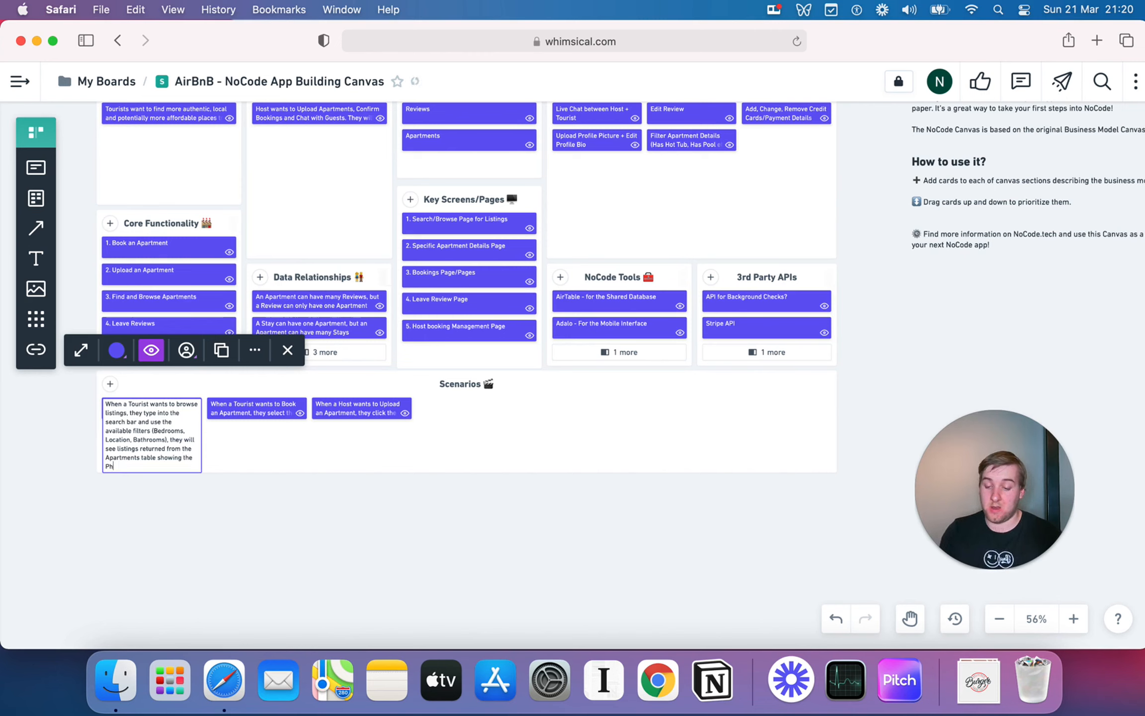
key(BackSpace)
key(BackSpace)
text(stored)
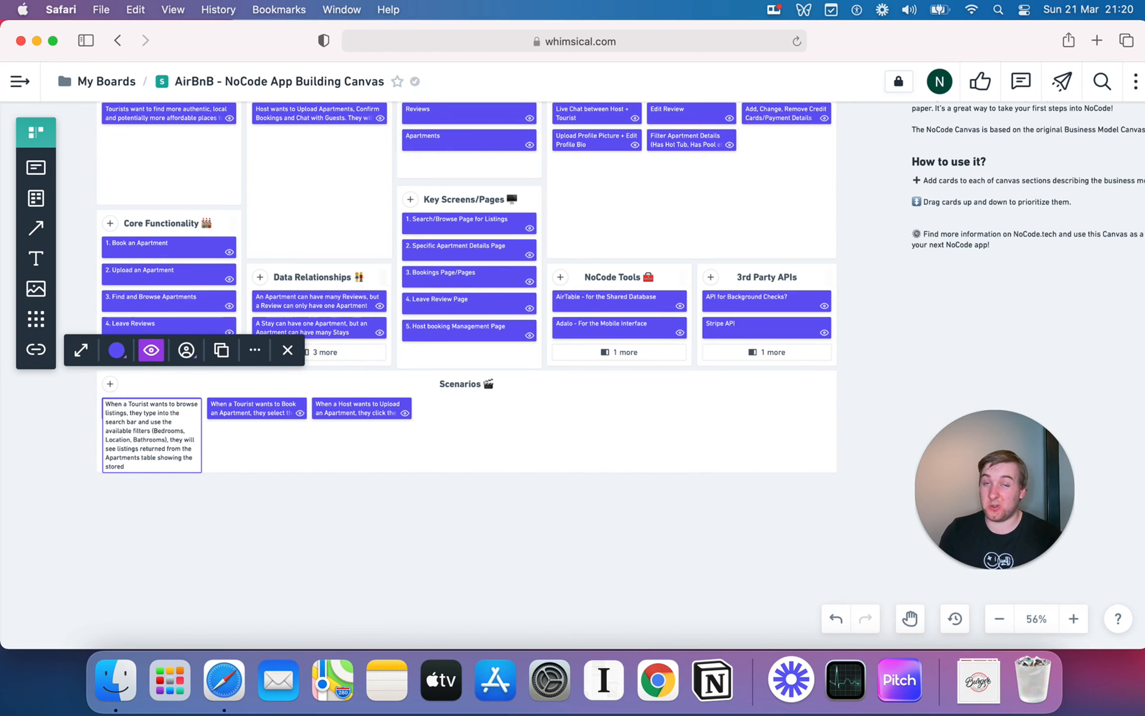
text( Photos, Descriot)
key(BackSpace)
key(BackSpace)
text(ption, Rating, )
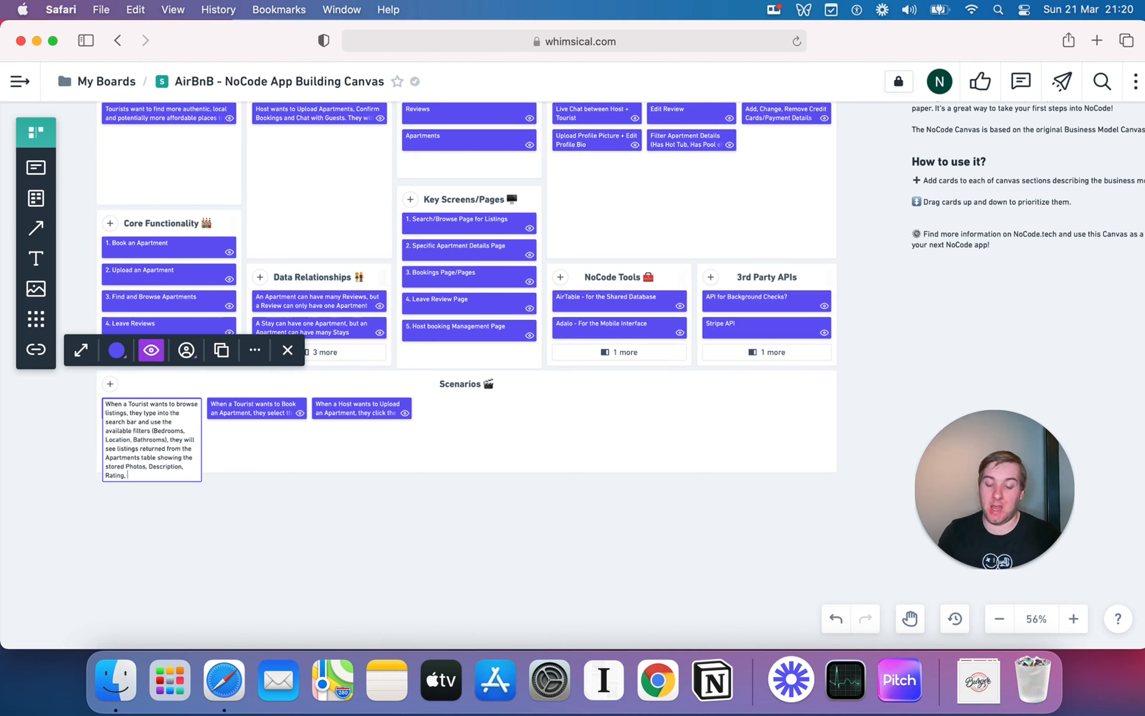
Step: Finish the browsing card after "Rating" with ", Address and Nightly Cost" and leave text editing
key(BackSpace)
key(BackSpace)
text( and Addd)
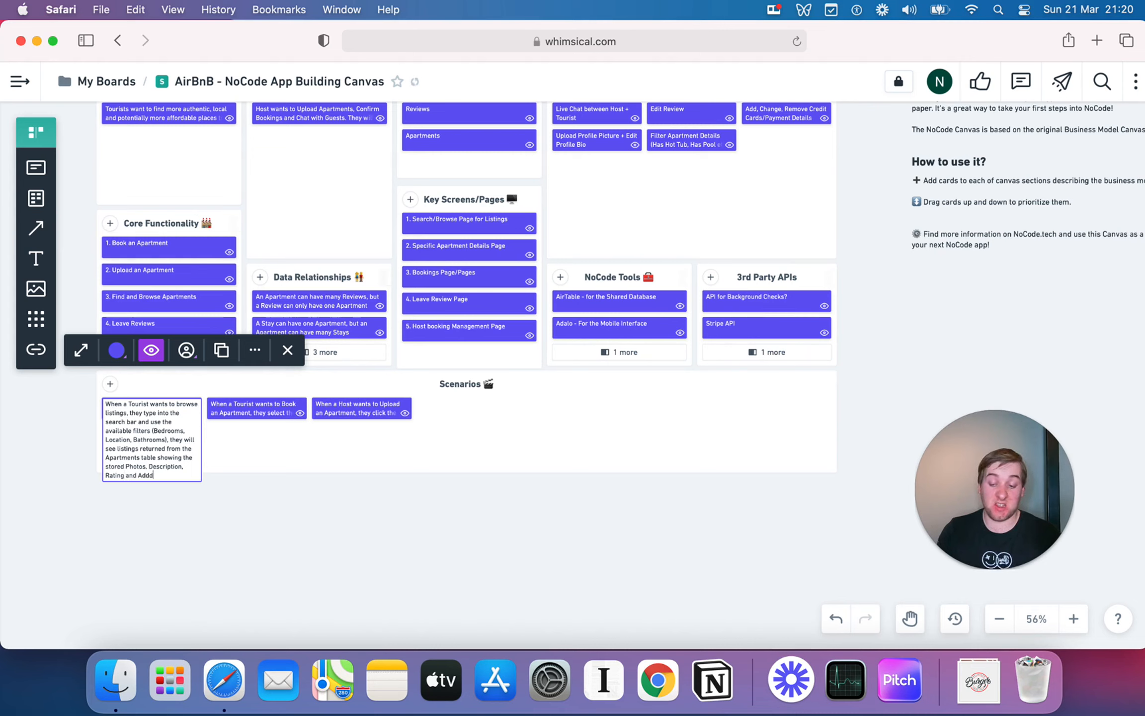
key(BackSpace)
key(BackSpace)
key(BackSpace)
key(BackSpace)
key(BackSpace)
key(BackSpace)
key(BackSpace)
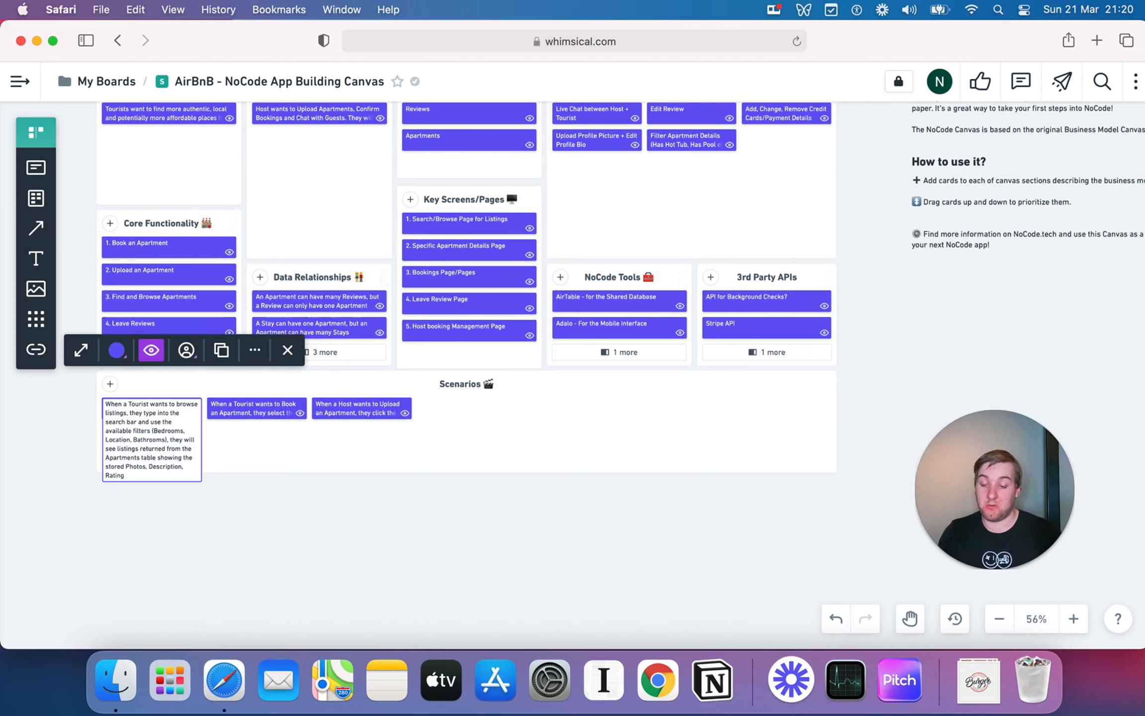
text(, Address and C)
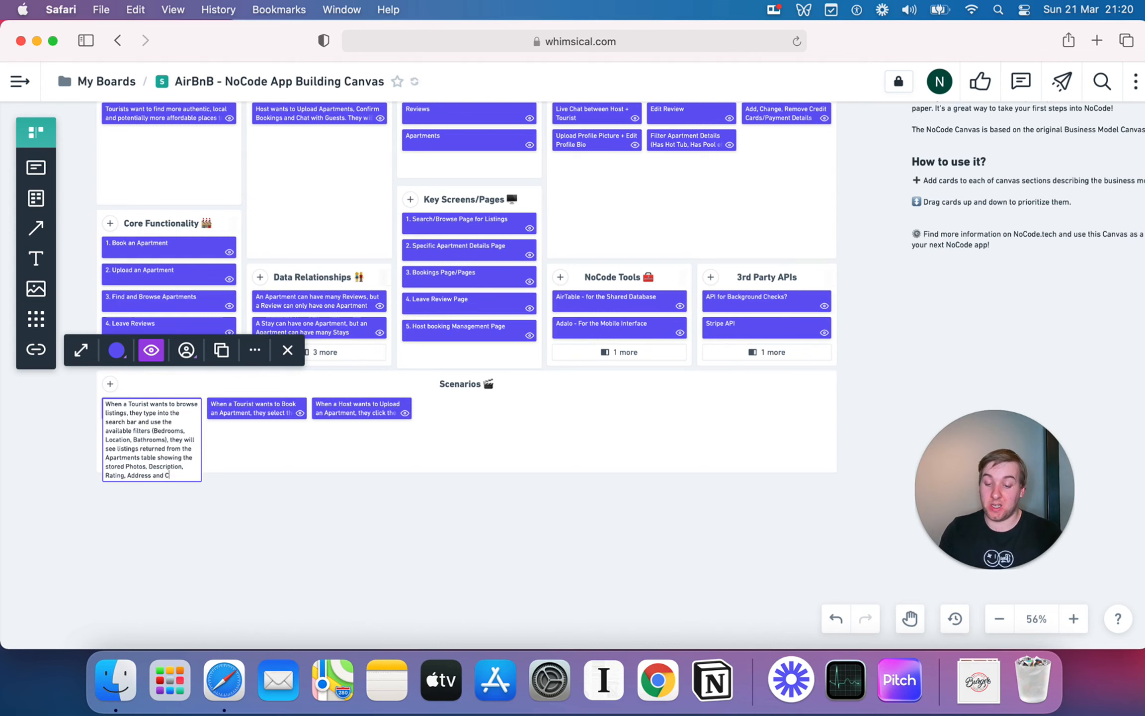
key(BackSpace)
text(Nightly Cos)
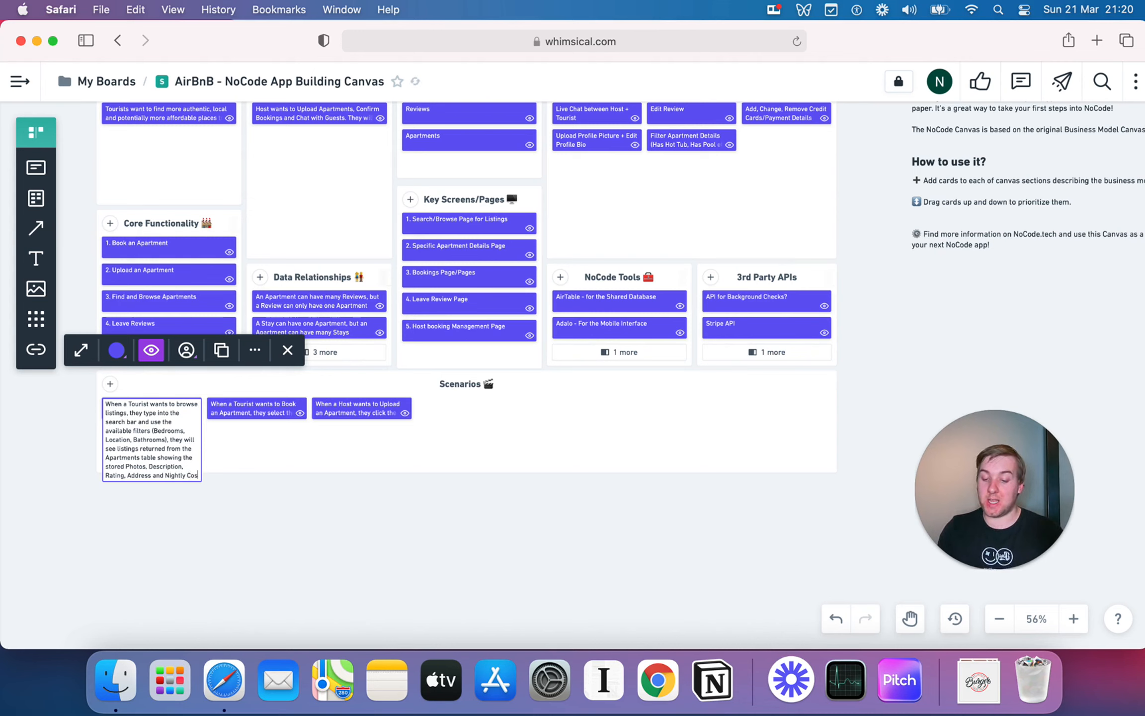
text(t)
click(325, 484)
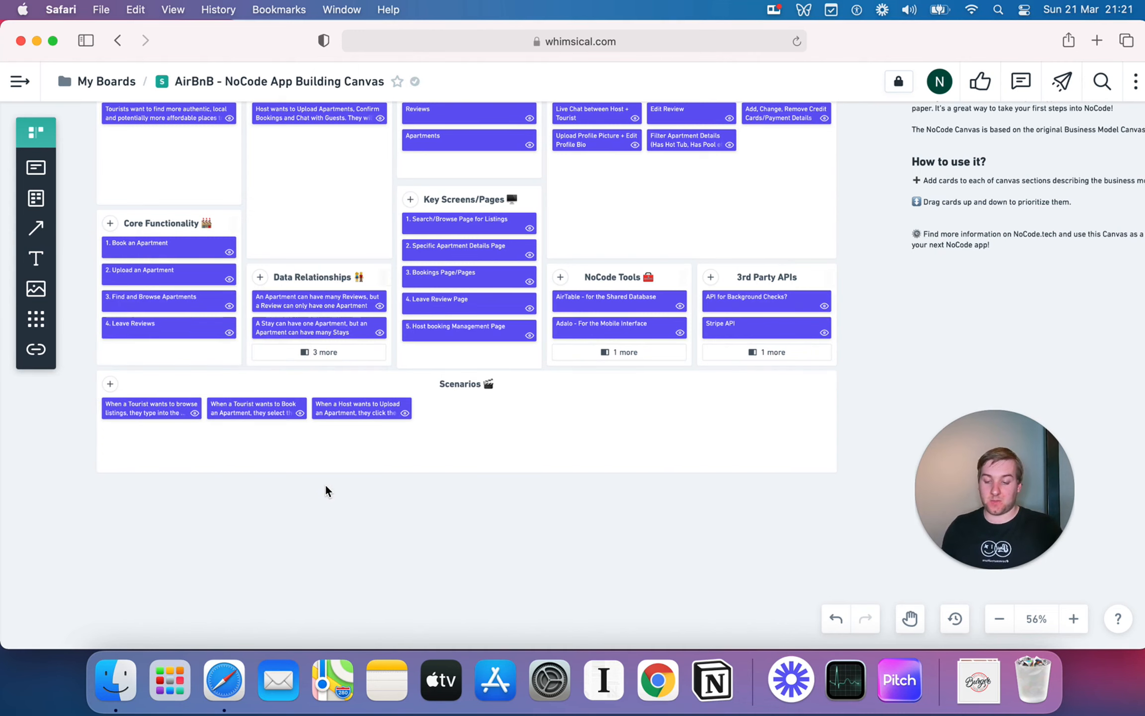
Step: Review the full text of the Tourist booking and browsing cards, and look over all sections of the canvas
click(219, 412)
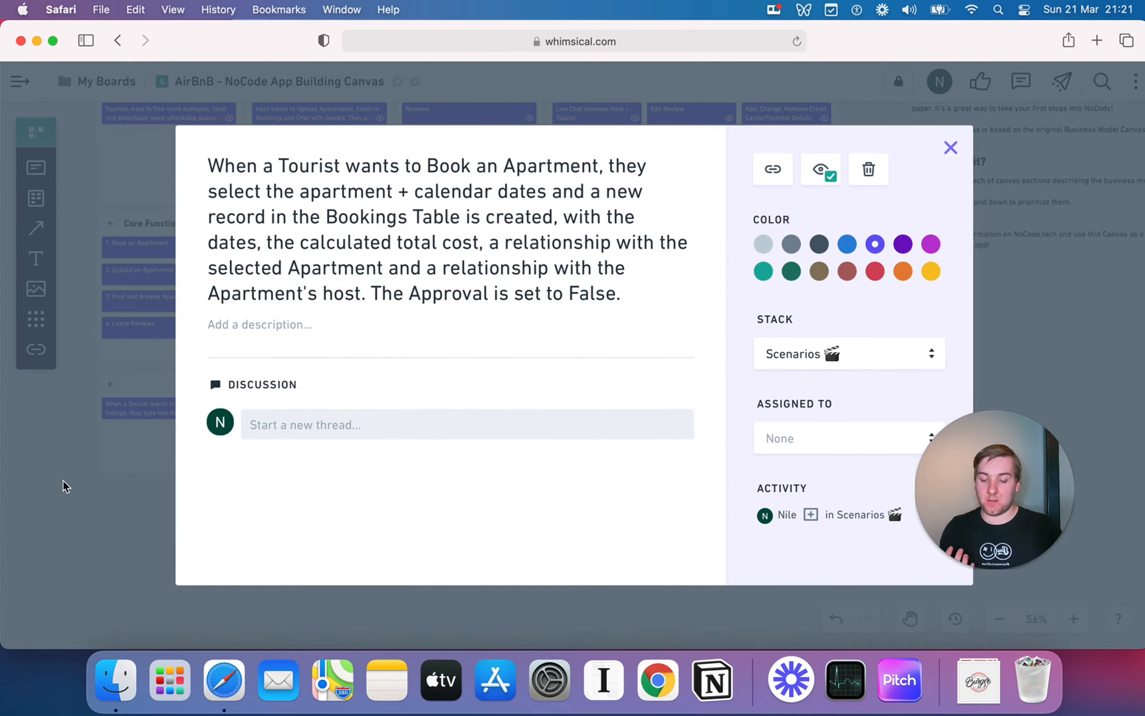
click(29, 514)
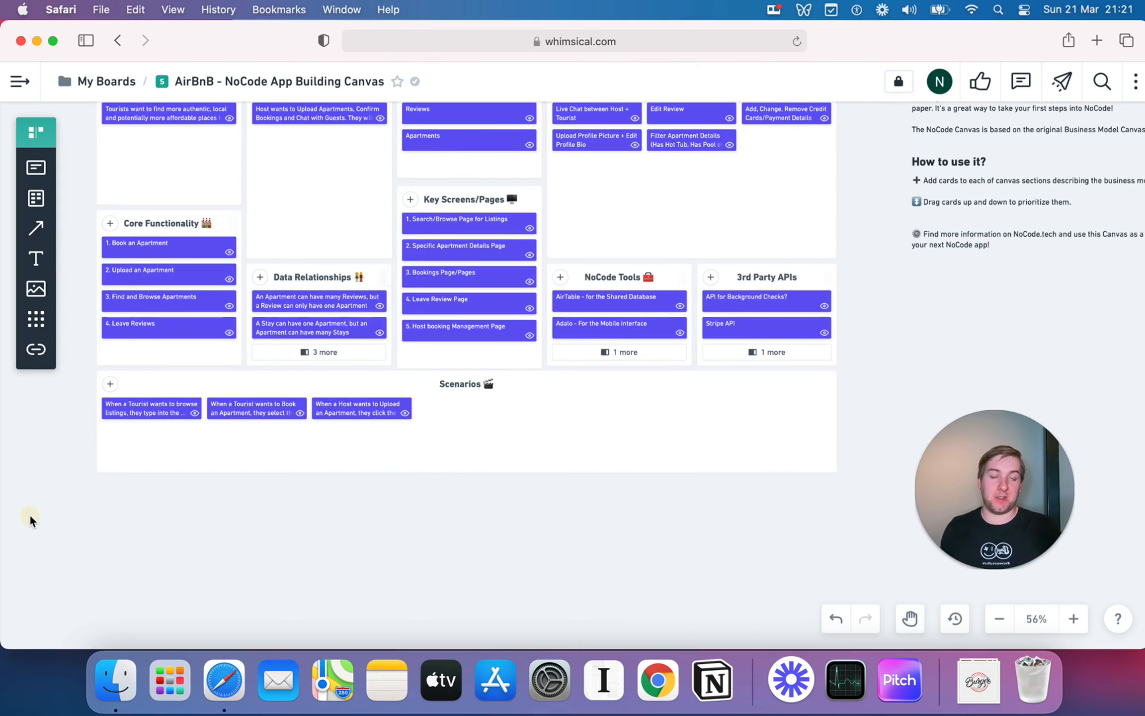
click(149, 410)
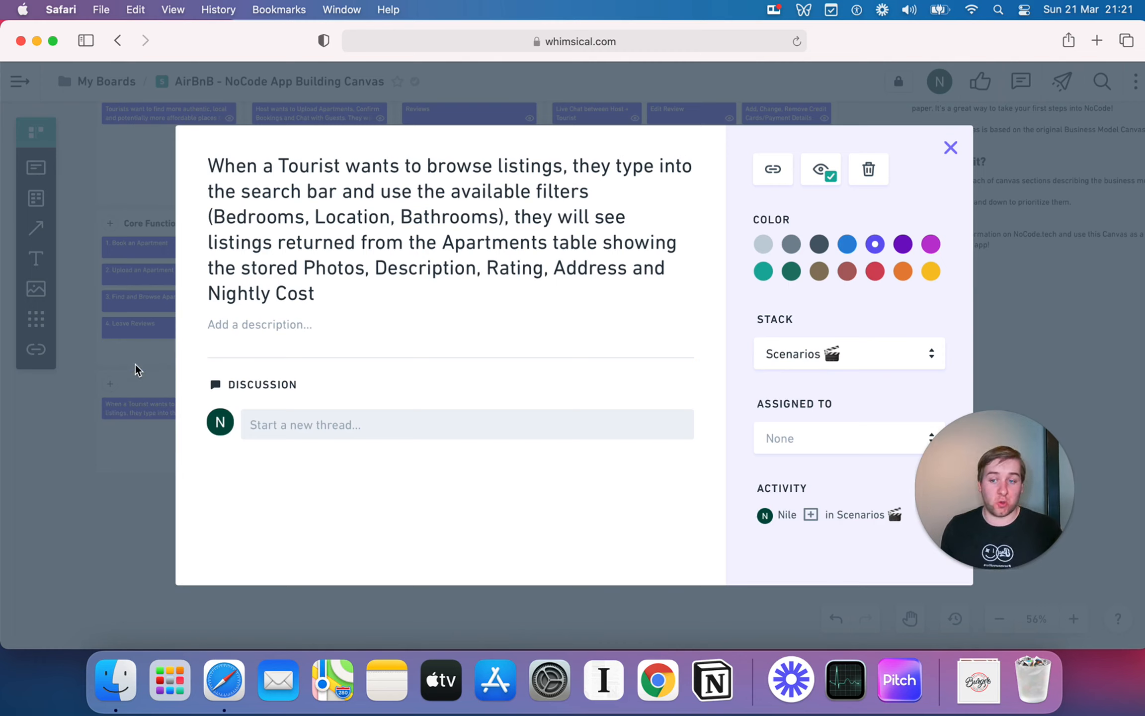
click(98, 399)
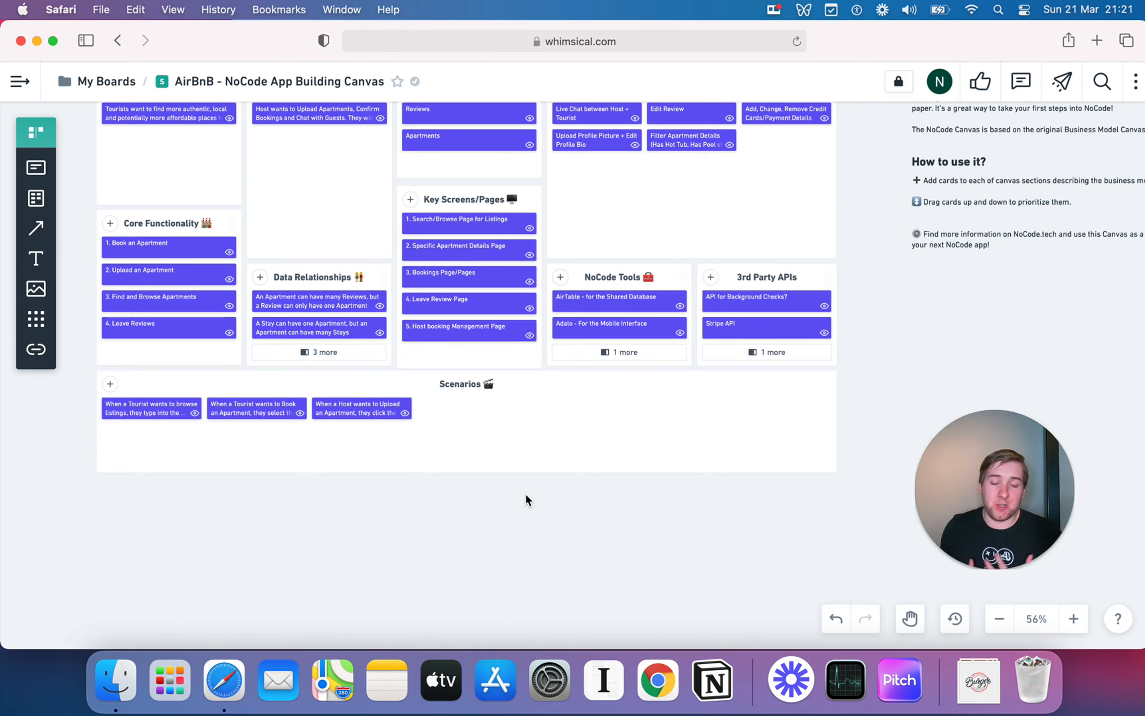
scroll(526, 493, up, 2)
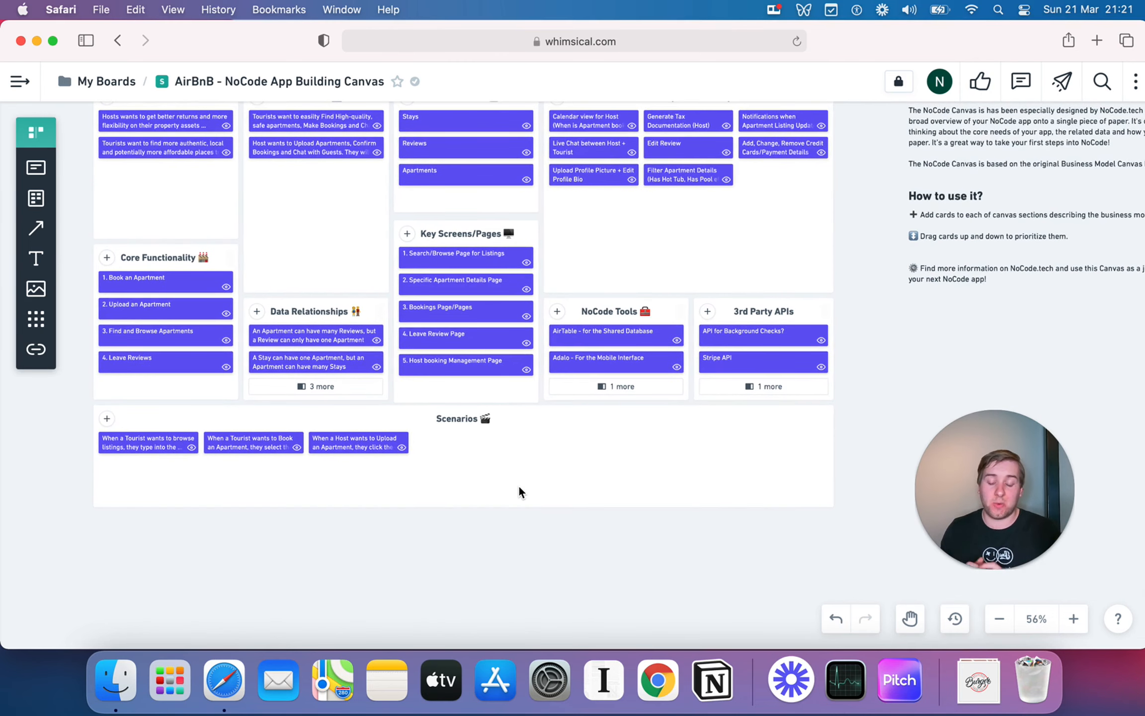
scroll(519, 486, up, 2)
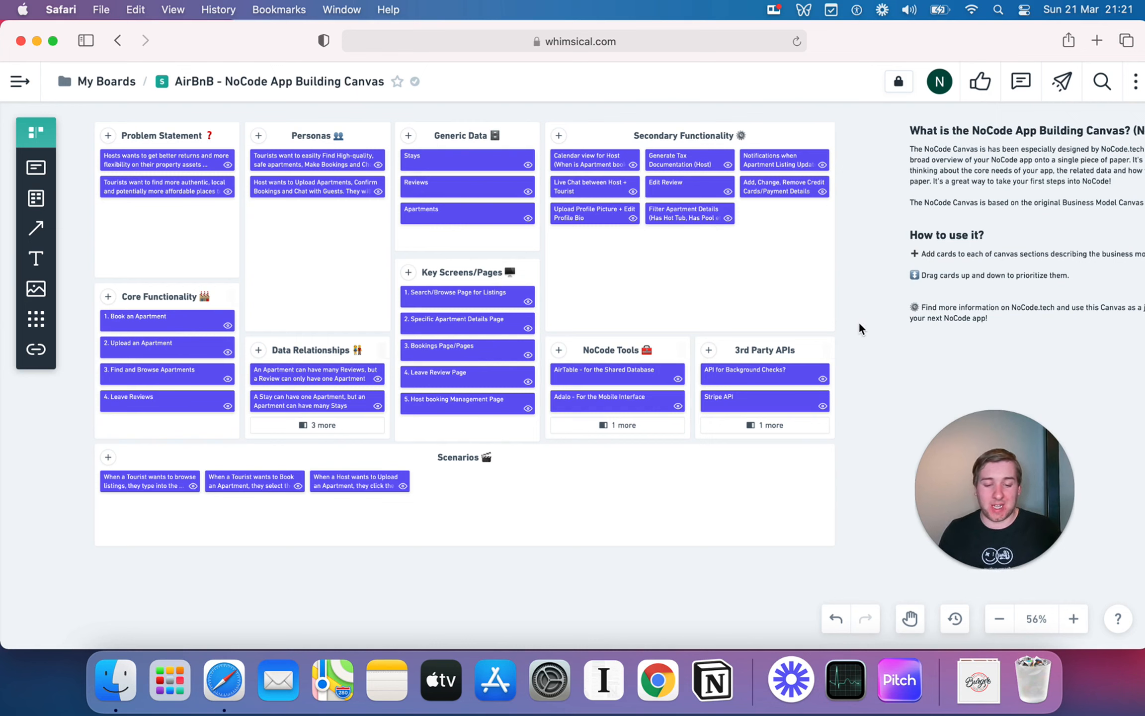
scroll(860, 323, right, 1)
scroll(860, 323, left, 1)
scroll(858, 321, left, 2)
scroll(858, 321, down, 1)
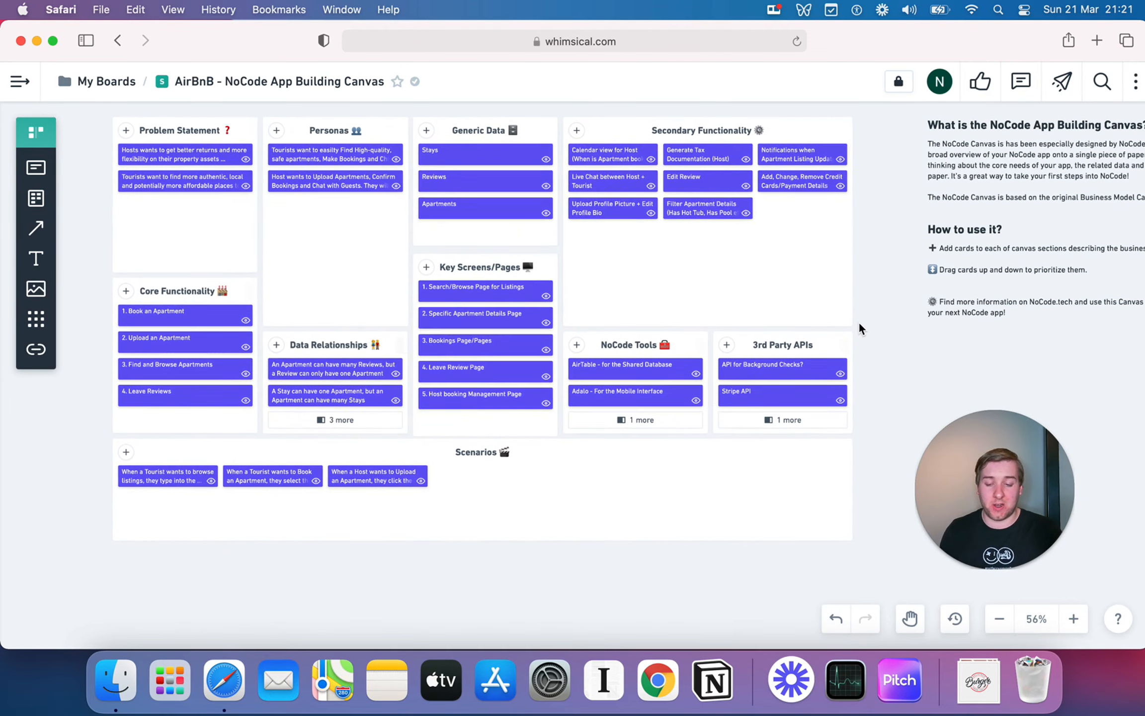